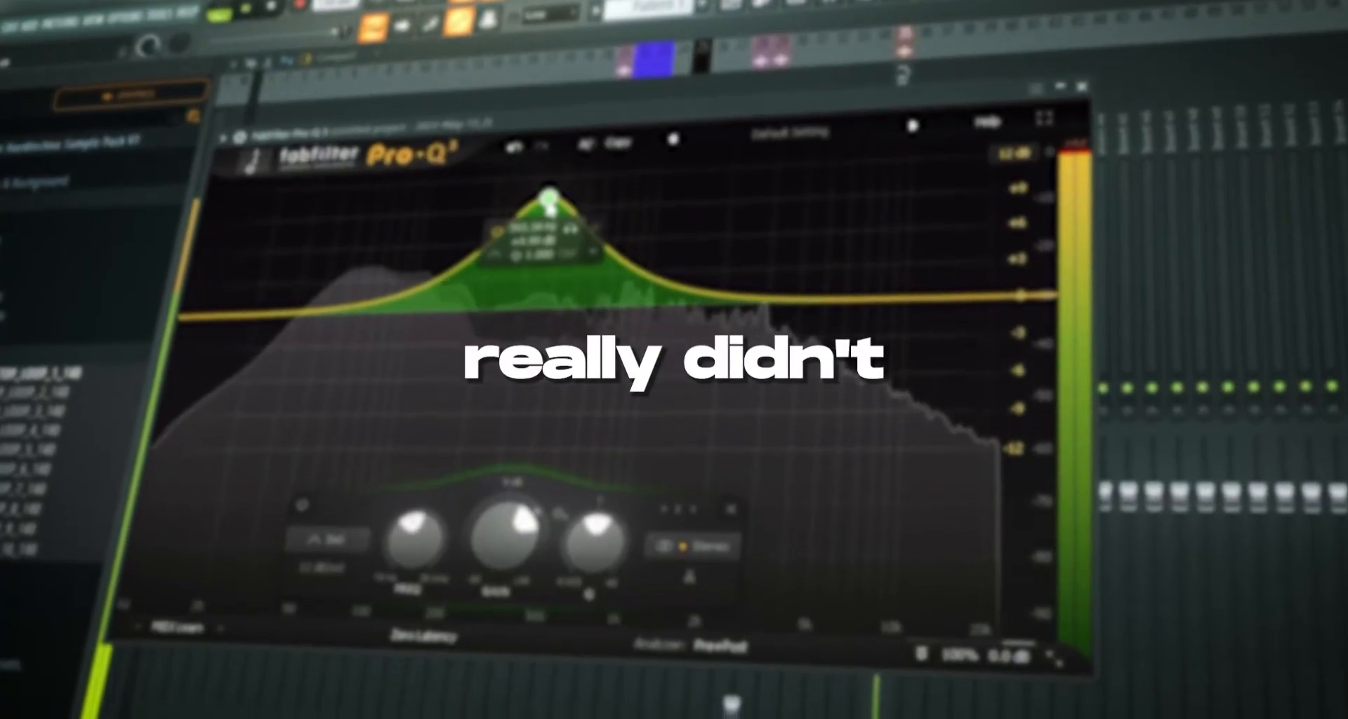
drag(550, 216, 544, 258)
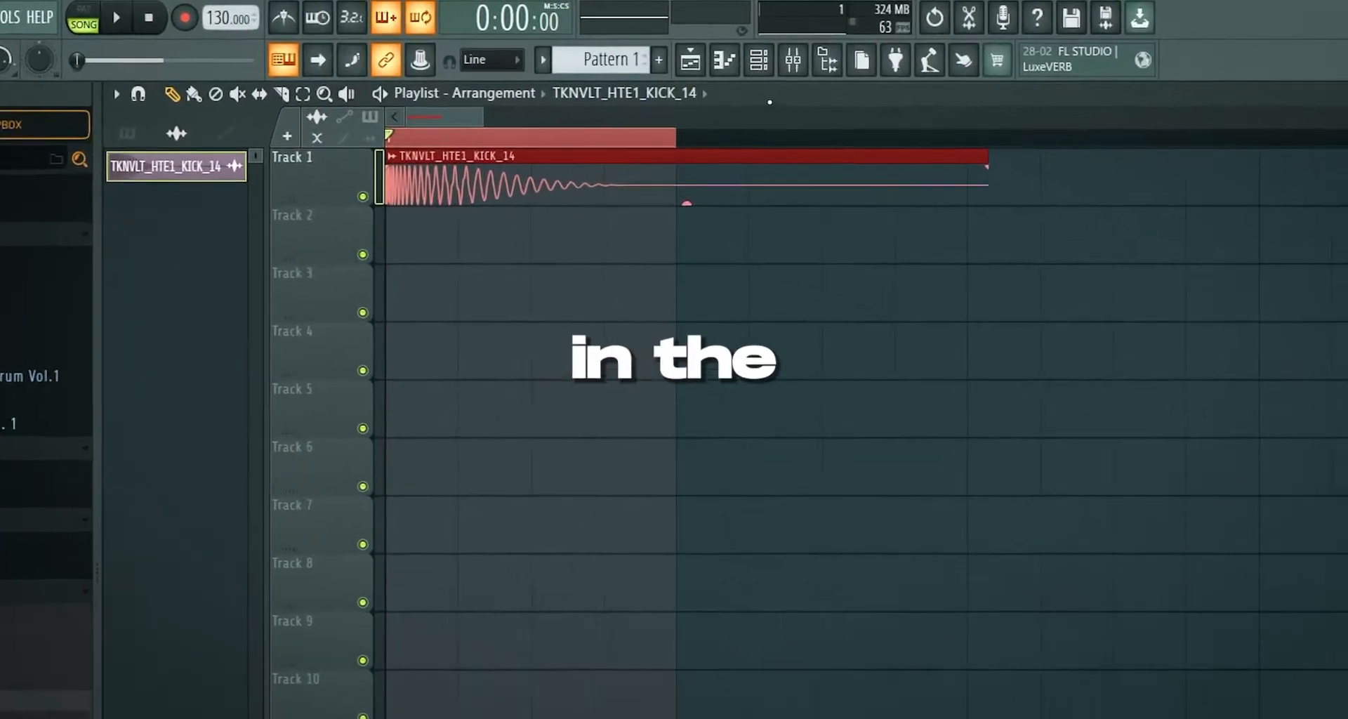
Play the kick sample and set the project tempo to 150 BPM.
key(space)
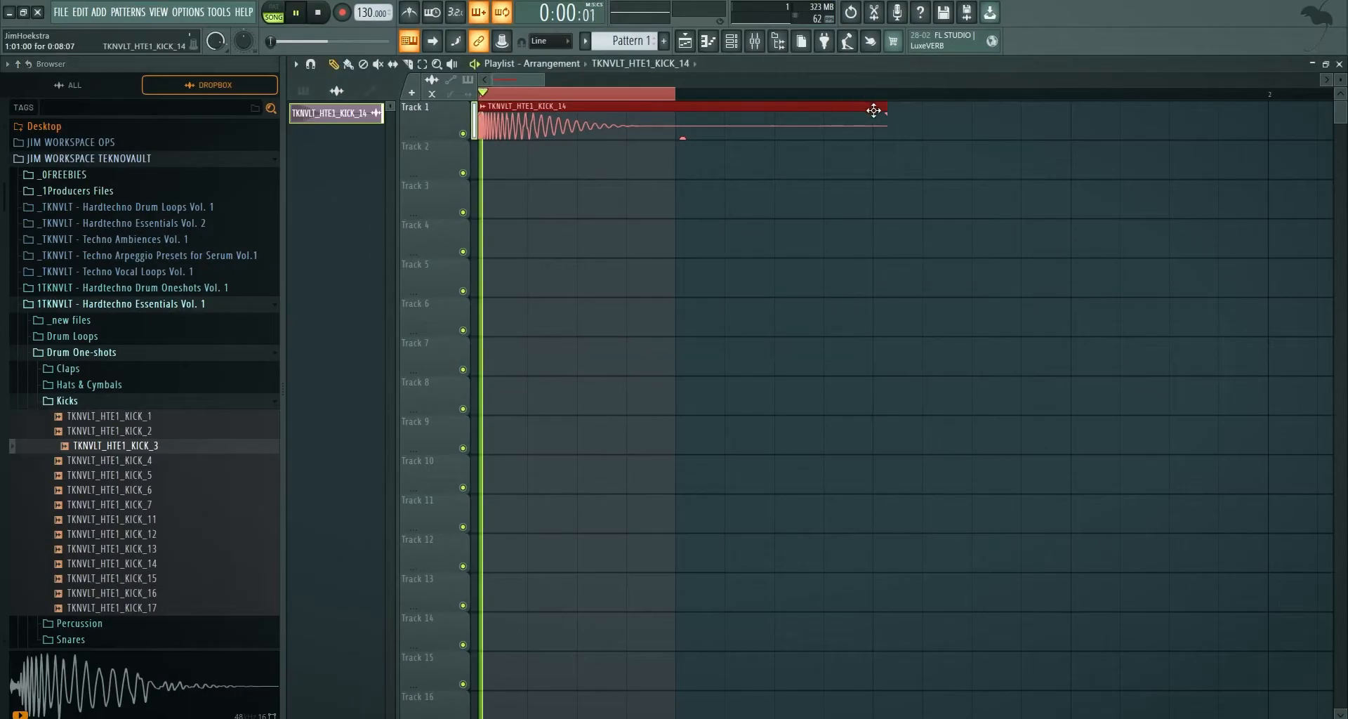
scroll(590, 125, up, 4)
drag(366, 13, 367, 11)
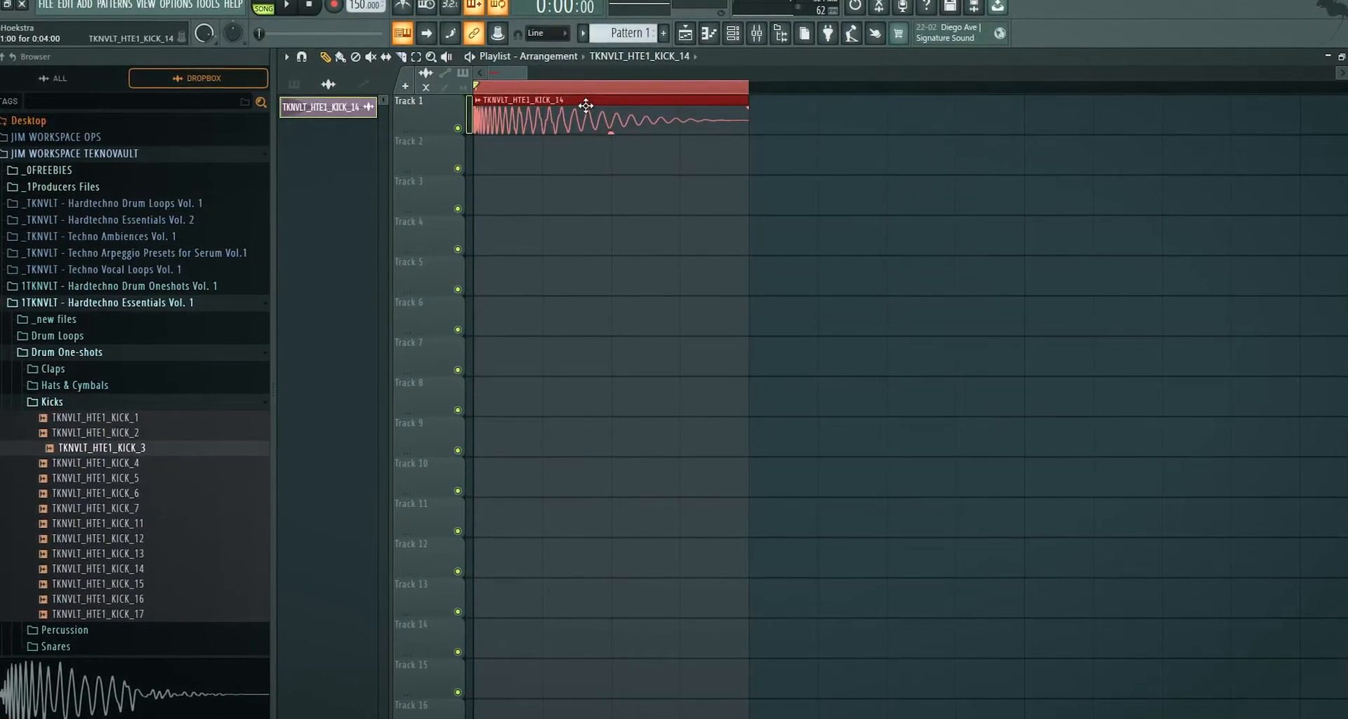
Route the kick sample's channel to mixer track 21 and delete the Fruity Limiter from the Master track.
double_click(586, 111)
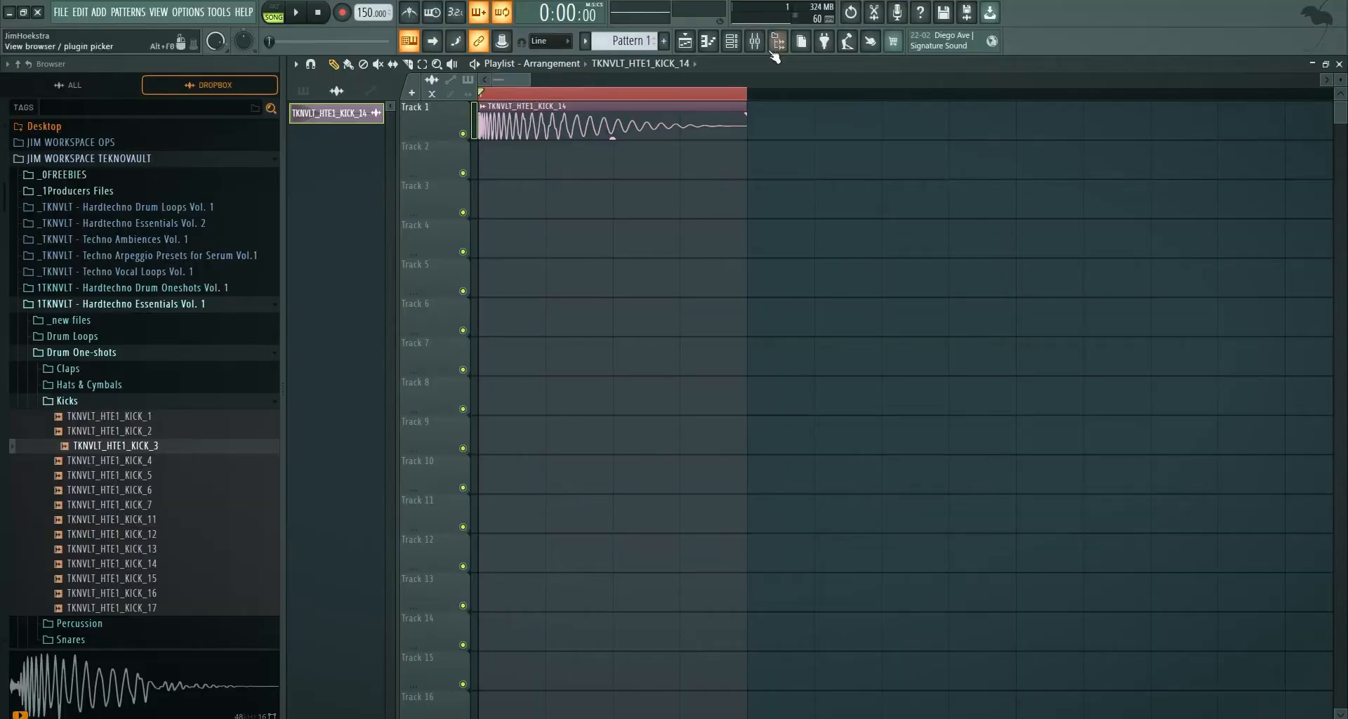
click(756, 34)
right_click(615, 78)
mouse_move(674, 231)
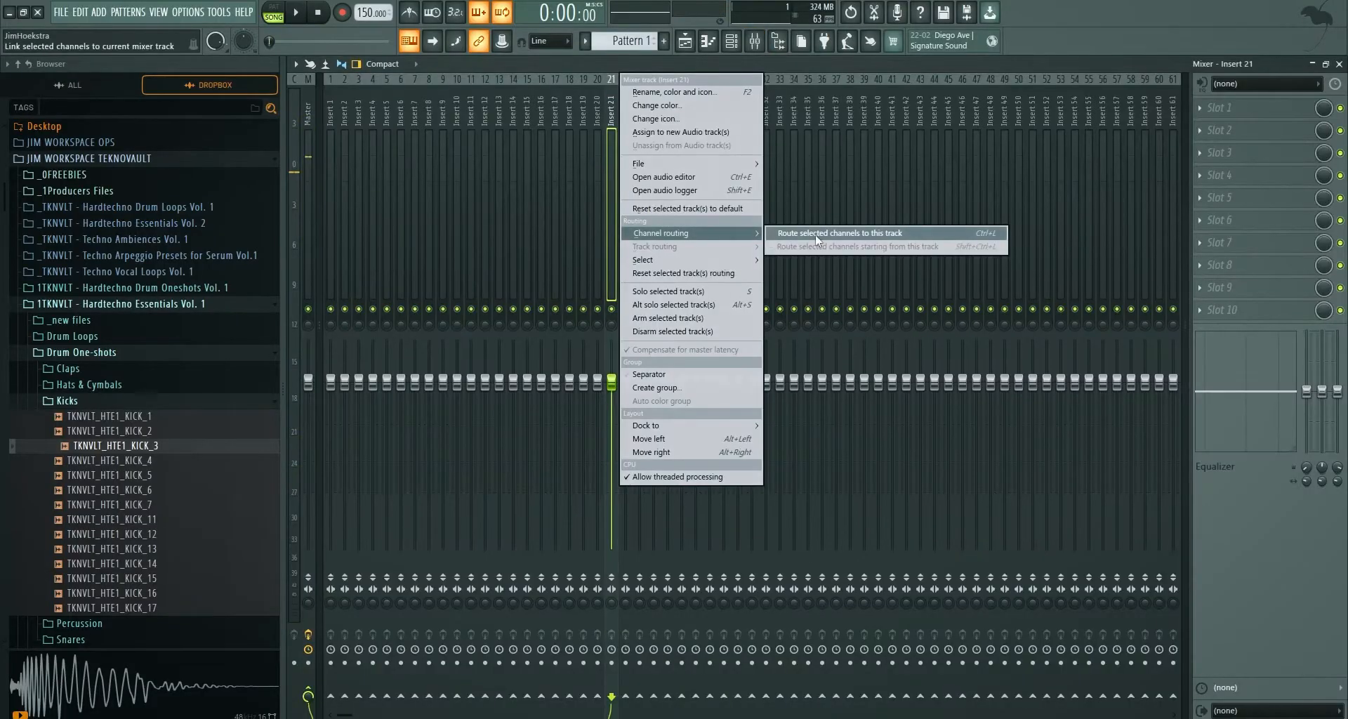
click(820, 233)
click(1200, 310)
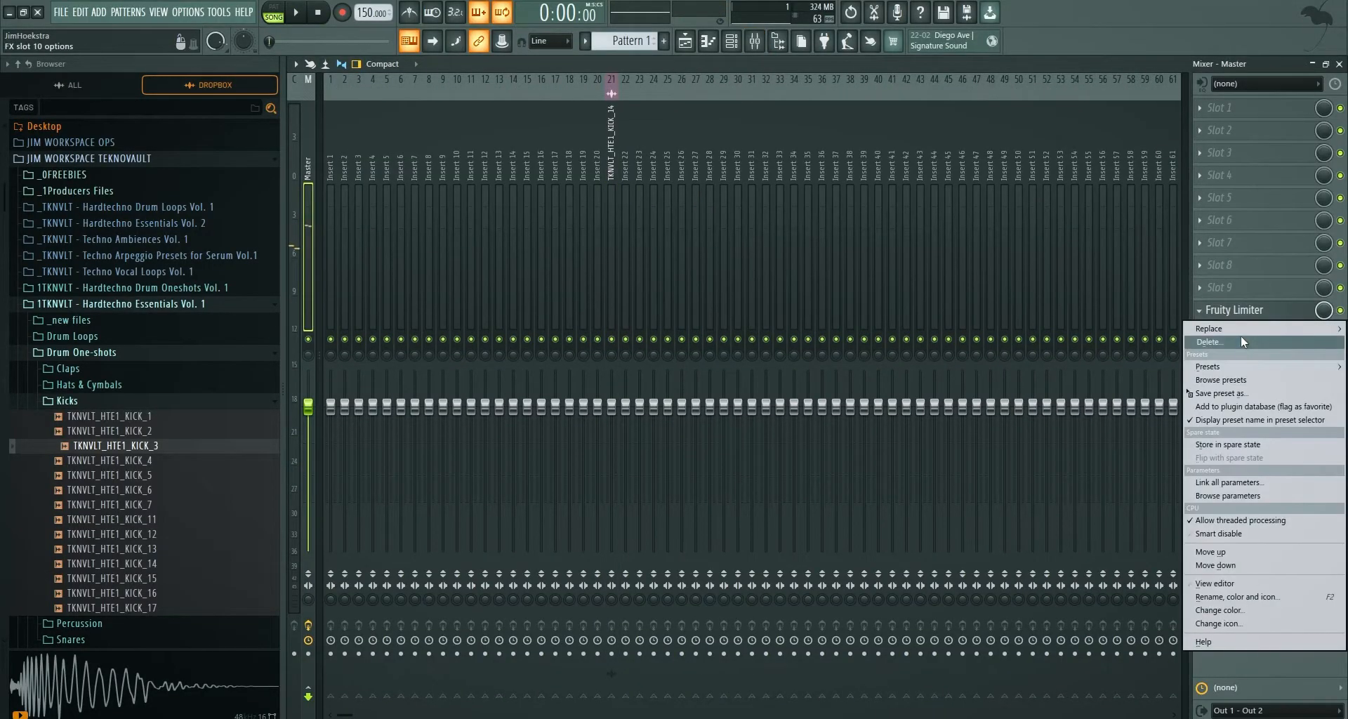
click(1241, 343)
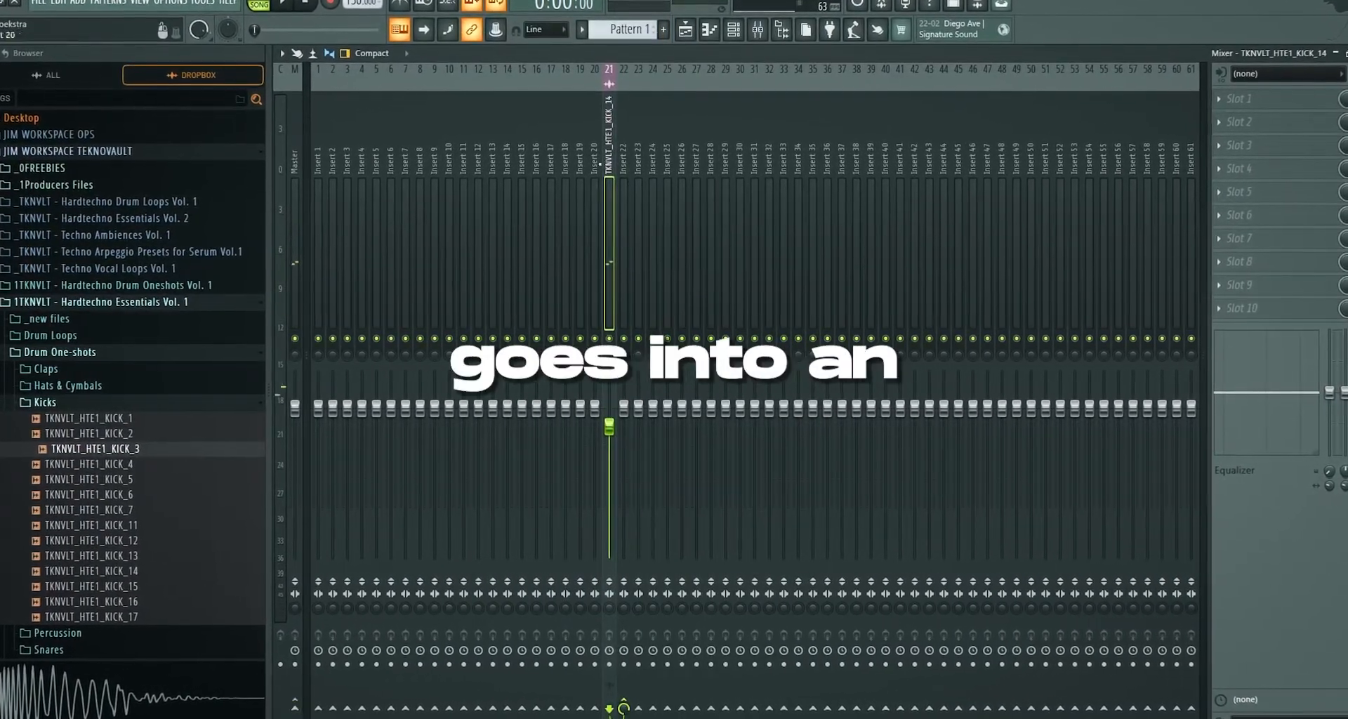
Set up ValhallaRoom on Insert 22 at 100% mix with a shorter predelay and a longer decay.
click(626, 115)
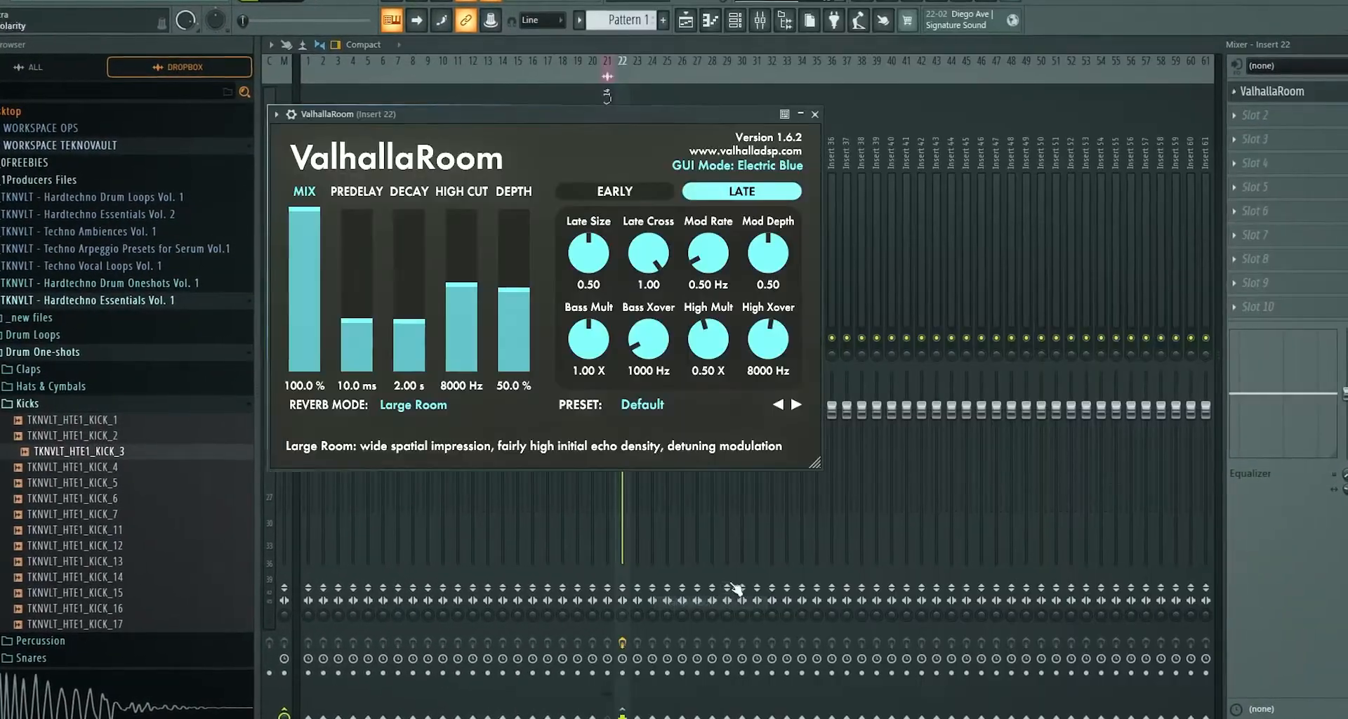
drag(355, 330, 367, 390)
drag(416, 327, 417, 300)
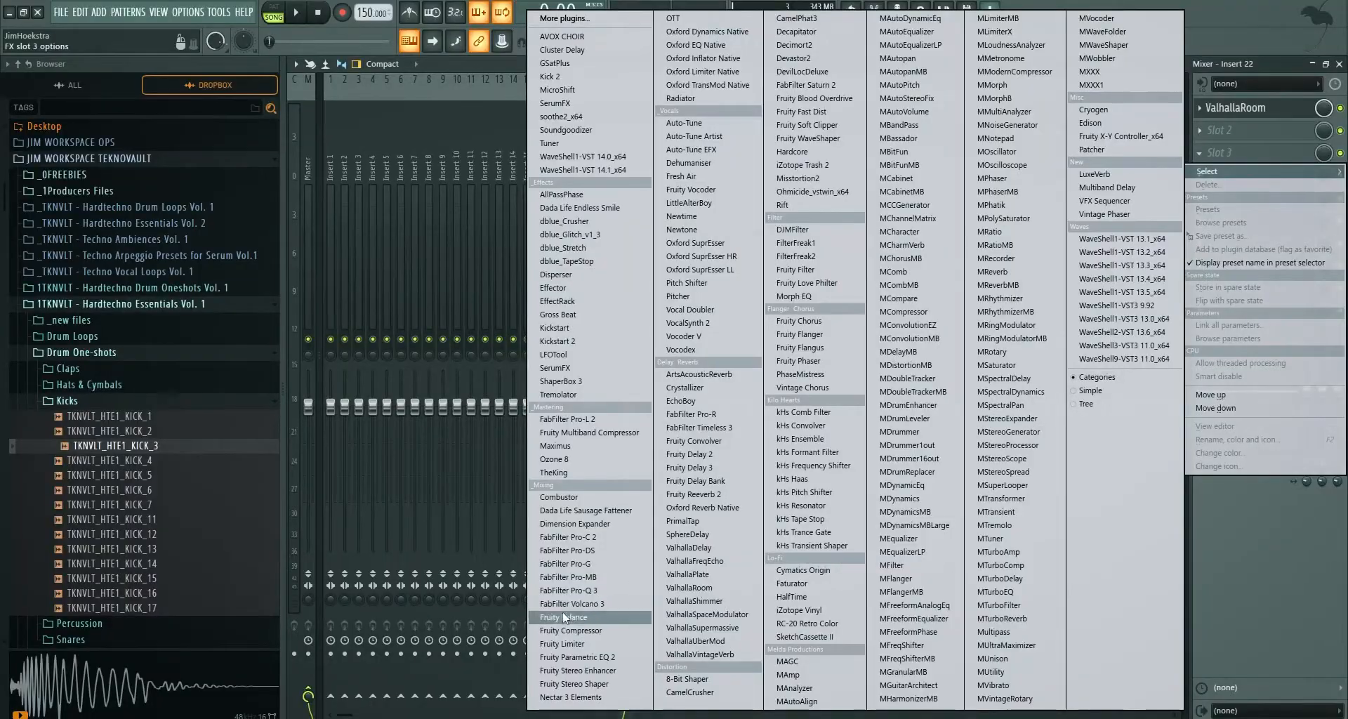
Add Fruity Limiter to slot 3 of Insert 22 and create an automation clip for its gain.
click(570, 644)
right_click(368, 311)
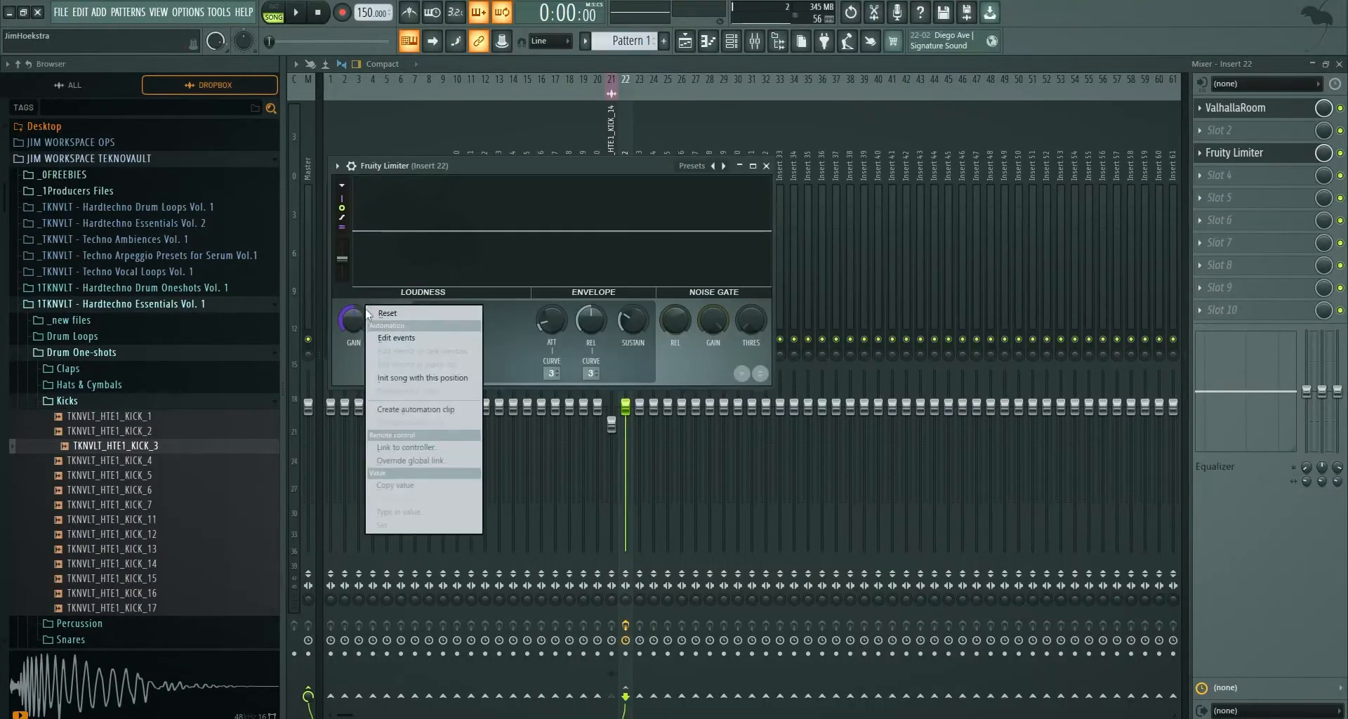
click(423, 411)
click(684, 40)
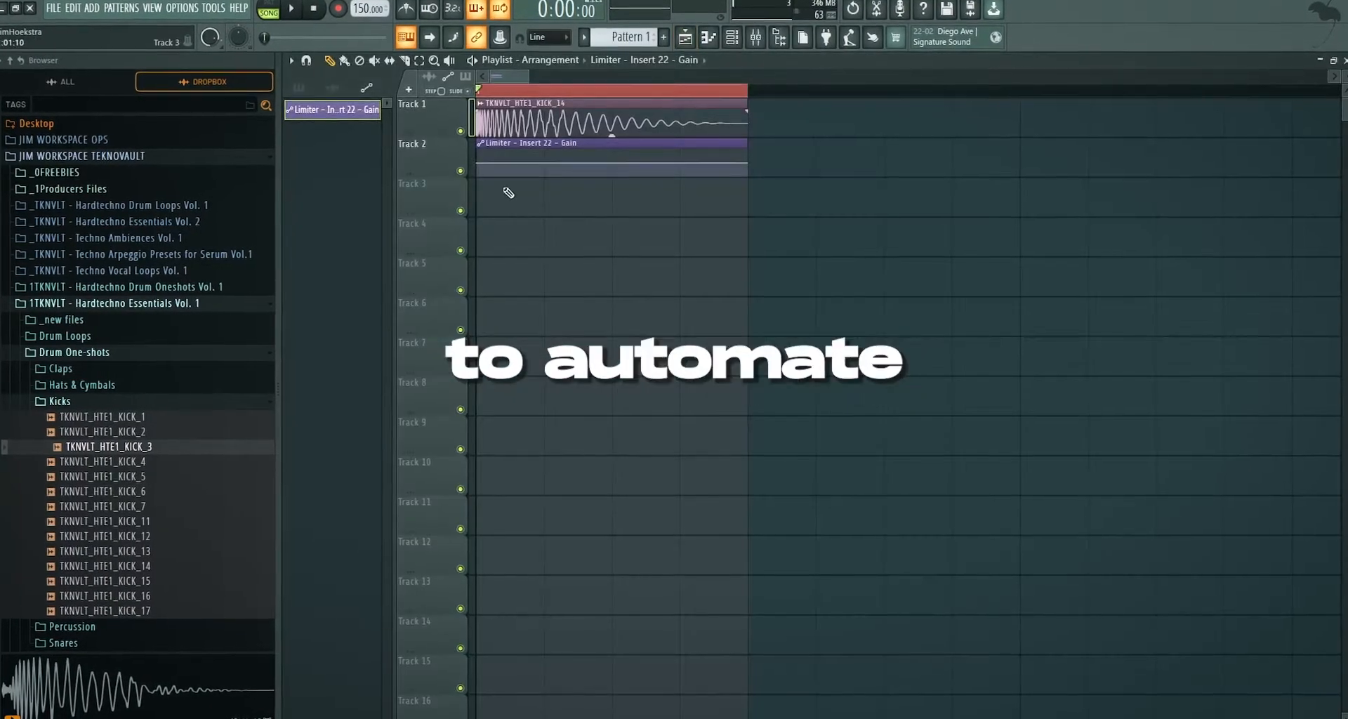
Shape the limiter gain automation to stay low at the kick's start and curve gently upward to the clip's end, and audition it.
drag(520, 160, 801, 174)
click(756, 34)
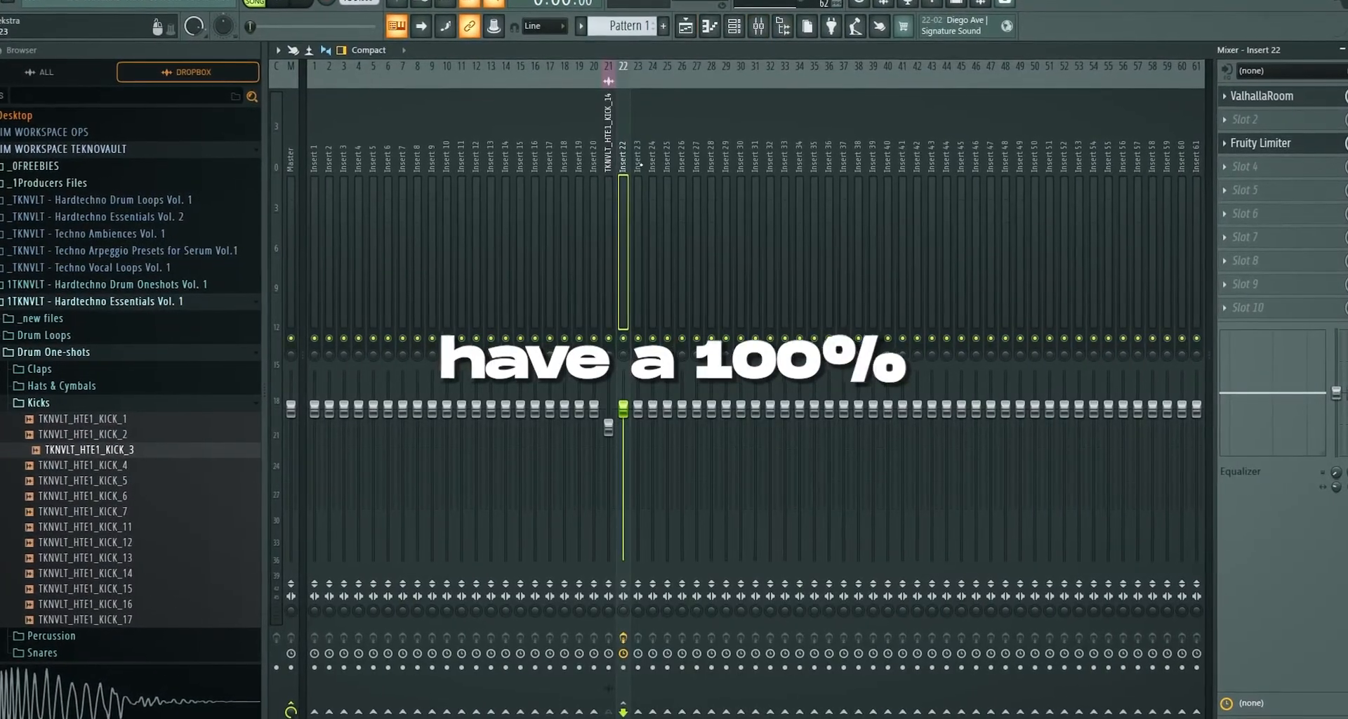
click(689, 30)
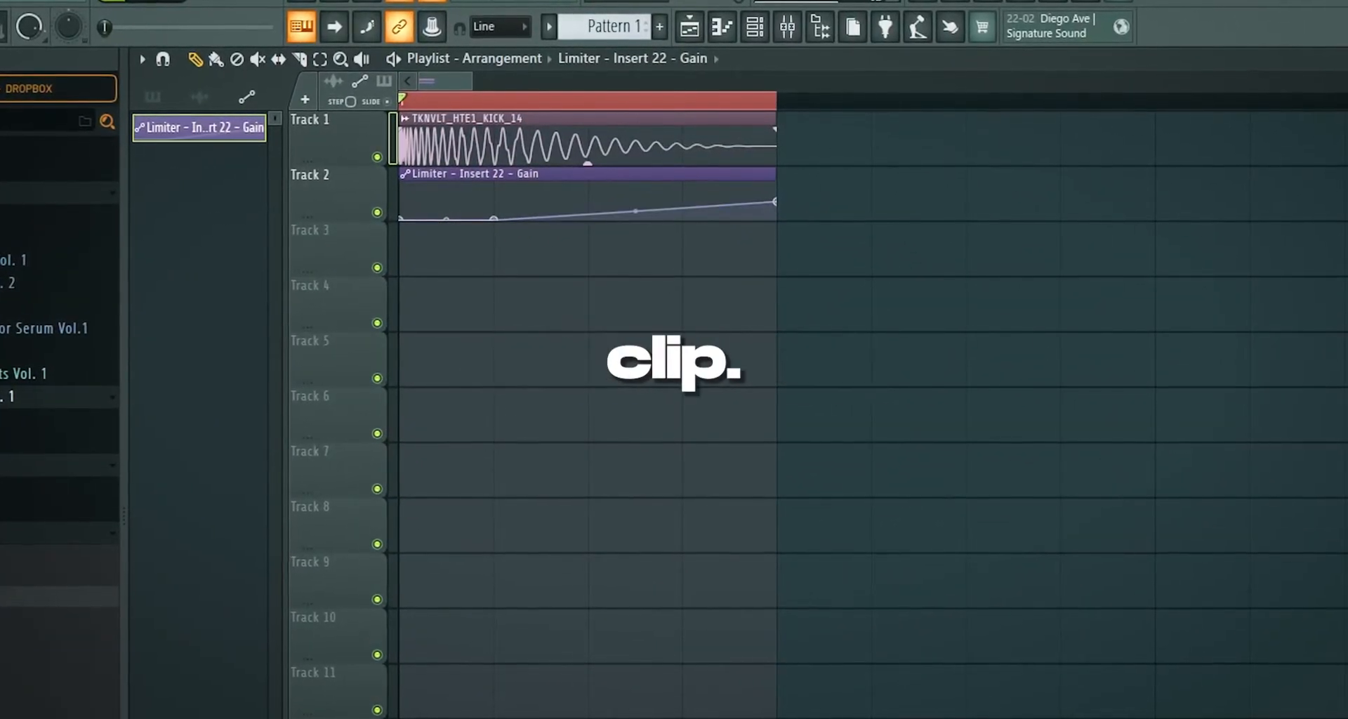
drag(645, 159, 645, 152)
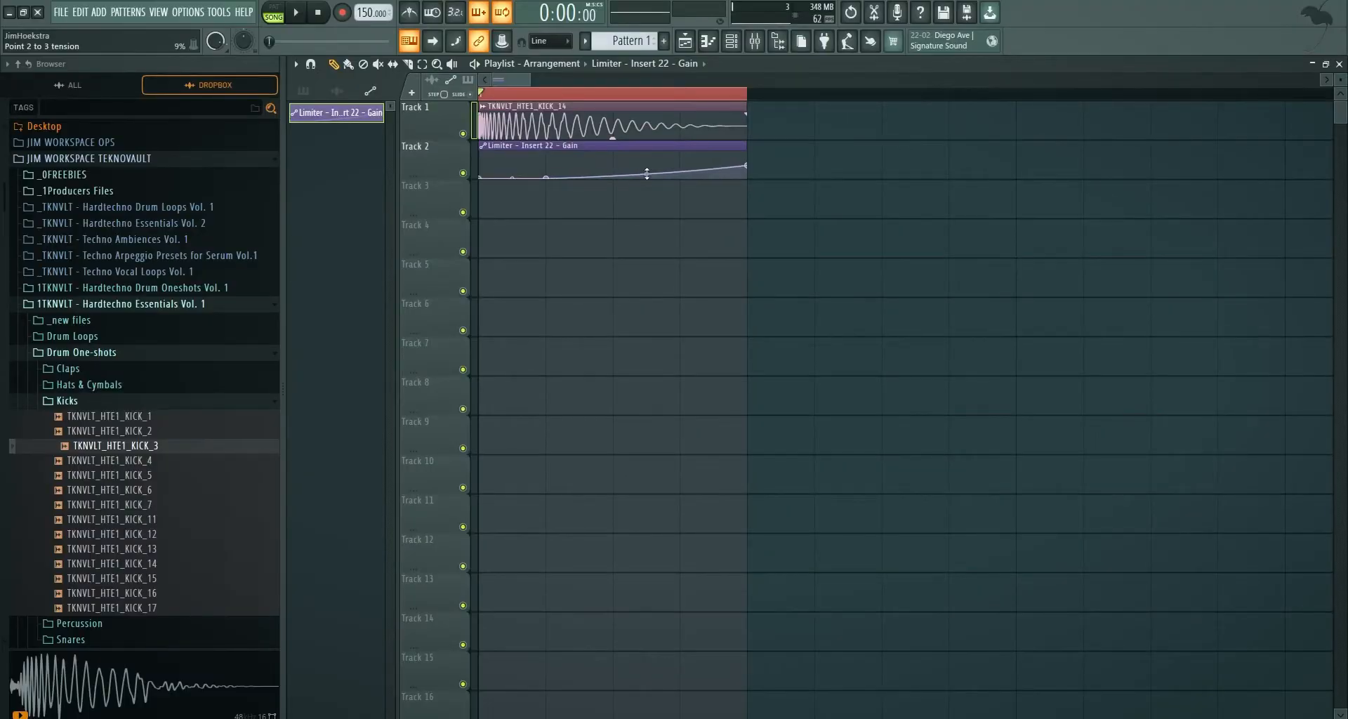
key(space)
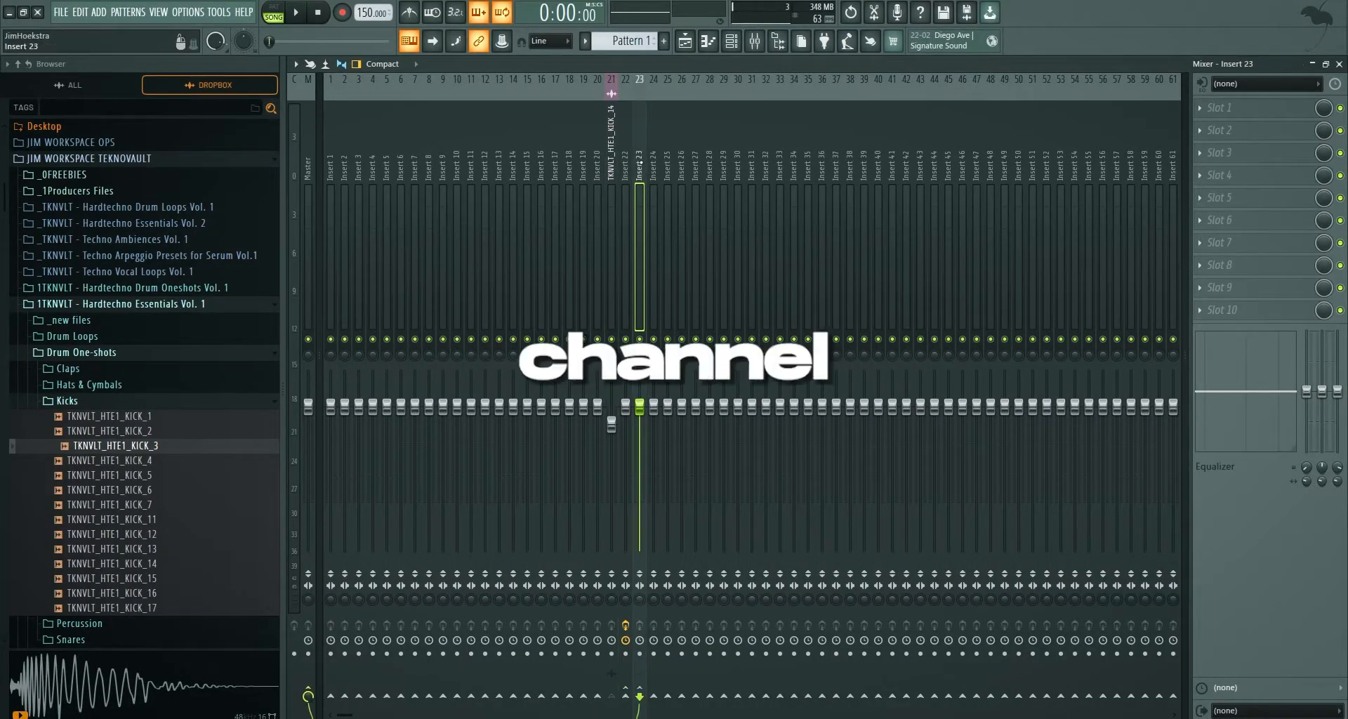
Add FabFilter Pro-Q 3 to slot 5 of Insert 22 and adjust an EQ band from the high end while auditioning the reverb.
key(space)
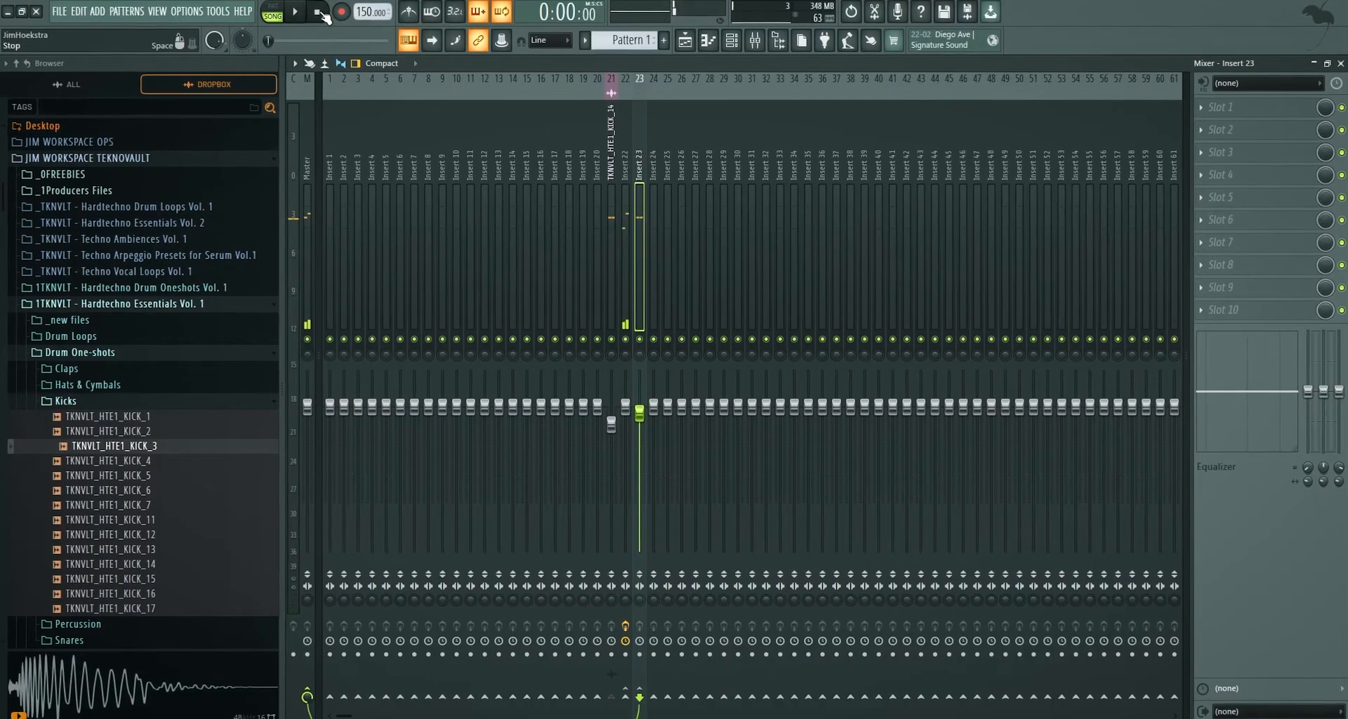
click(611, 133)
click(621, 127)
click(1264, 195)
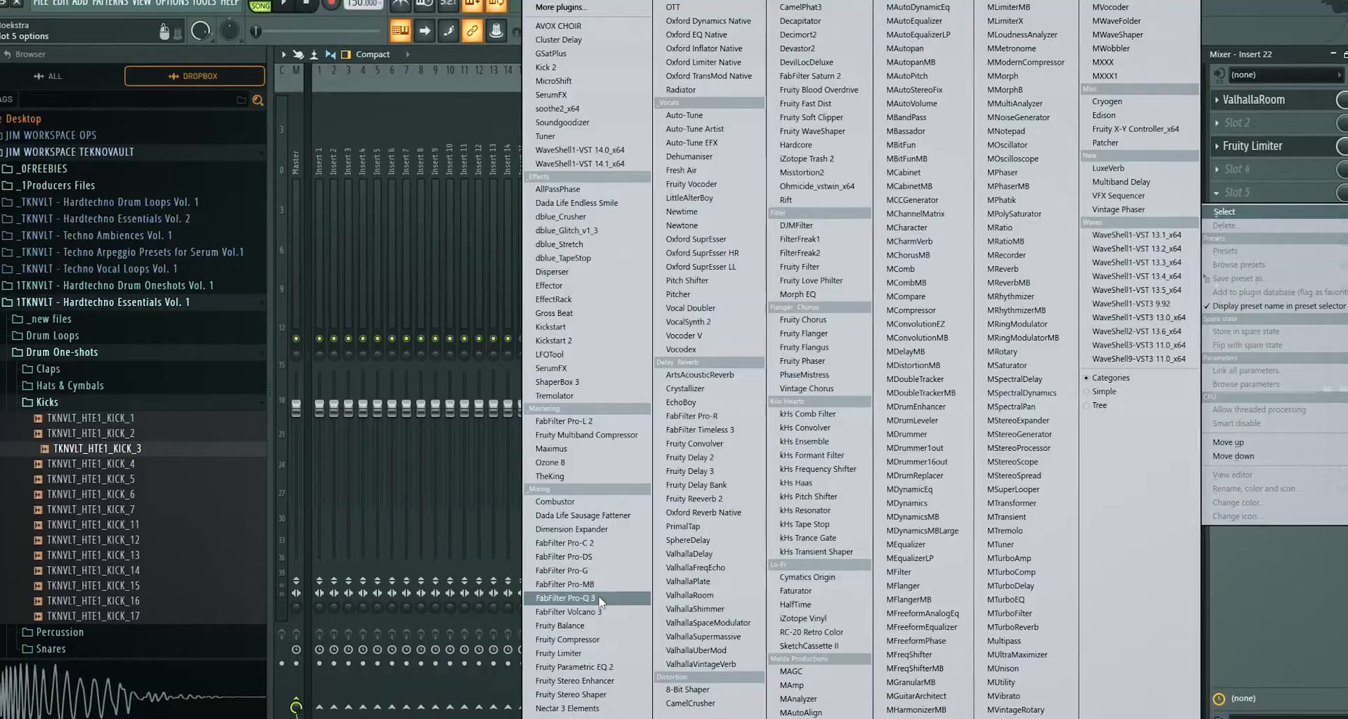
click(600, 600)
double_click(972, 350)
drag(973, 351, 682, 393)
key(space)
click(321, 15)
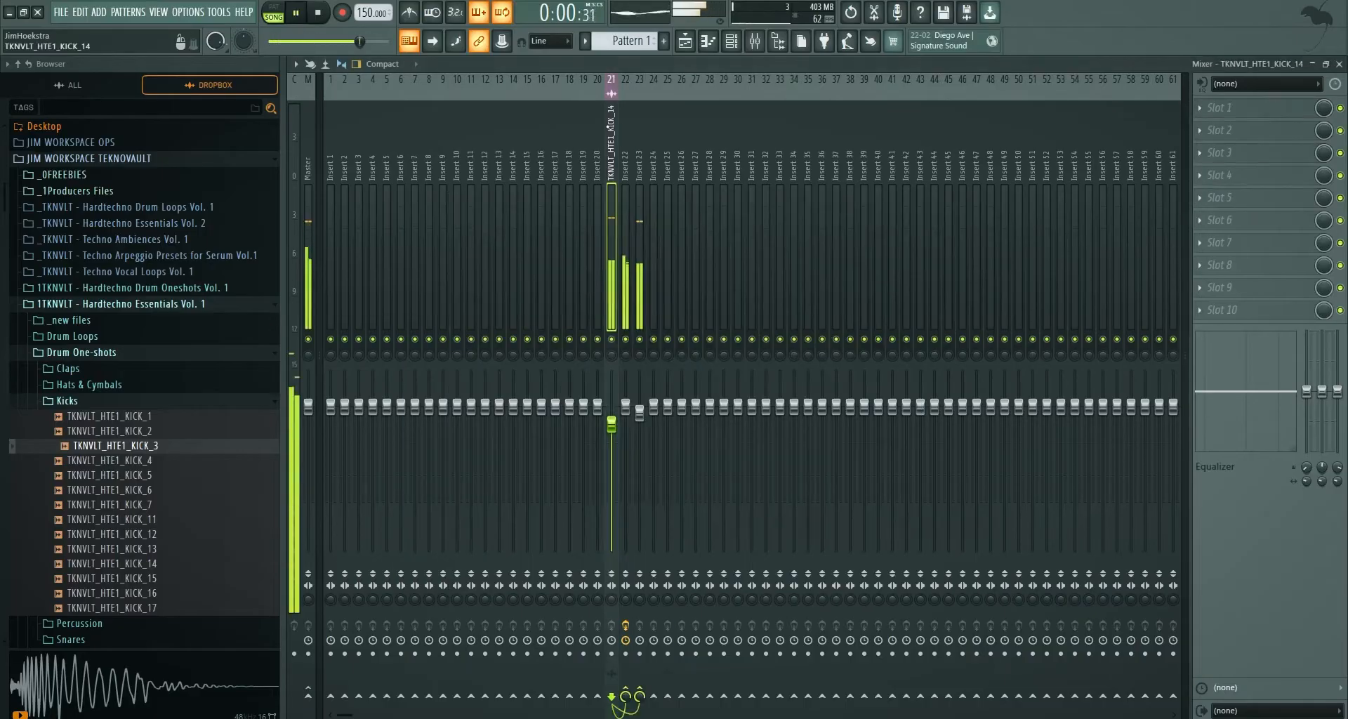
Route Insert 22 only to Insert 23 in the mixer.
click(632, 180)
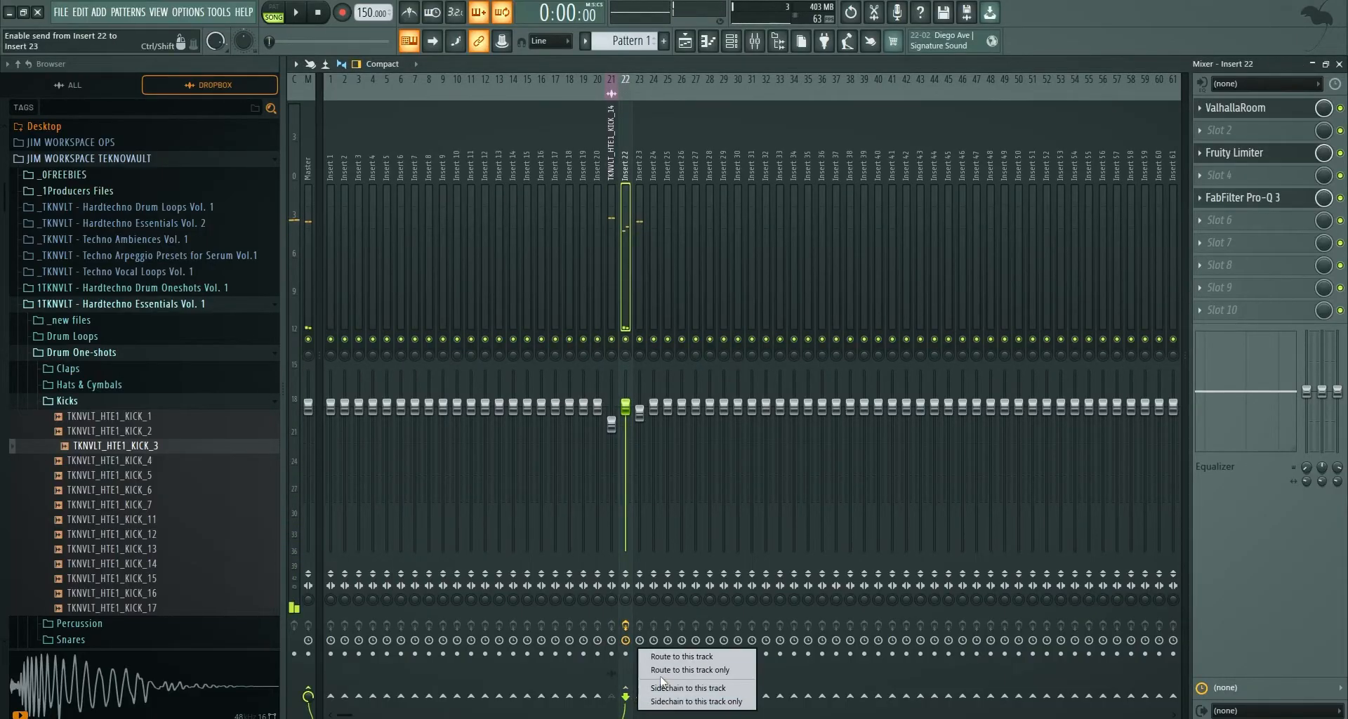
click(640, 168)
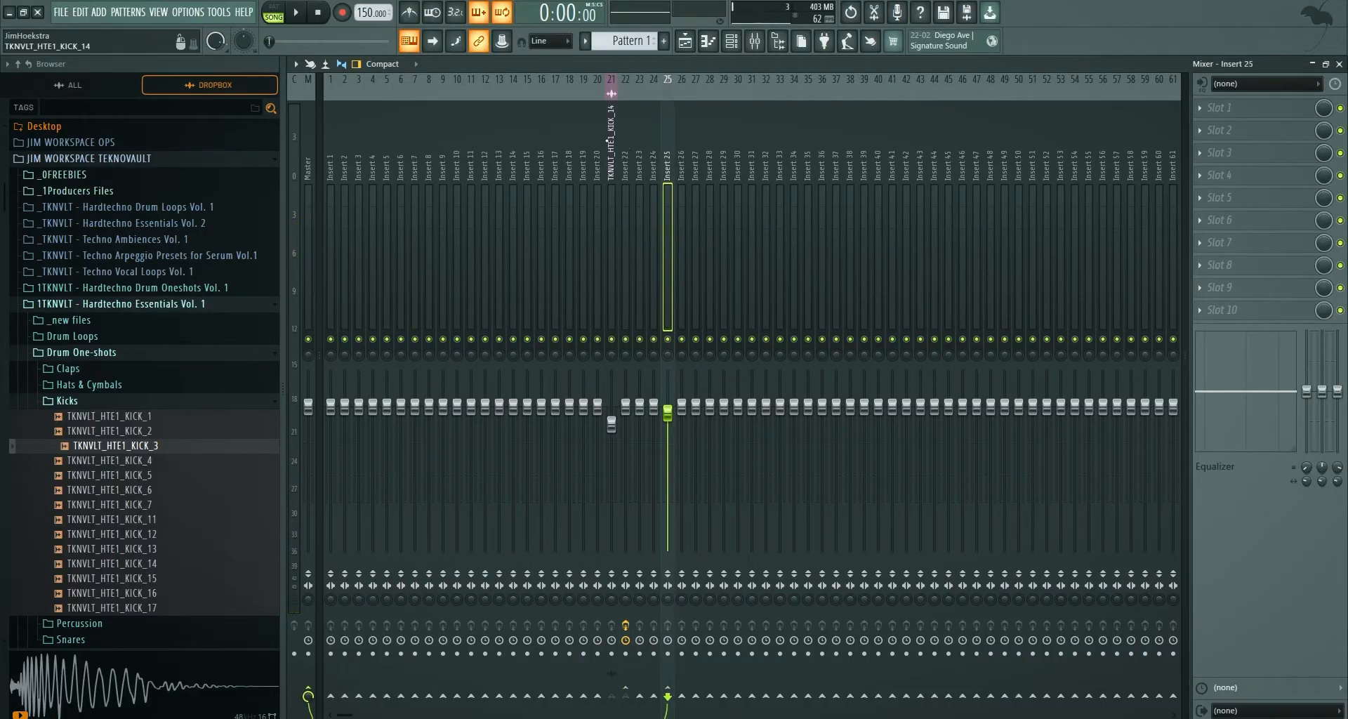
Name mixer track 21 MAIN KICK, track 22 REVERB and track 25 FINAL KICK.
right_click(611, 93)
click(644, 99)
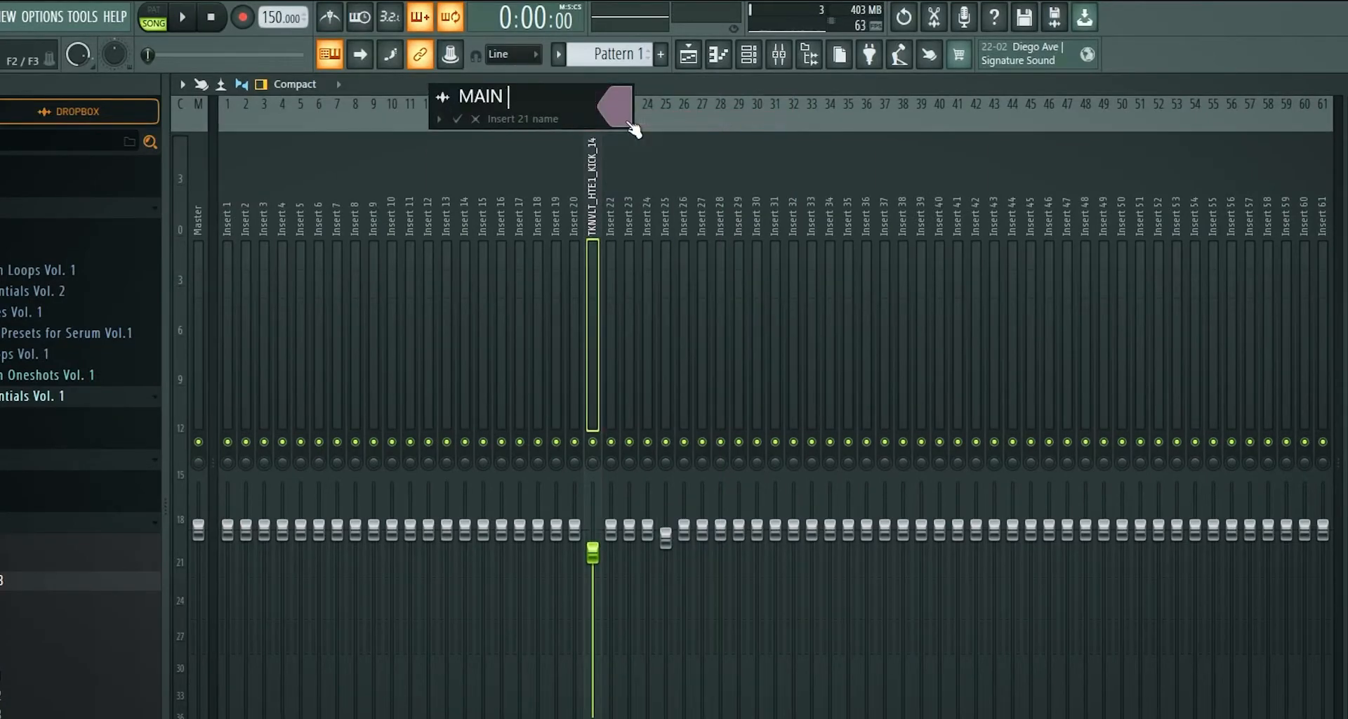
key(Return)
right_click(671, 95)
click(716, 115)
text(FINAL KICK)
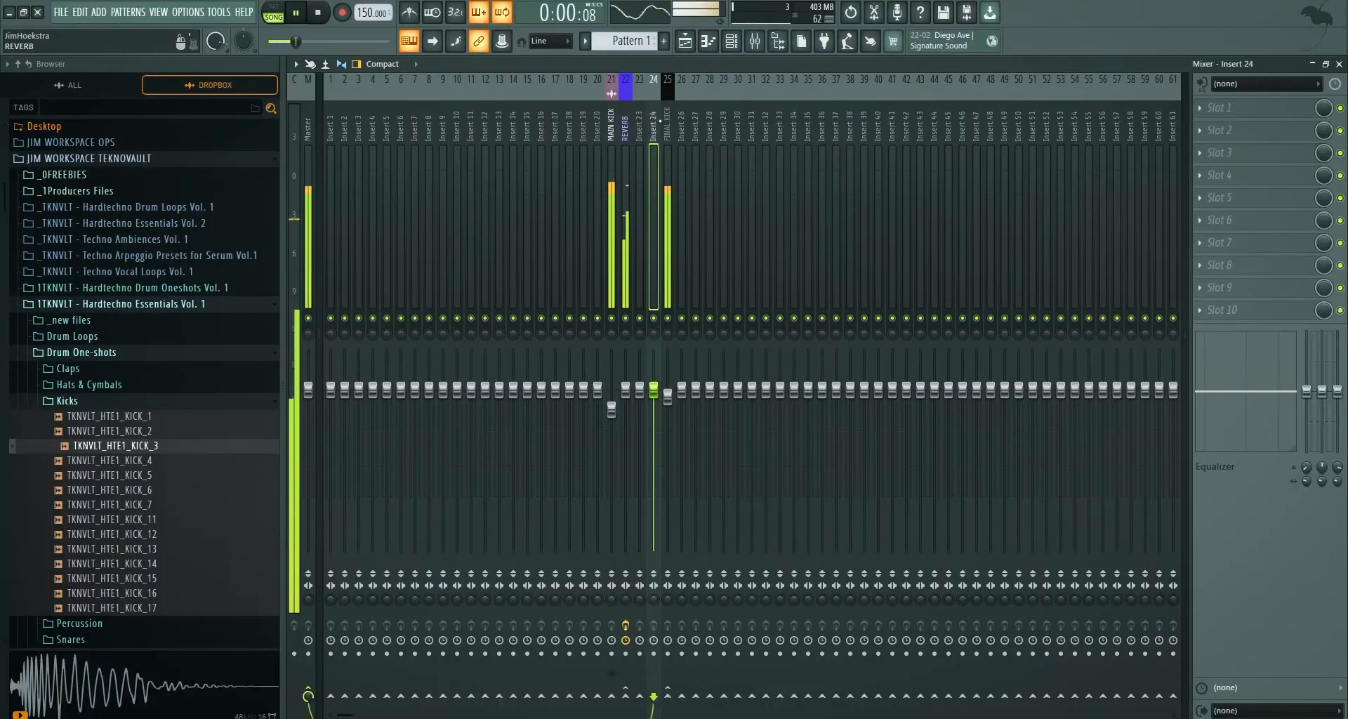
Lower the MAIN KICK fader slightly to balance it against the reverb during playback.
click(626, 397)
drag(611, 410, 612, 420)
click(668, 399)
key(space)
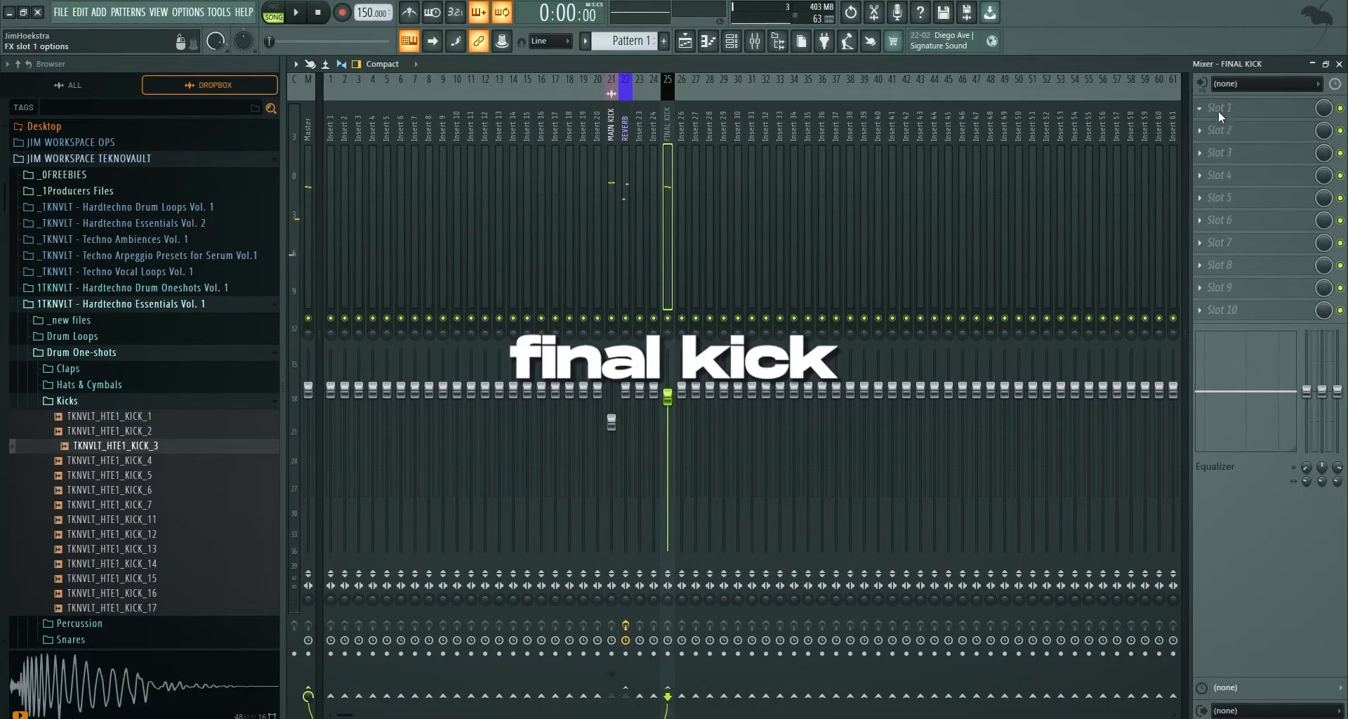
Add FabFilter Pro-Q 3 to FINAL KICK with a 72 dB/oct low cut on the side signal at about 198 Hz.
click(1208, 110)
mouse_move(1208, 127)
click(634, 596)
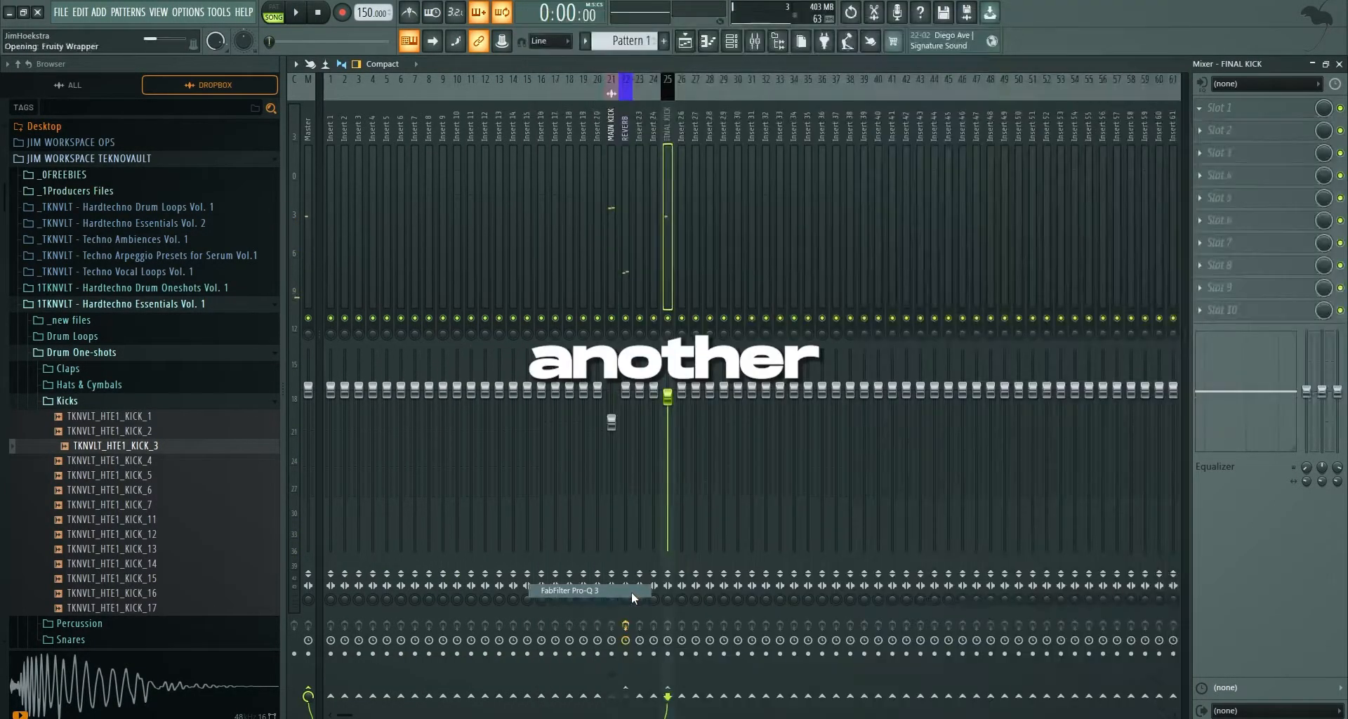
double_click(344, 313)
right_click(344, 313)
mouse_move(421, 370)
click(521, 435)
drag(339, 312, 565, 323)
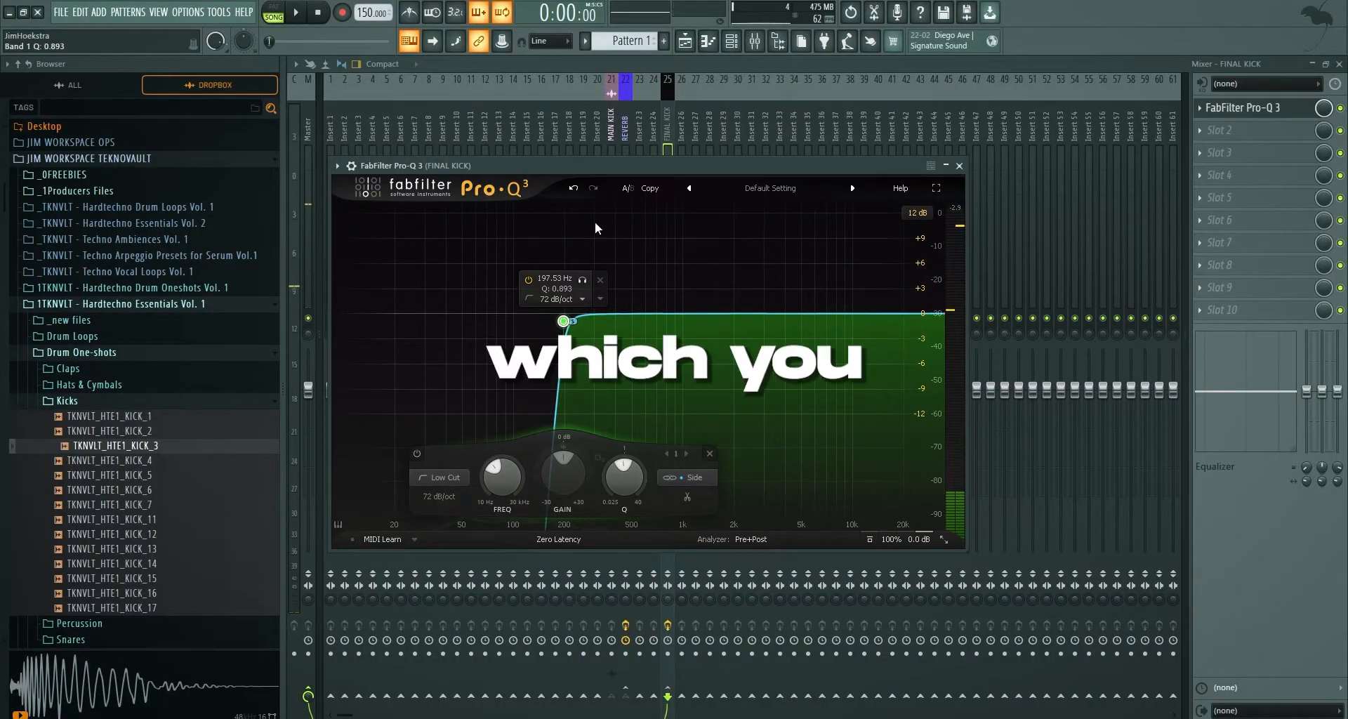
Add Maximus to slot 2 of FINAL KICK and apply saturation to its low band with compression off.
click(1219, 130)
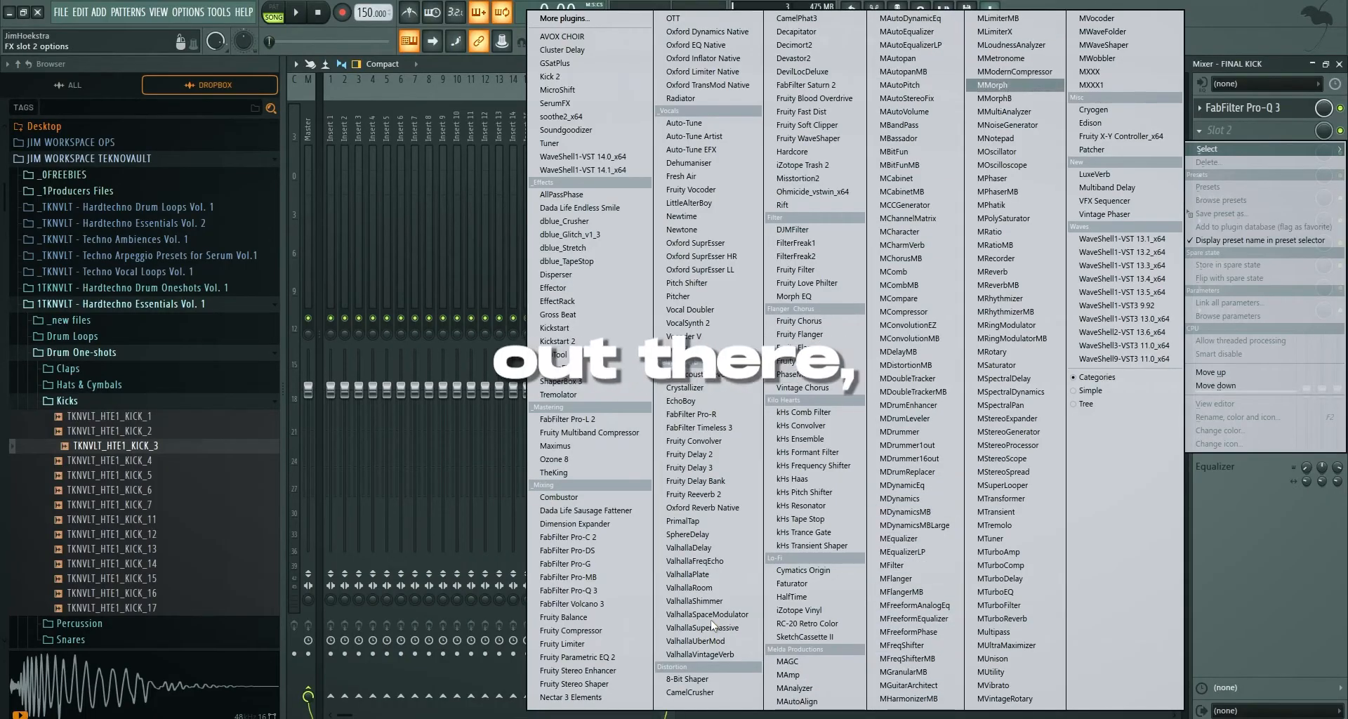
click(555, 446)
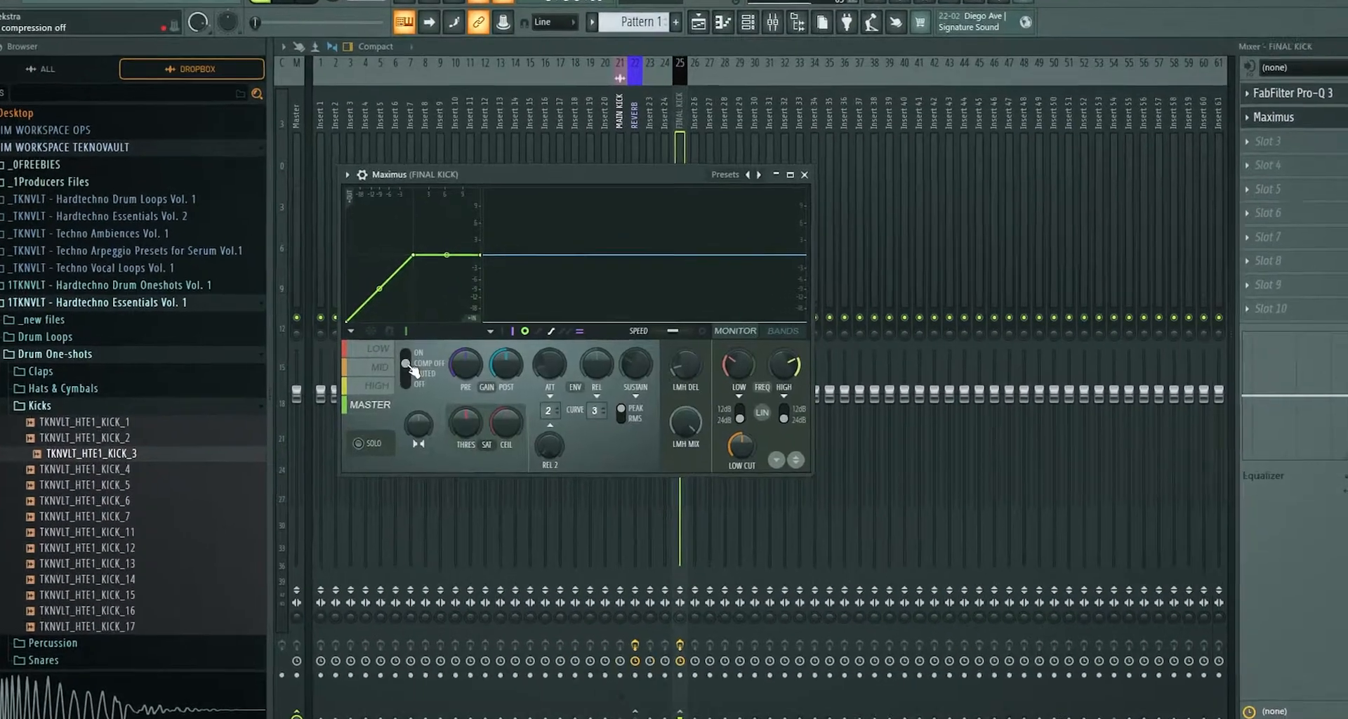
click(388, 386)
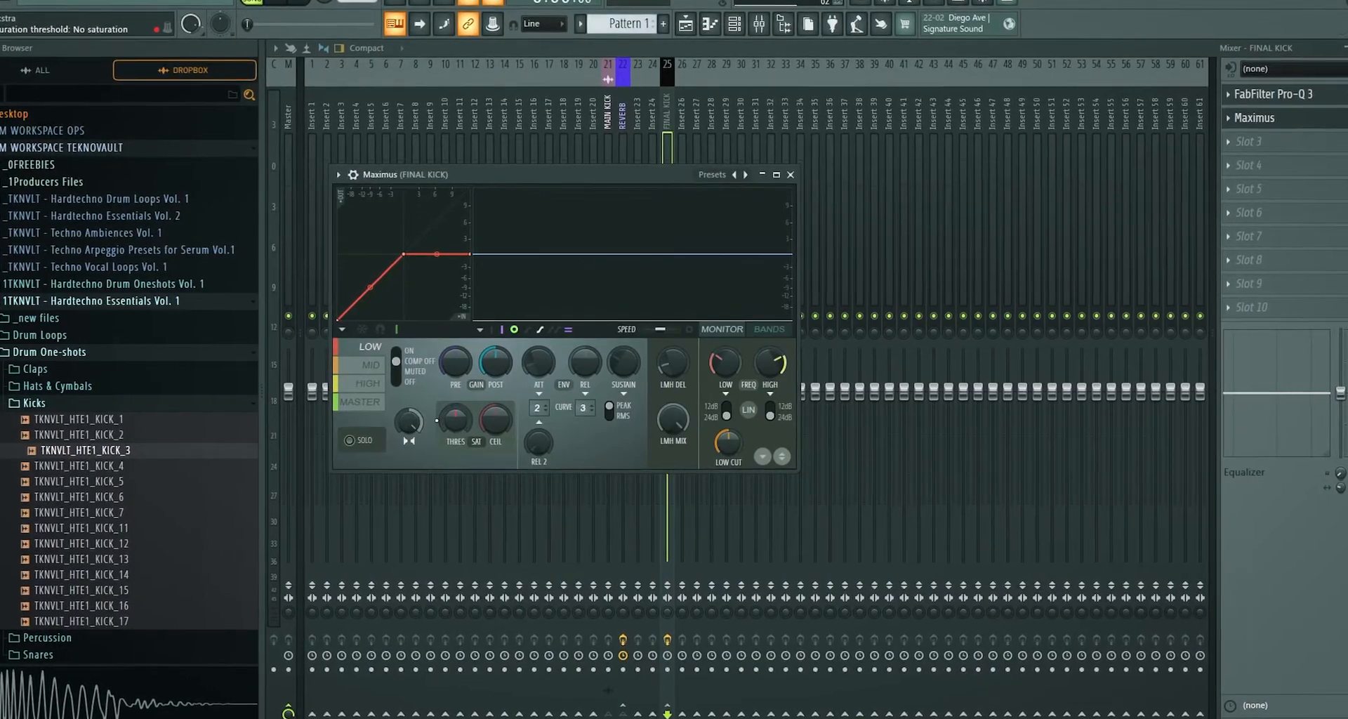
drag(454, 419, 455, 393)
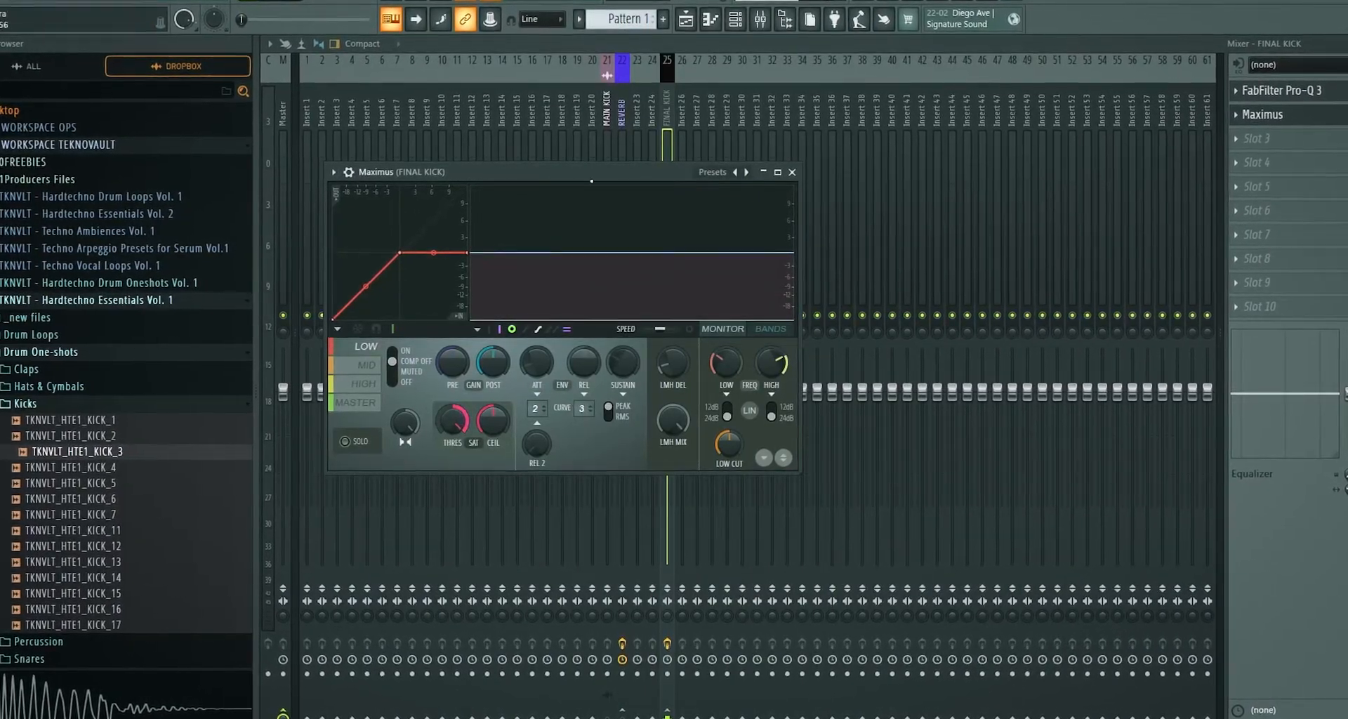
click(772, 329)
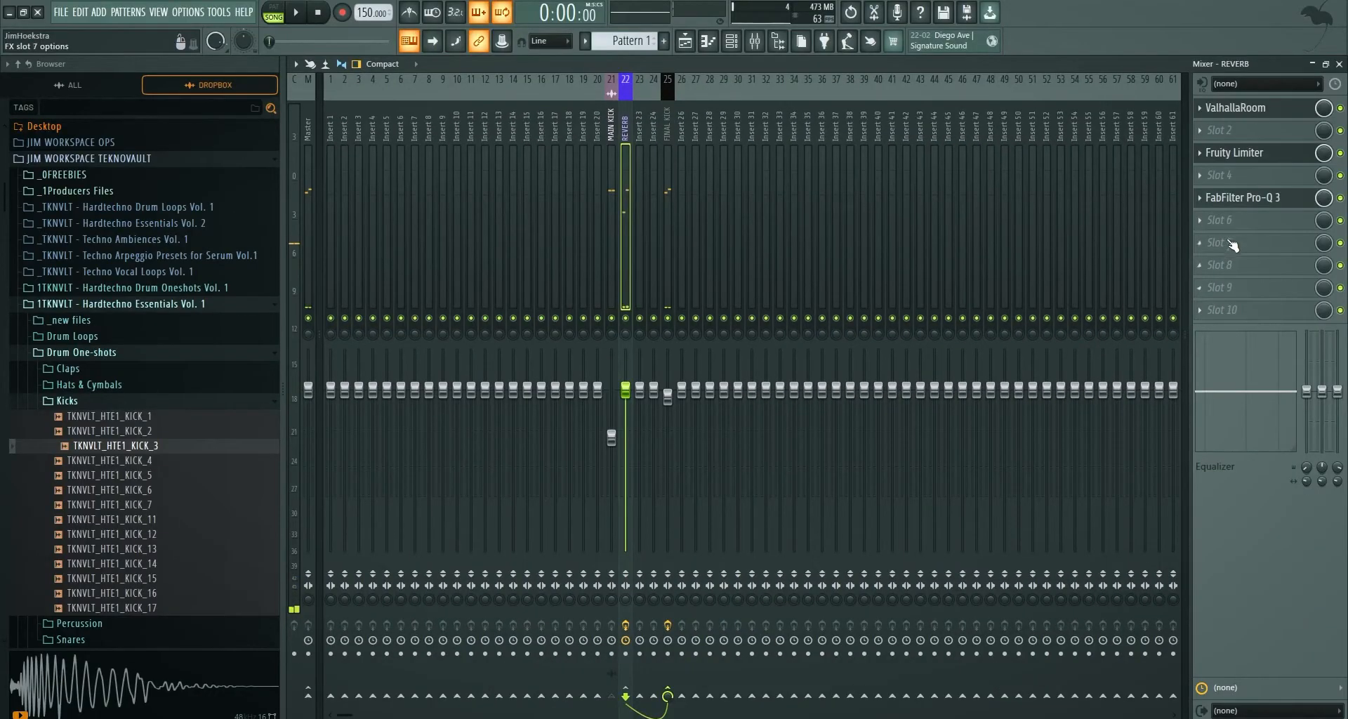
Add OTT before FabFilter Pro-Q 3 on the REVERB track with 30% depth and 61% downward strength, and audition it.
click(1224, 221)
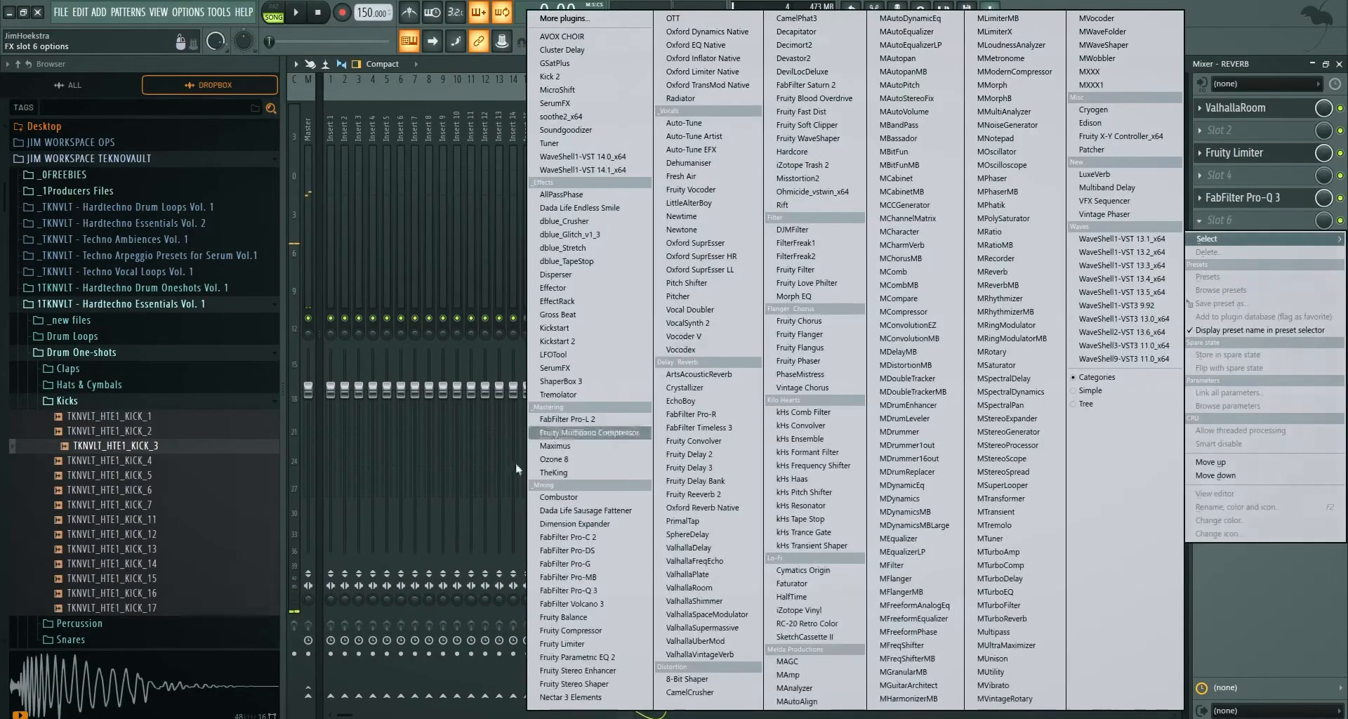
click(672, 19)
click(1237, 217)
click(1233, 201)
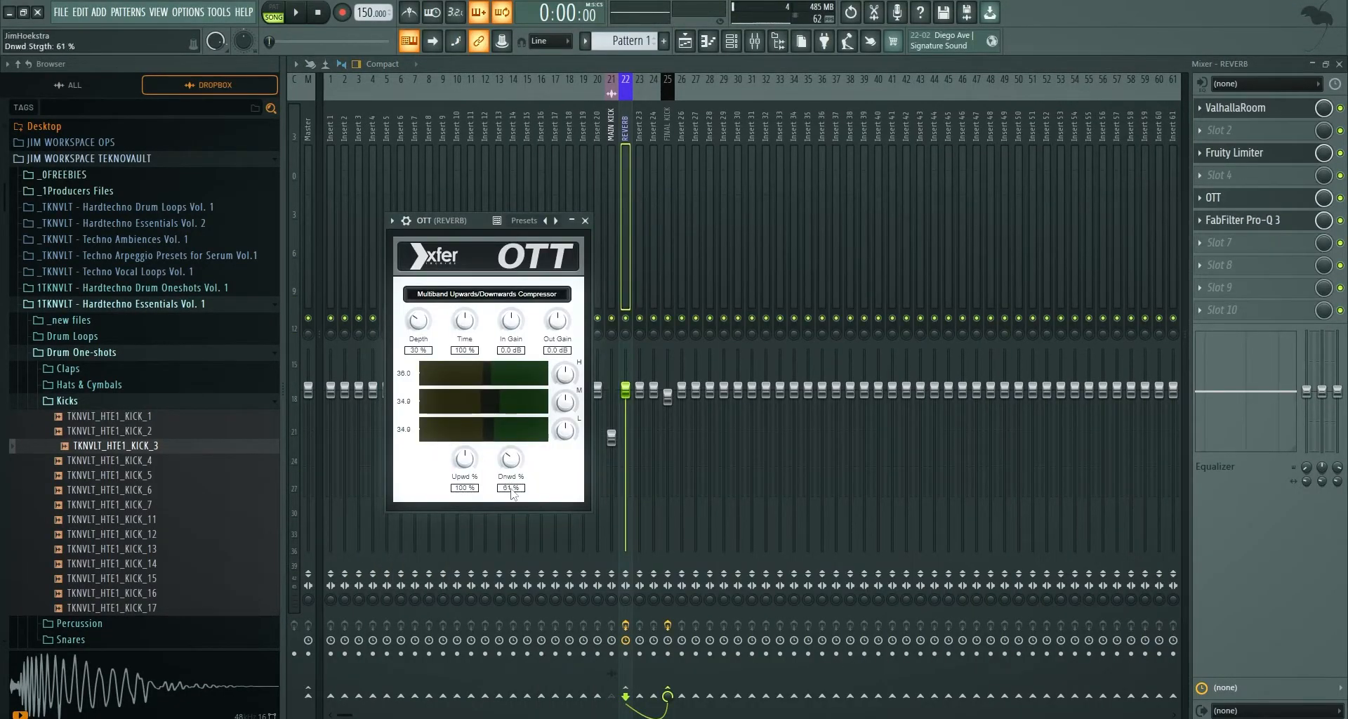
key(space)
click(1264, 199)
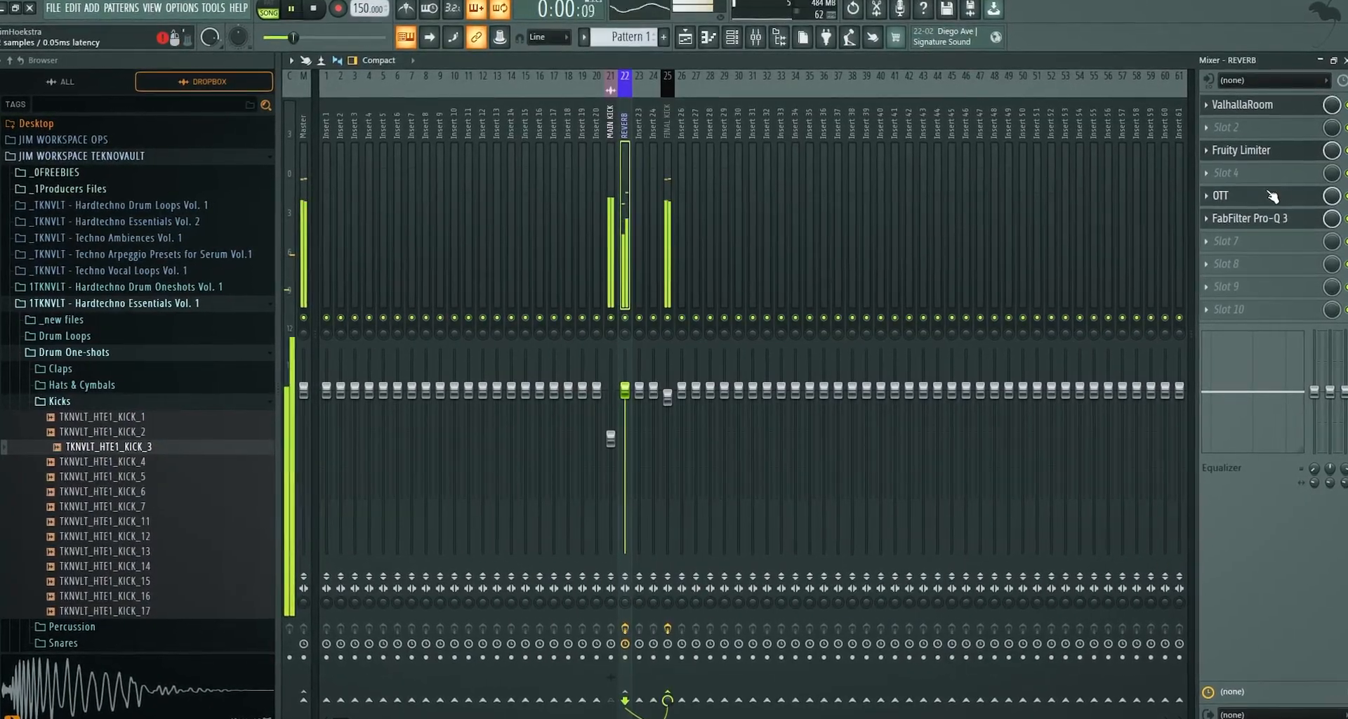
key(space)
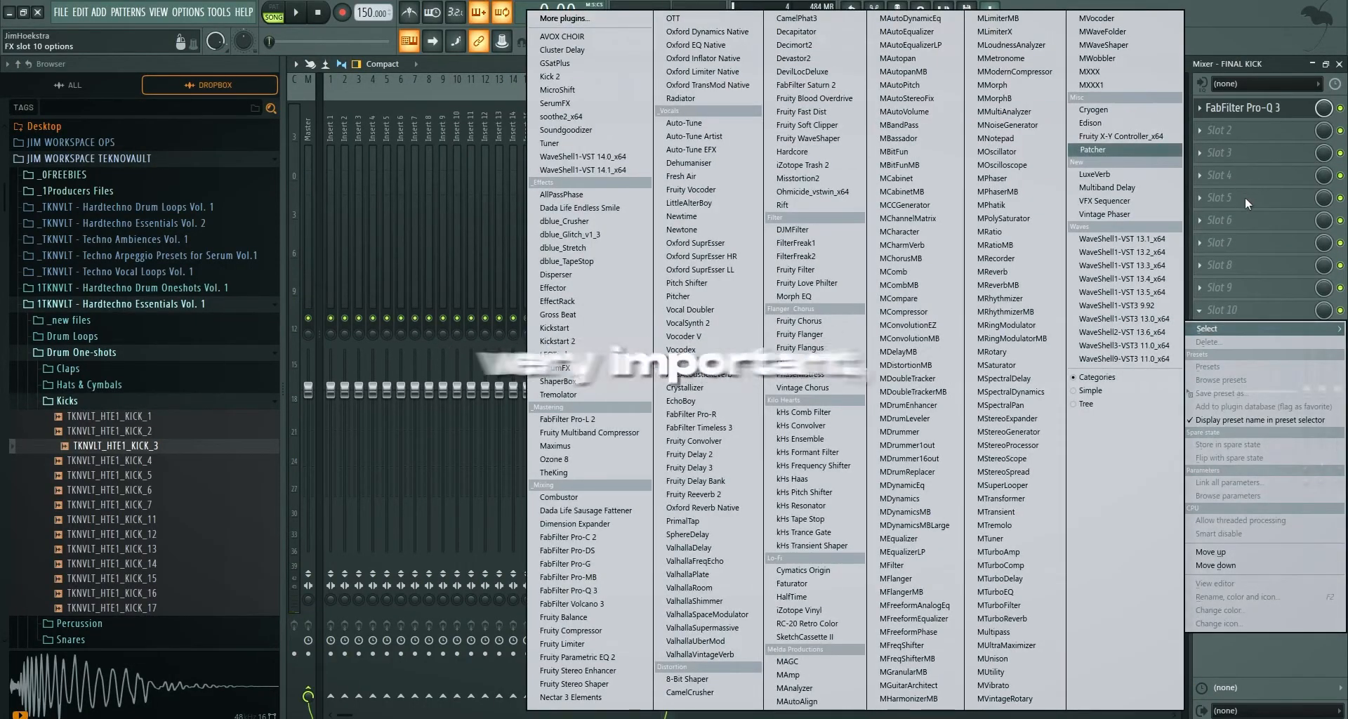
Add Oxford Inflator Native to slot 10 of the FINAL KICK track.
click(1232, 317)
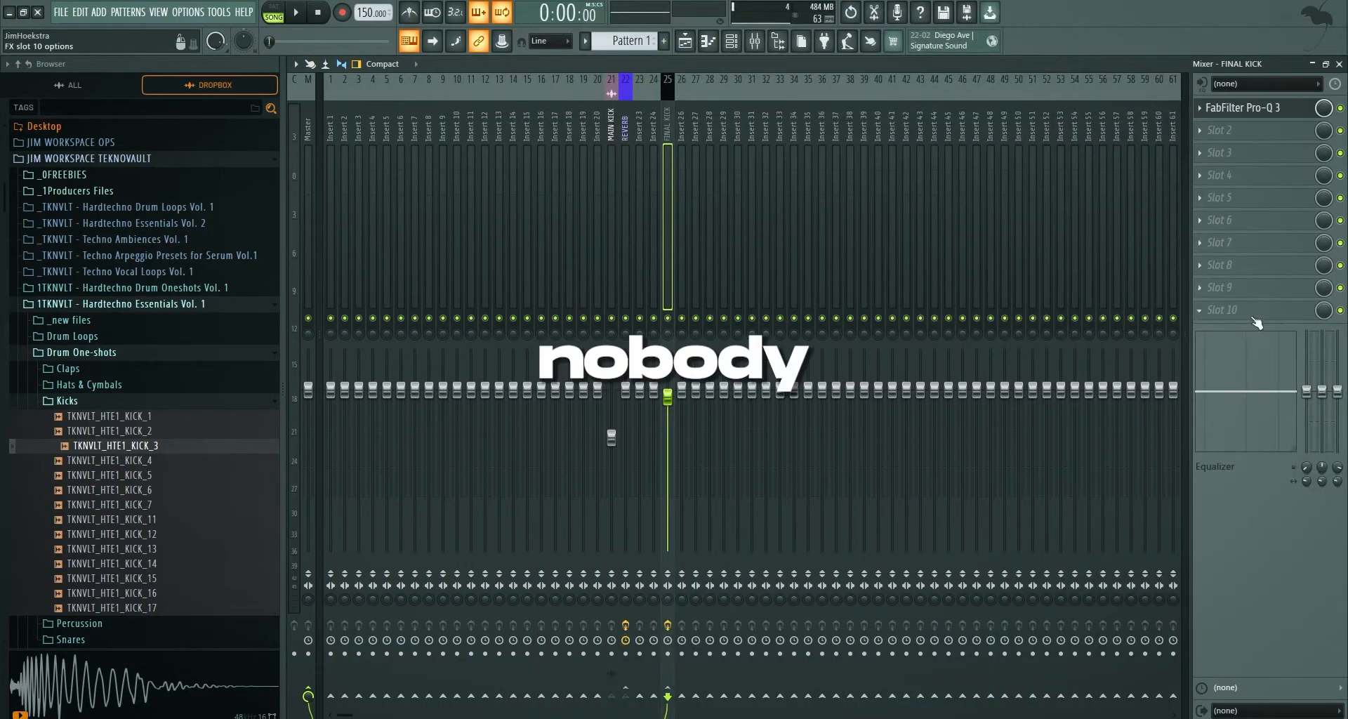
click(1253, 318)
click(730, 58)
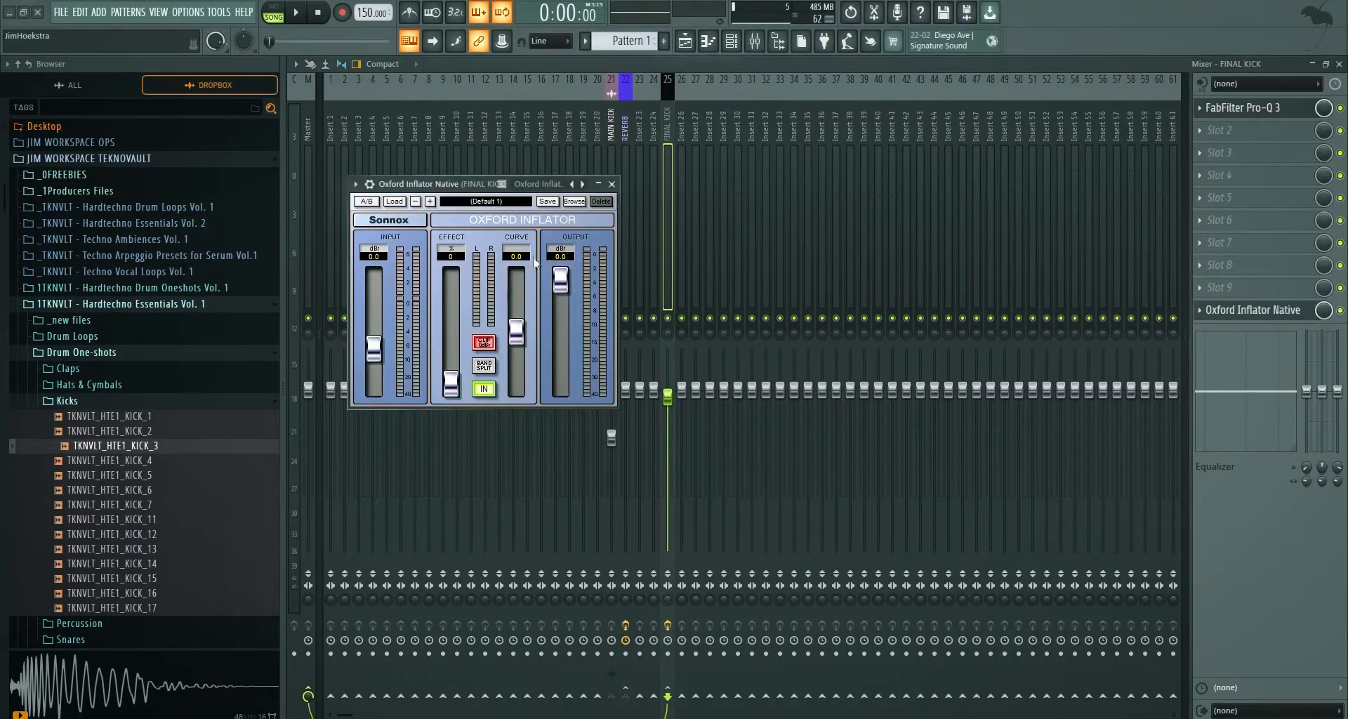
Add a Fruity soft clipper to slot 9 of FINAL KICK, audition it, and add a second one to slot 8.
click(1236, 299)
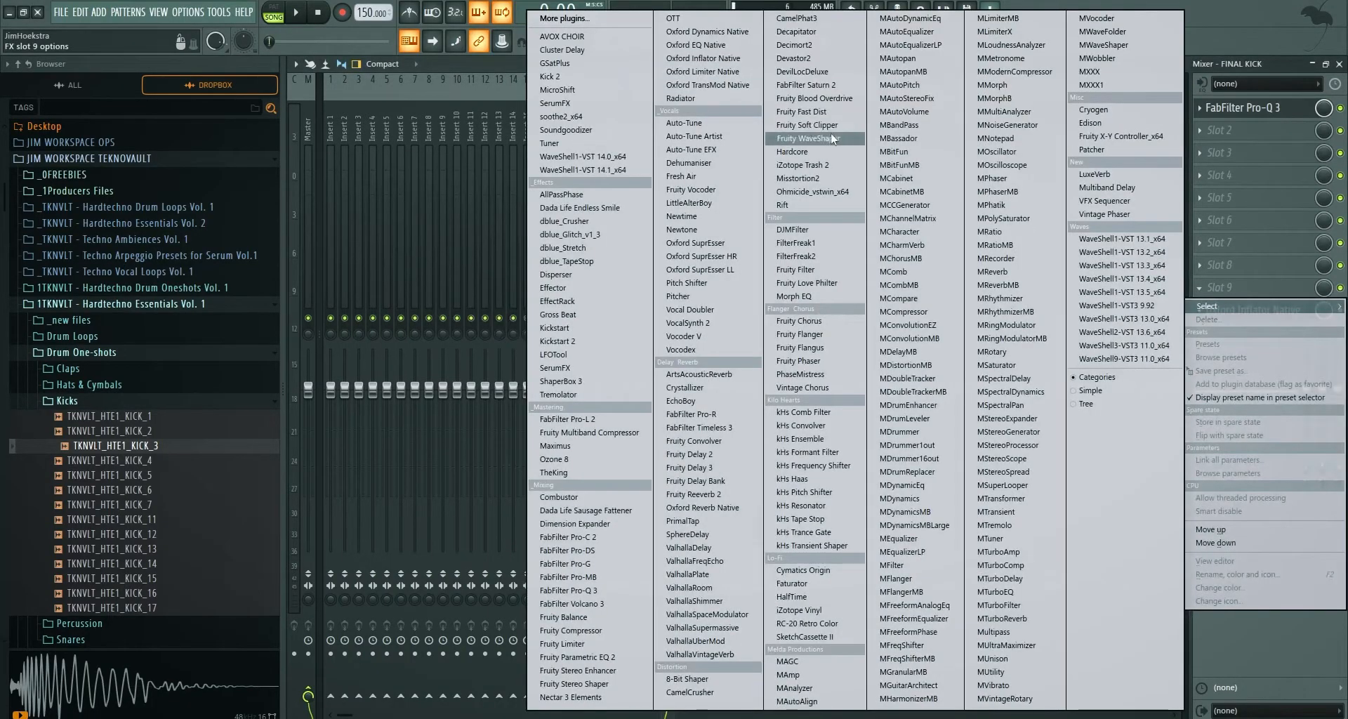
click(808, 139)
drag(393, 166, 516, 170)
key(space)
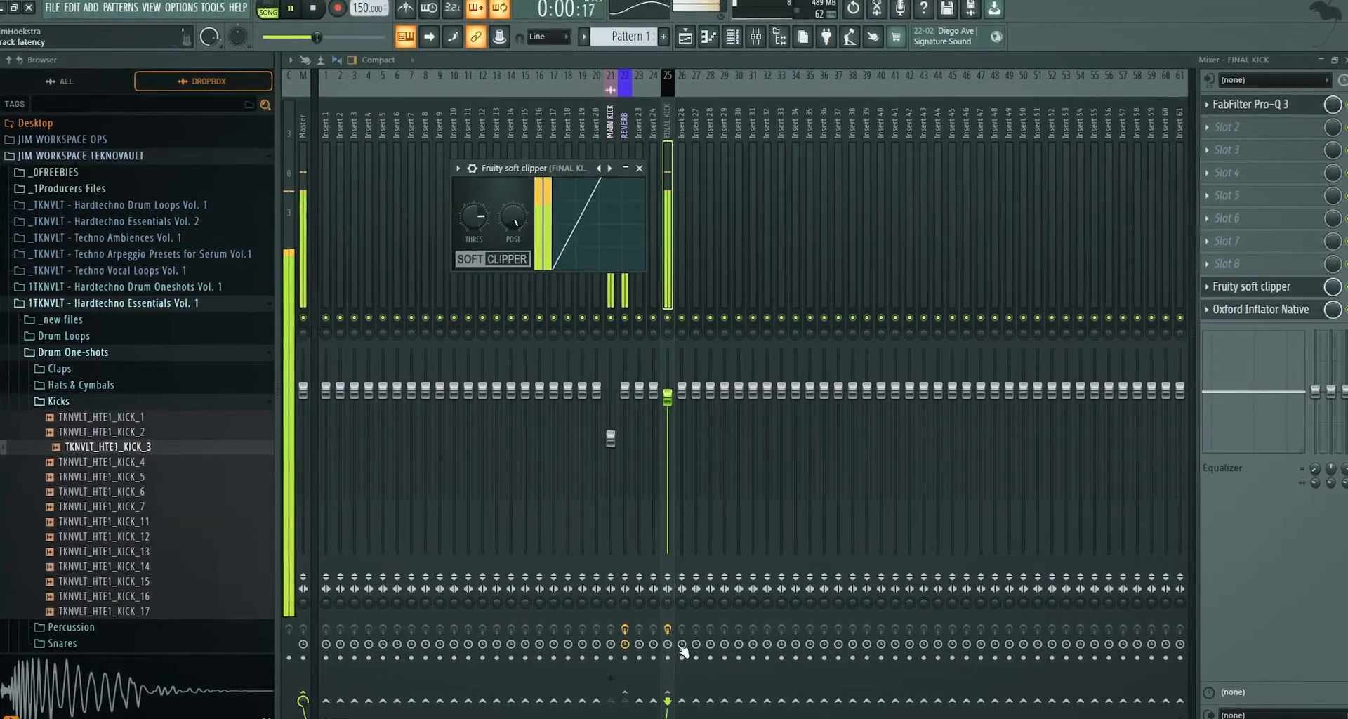
key(space)
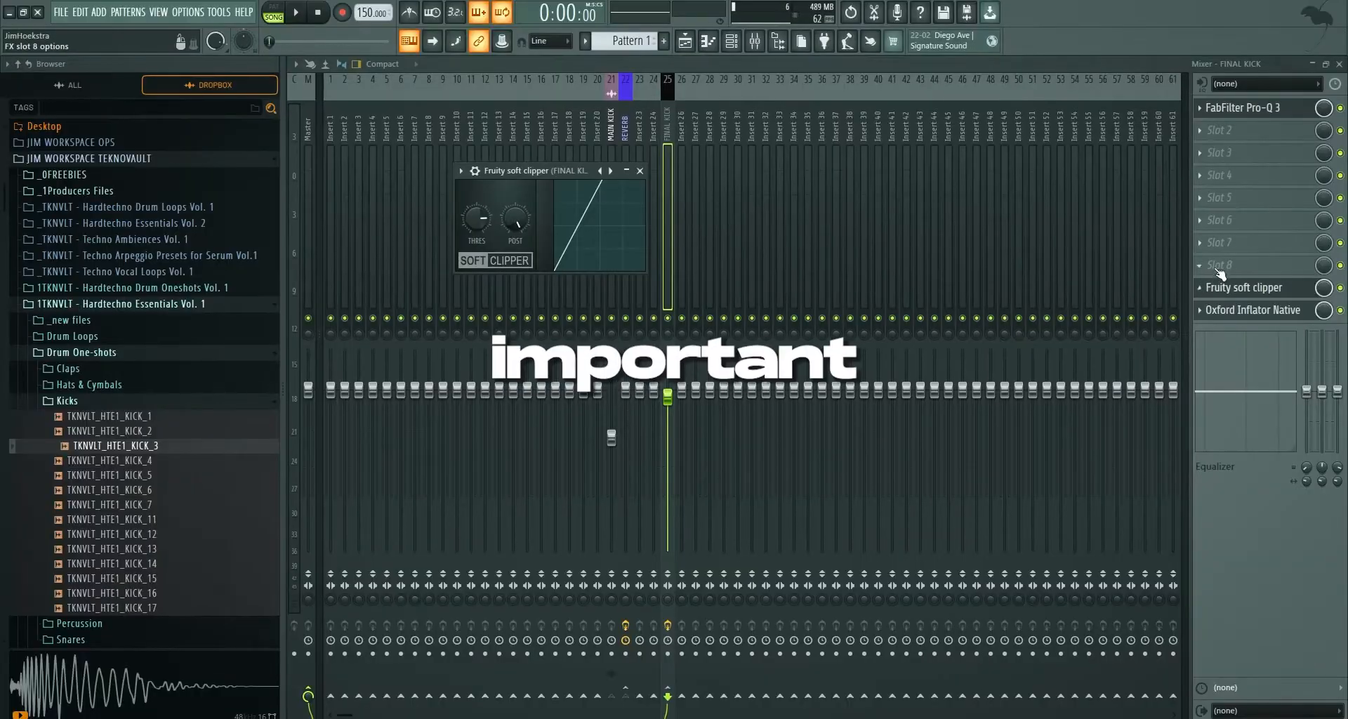
click(1242, 265)
click(807, 125)
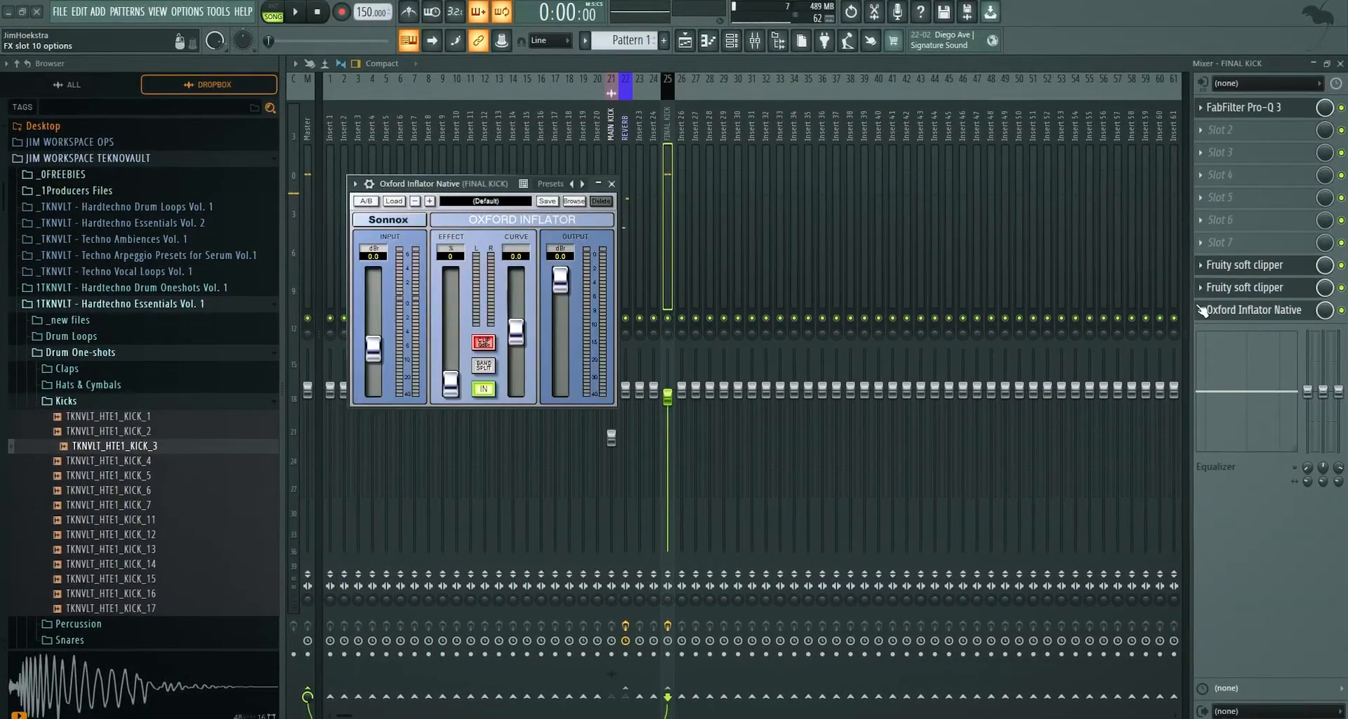
Replace Oxford Inflator Native in slot 10 of FINAL KICK with Fruity WaveShaper.
click(1201, 310)
click(1211, 342)
click(1200, 309)
mouse_move(1209, 328)
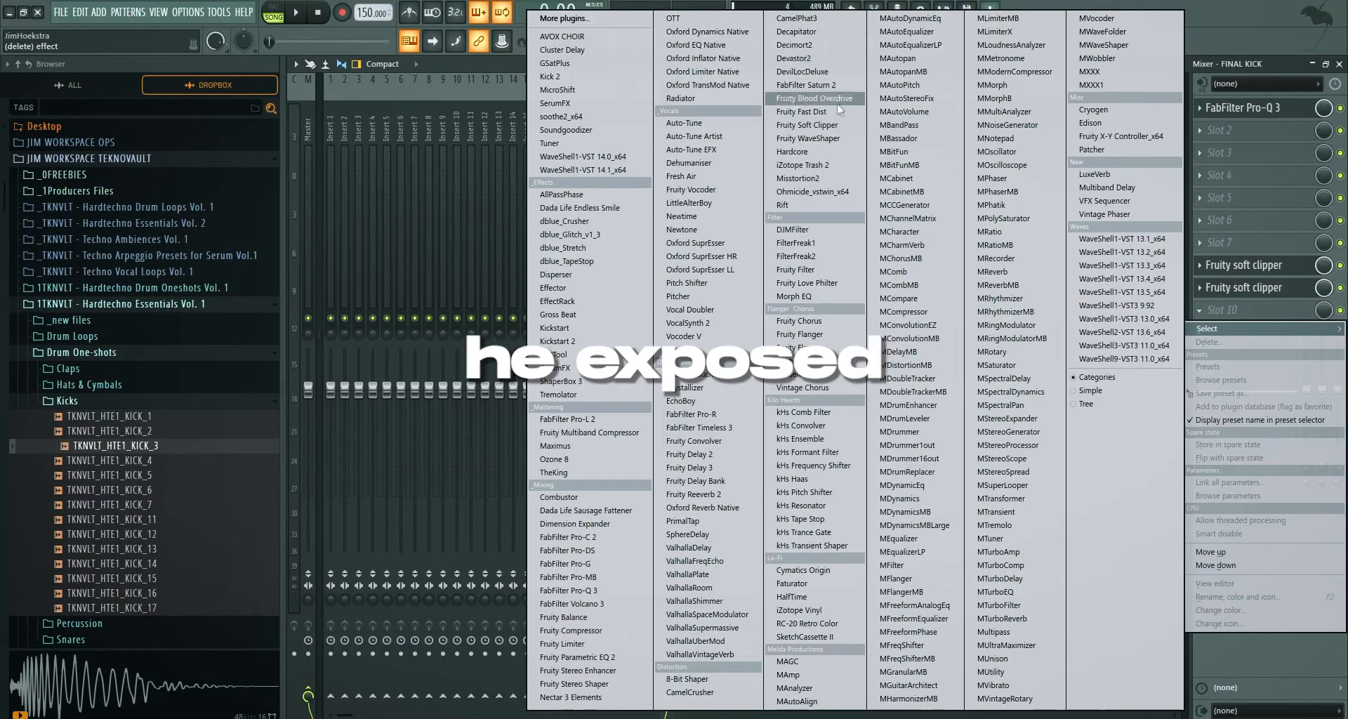
click(821, 137)
Set the WaveShaper's end point to Half sine mode, bend the curve upward and audition the result.
right_click(534, 205)
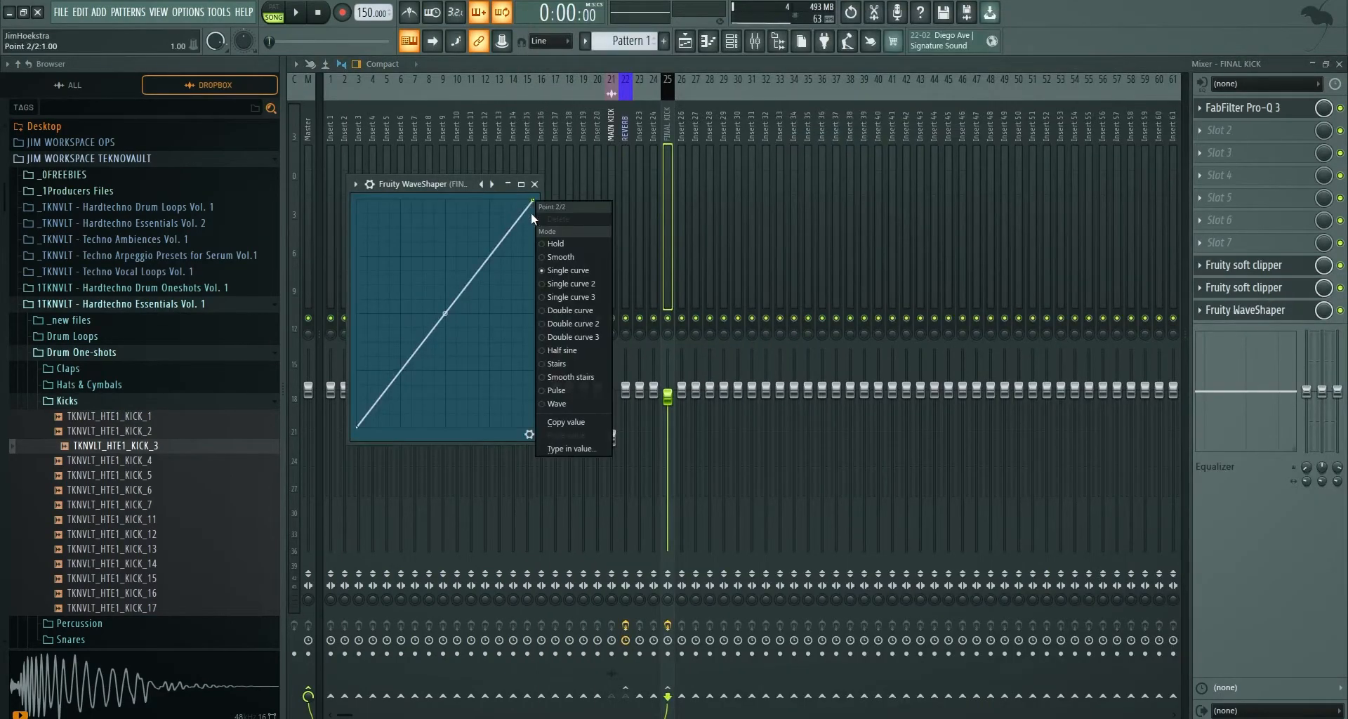
click(568, 350)
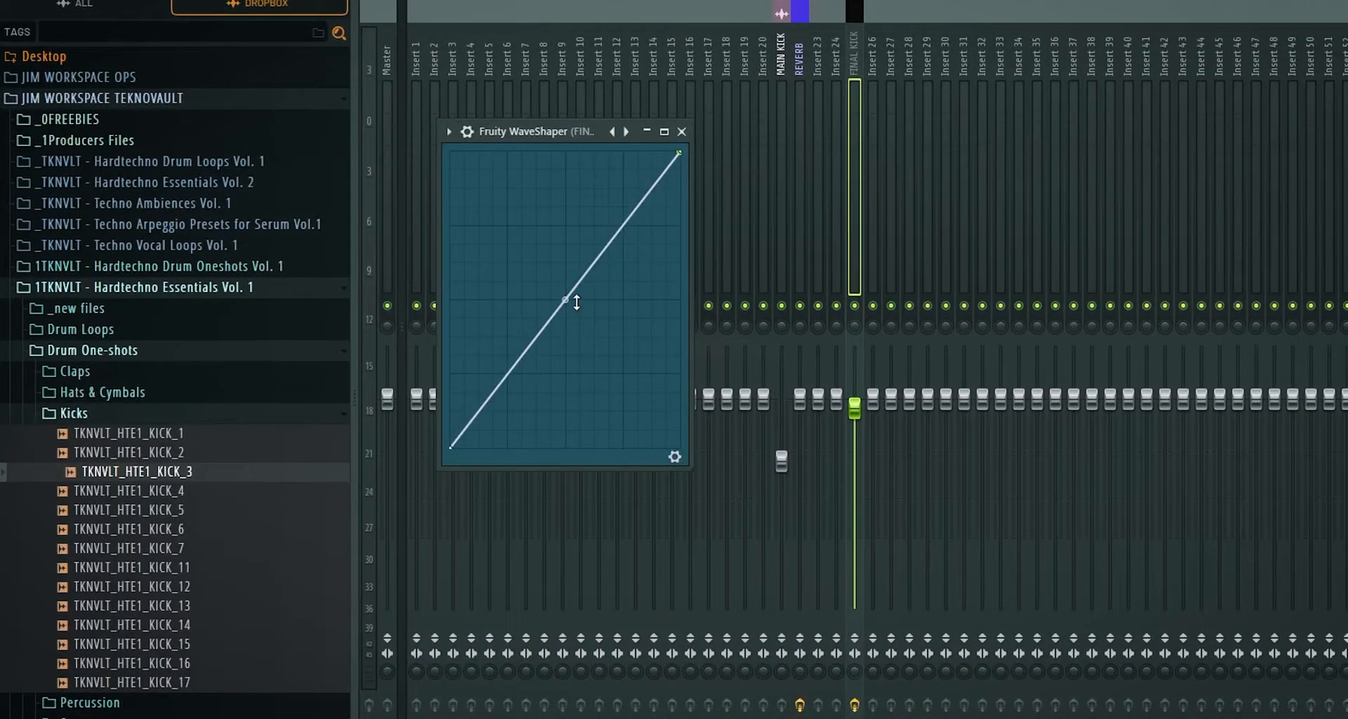
drag(575, 302, 575, 240)
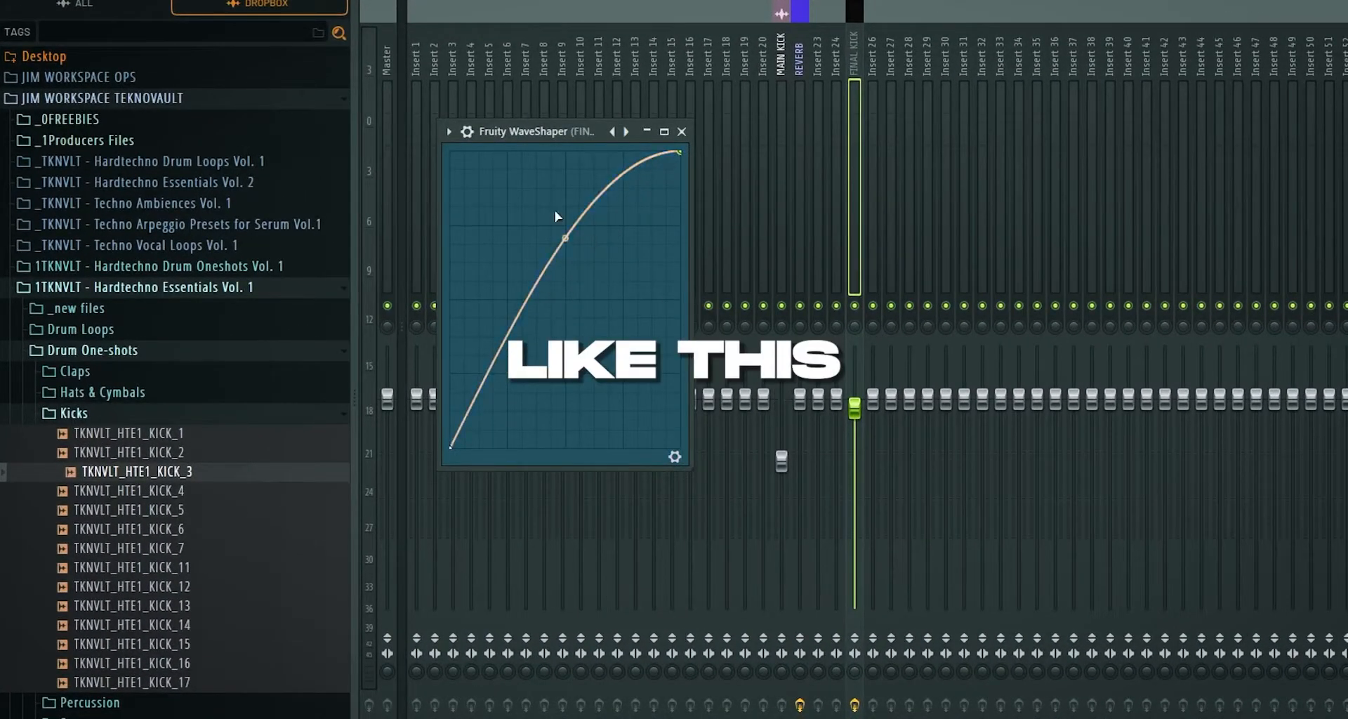
key(space)
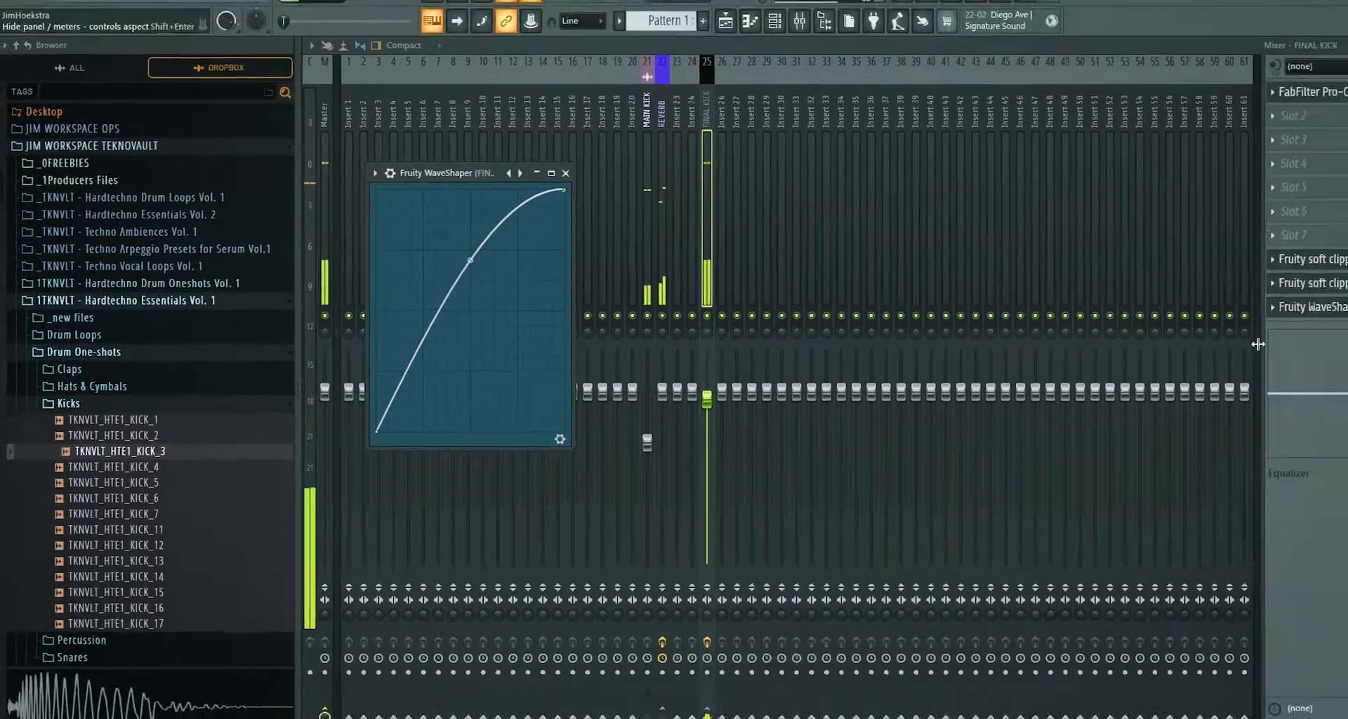
right_click(1233, 307)
Lower the MAIN KICK fader slightly and add FabFilter Pro-Q 3 to slot 1 of MAIN KICK.
click(612, 442)
click(1220, 107)
click(819, 363)
drag(772, 229, 1045, 173)
click(625, 123)
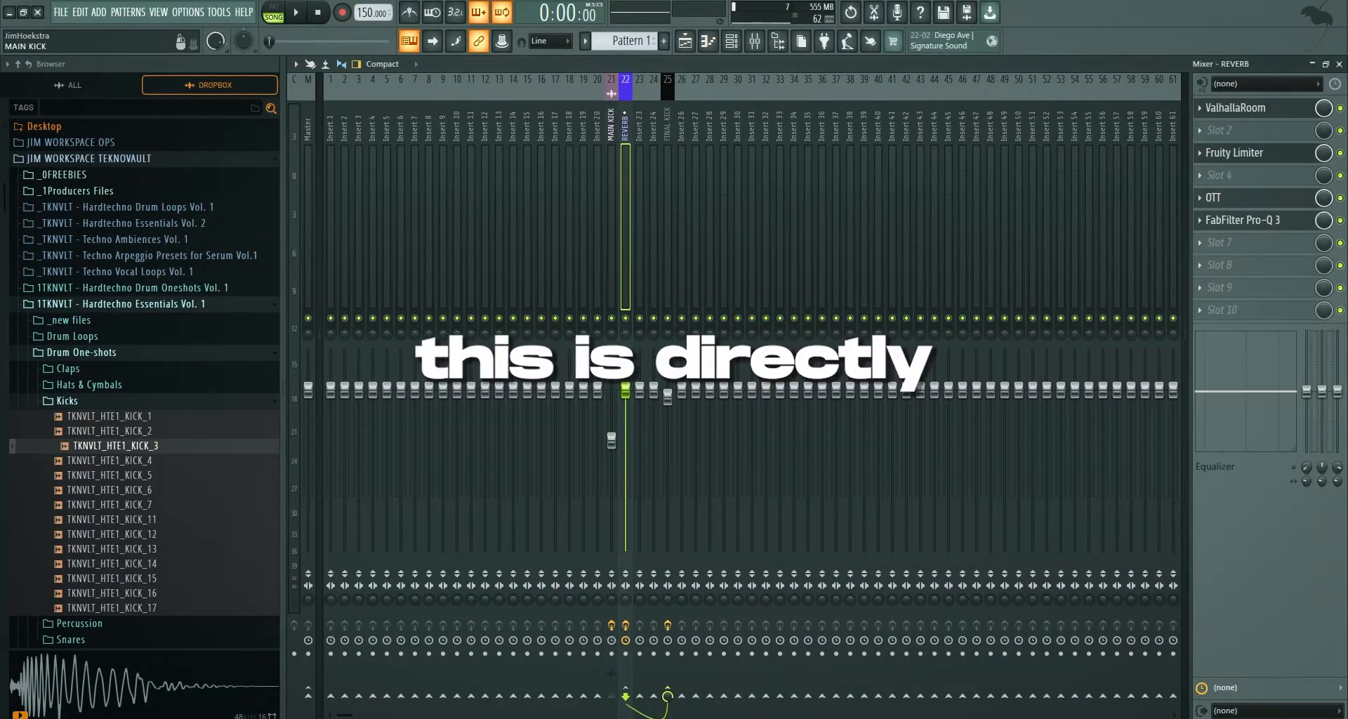
click(611, 123)
click(1251, 108)
Create a 12 dB/oct high cut on MAIN KICK and sweep it down to about 574 Hz with Q about 1.14 during playback.
drag(1278, 320, 1096, 359)
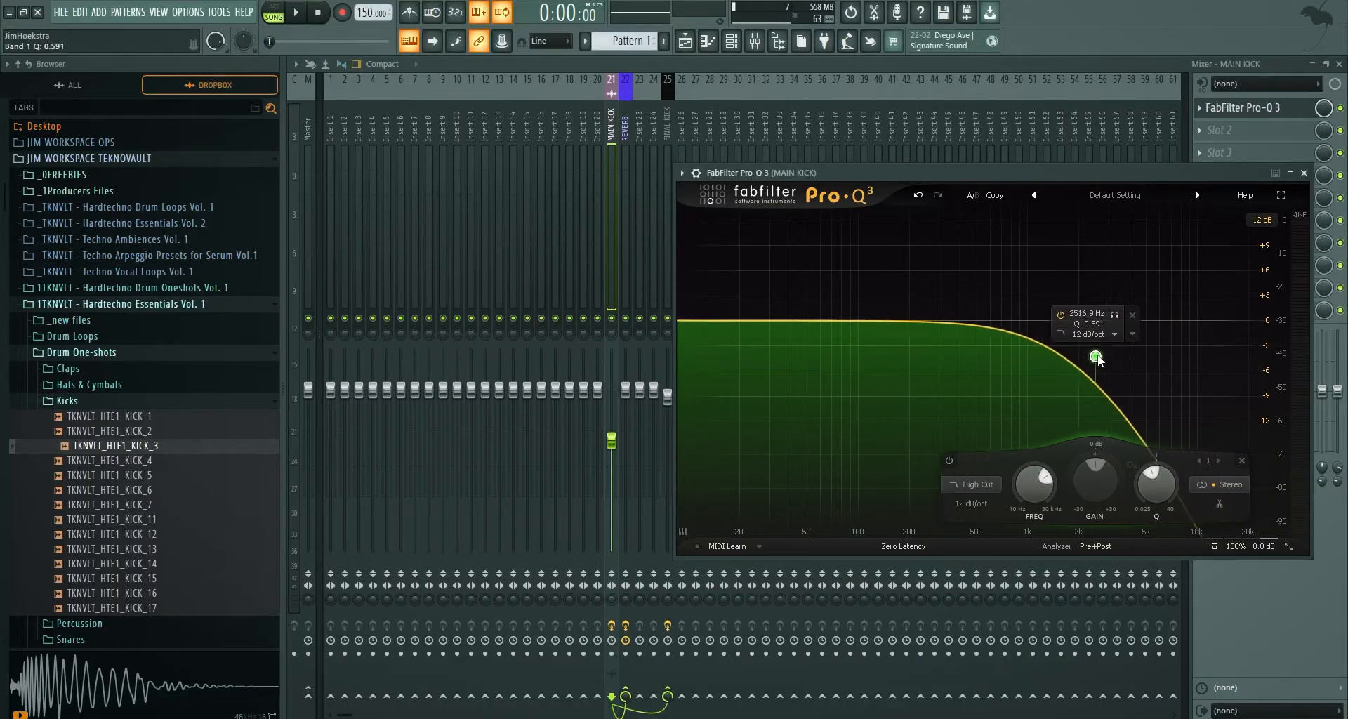
key(space)
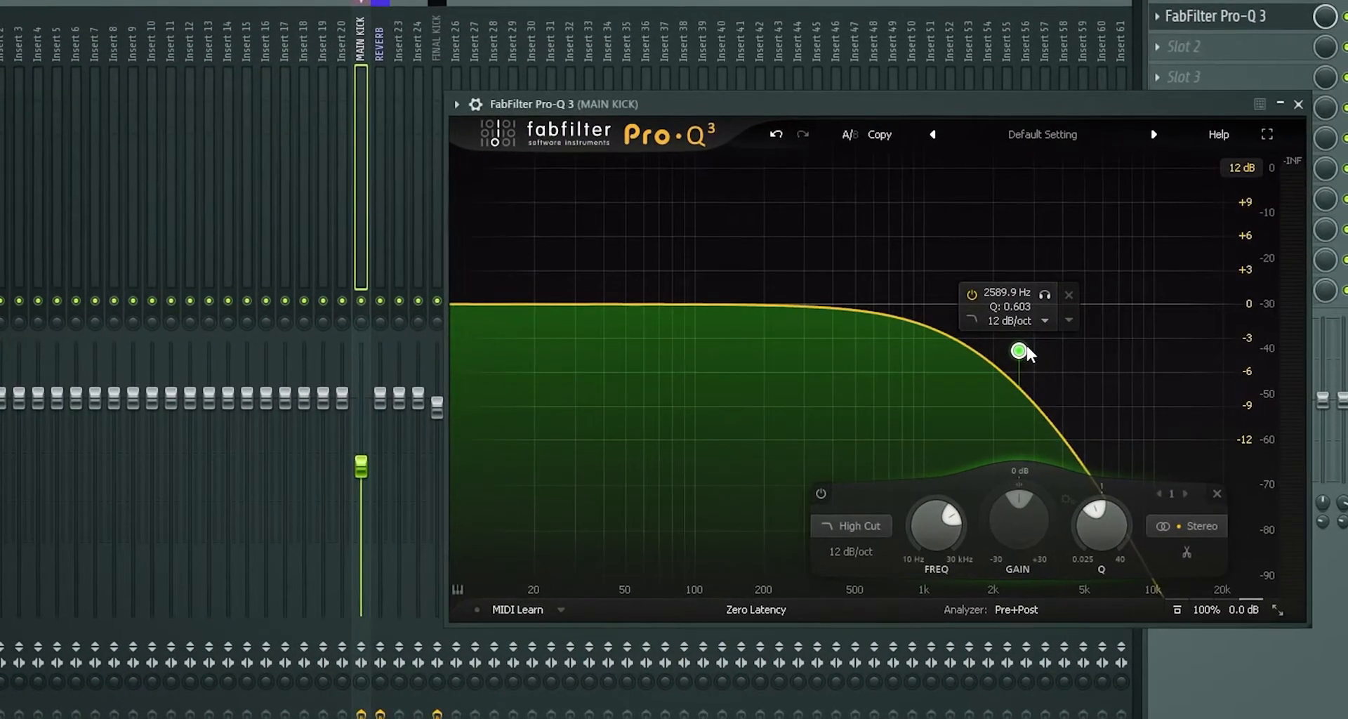
drag(1102, 357, 962, 304)
drag(835, 281, 872, 295)
key(space)
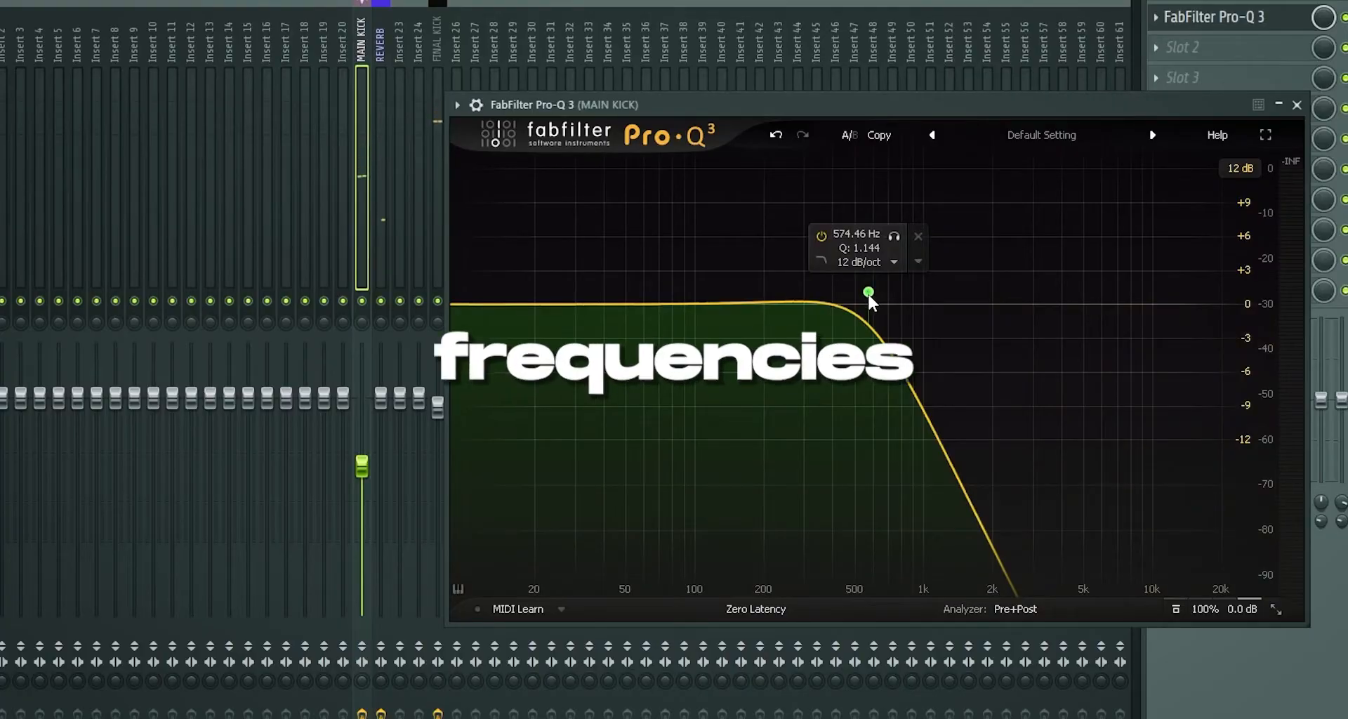
Reopen the MAIN KICK high cut and settle it at about 1231 Hz with Q about 1.01 during playback.
key(space)
drag(869, 294, 1275, 310)
mouse_move(1029, 304)
mouse_down()
mouse_move(1029, 442)
mouse_move(1006, 303)
mouse_up()
drag(1284, 313, 944, 305)
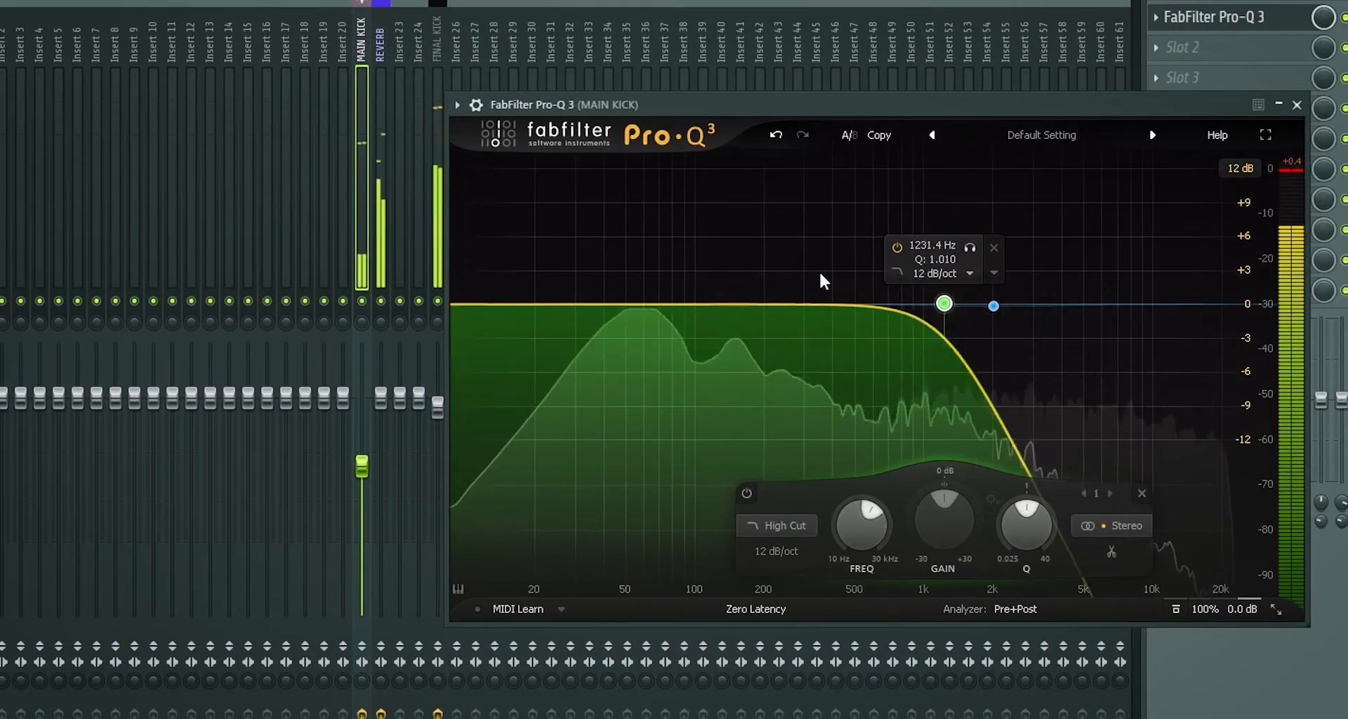
click(1296, 105)
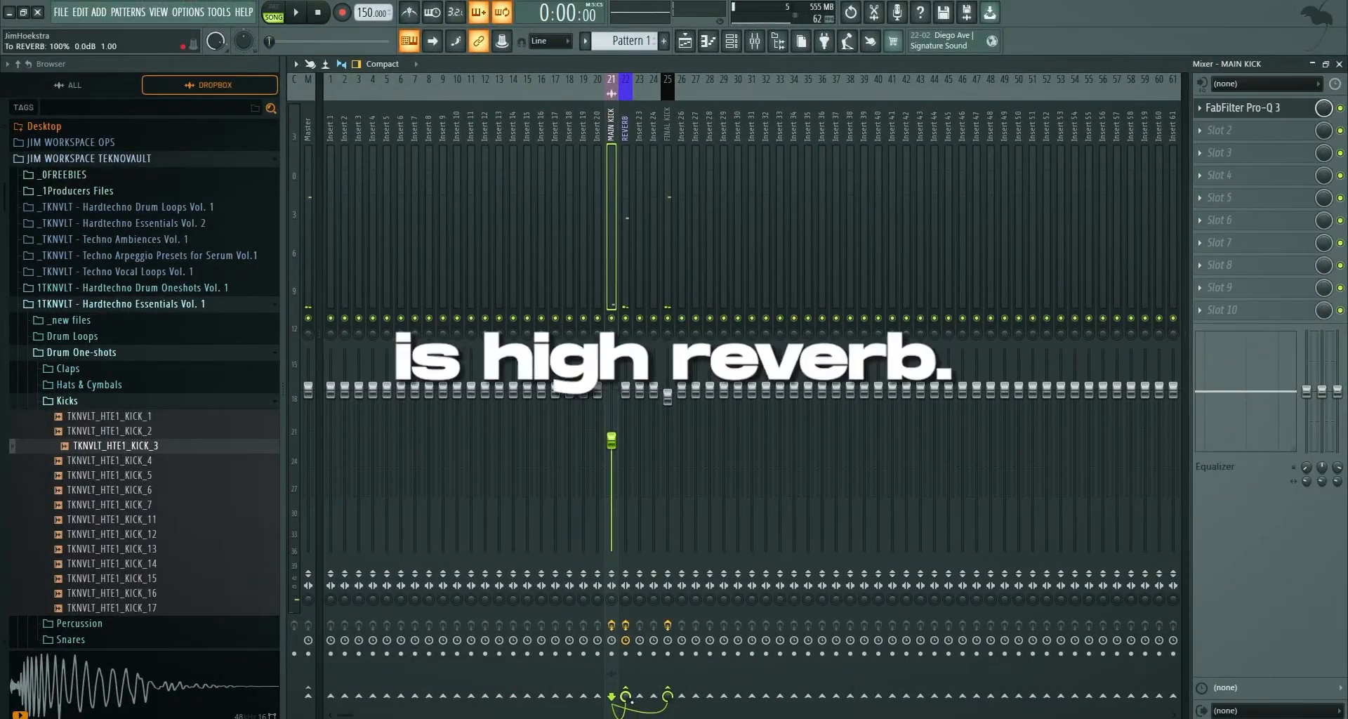
Rename mixer Insert 23 as HIGH REVERB and add ValhallaRoom to its slot 1.
right_click(642, 80)
click(677, 92)
text(HIGH RE)
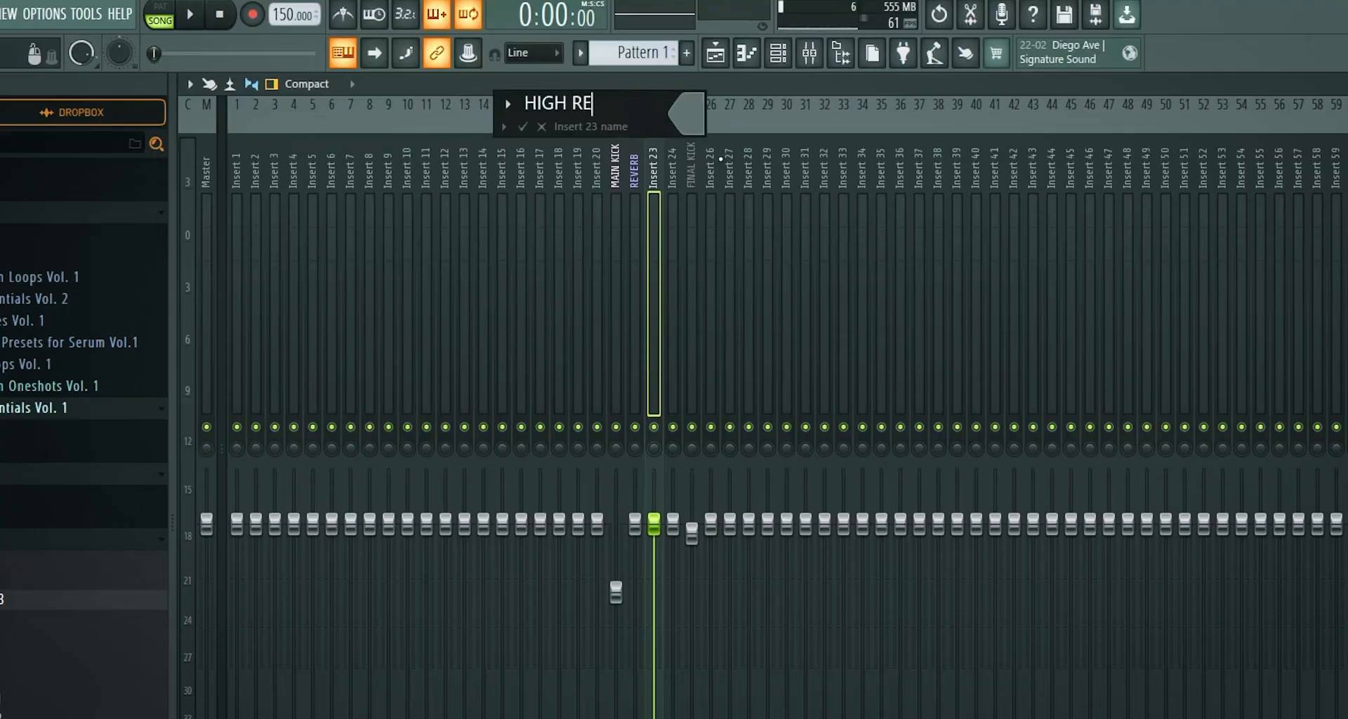
click(694, 126)
click(746, 415)
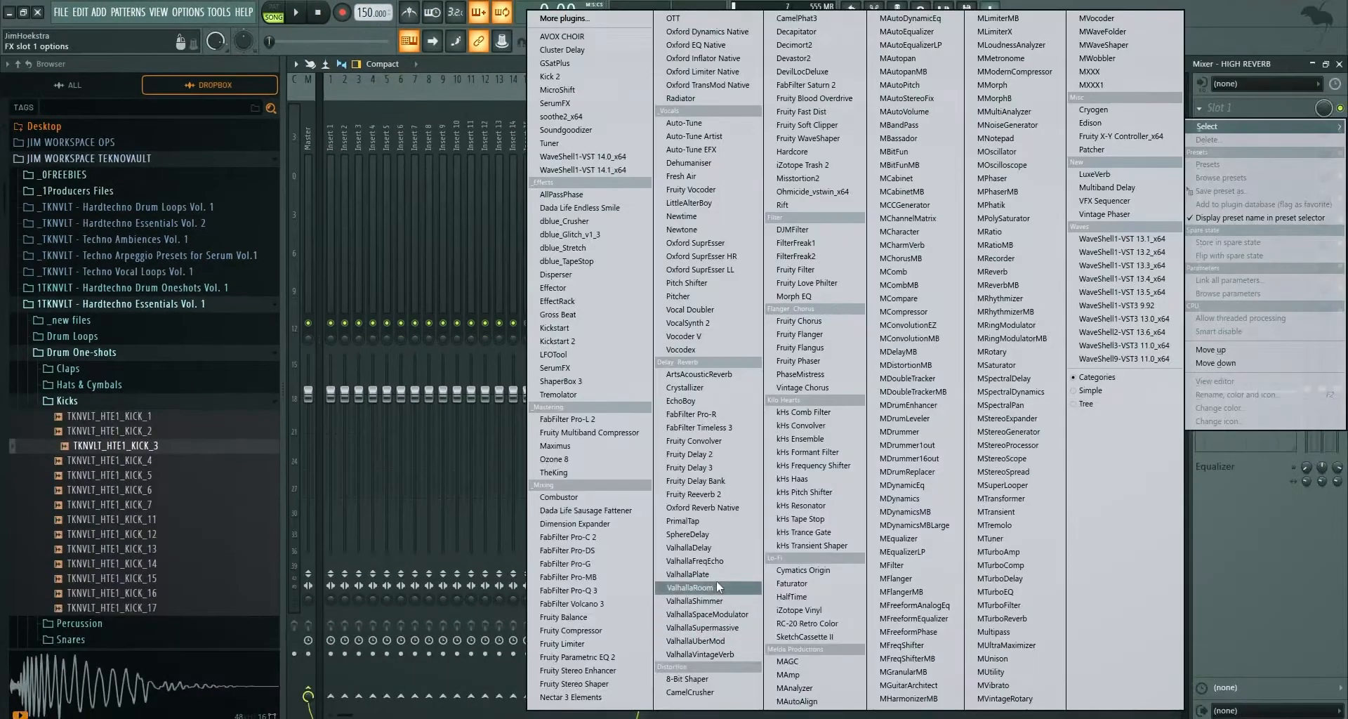
click(715, 585)
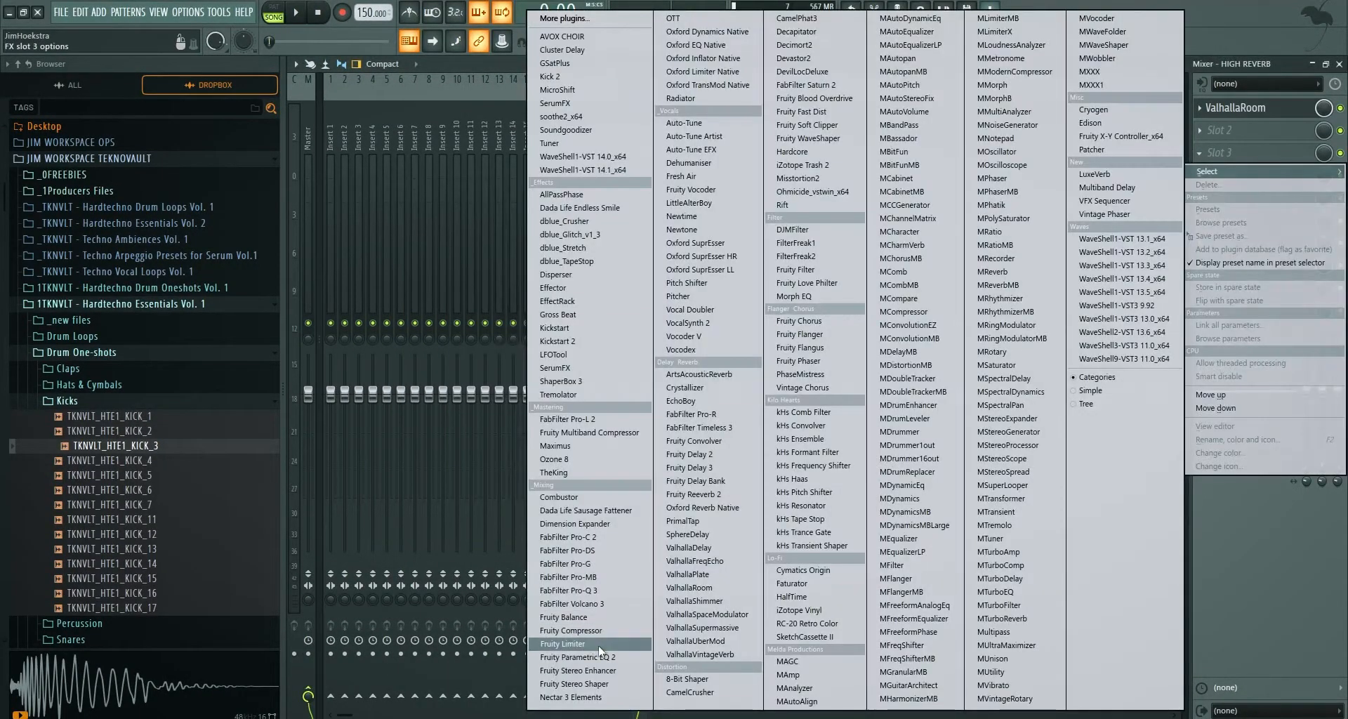
Add Fruity Limiter to slot 3 of HIGH REVERB and automate its gain with a rising curve on playlist Track 3.
click(589, 642)
right_click(427, 391)
click(482, 493)
click(487, 527)
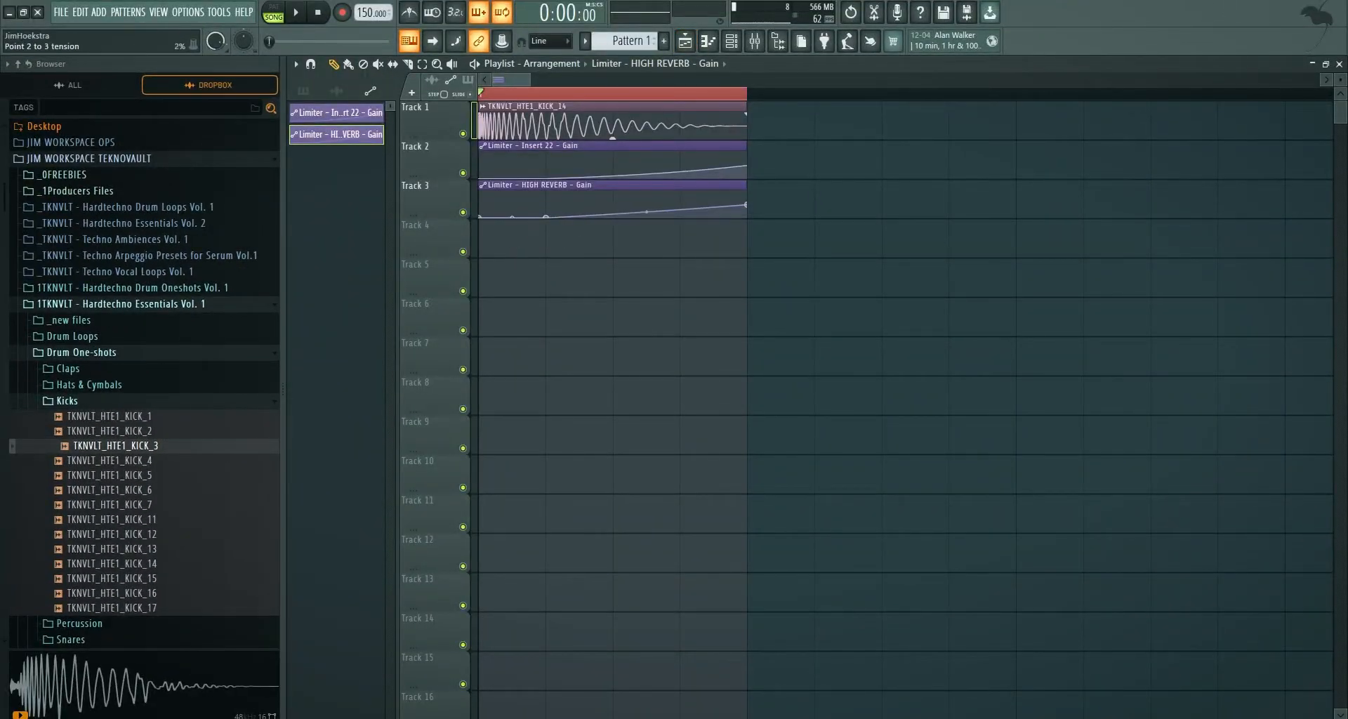
Add FabFilter Pro-Q 3 to slot 5 of HIGH REVERB with a raised low cut and a 24 dB/oct high cut at about 1329 Hz.
key(space)
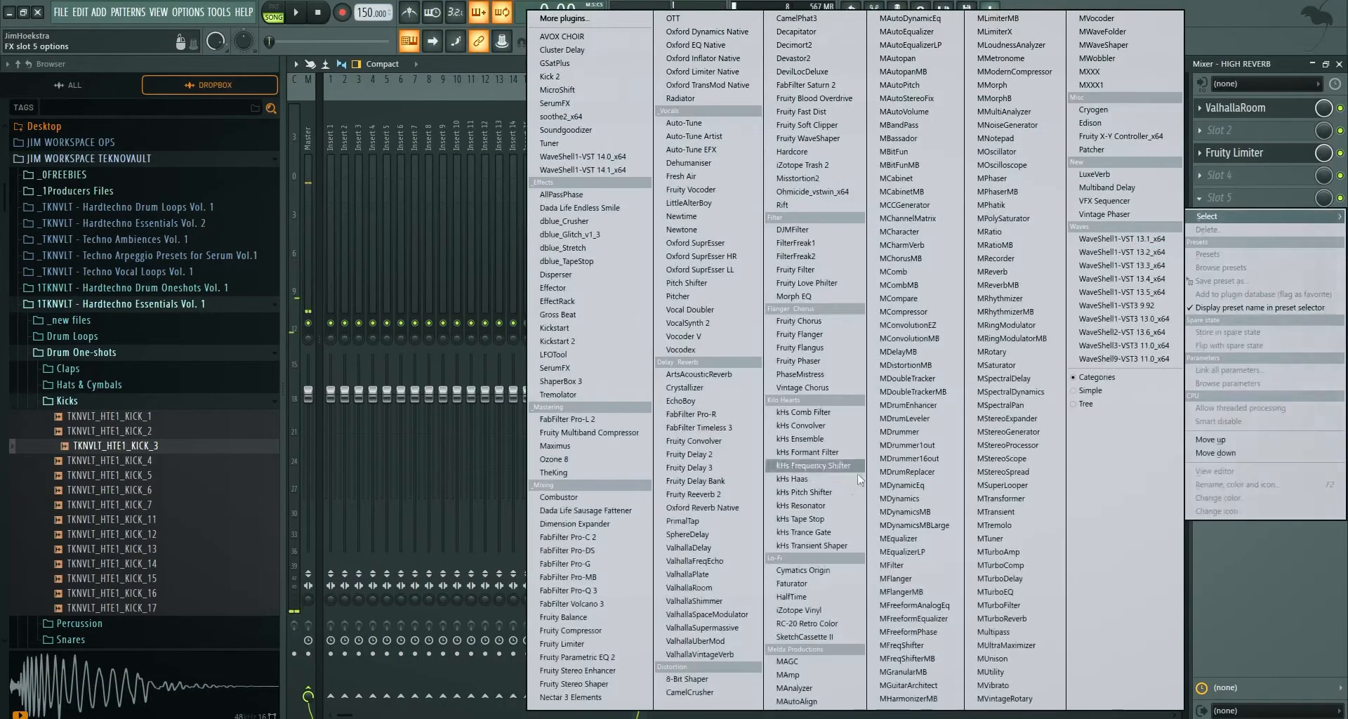
click(605, 591)
double_click(346, 295)
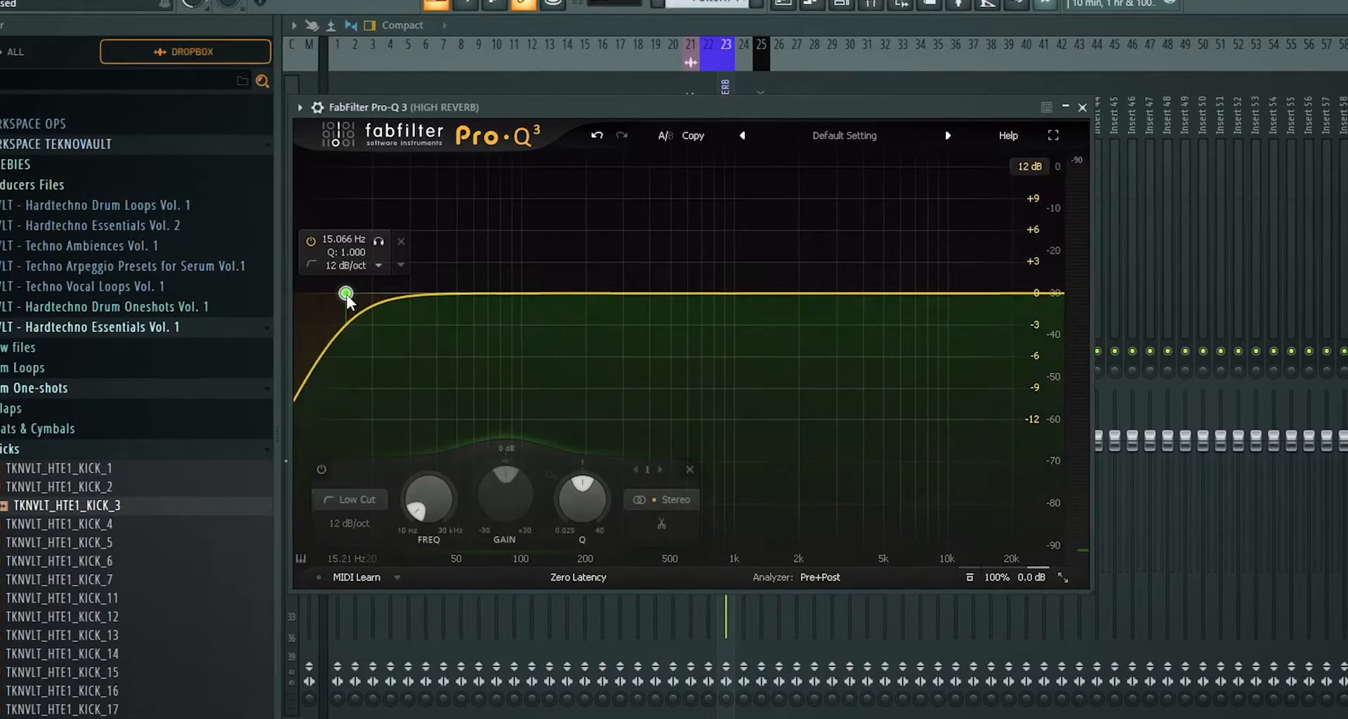
drag(346, 295, 499, 298)
double_click(1056, 292)
drag(1056, 292, 764, 298)
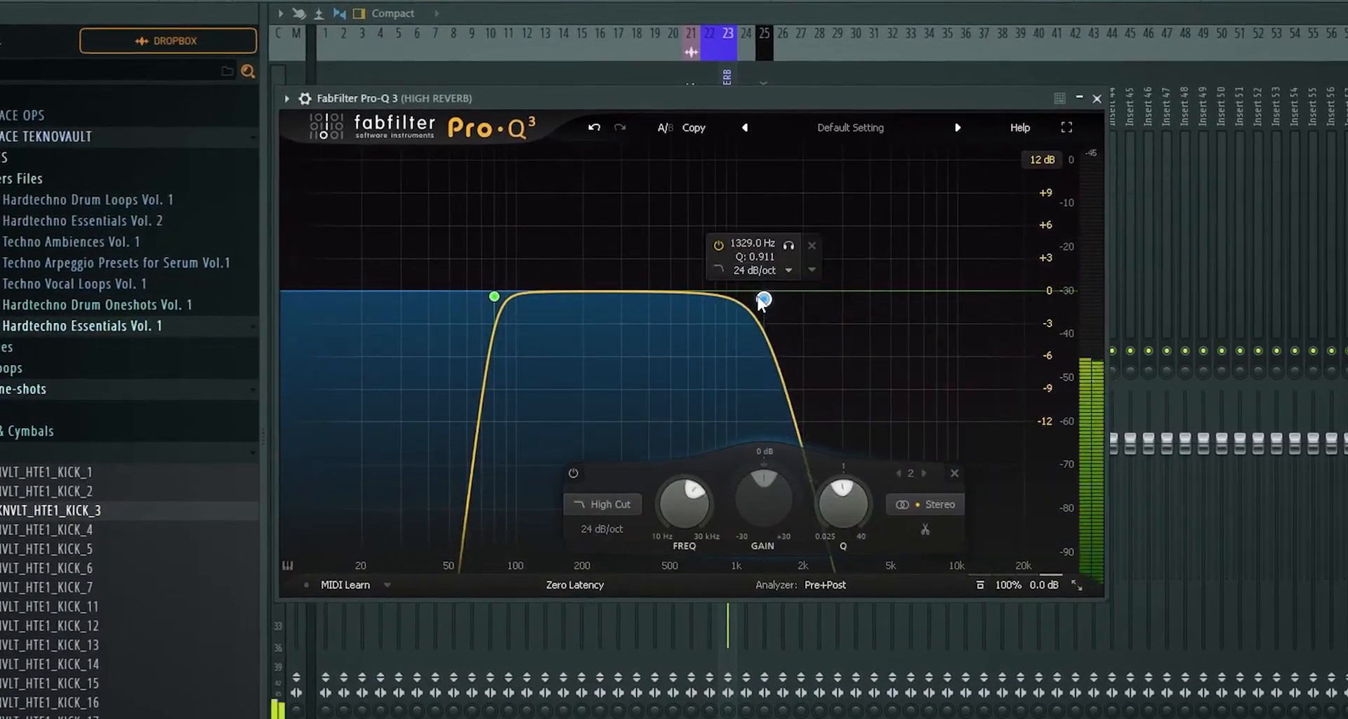
drag(494, 297, 532, 303)
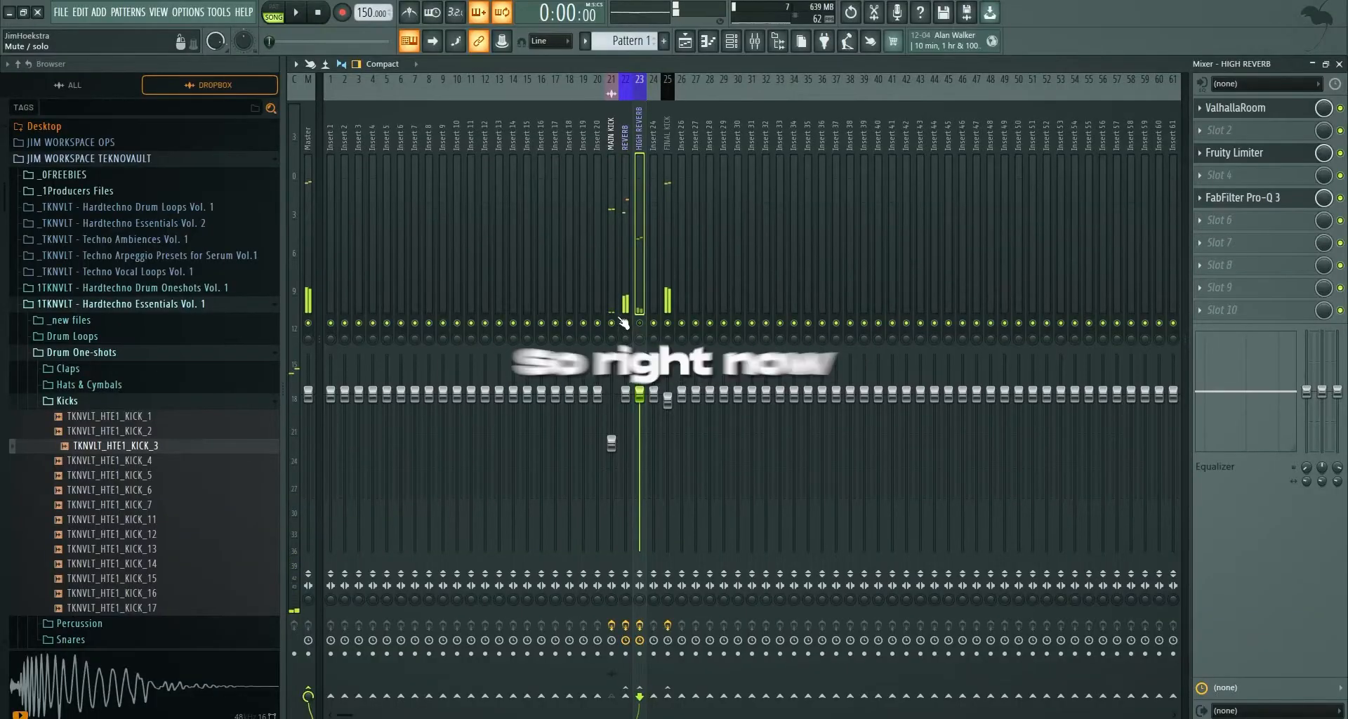
Compare MAIN KICK with the reverb tracks muted and unmuted, and toggle the send from MAIN KICK to FINAL KICK.
click(615, 331)
key(space)
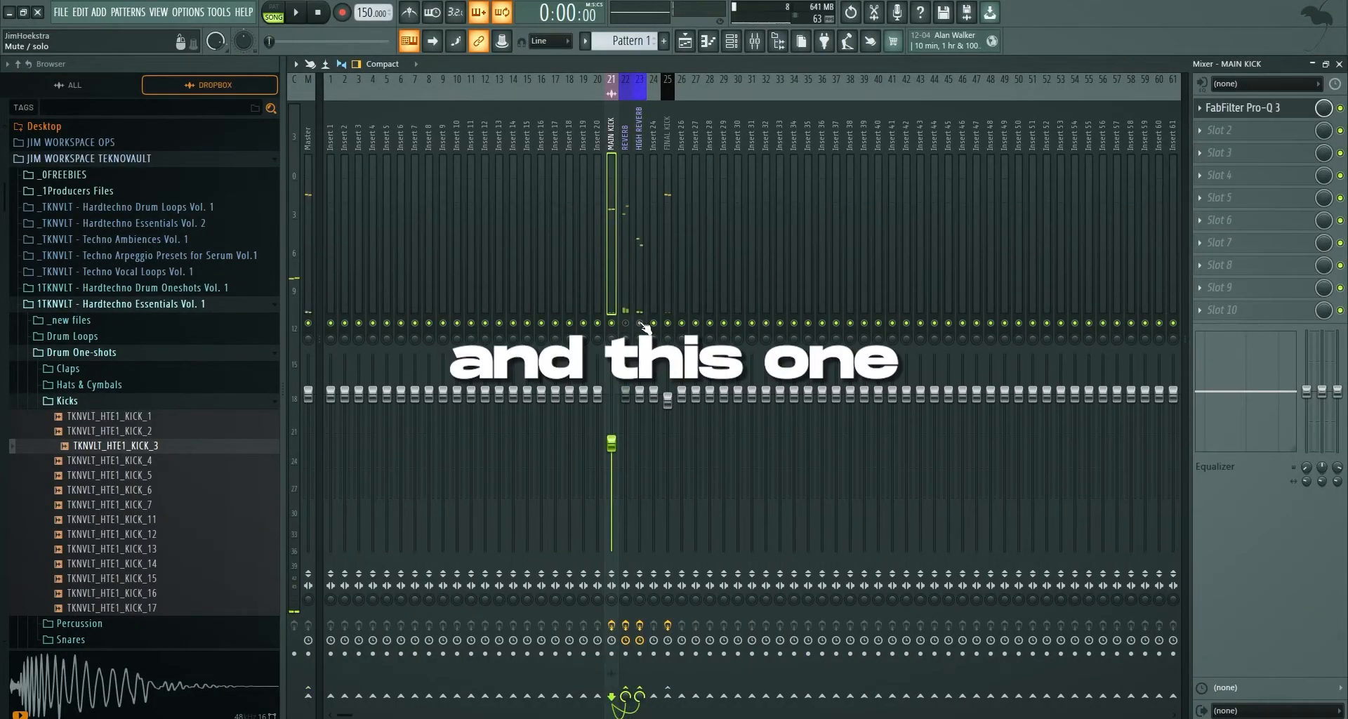
key(space)
click(644, 328)
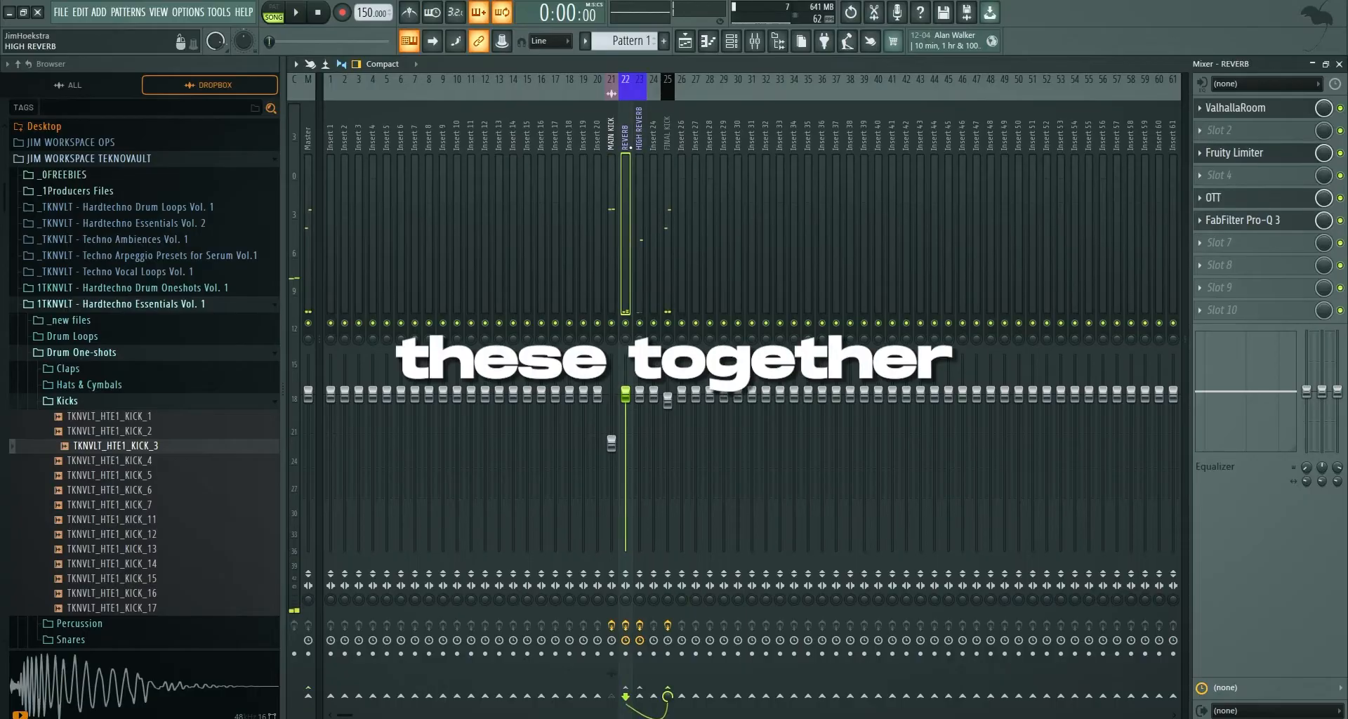
right_click(668, 703)
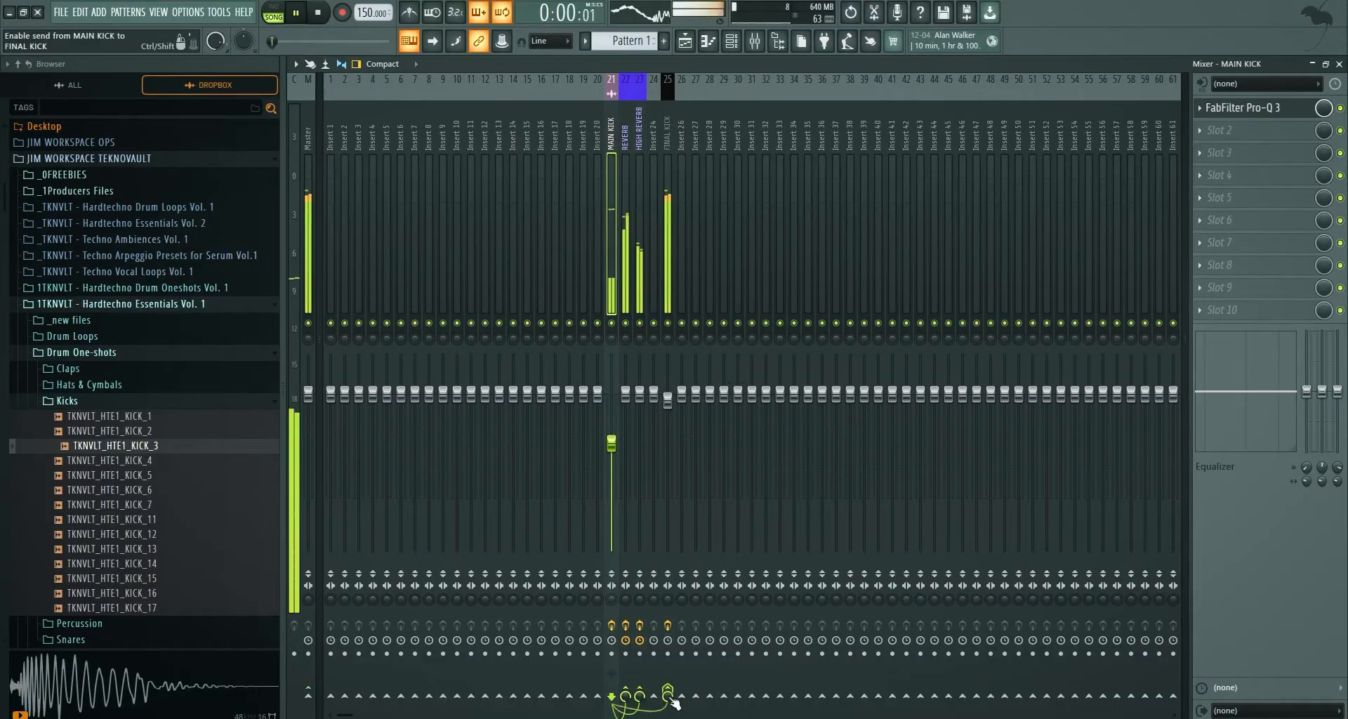
Set the HIGH REVERB fader to 91% (-2.2 dB) and change its stereo separation to widen it, auditioning the result.
click(642, 138)
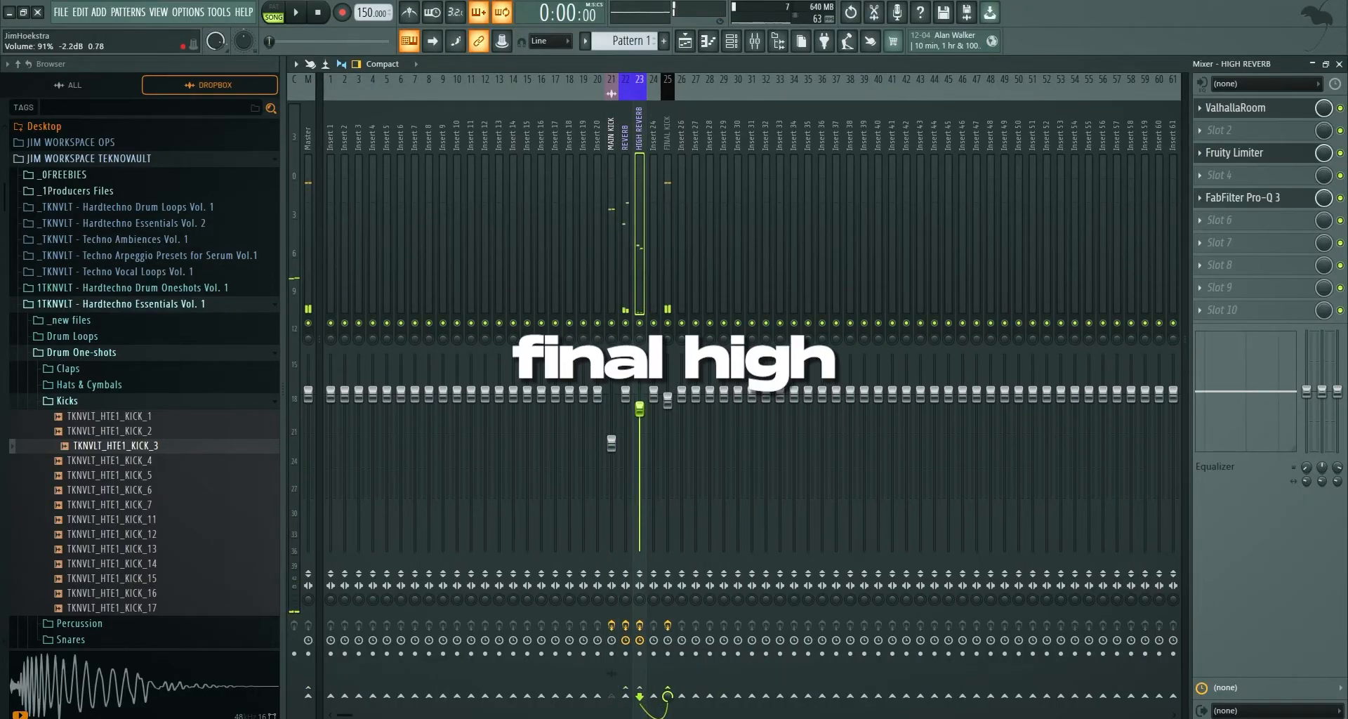
click(1233, 199)
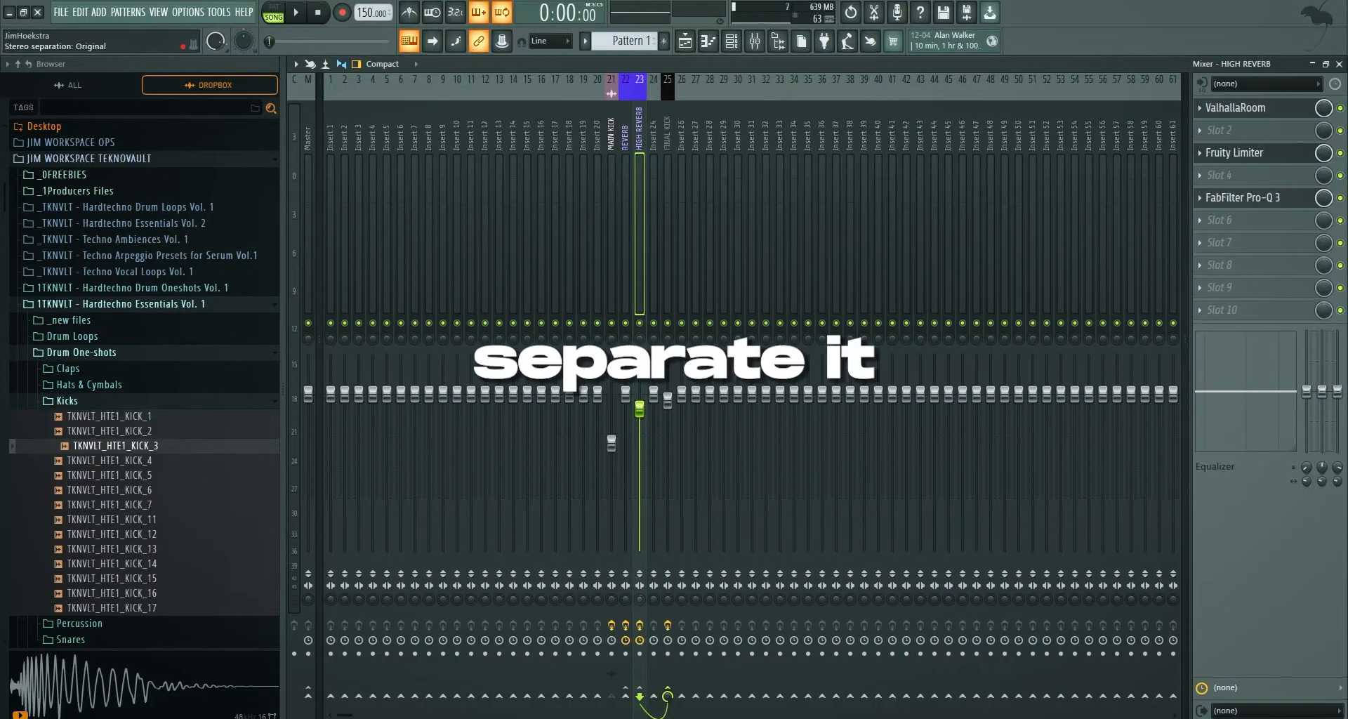
key(space)
right_click(637, 600)
click(653, 489)
key(space)
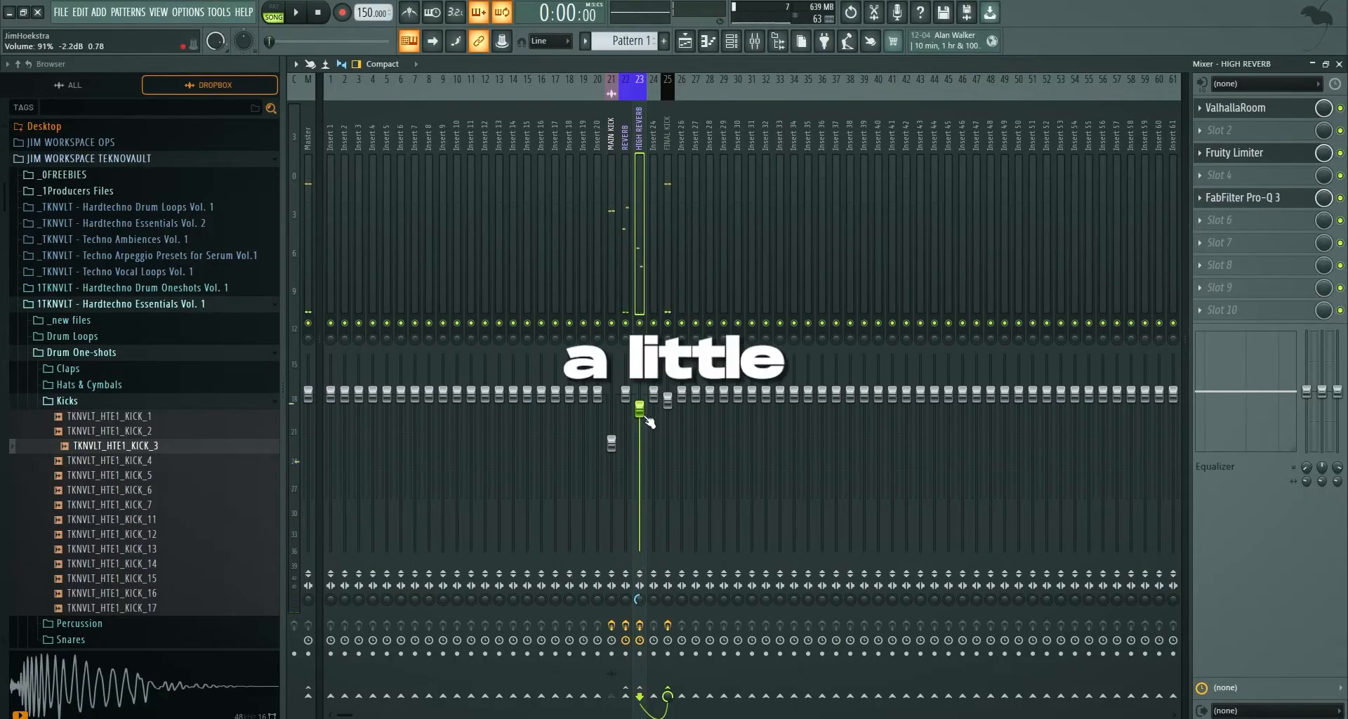
Lower the HIGH REVERB fader to 82% (-4.2 dB) while auditioning the mix.
key(space)
click(1243, 197)
scroll(505, 309, down, 3)
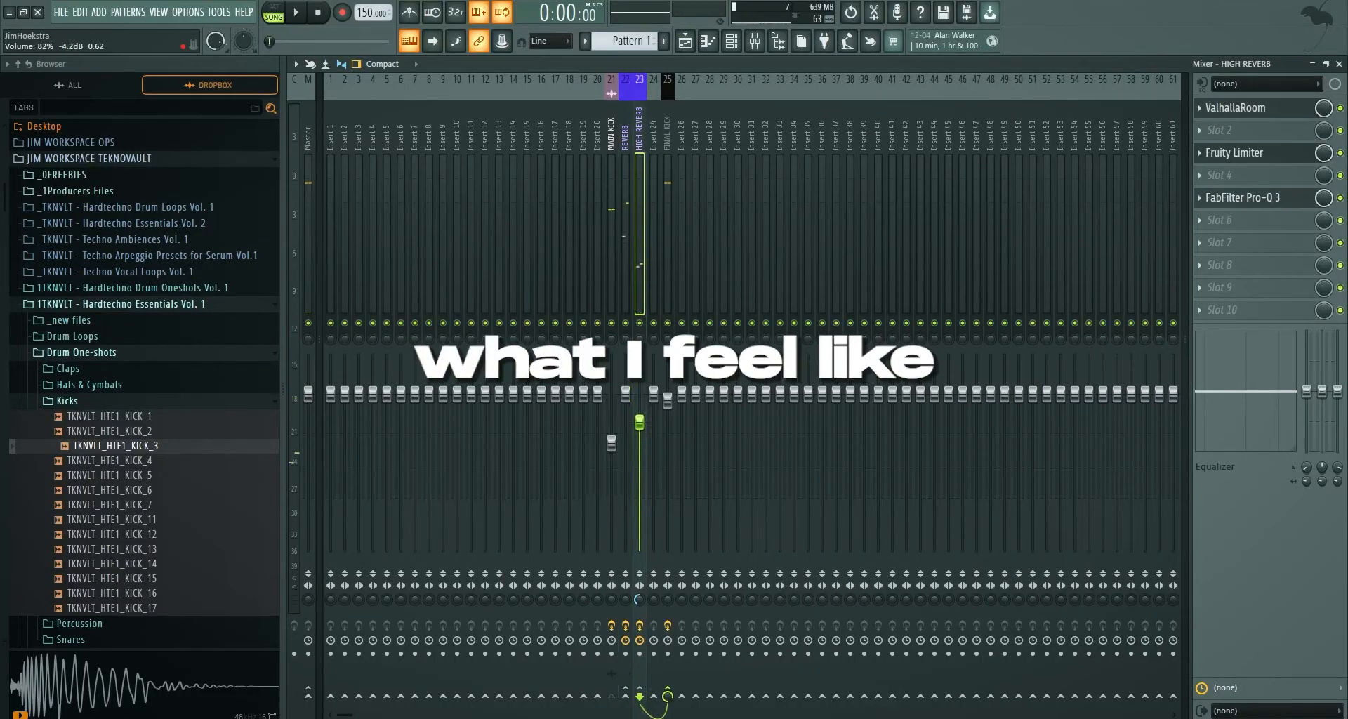
Add another effect to slot 8 of the REVERB track, adjust it and audition the result.
click(624, 130)
click(1264, 264)
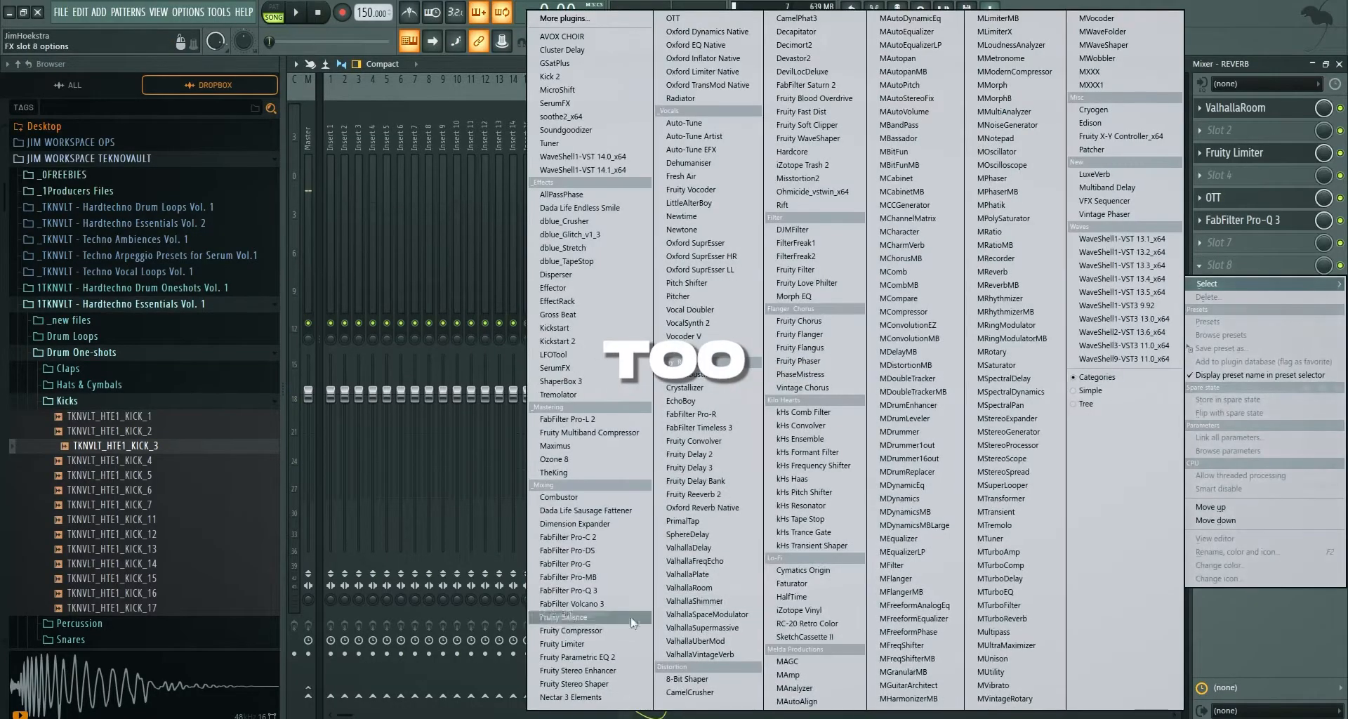
click(1271, 279)
drag(528, 378, 470, 327)
key(space)
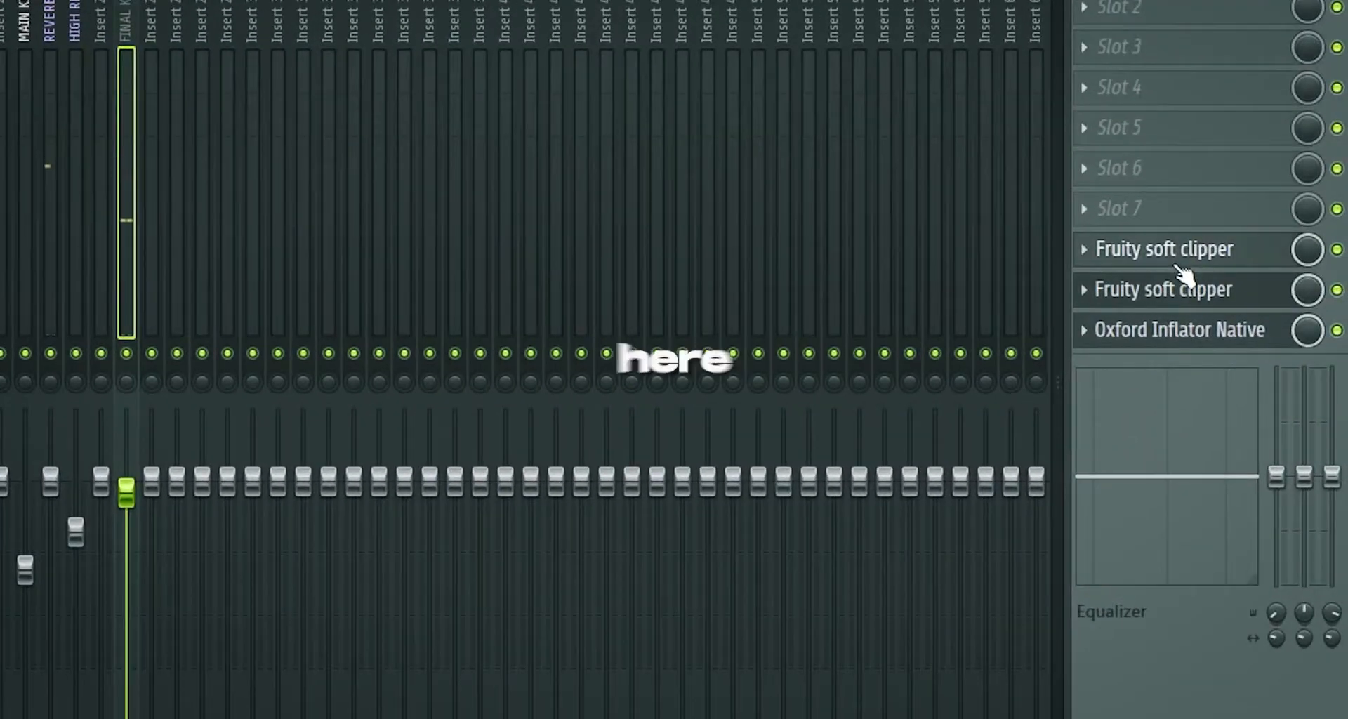
Review the slot 8 Fruity soft clipper and Oxford Inflator Native on FINAL KICK.
click(1193, 254)
click(1194, 323)
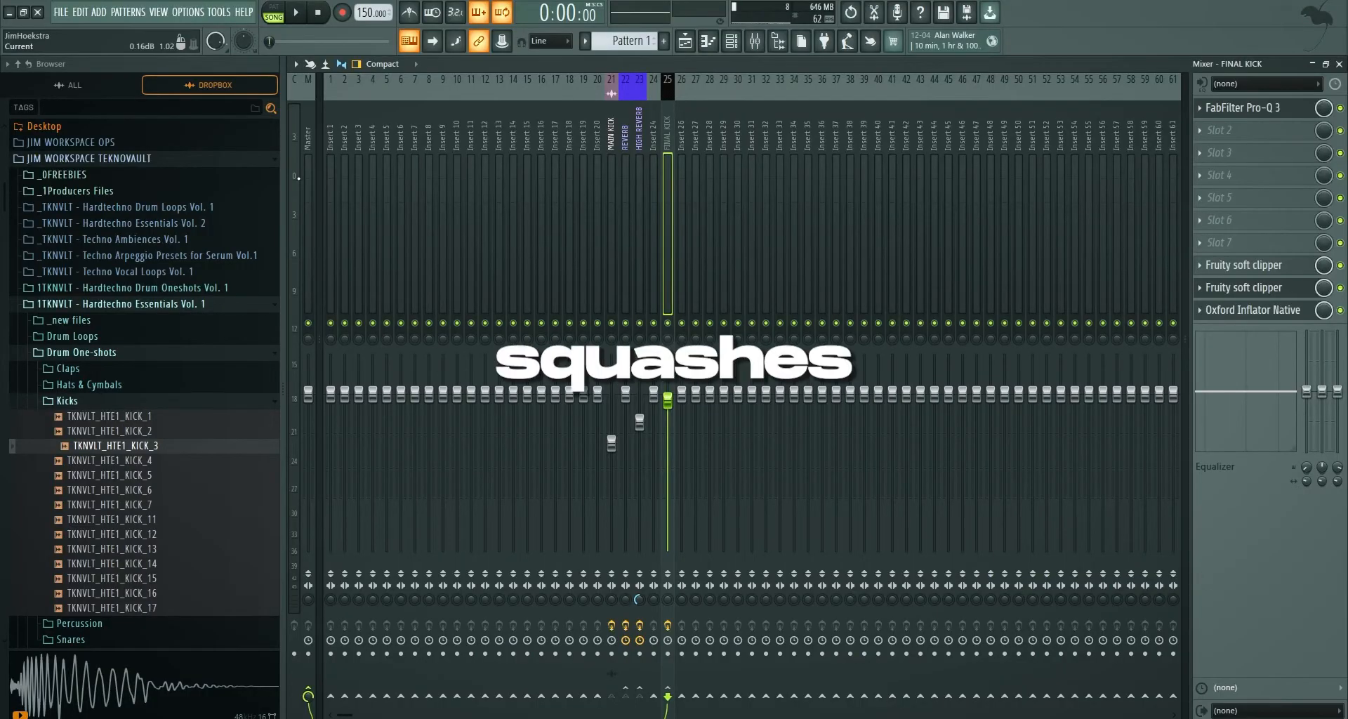
Boost the low end about 10.8 dB at 52 Hz with band 2 of the REVERB track's Fruity parametric EQ 2 and audition it.
click(640, 139)
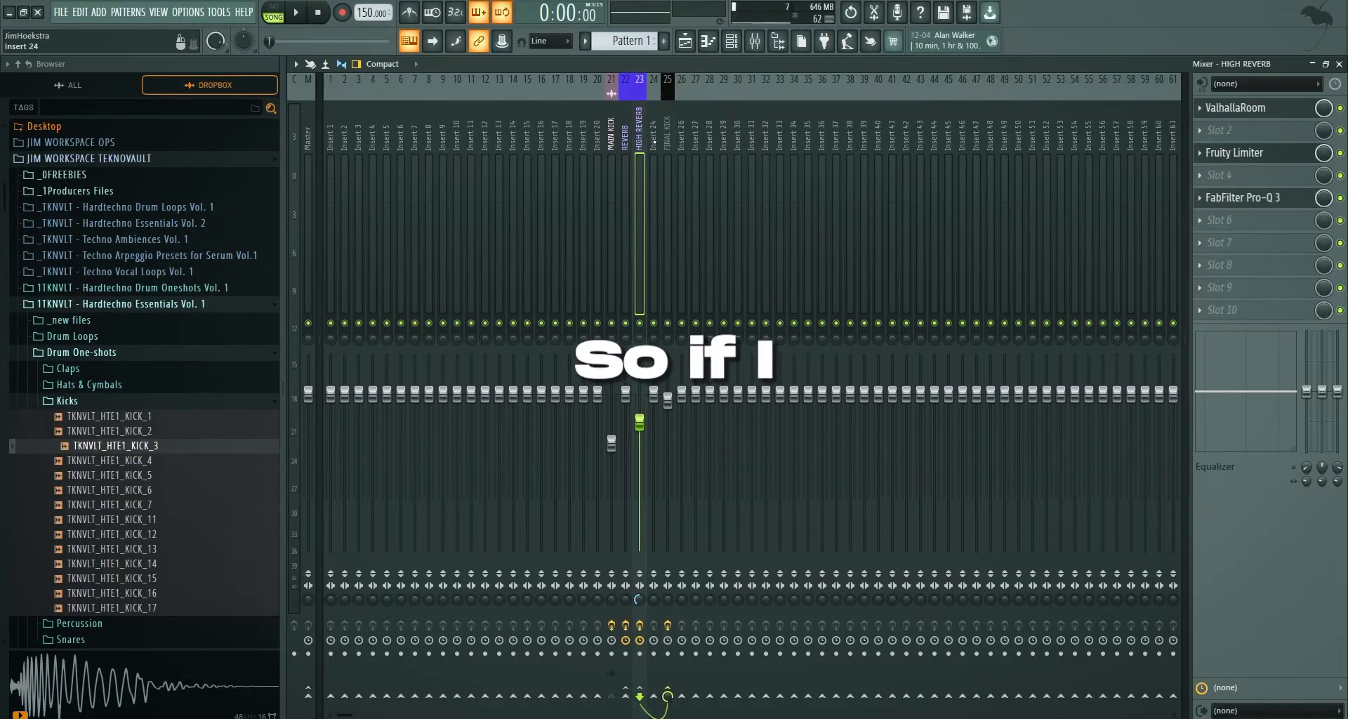
click(1281, 270)
drag(484, 316, 479, 290)
drag(565, 376, 480, 390)
drag(463, 290, 460, 315)
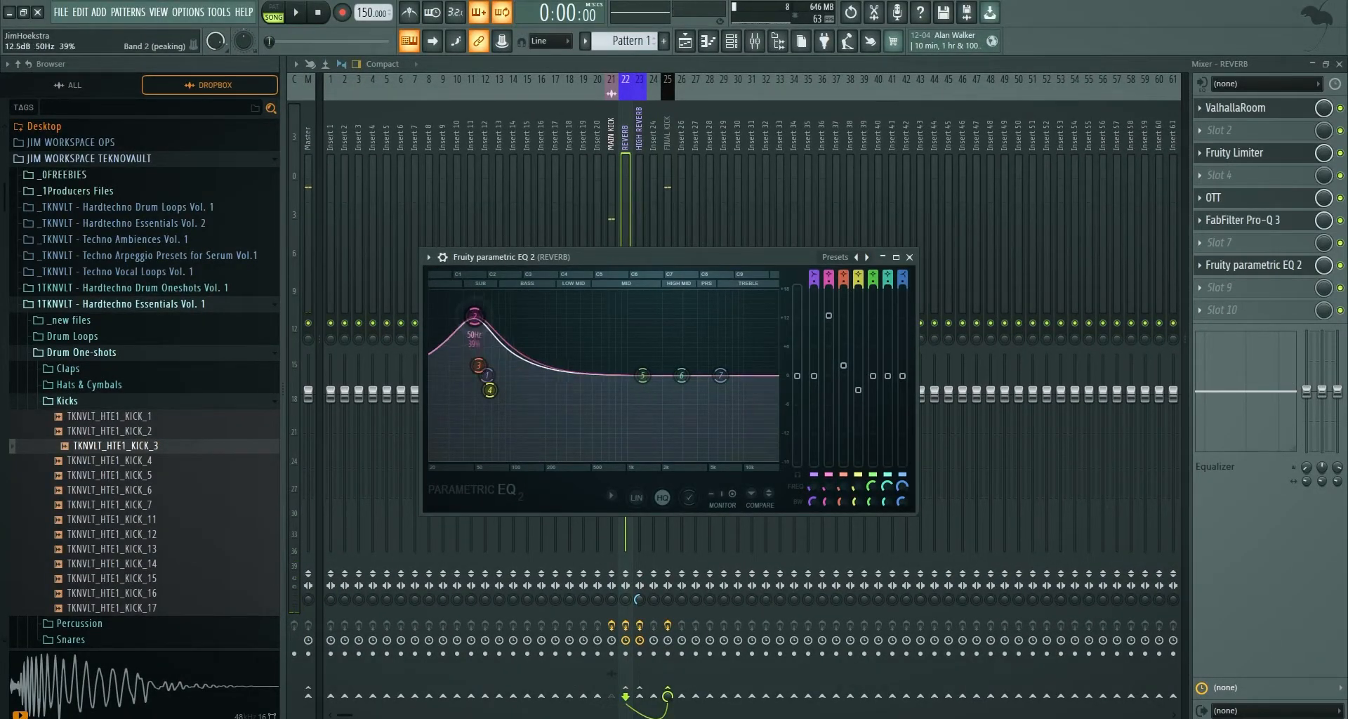
key(space)
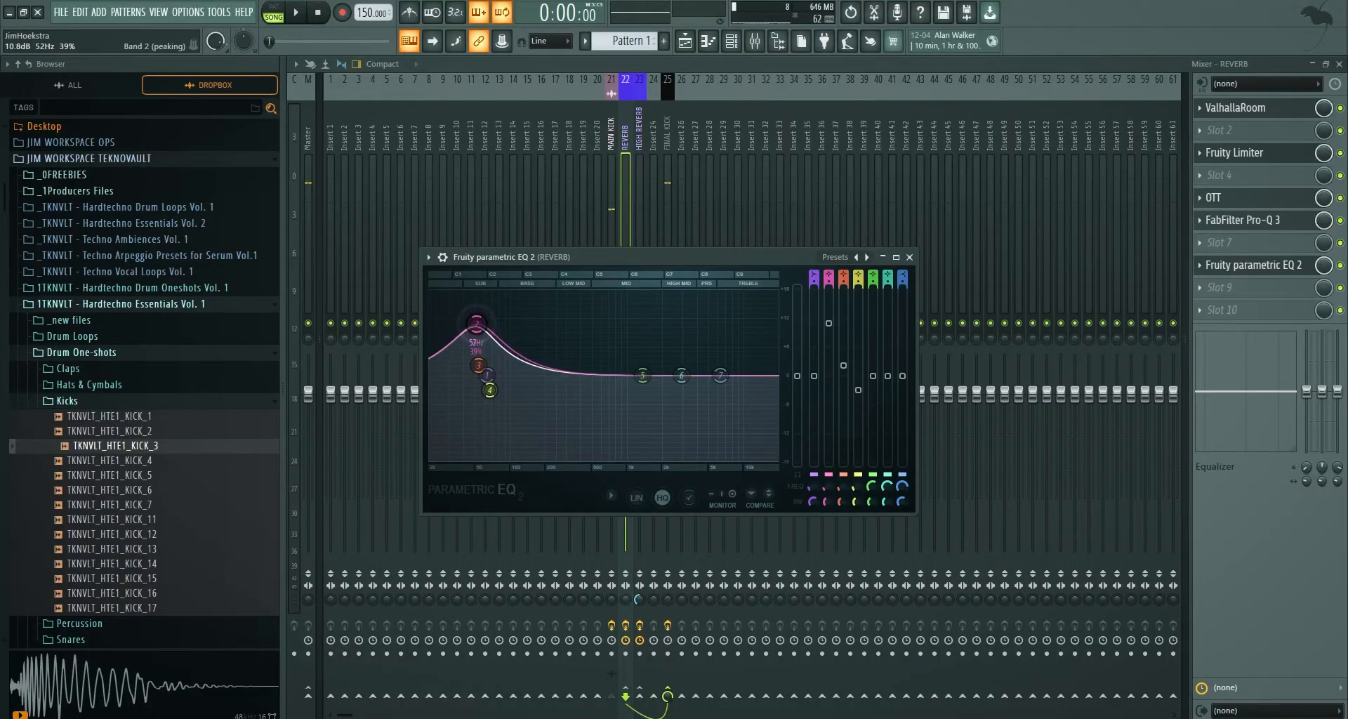
key(space)
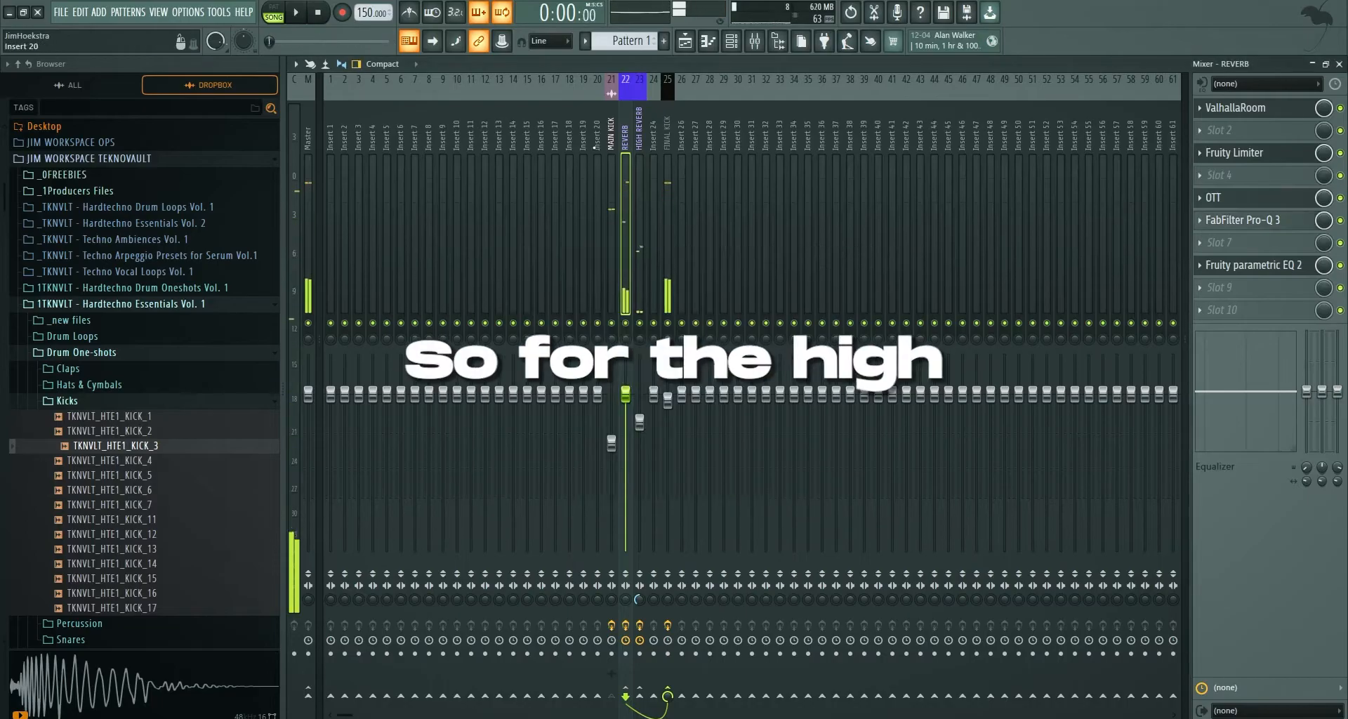
Add OTT at 31% depth to HIGH REVERB ahead of FabFilter Pro-Q 3, and lower that track's fader.
click(1213, 231)
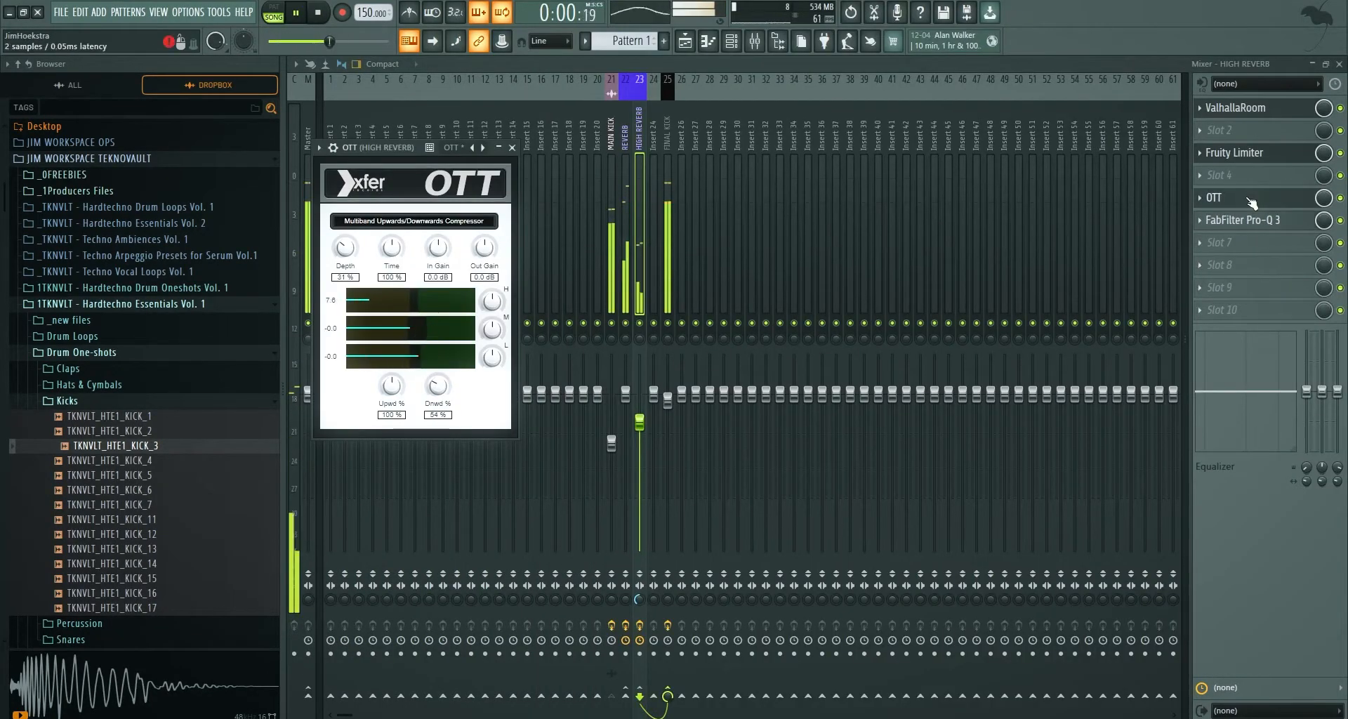
click(1251, 203)
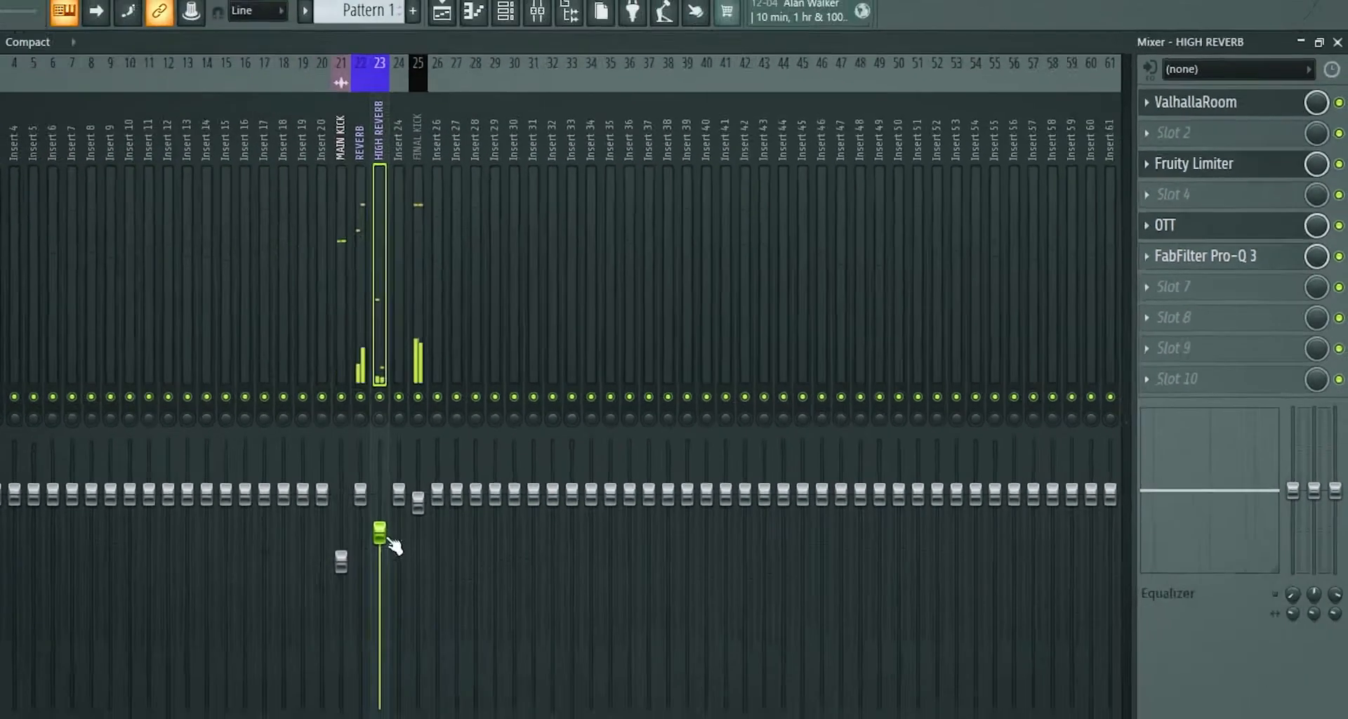
drag(382, 536, 382, 574)
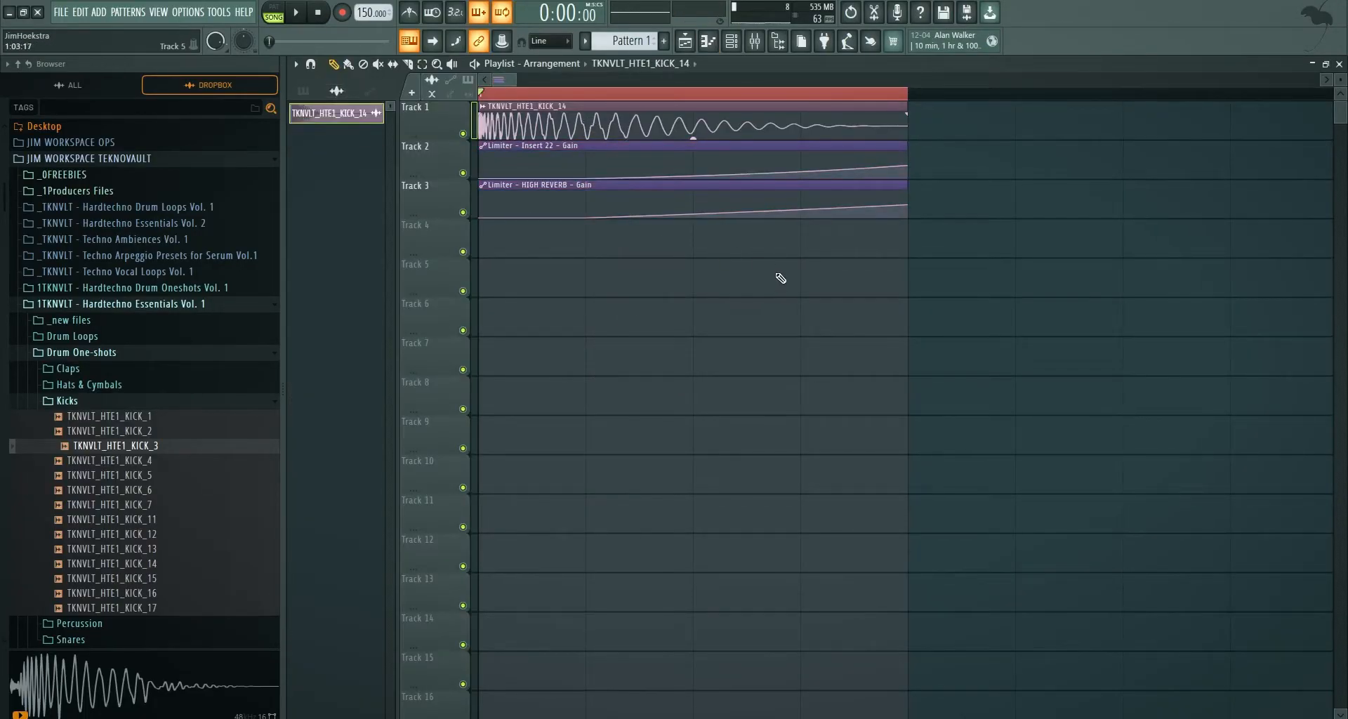
Copy the TKNVLT_HTE1_KICK_14 clip to Track 5, make the copy unique, and shorten it to under one beat.
drag(779, 277, 358, 256)
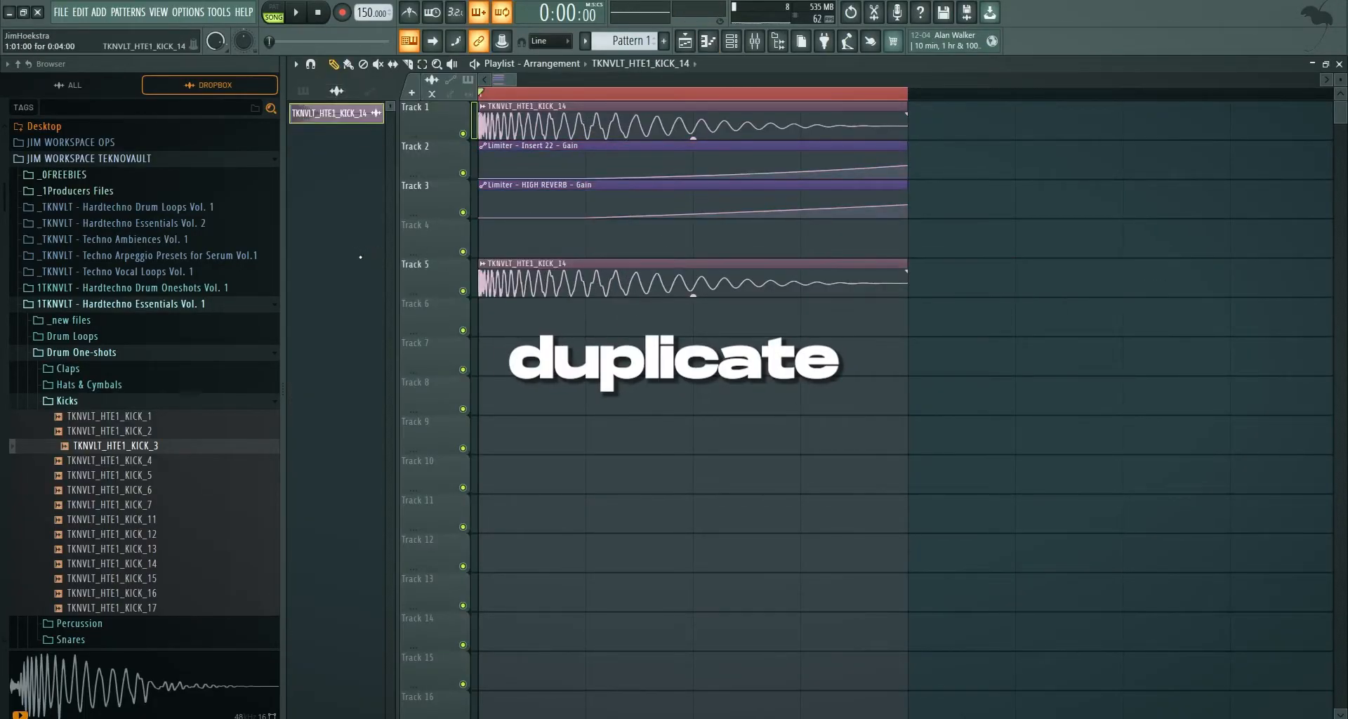
click(483, 263)
click(520, 379)
drag(907, 264, 594, 262)
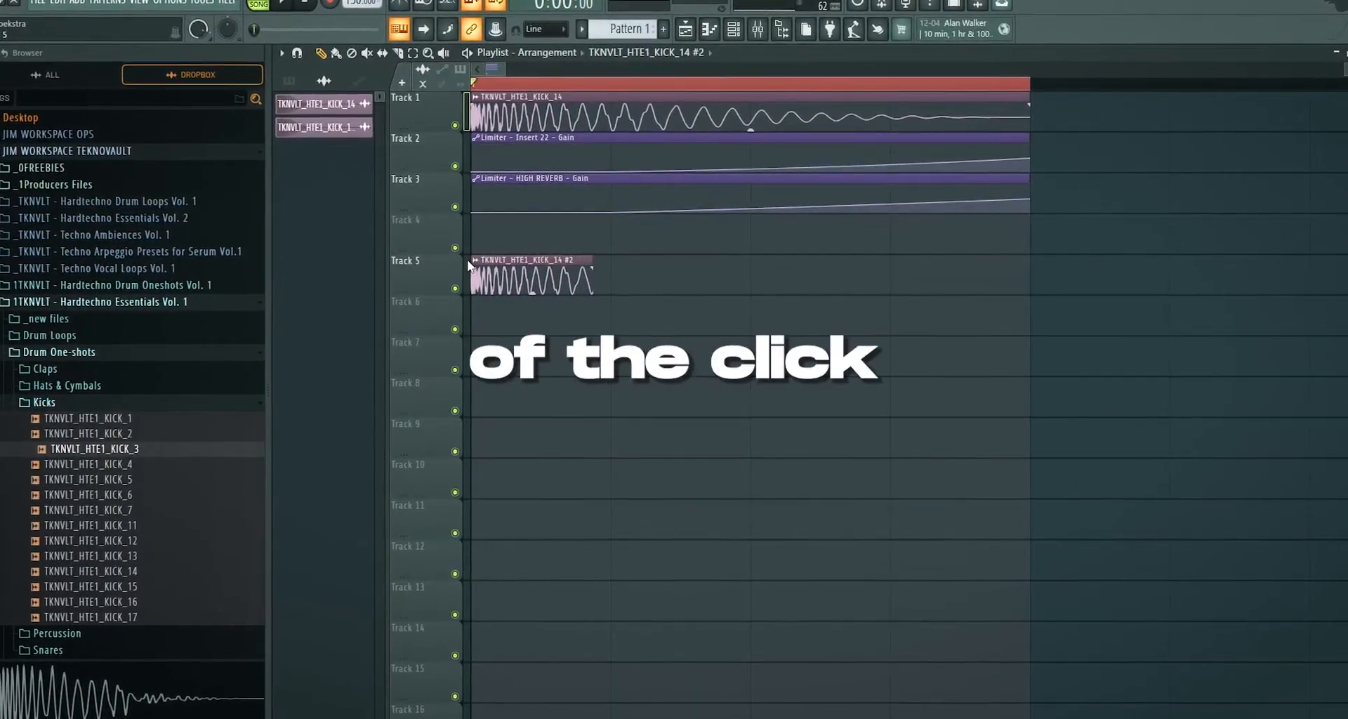
Trim the initial click off the start of the shortened kick clip on Track 5.
click(473, 260)
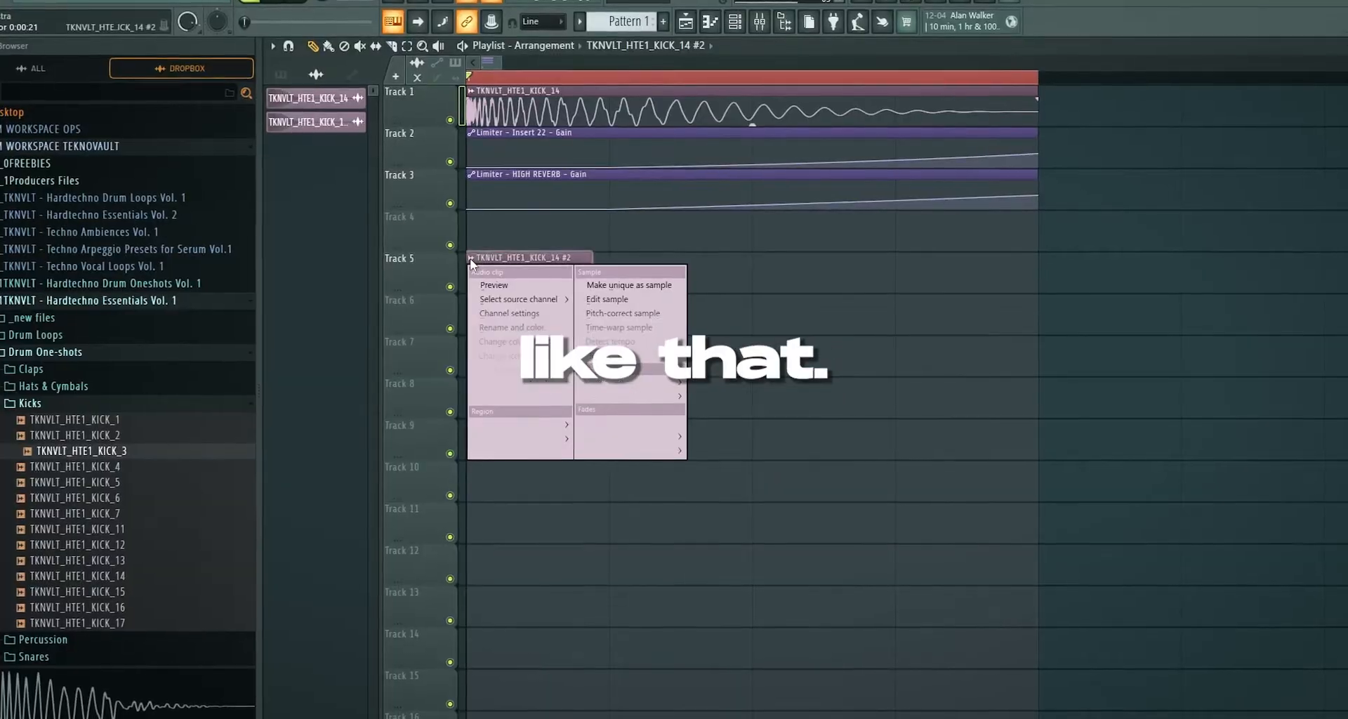
click(473, 261)
drag(465, 268, 472, 269)
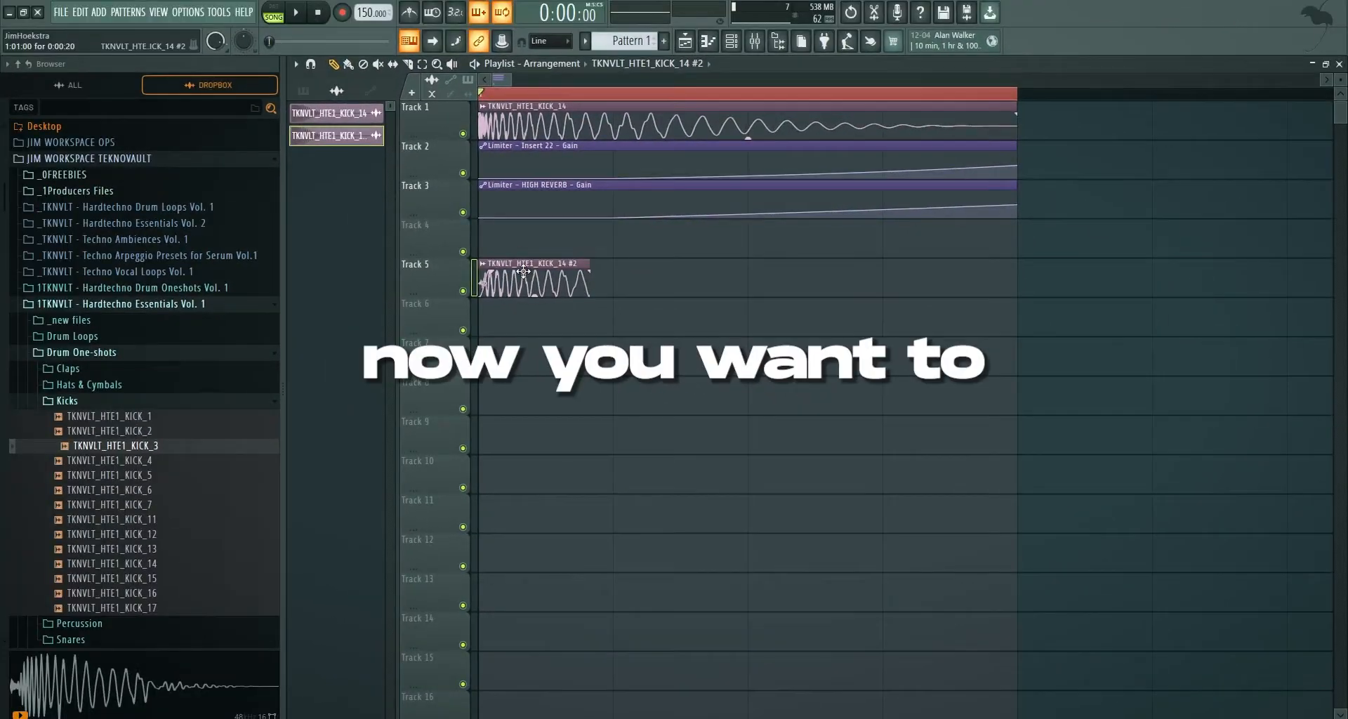
Try a roll of four evenly spaced short kick clips on Track 5 and change the snap to 1/3 step.
scroll(558, 287, down, 3)
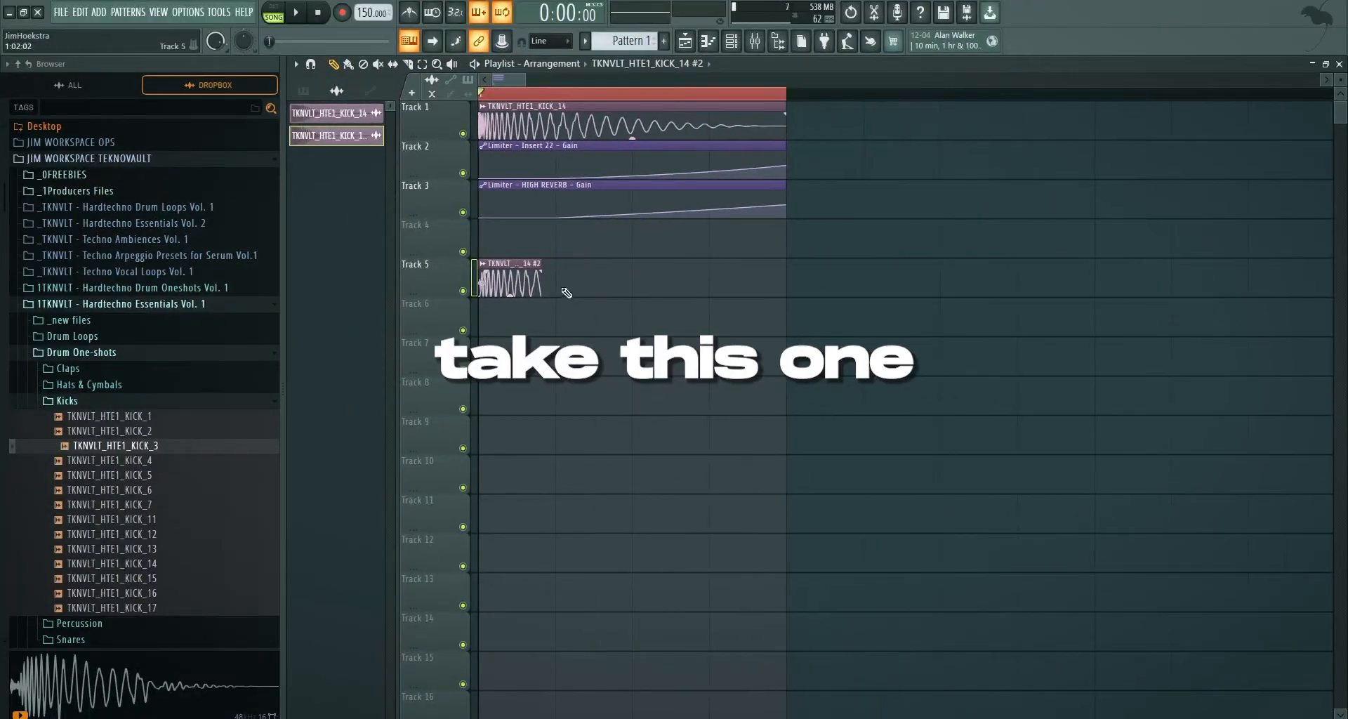
right_click(843, 285)
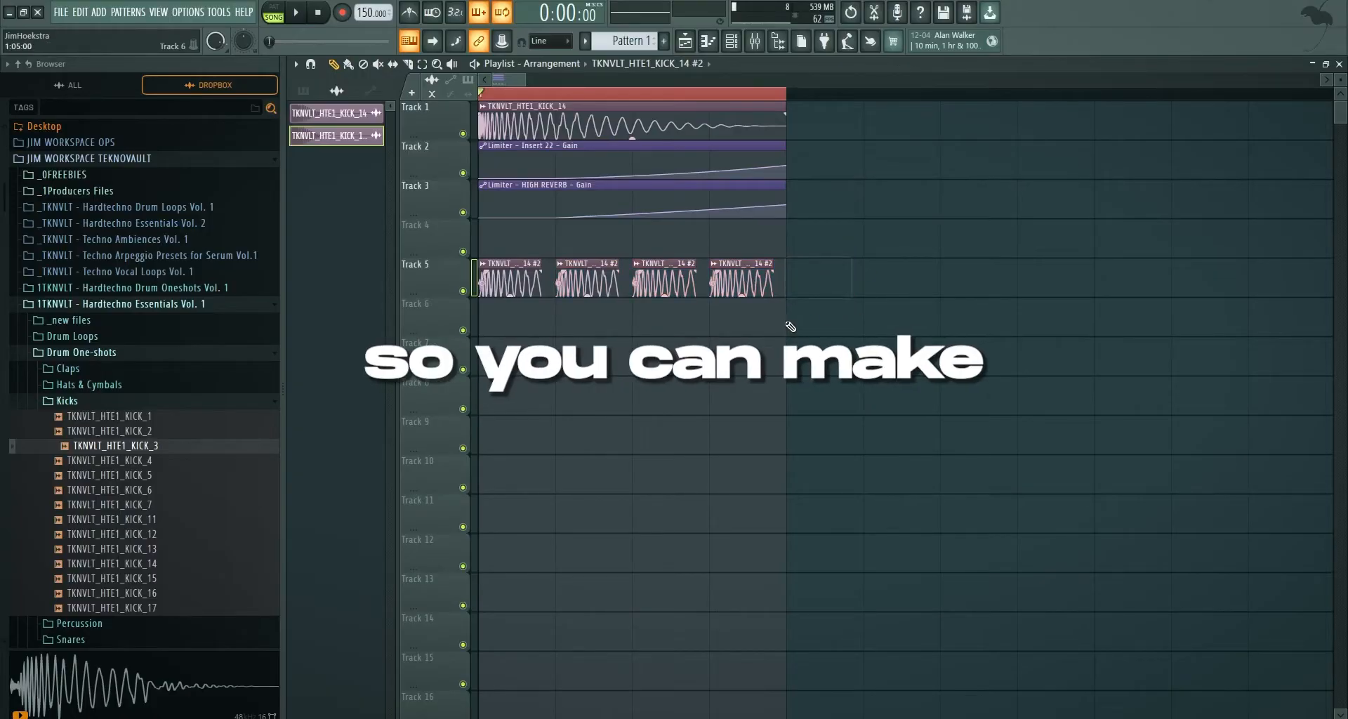
click(552, 42)
click(544, 128)
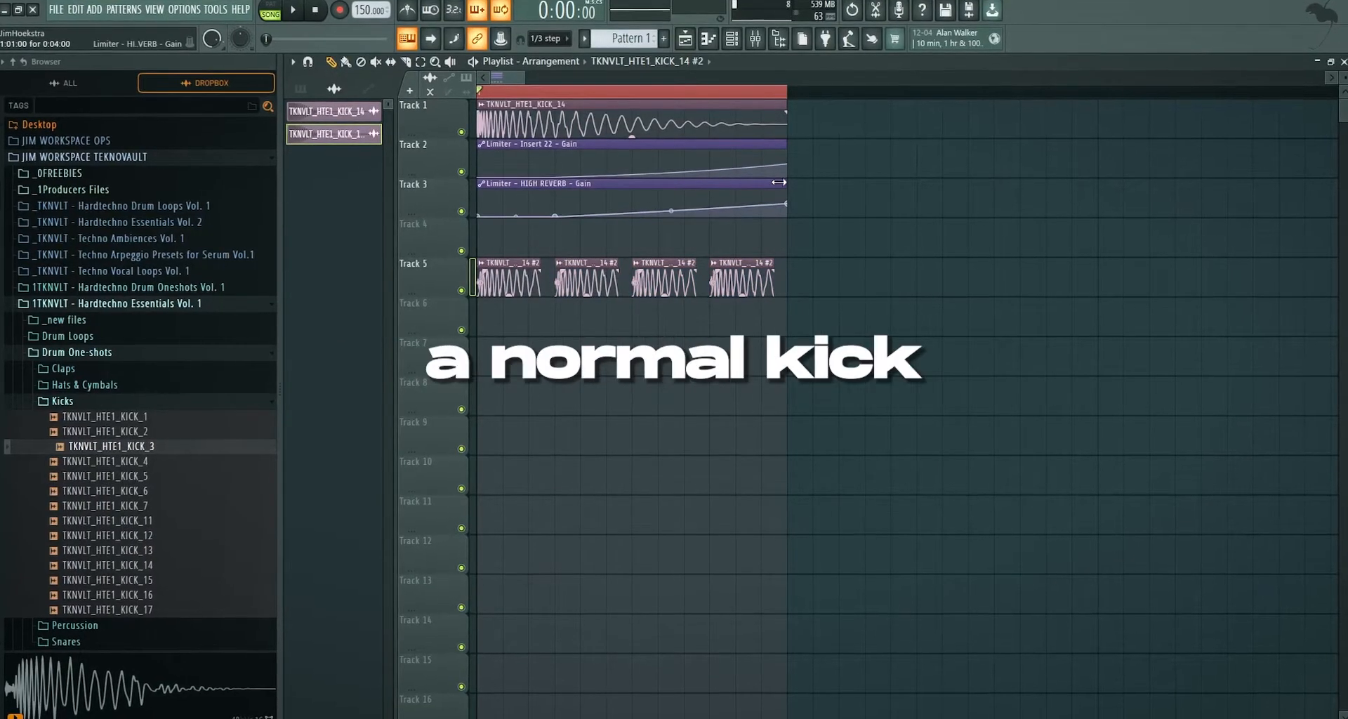
key(space)
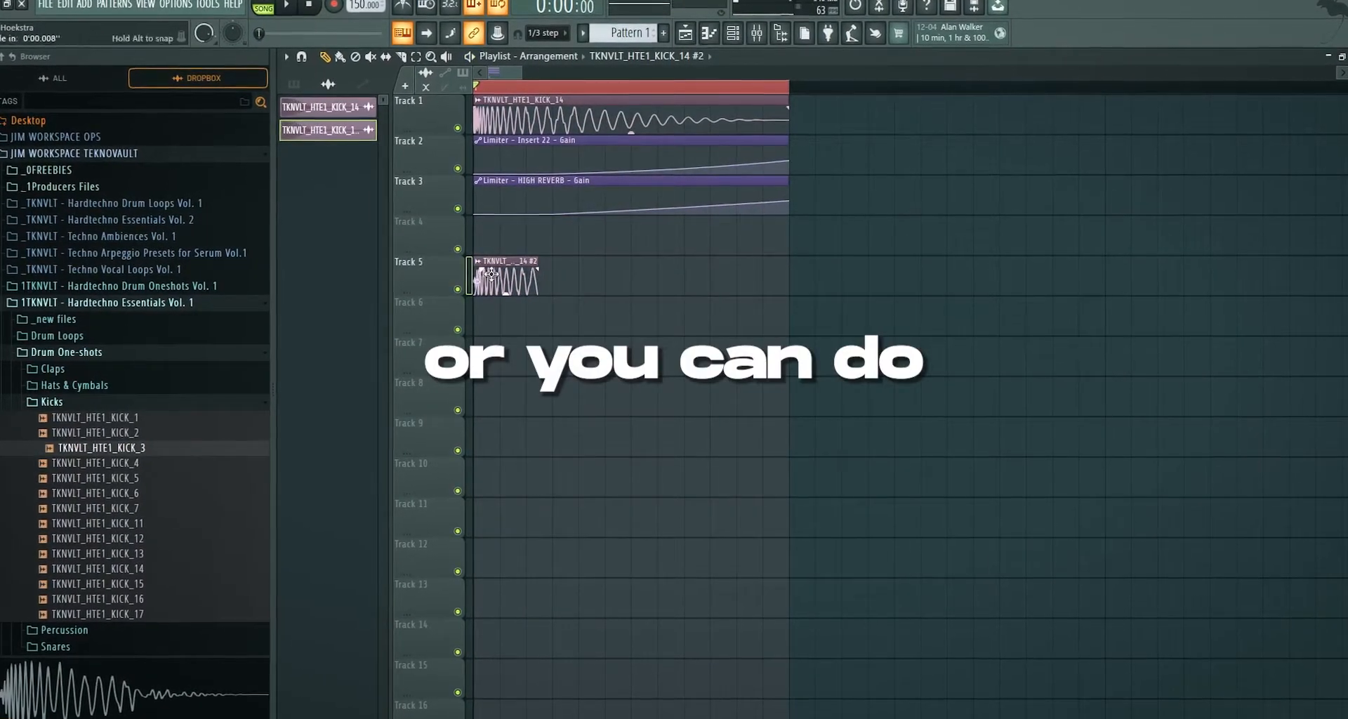
Try a roll of three longer kick clips on Track 5 using 1/2 step snapping, and audition it.
click(537, 240)
right_click(539, 240)
drag(539, 281, 565, 281)
click(546, 28)
click(546, 104)
click(579, 278)
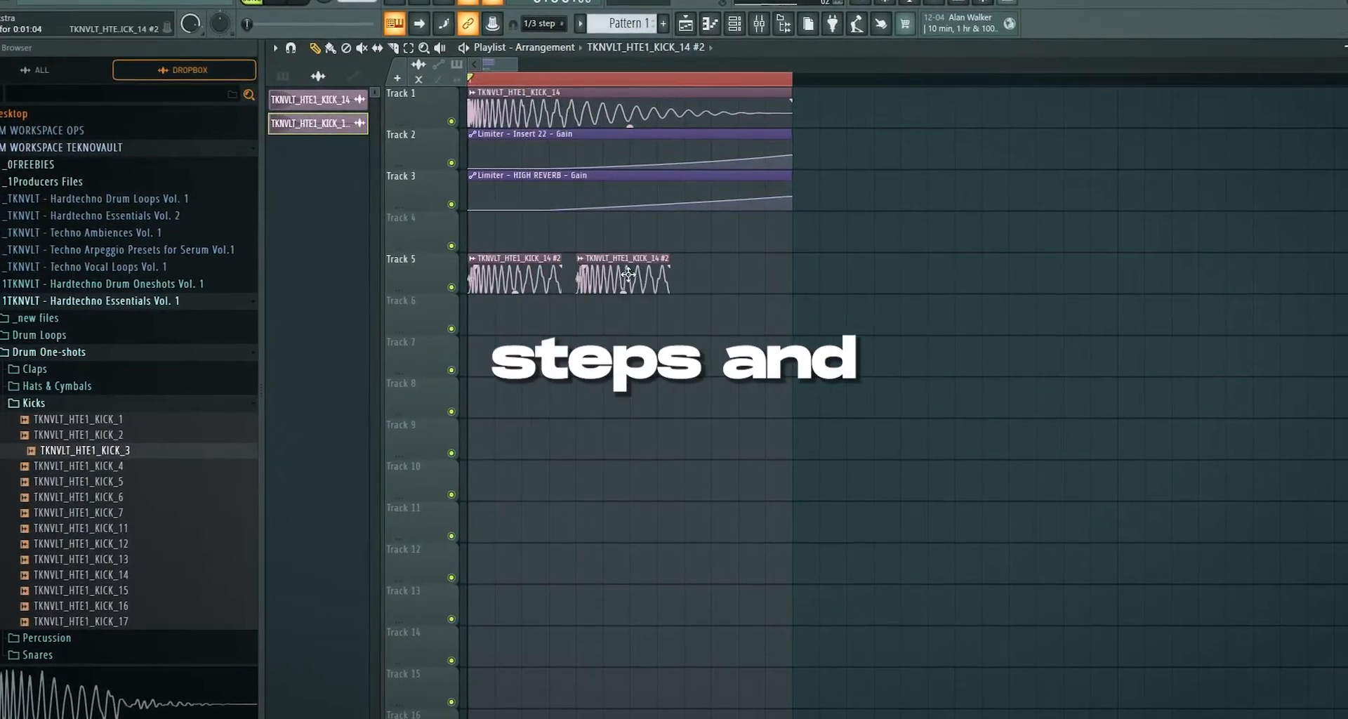
click(687, 277)
key(space)
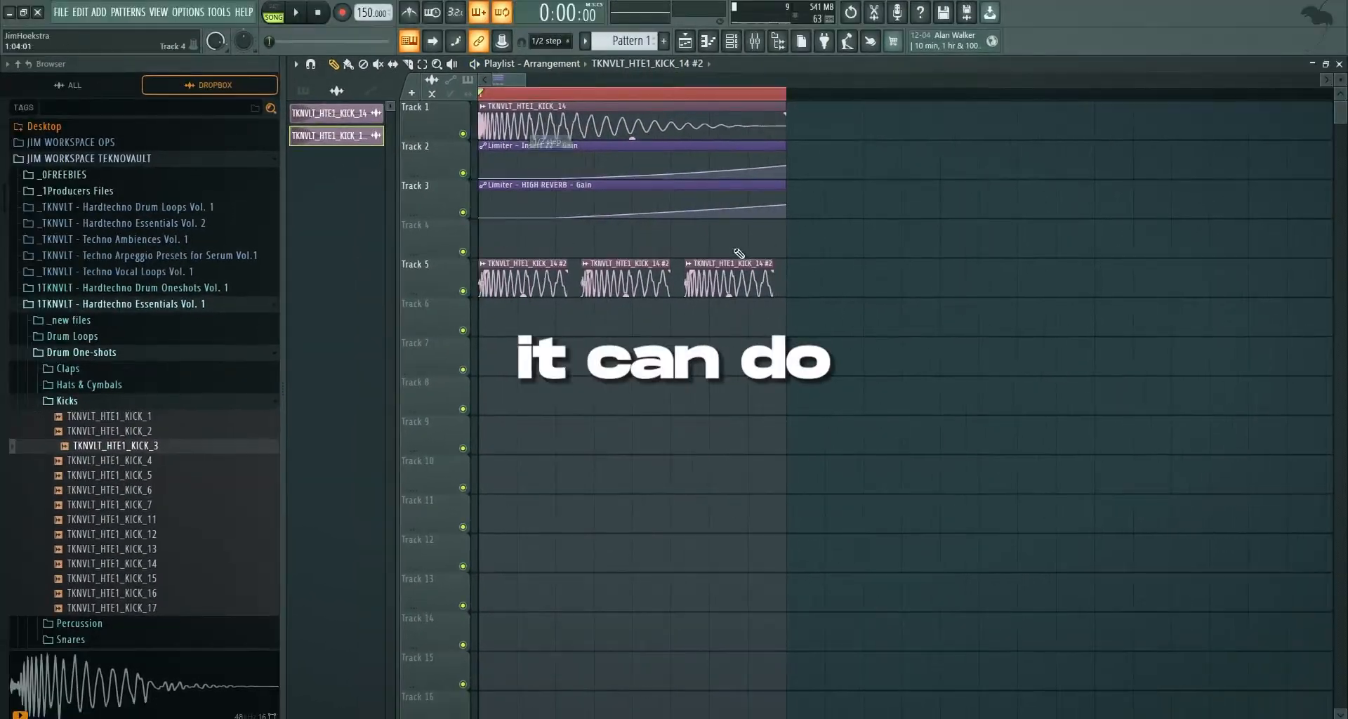
Restore Line snapping and arrange four short kick clips one beat apart on Track 5.
click(553, 42)
click(545, 59)
scroll(583, 301, up, 2)
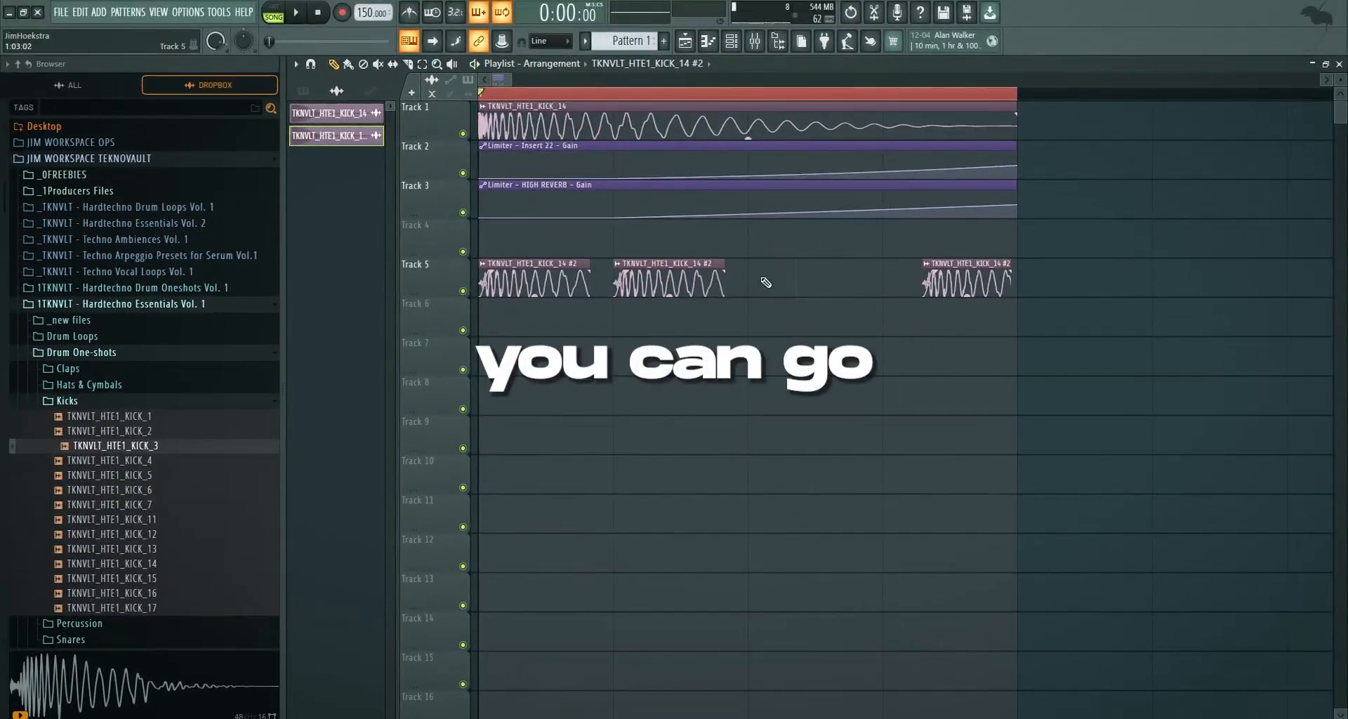
click(761, 277)
right_click(769, 281)
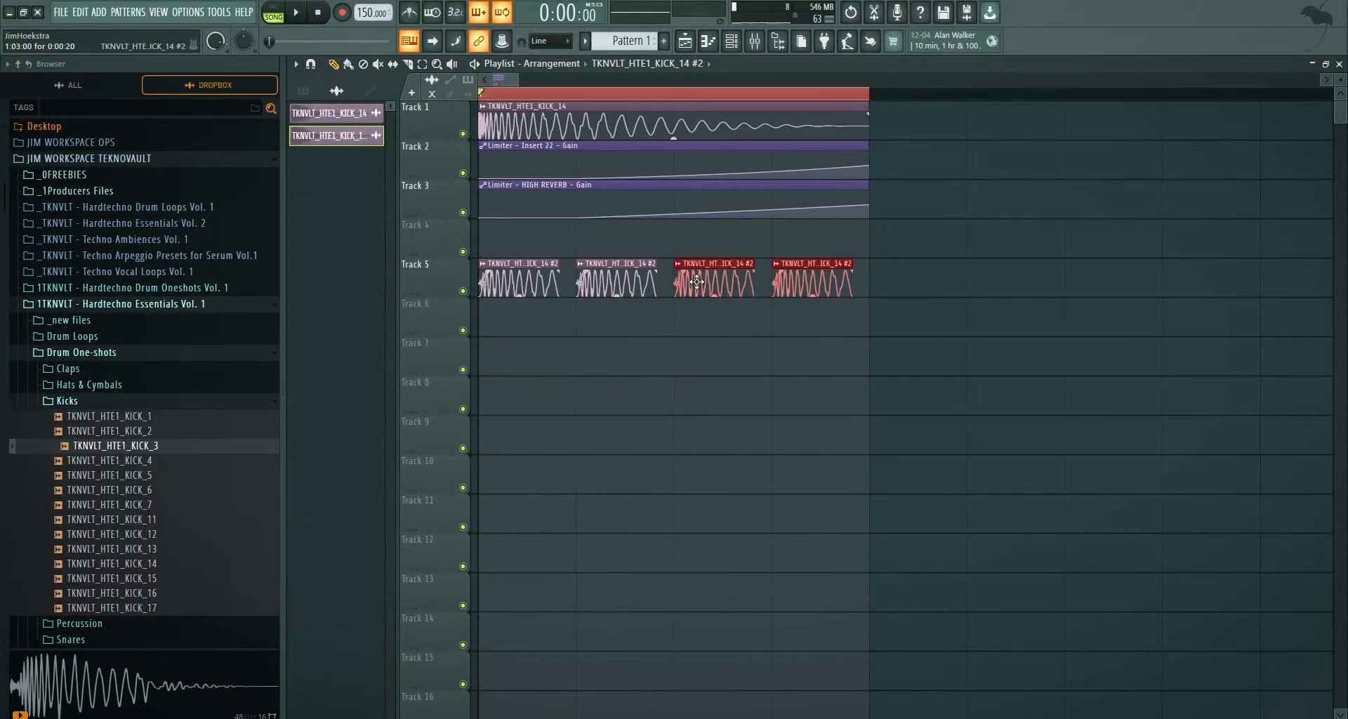
Route the channel of the Track 5 kick clips to mixer Insert 28.
click(772, 264)
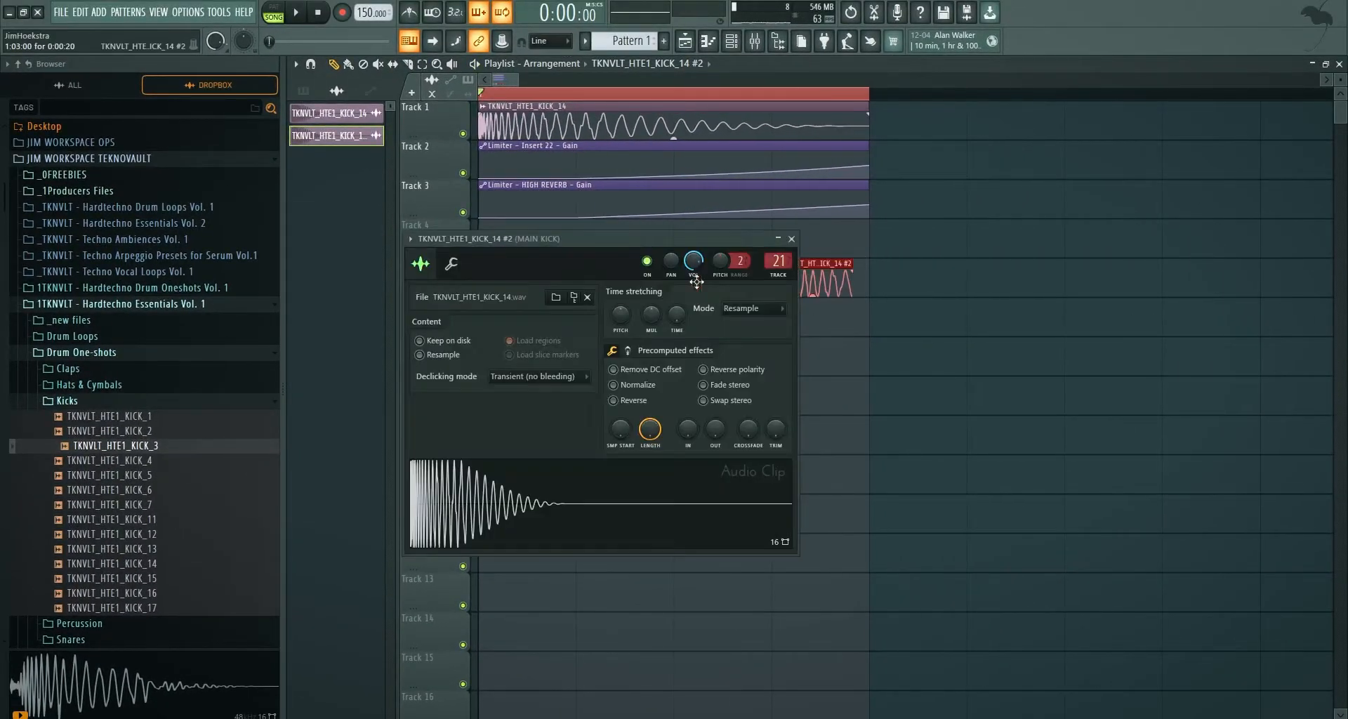
key(F9)
right_click(709, 141)
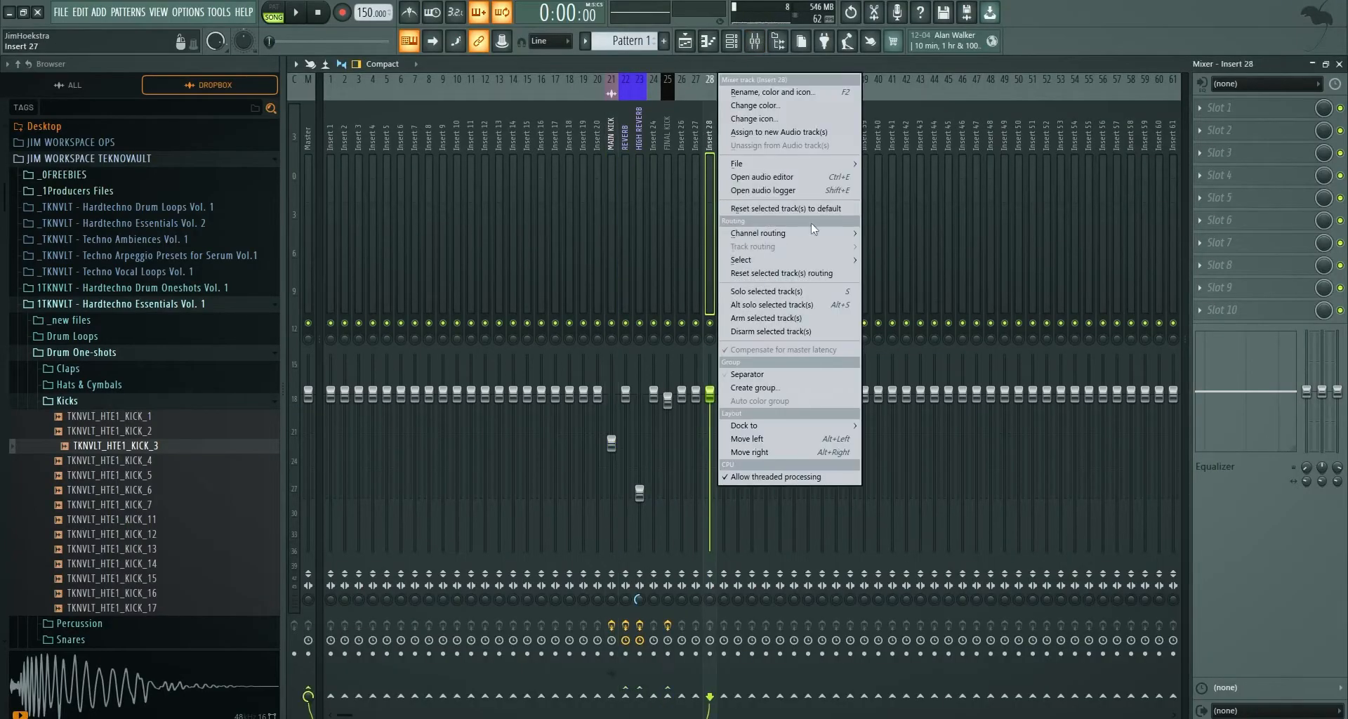
click(881, 233)
Rename Insert 28 as "kick roll" and route it only to the FINAL KICK track.
key(F2)
text(kick r)
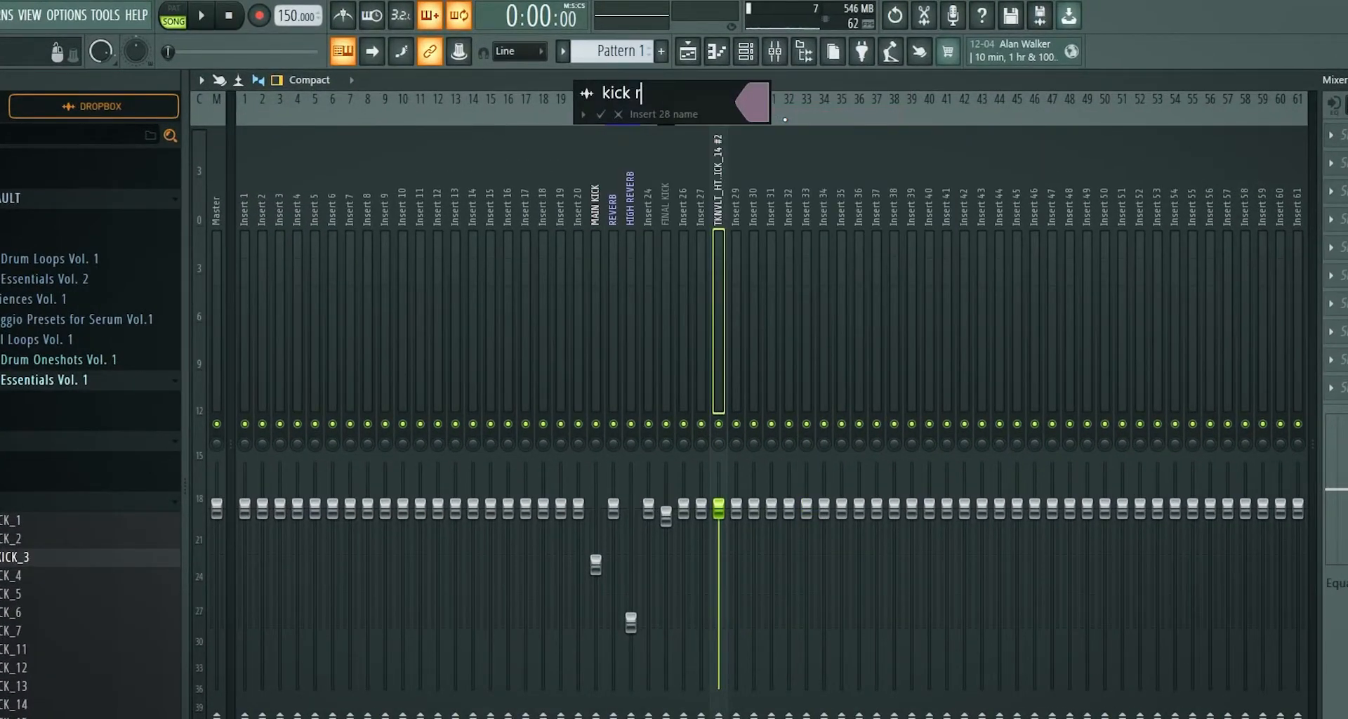
text(oll)
key(Return)
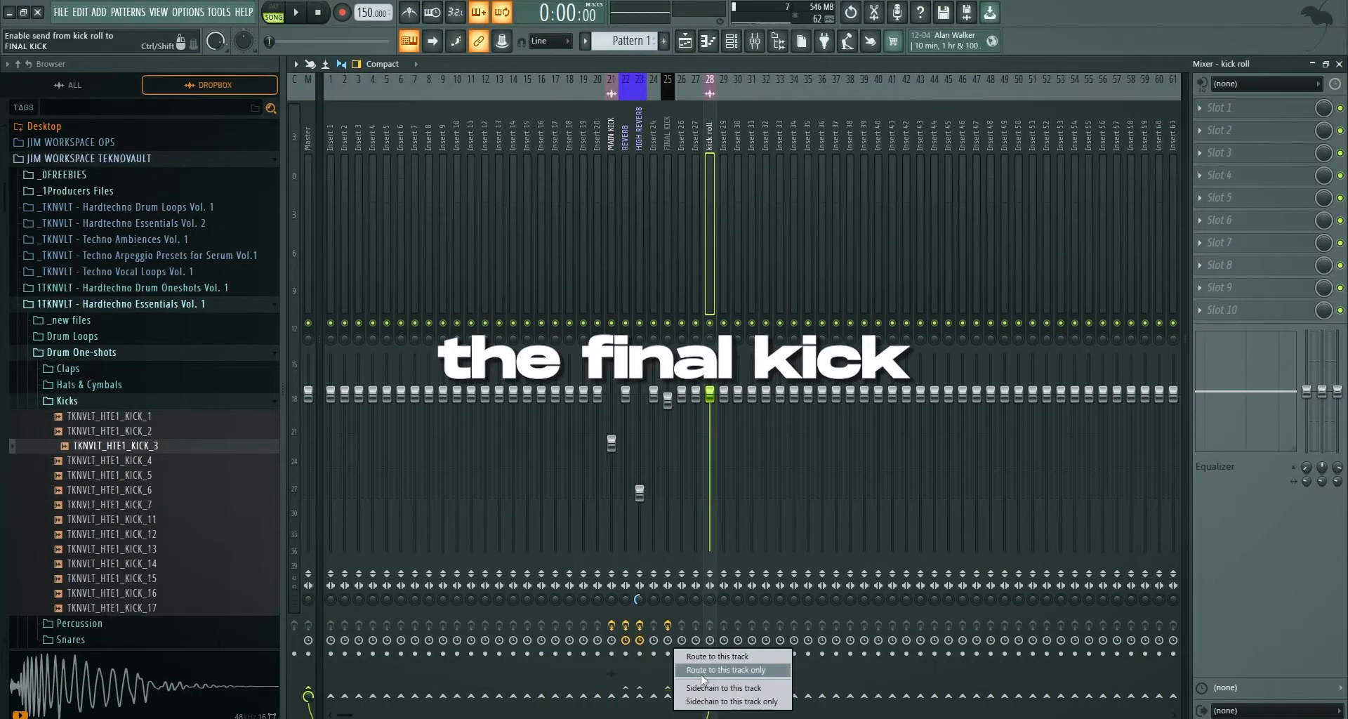
click(702, 671)
Load Fruity Limiter in slot 1 of kick roll, create a gain automation clip, and audition the rising roll.
click(1221, 108)
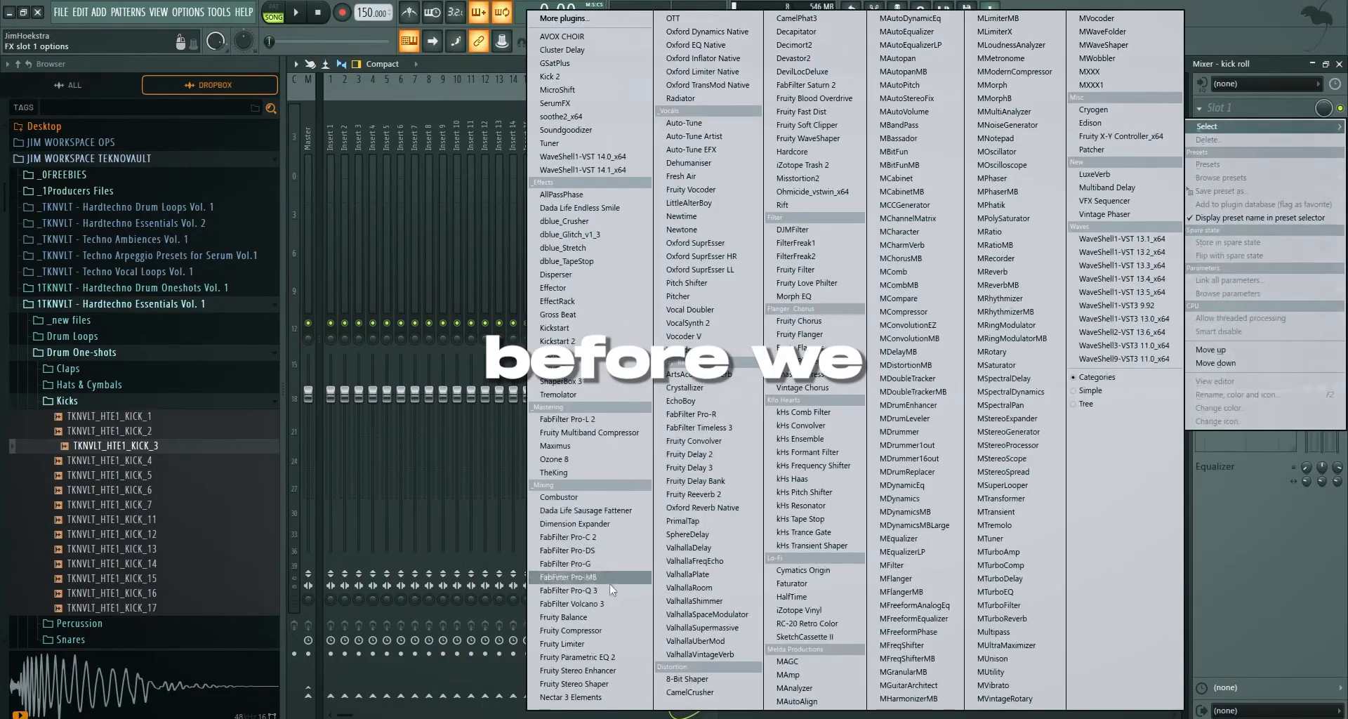
click(608, 643)
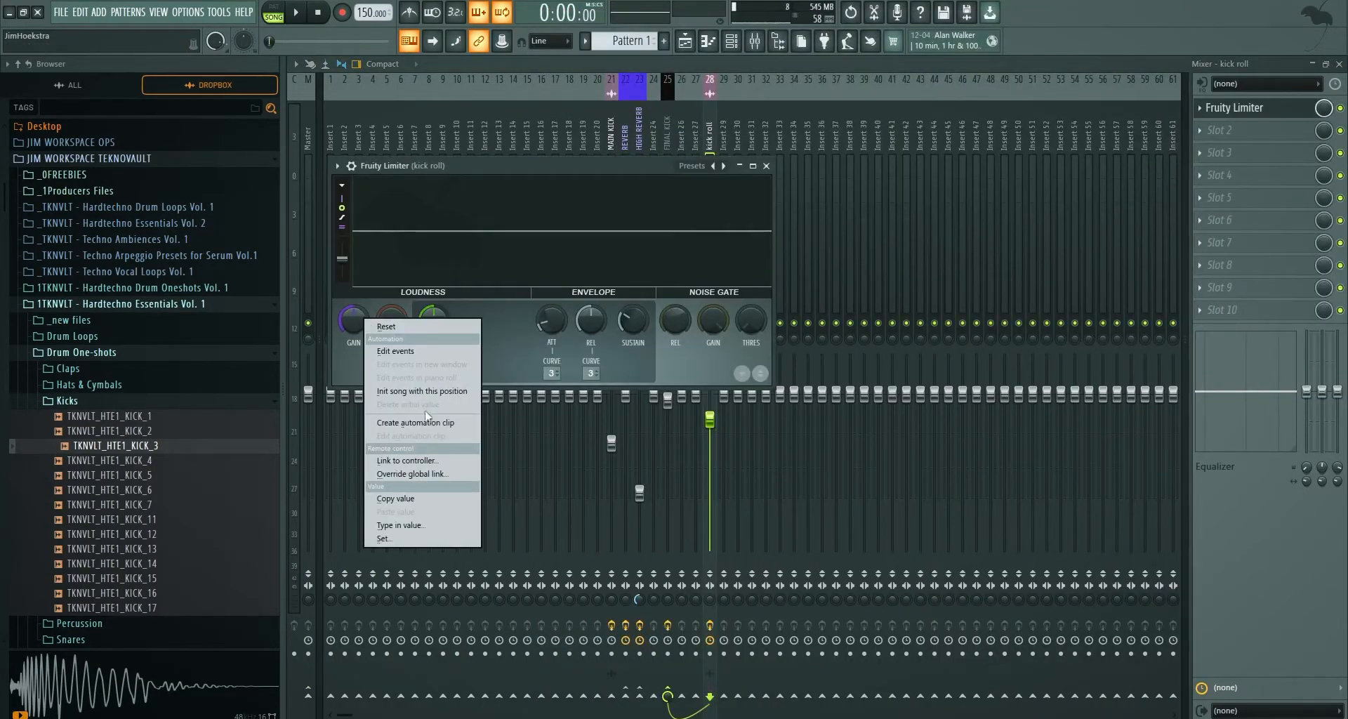
click(425, 421)
key(space)
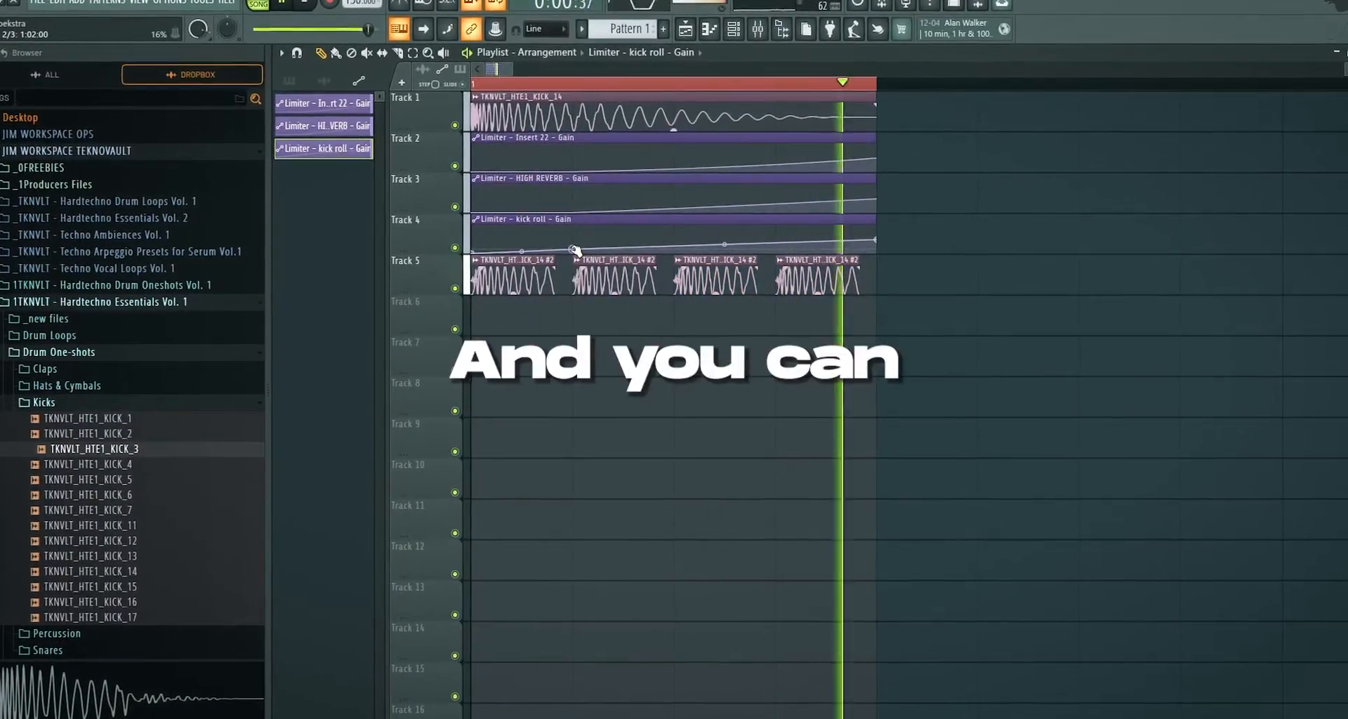
key(space)
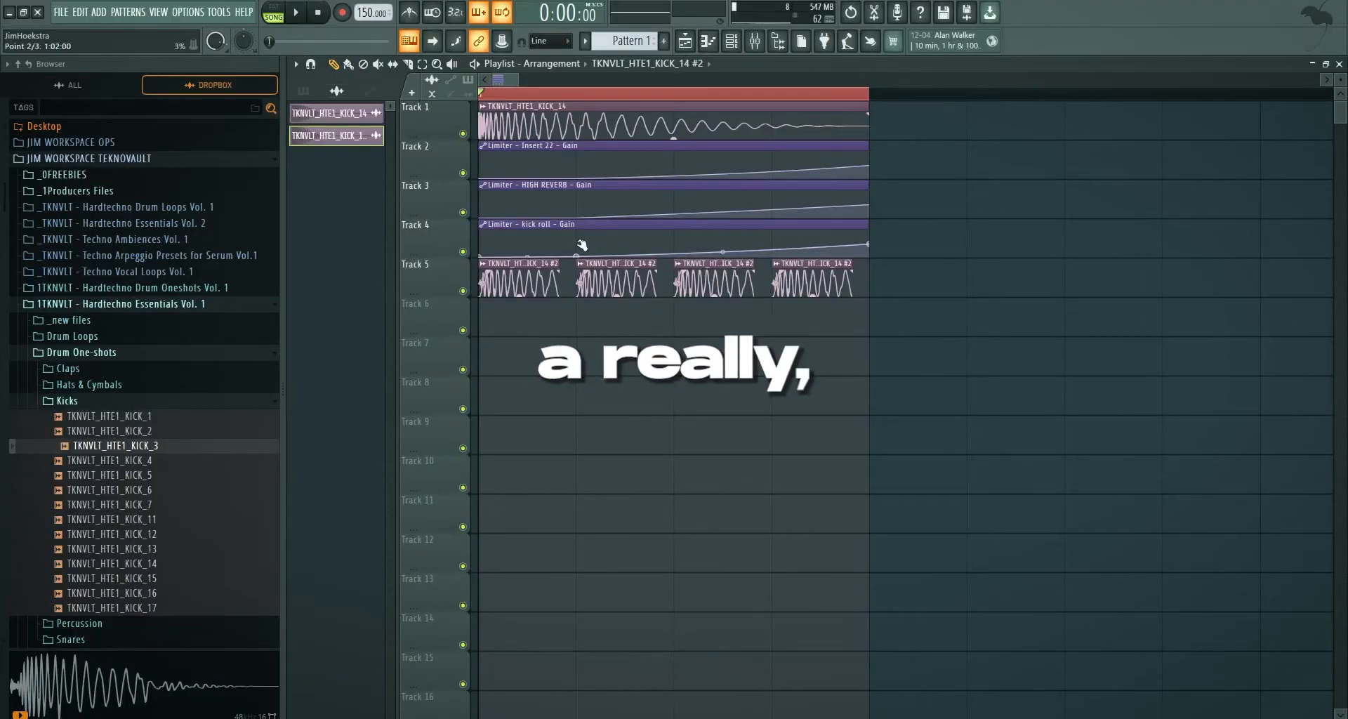
Move the kick roll gain automation clip to Track 6 and audition the arrangement.
drag(740, 259, 737, 306)
key(space)
key(space)
Load ValhallaRoom in slot 3 of the kick roll track and adjust its reverb settings.
click(755, 41)
click(1228, 149)
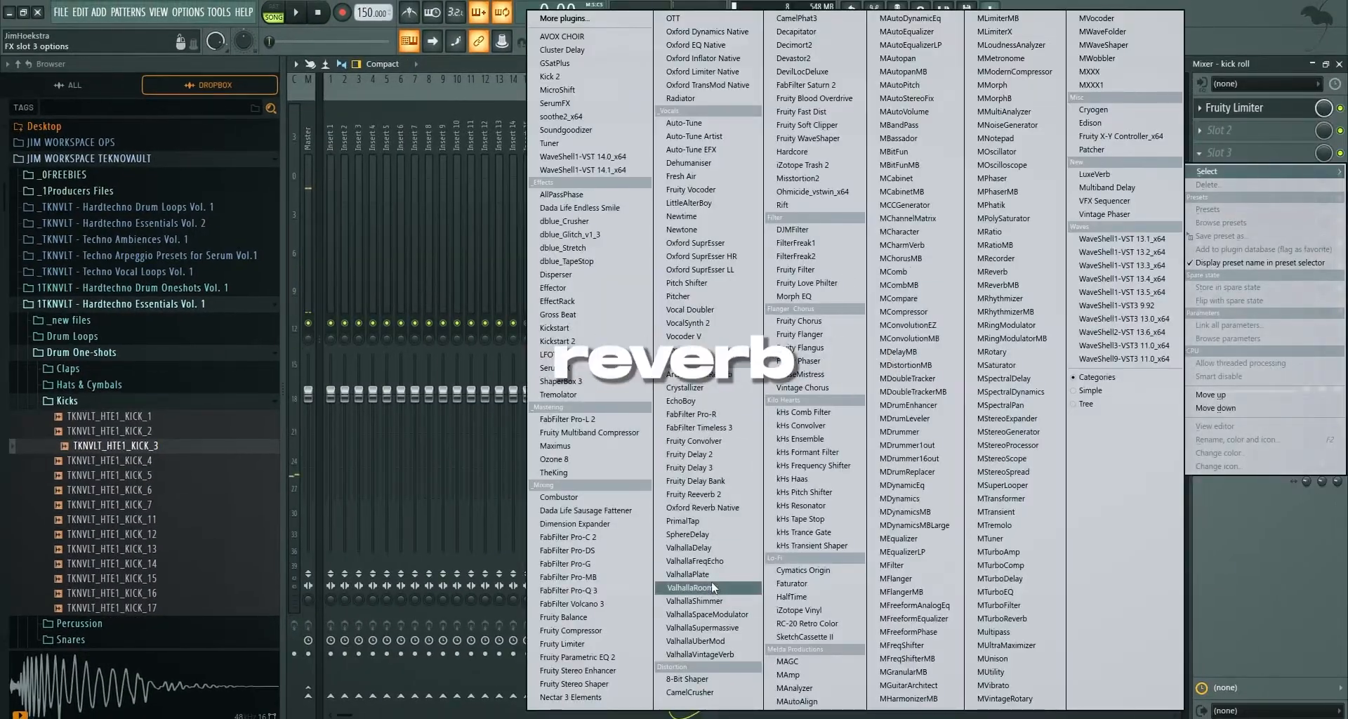
click(698, 283)
drag(459, 417, 450, 450)
drag(400, 399, 401, 381)
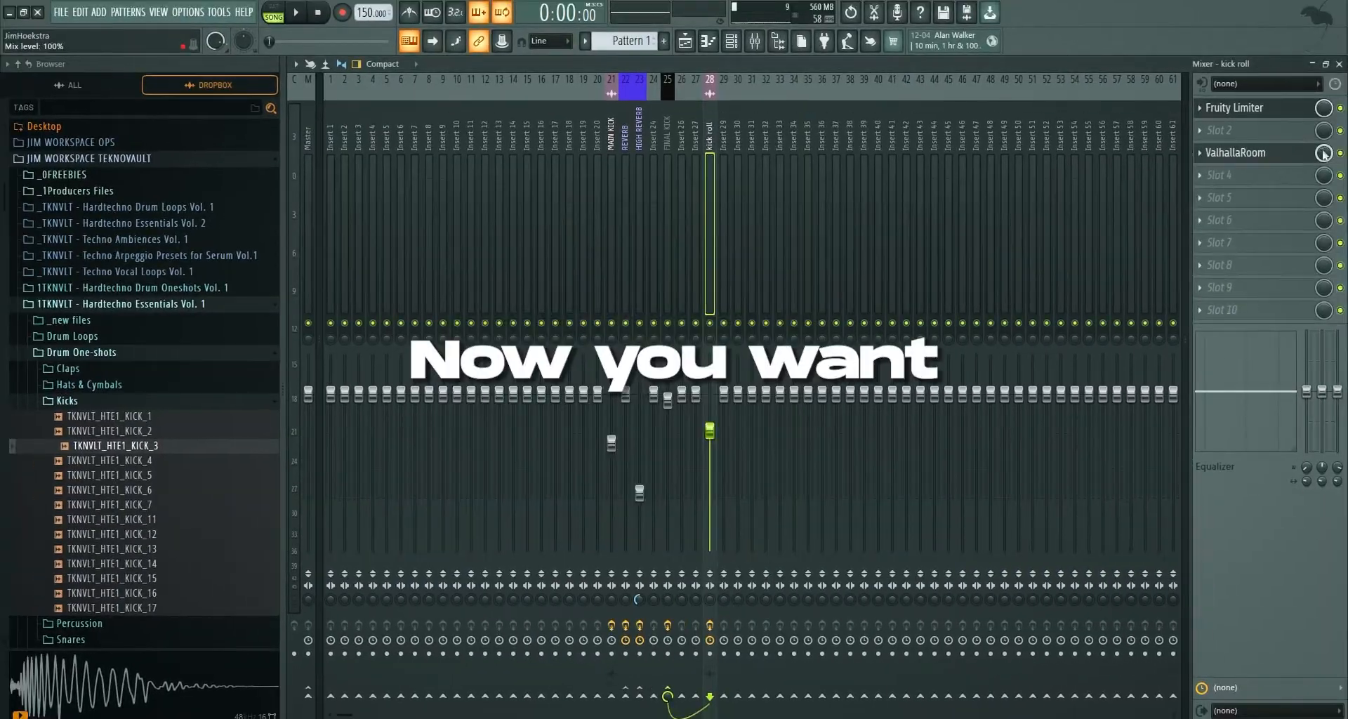
Create an automation clip for kick roll's ValhallaRoom mix level and lower its starting point.
right_click(1335, 149)
click(1280, 254)
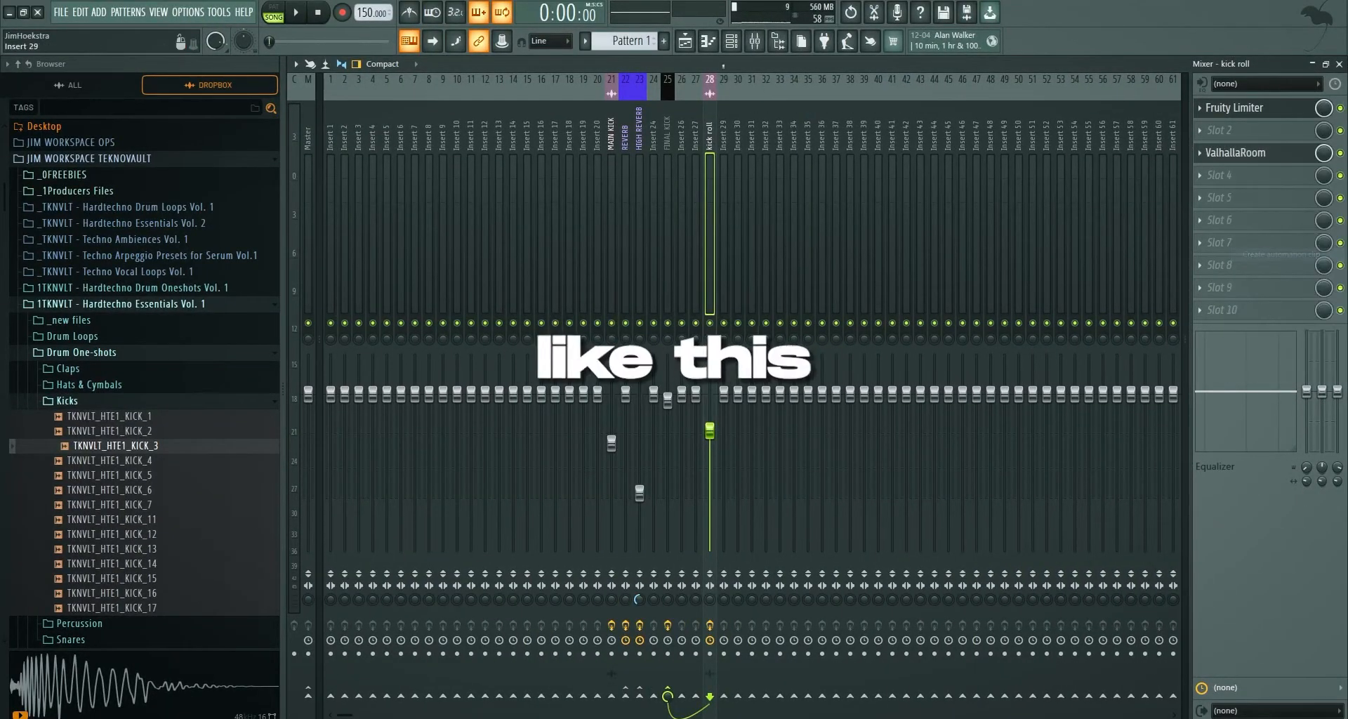
click(686, 43)
drag(484, 233, 483, 256)
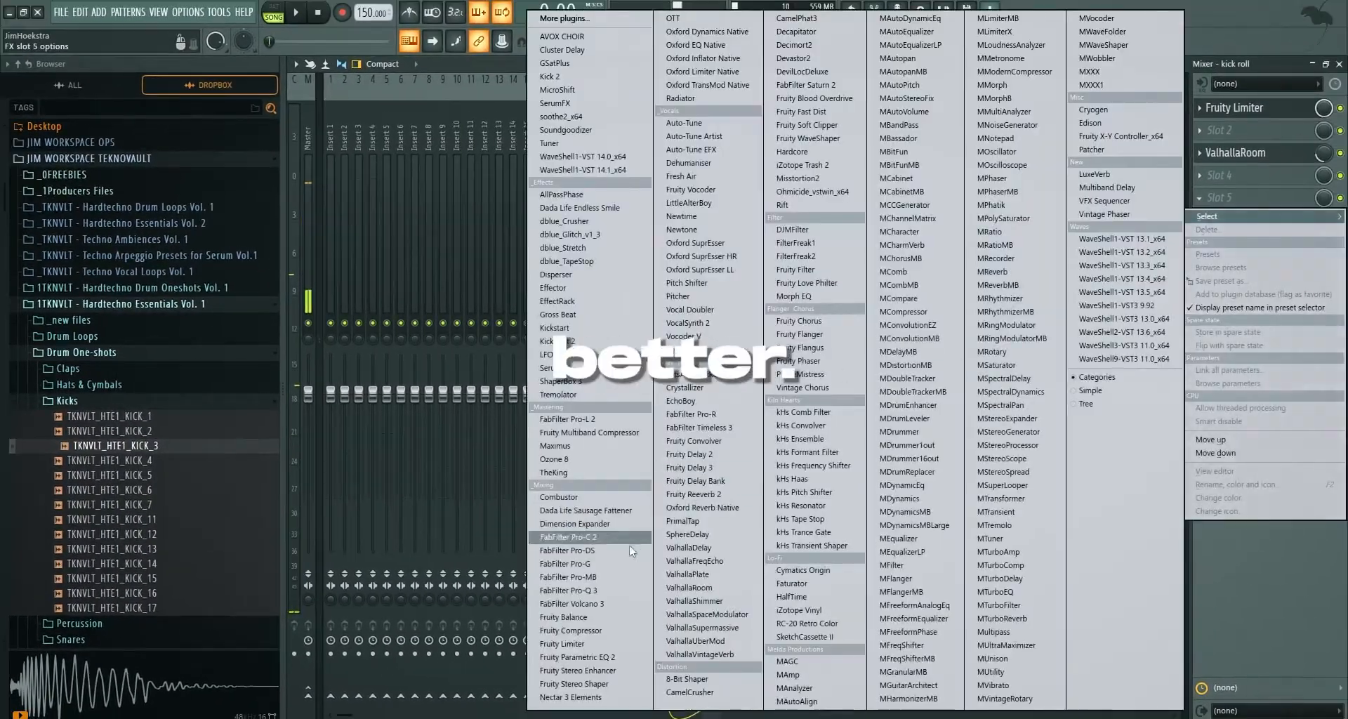
Load FabFilter Pro-Q 3 in slot 5 of the kick roll track and shape an EQ band.
click(569, 590)
drag(1003, 404, 778, 460)
scroll(674, 387, down, 9)
scroll(726, 388, up, 1)
Lower the kick roll fader to slightly below 43% while auditioning the mix.
key(space)
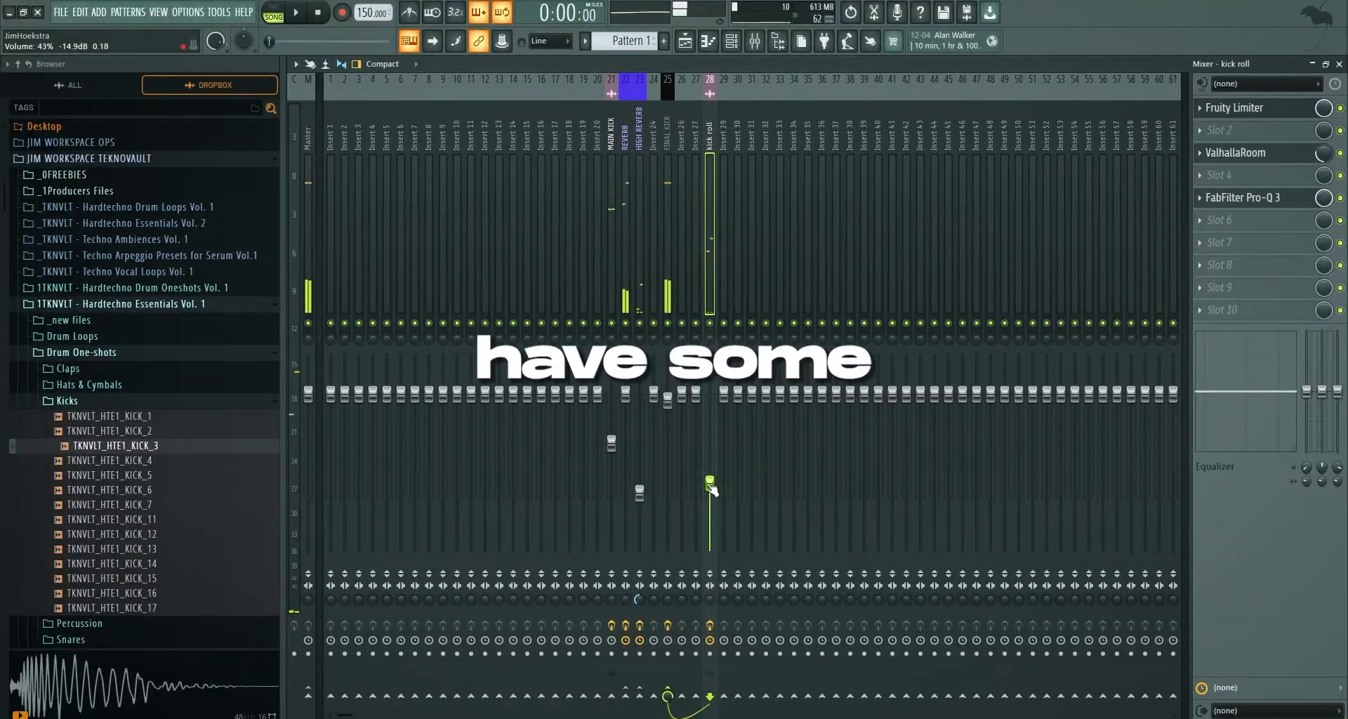
key(space)
drag(711, 489, 711, 495)
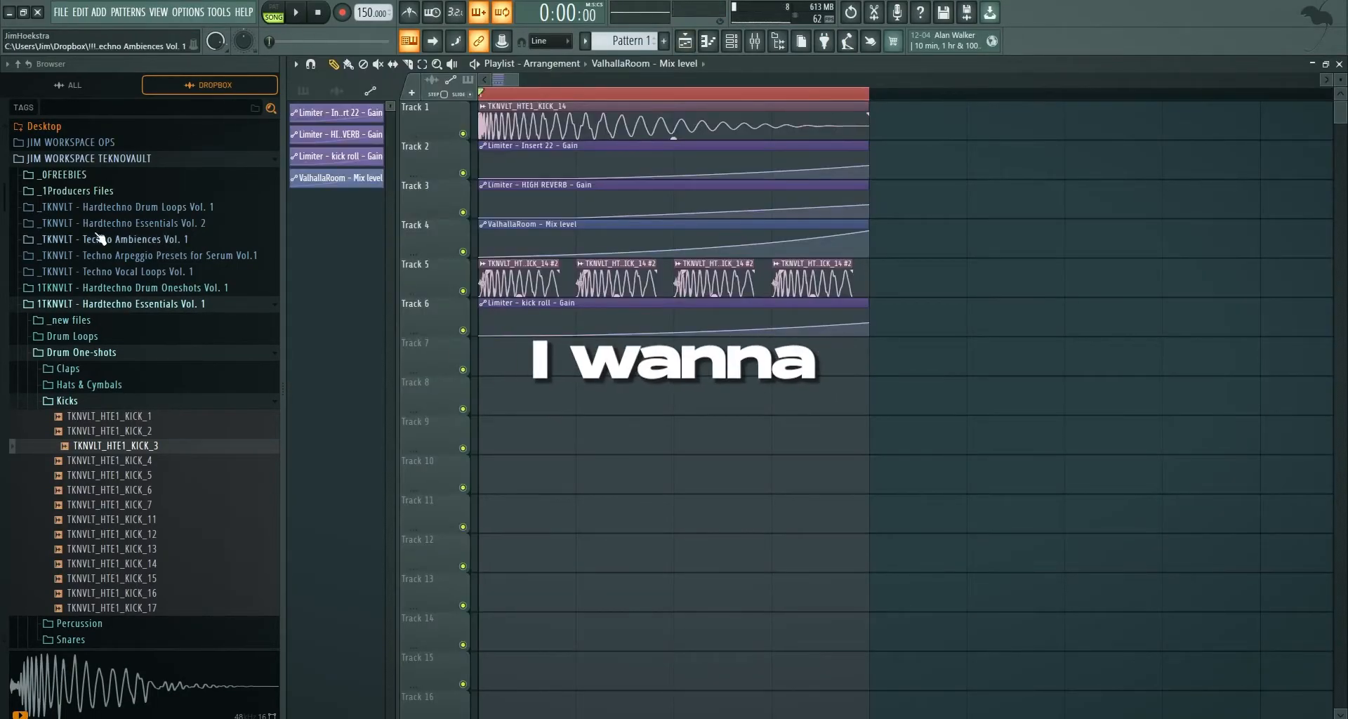
Browse to the Top Loops folder inside the Drum Loops of TKNVLT - Free Hardtechno Sample Pack V1.
click(122, 307)
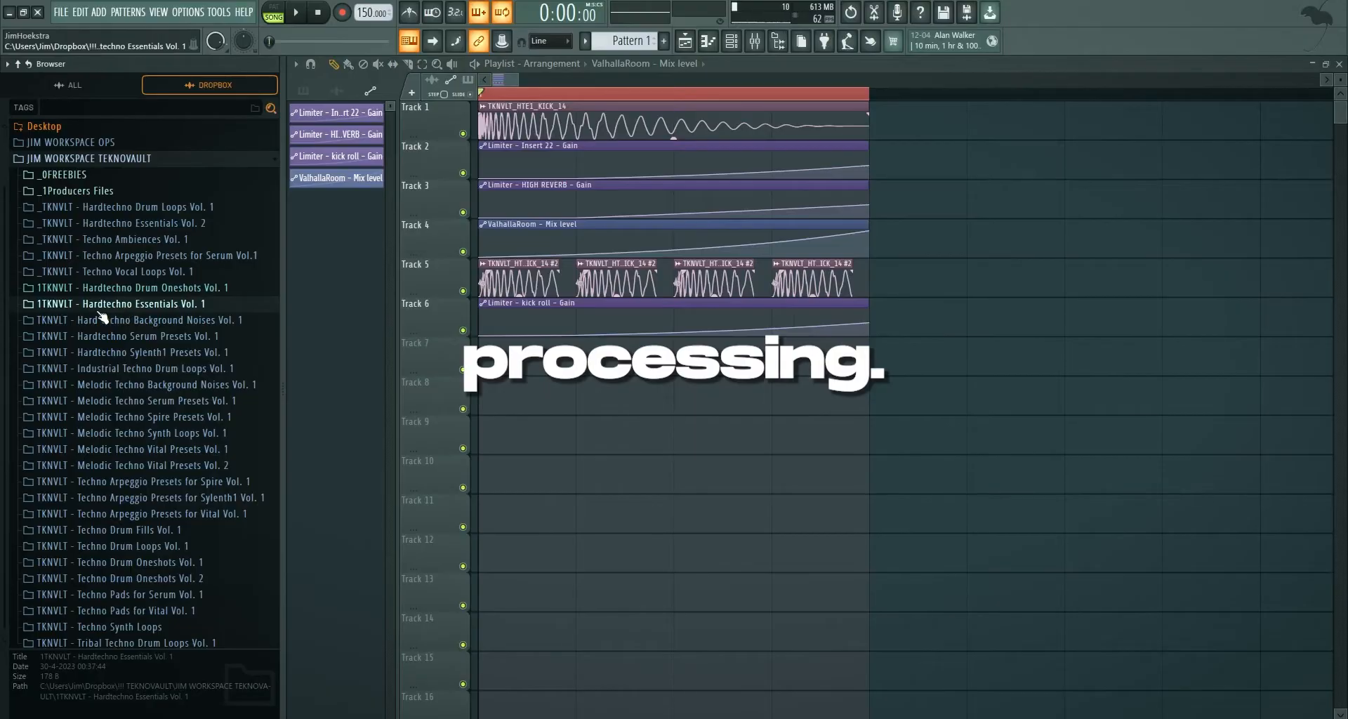
scroll(173, 221, up, 2)
click(153, 242)
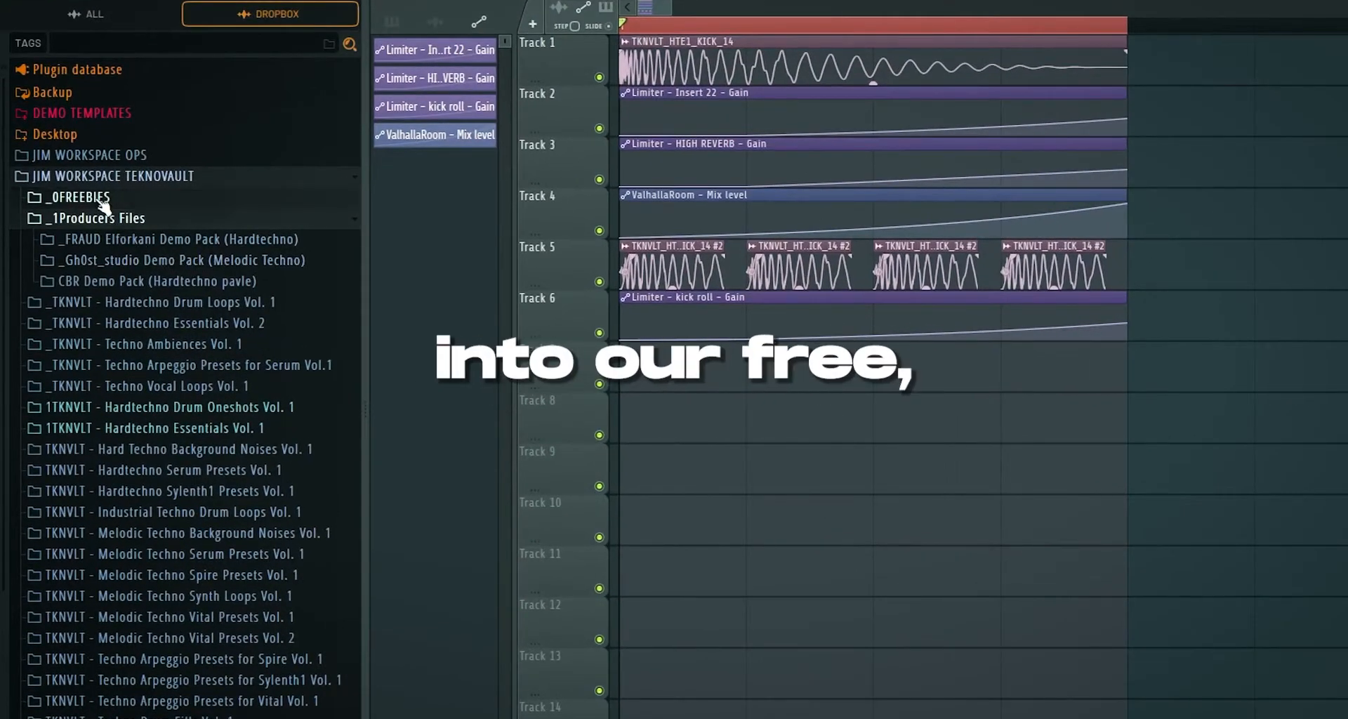
click(77, 226)
click(132, 290)
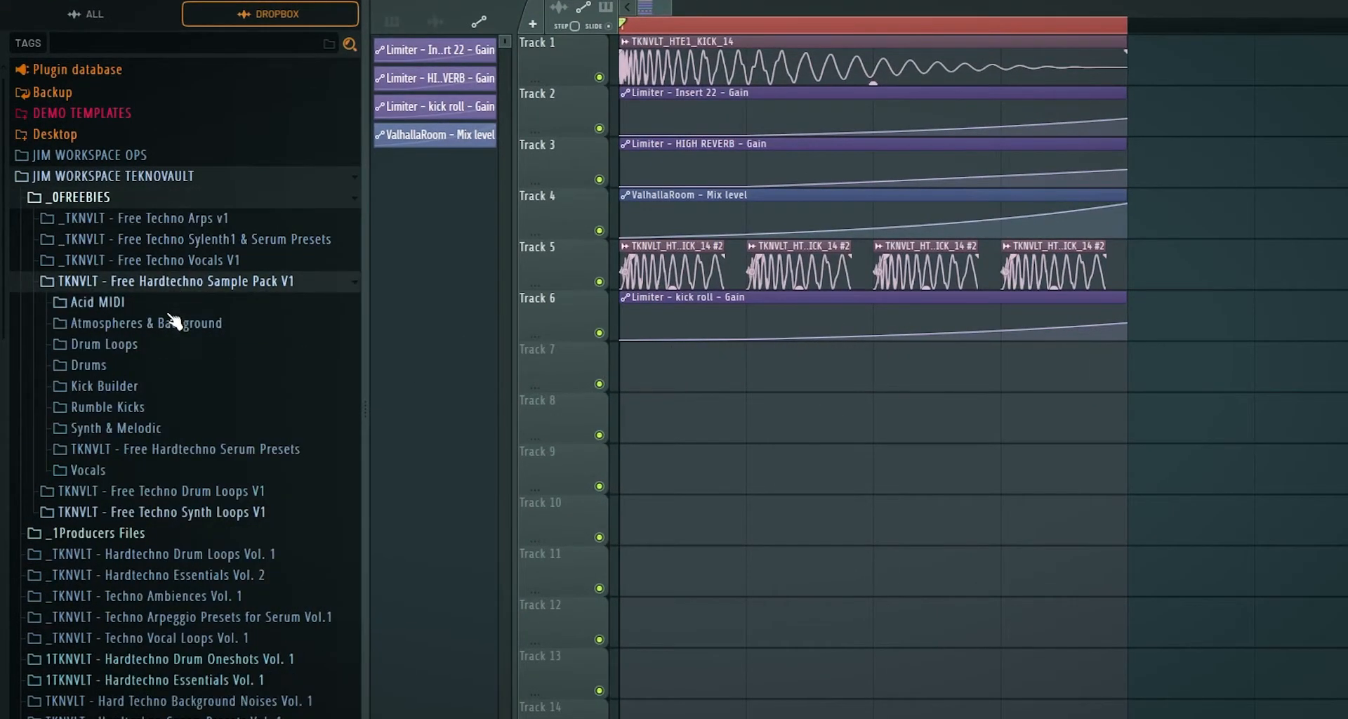
click(149, 346)
click(144, 511)
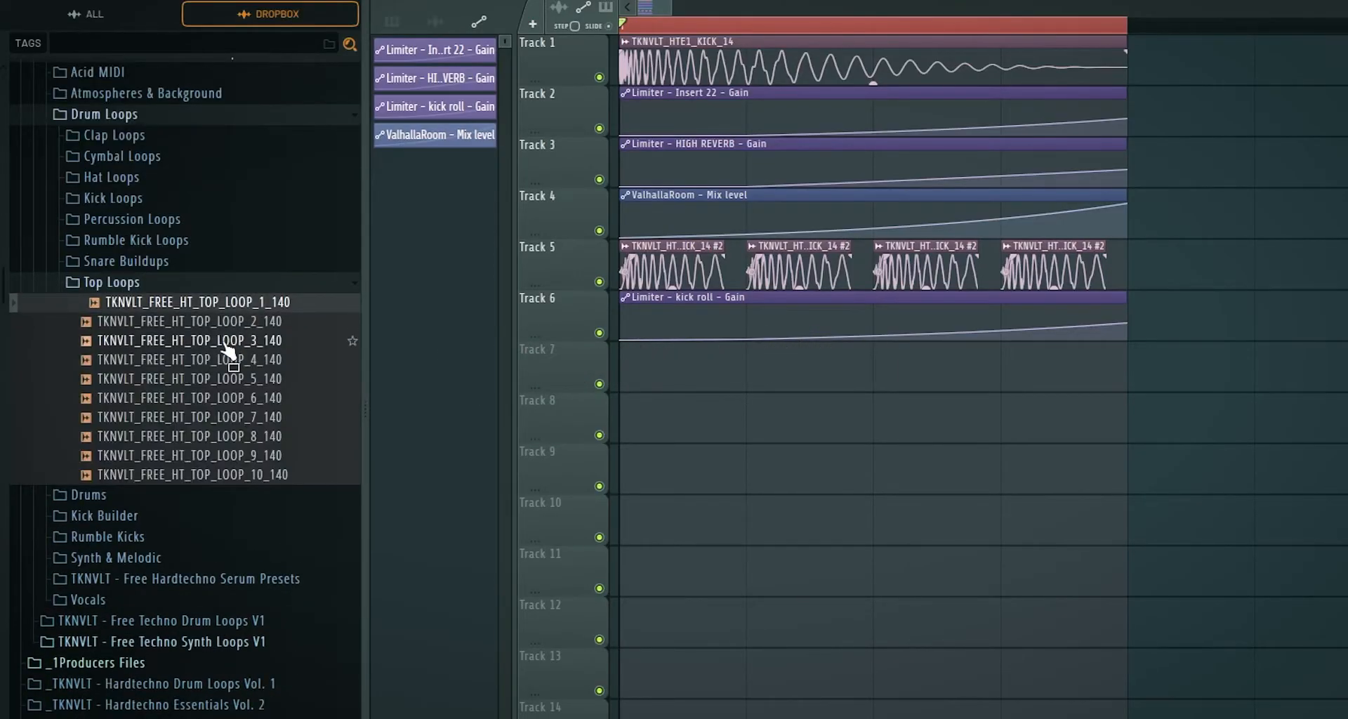
Place TKNVLT_FREE_HT_TOP_LOOP_1_140 on Track 7, adjust its sample settings and shorten it to the kick's length.
drag(232, 317, 718, 388)
drag(951, 383, 824, 384)
scroll(824, 386, down, 5)
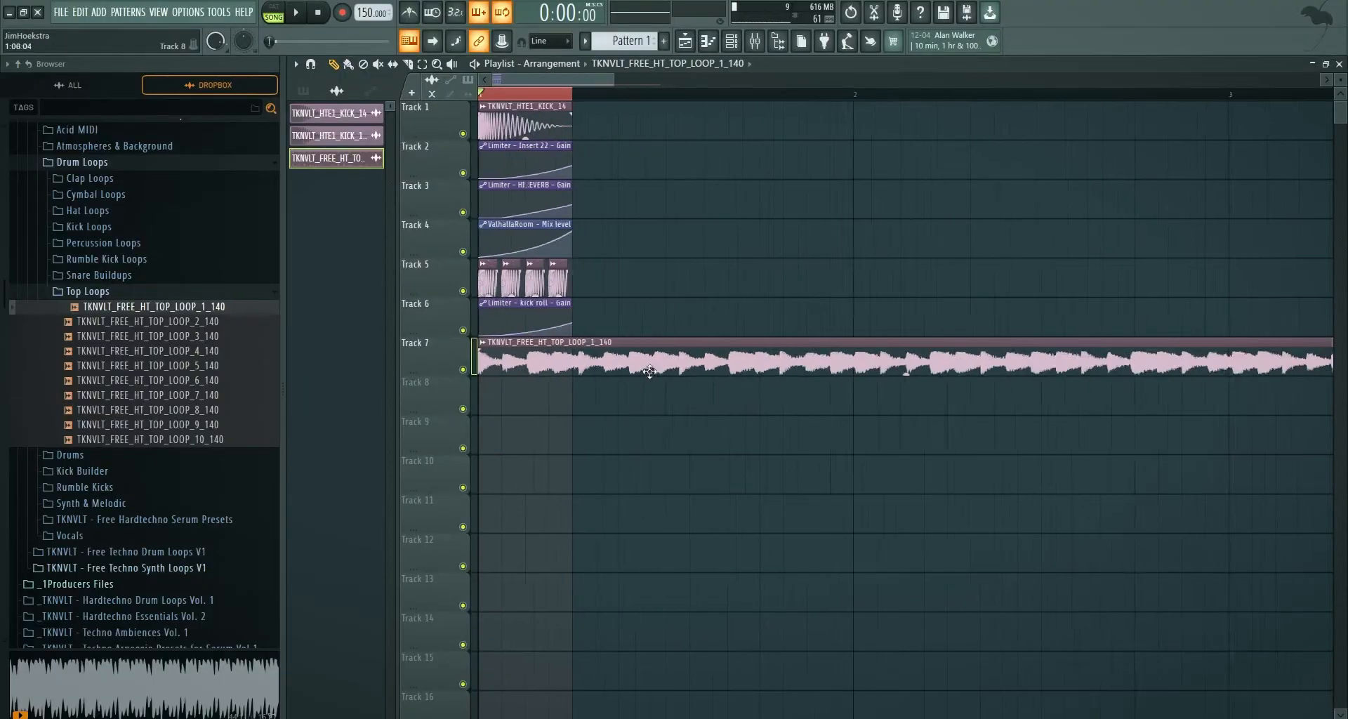
double_click(649, 371)
right_click(585, 223)
click(632, 393)
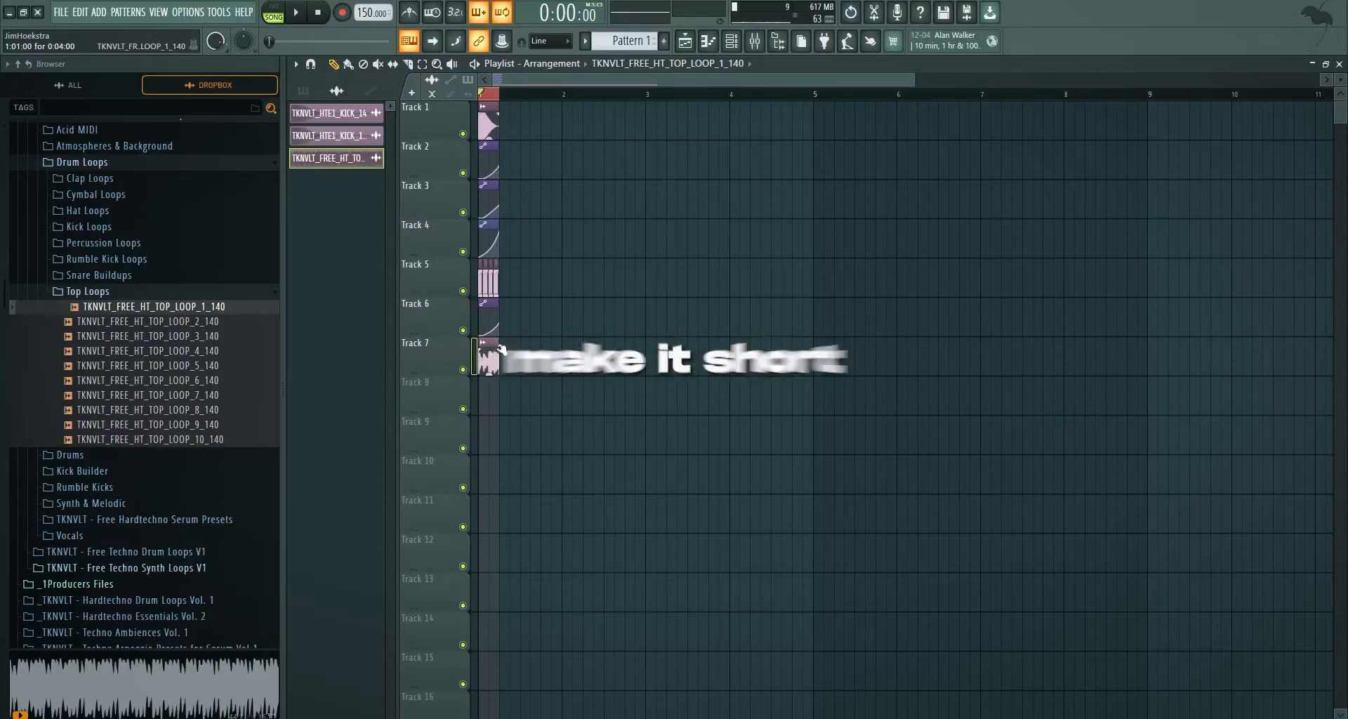
scroll(475, 357, up, 5)
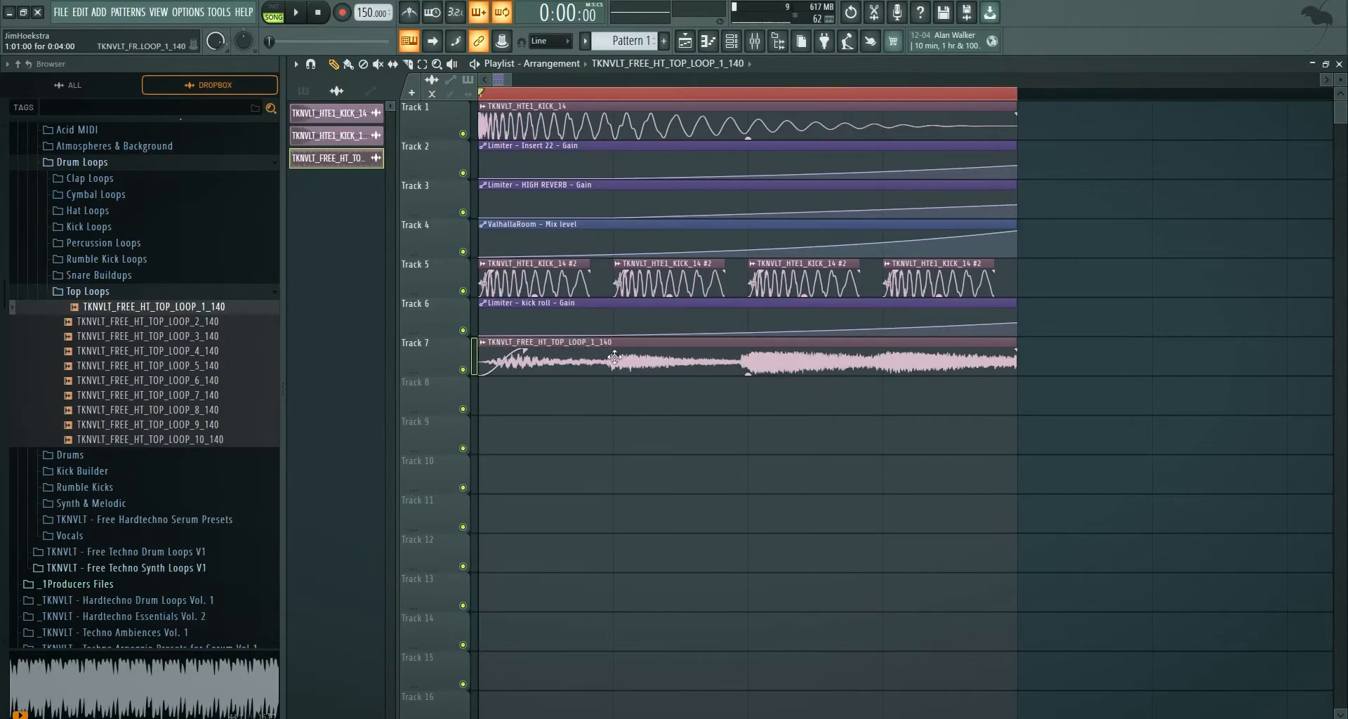
Assign the top loop to mixer insert 29 and rename that track "hihats".
double_click(614, 357)
key(F9)
right_click(724, 161)
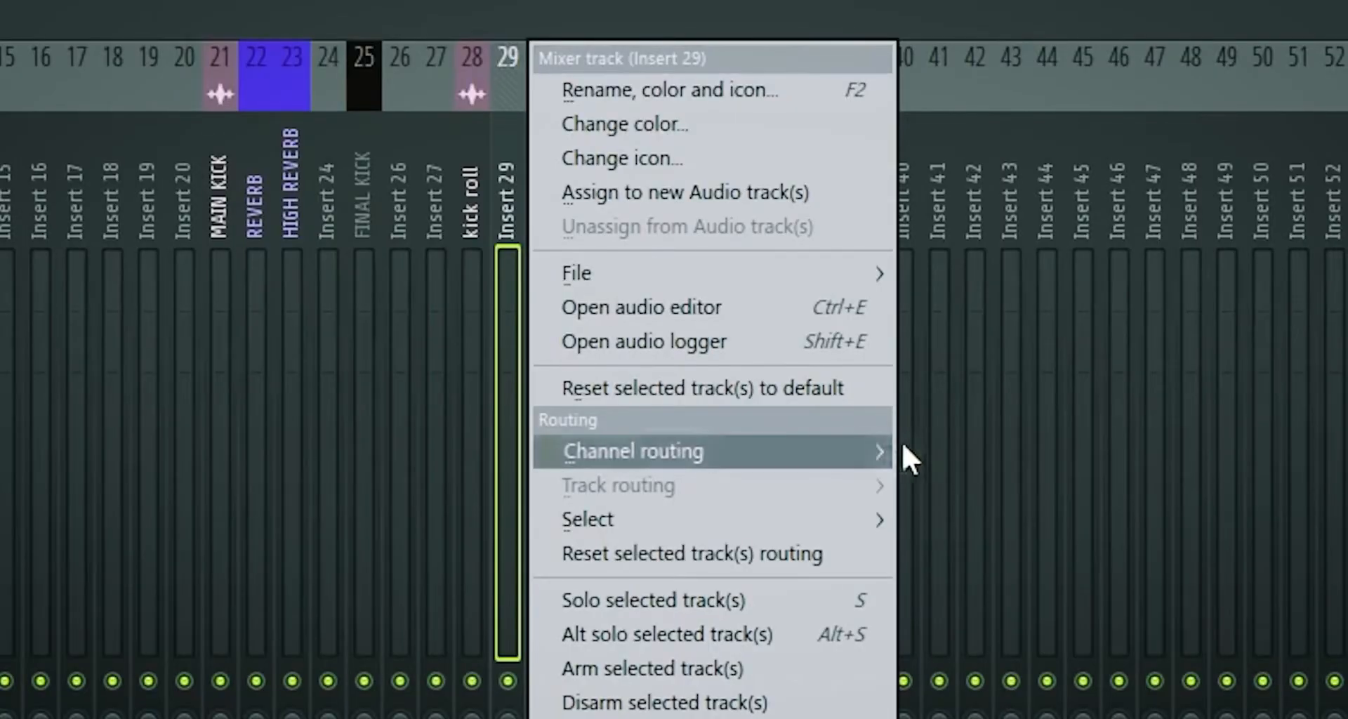
click(670, 90)
text(hihat)
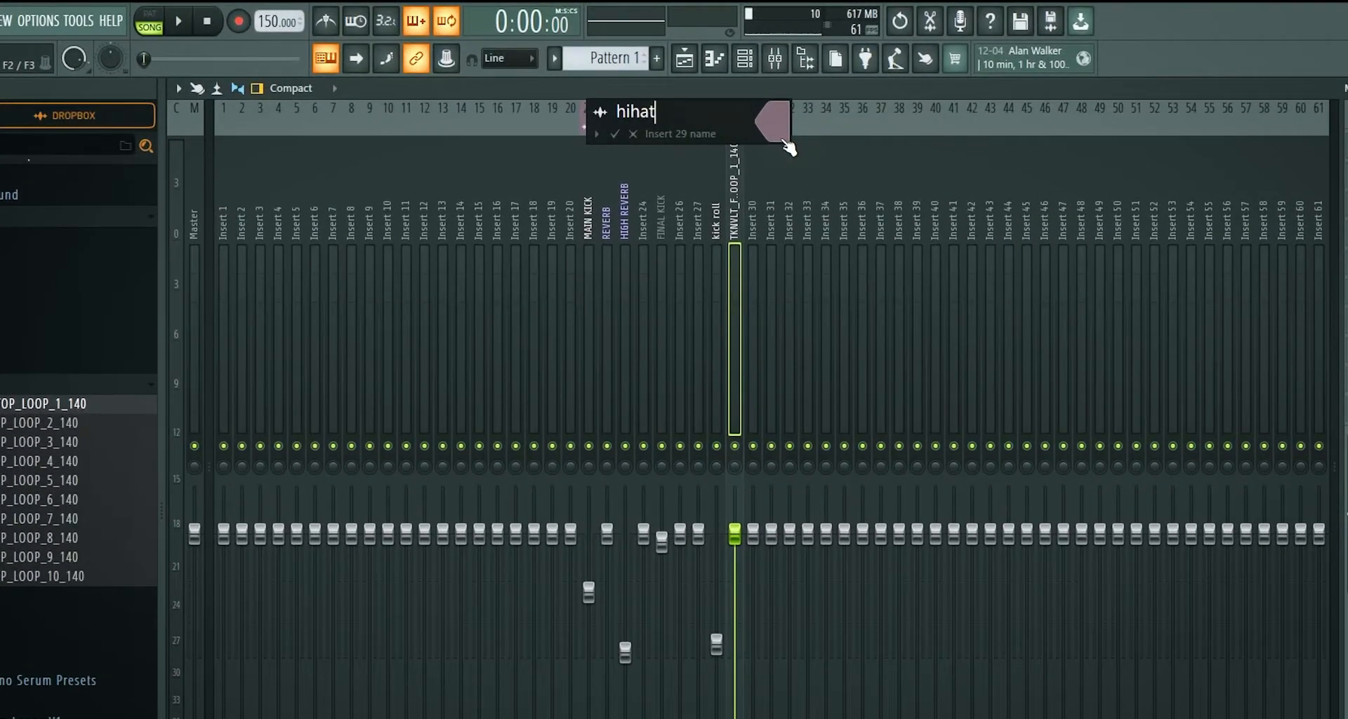
text(s)
key(Return)
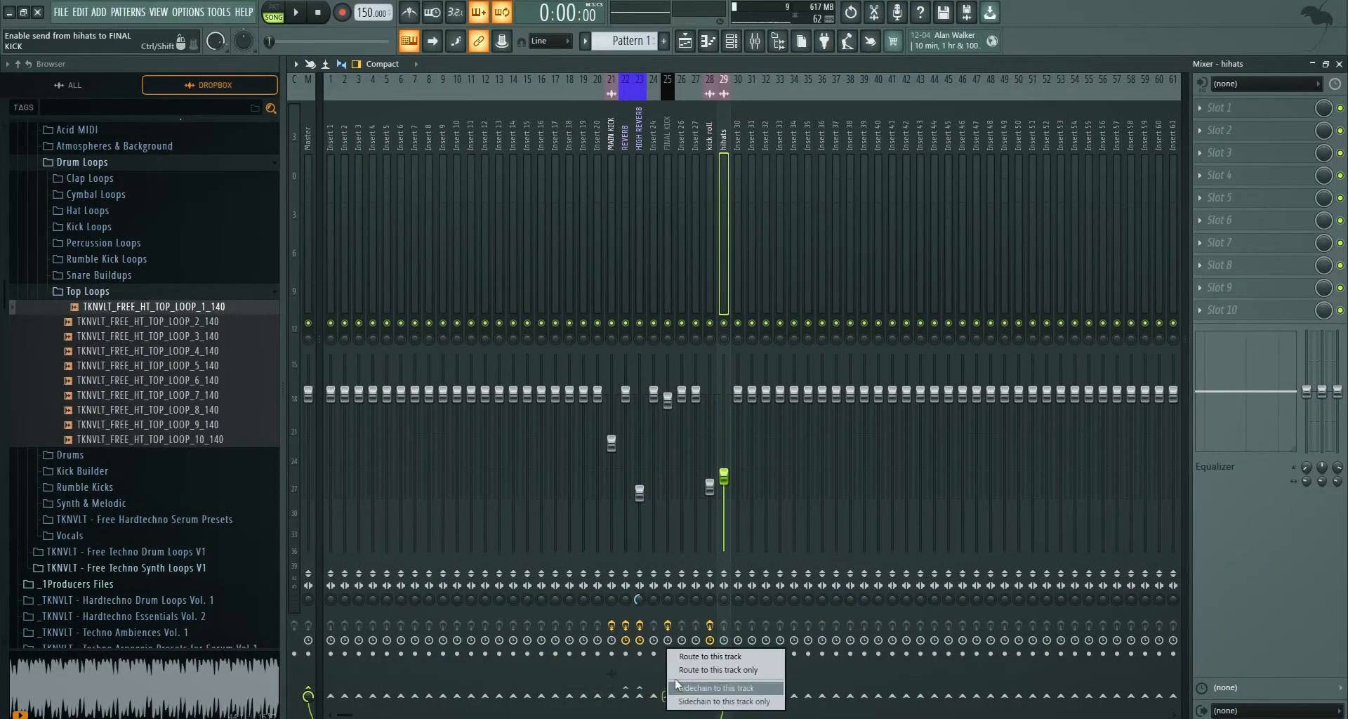
Route the hihats track into FINAL KICK and lower its fader to about 22% while auditioning.
key(space)
drag(724, 476, 726, 517)
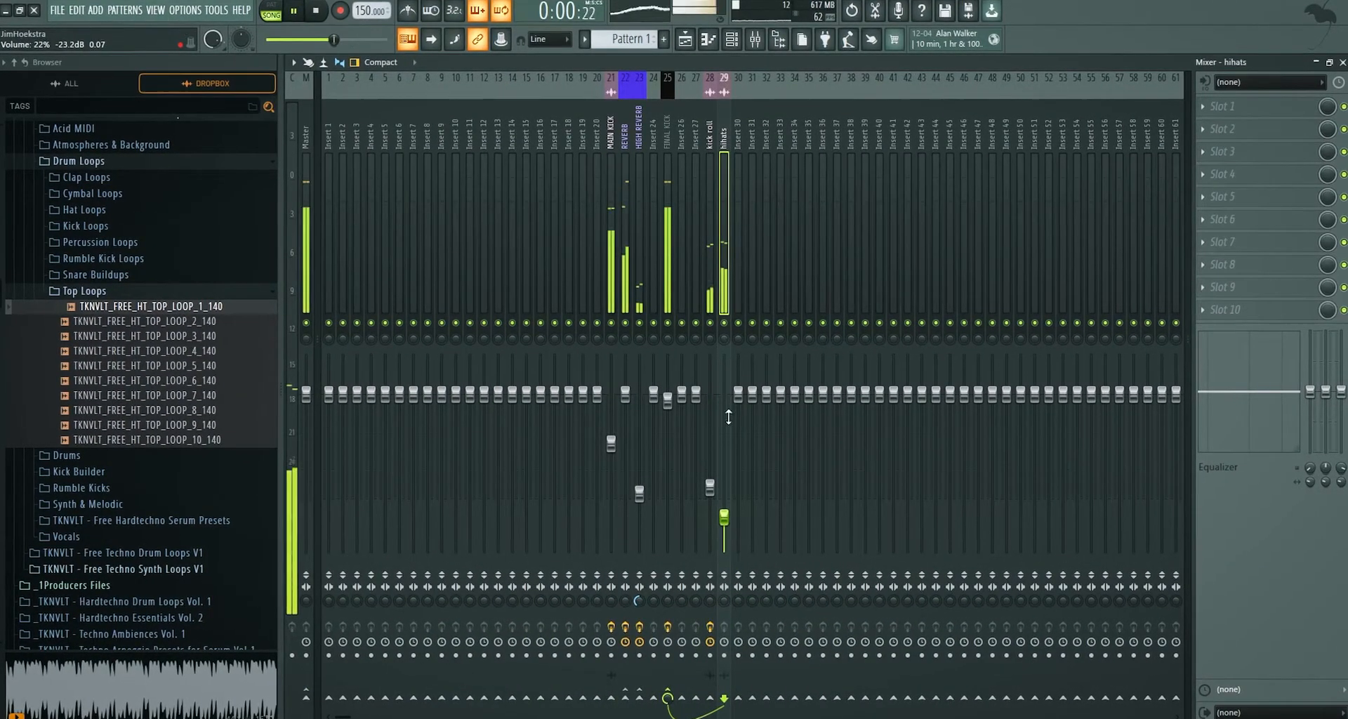
key(space)
Load Fruity Limiter in slot 2 of the hihats track and create an automation clip for its gain.
click(691, 47)
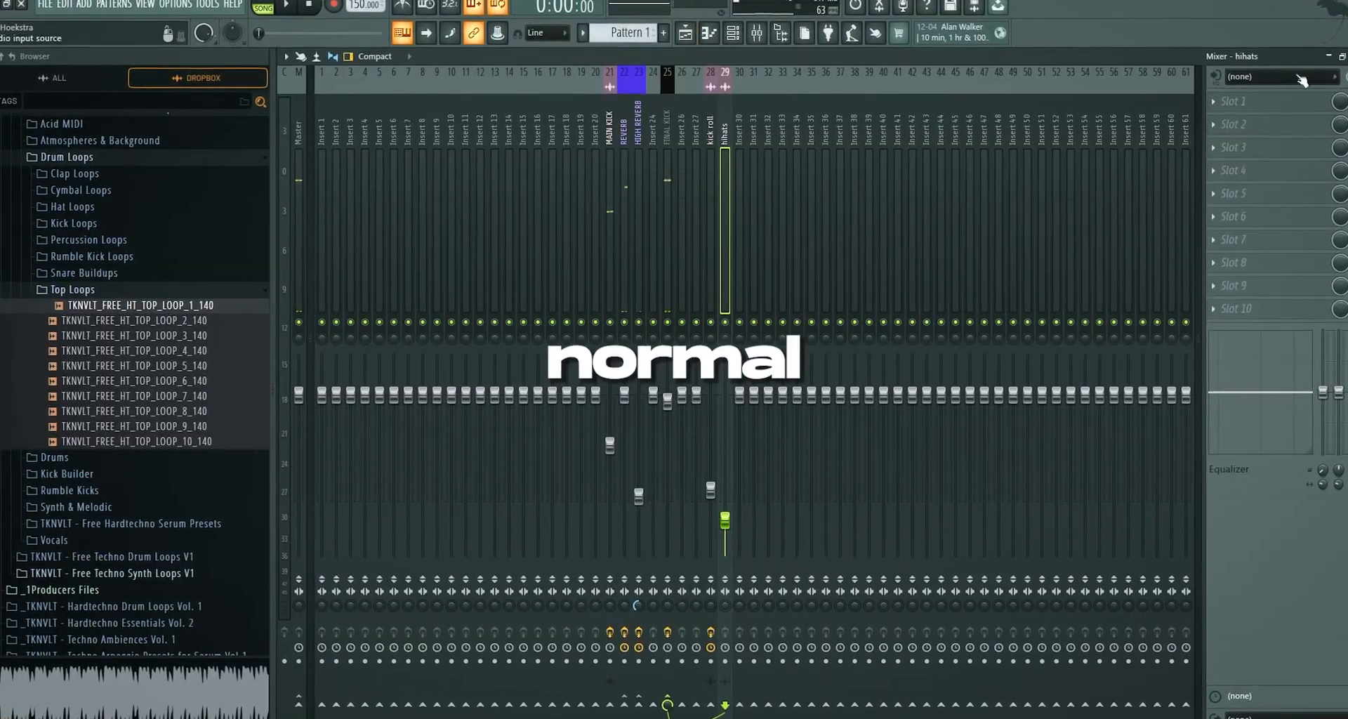
click(687, 31)
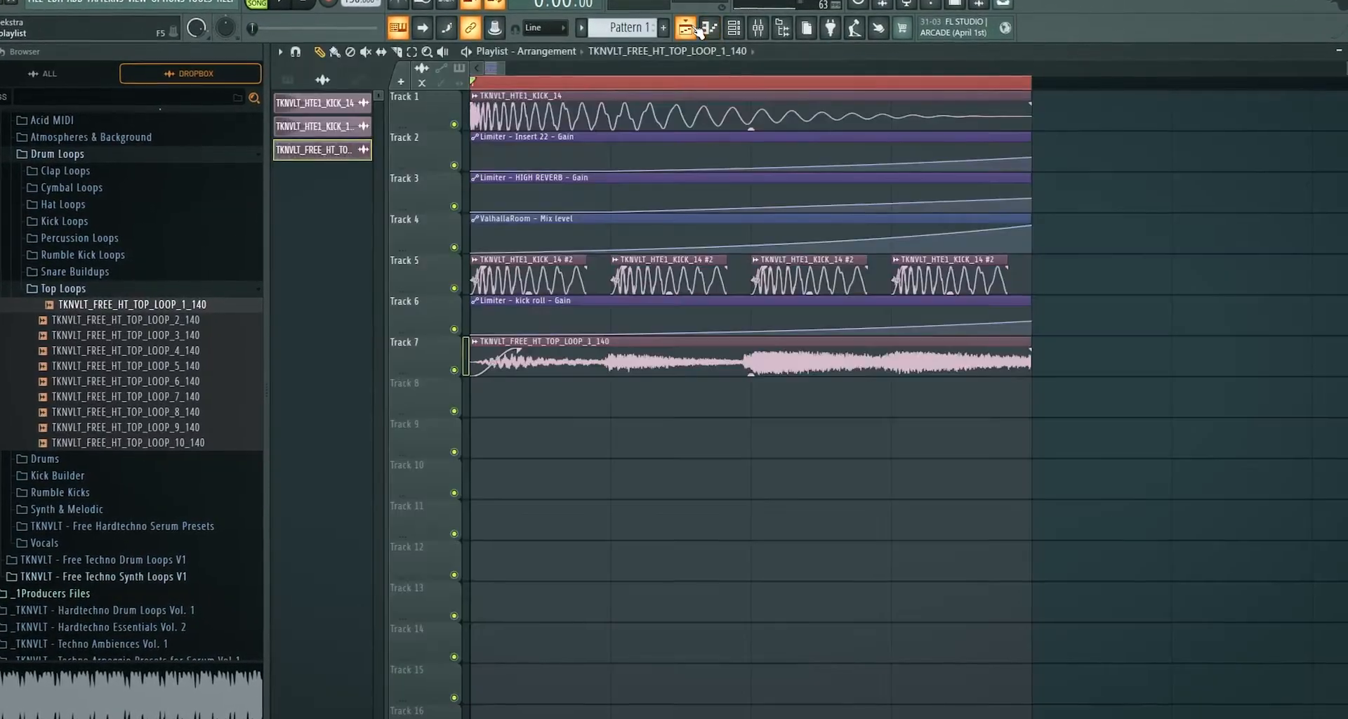
click(691, 28)
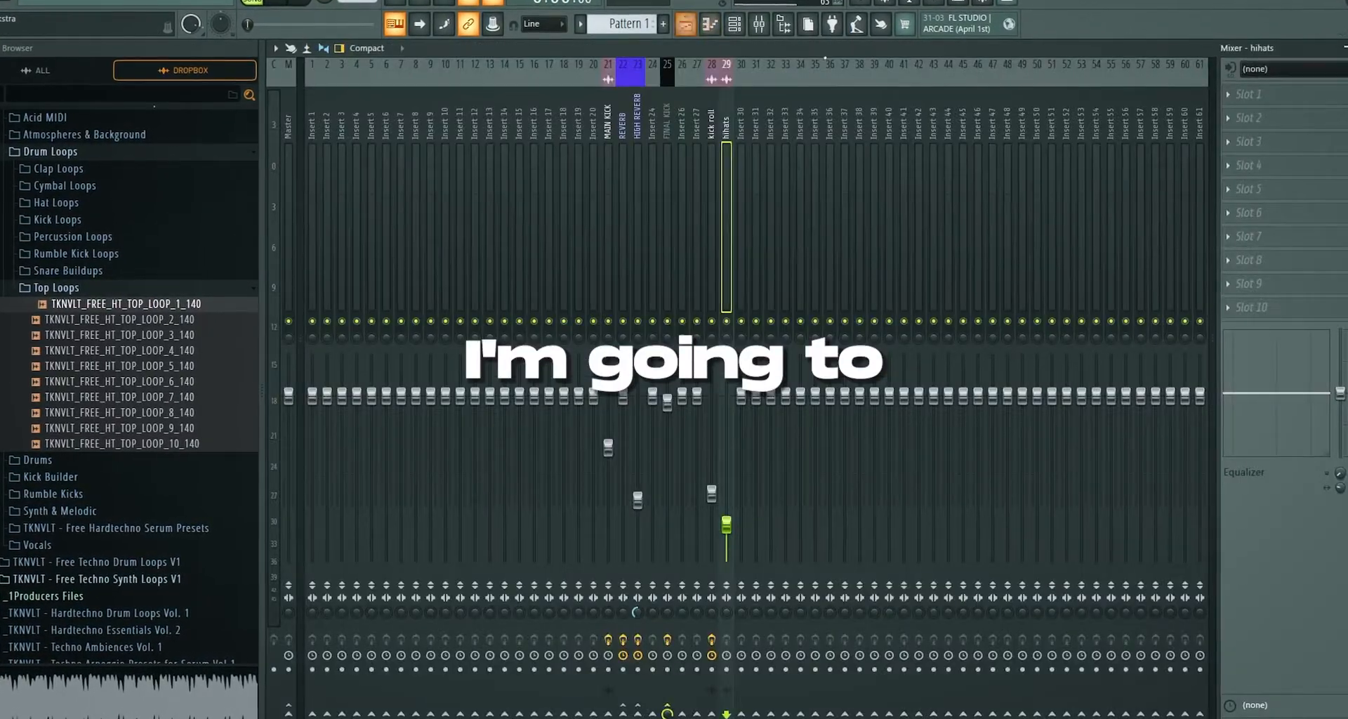
click(1244, 122)
mouse_move(1239, 139)
click(556, 661)
right_click(410, 374)
click(454, 479)
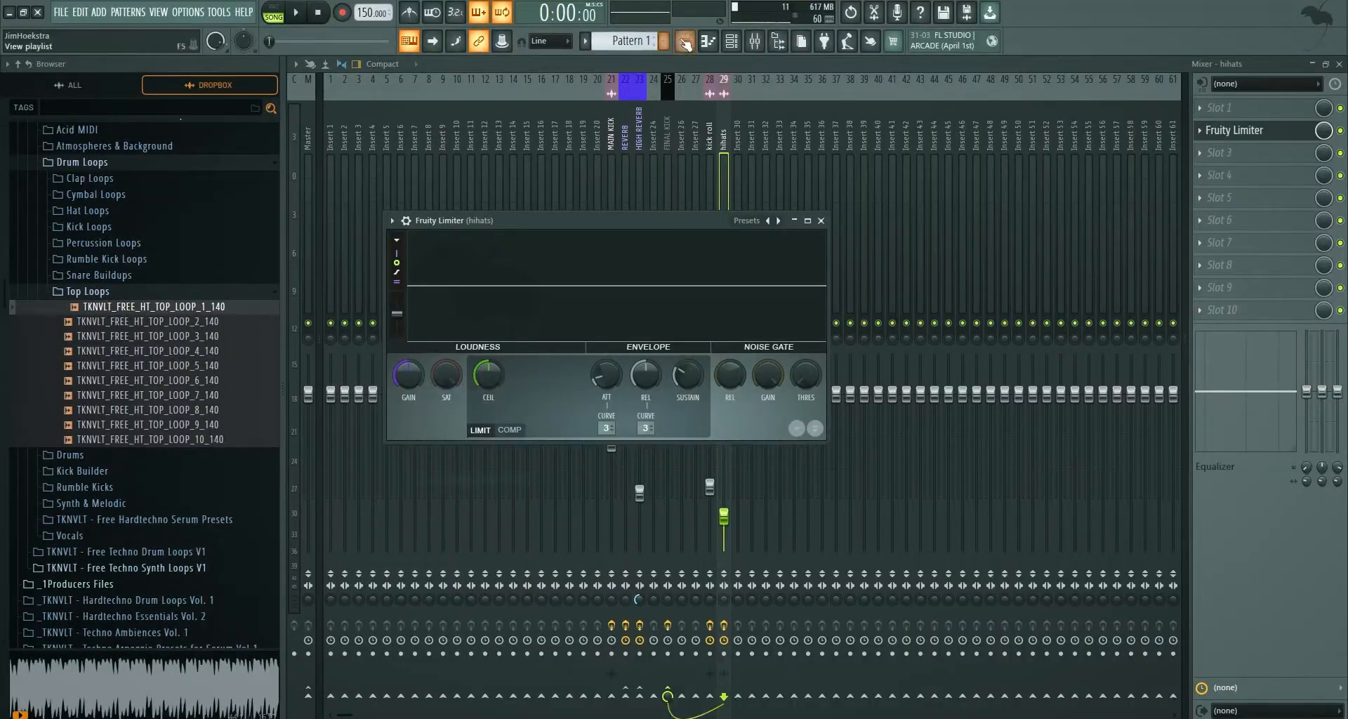
Lower the starting point of the hihats gain automation on Track 8 and audition the result.
click(685, 42)
drag(480, 401, 481, 416)
key(space)
key(space)
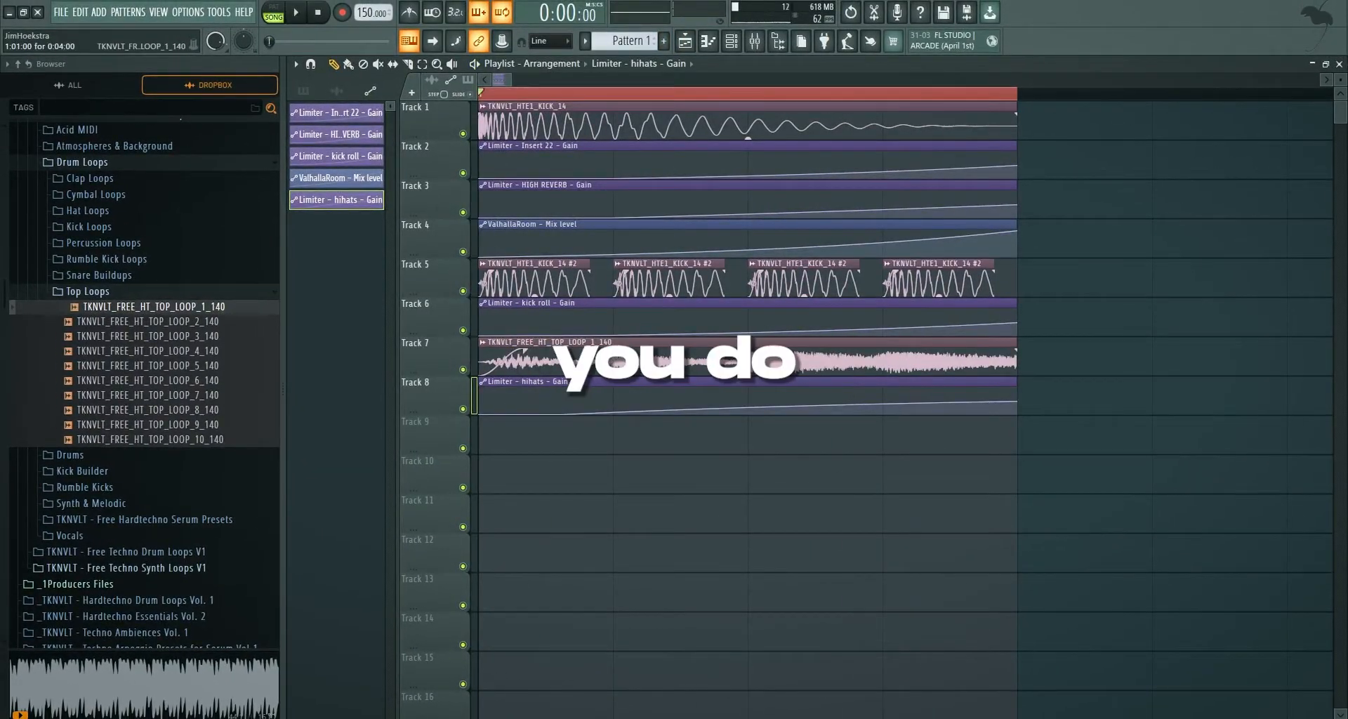
Reshape the hihats gain curve so it rises quickly and levels off, auditioning it against the loop's second hit.
drag(614, 339, 727, 367)
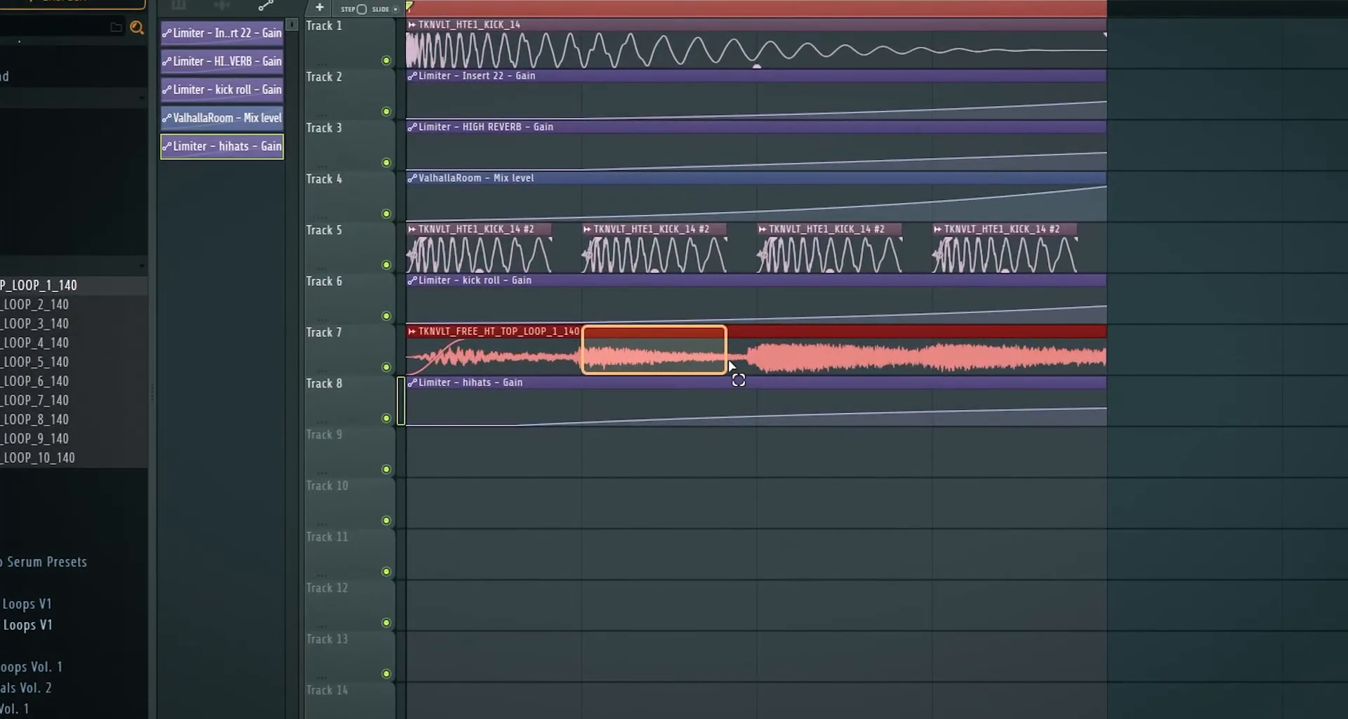
drag(821, 419, 820, 414)
key(space)
key(space)
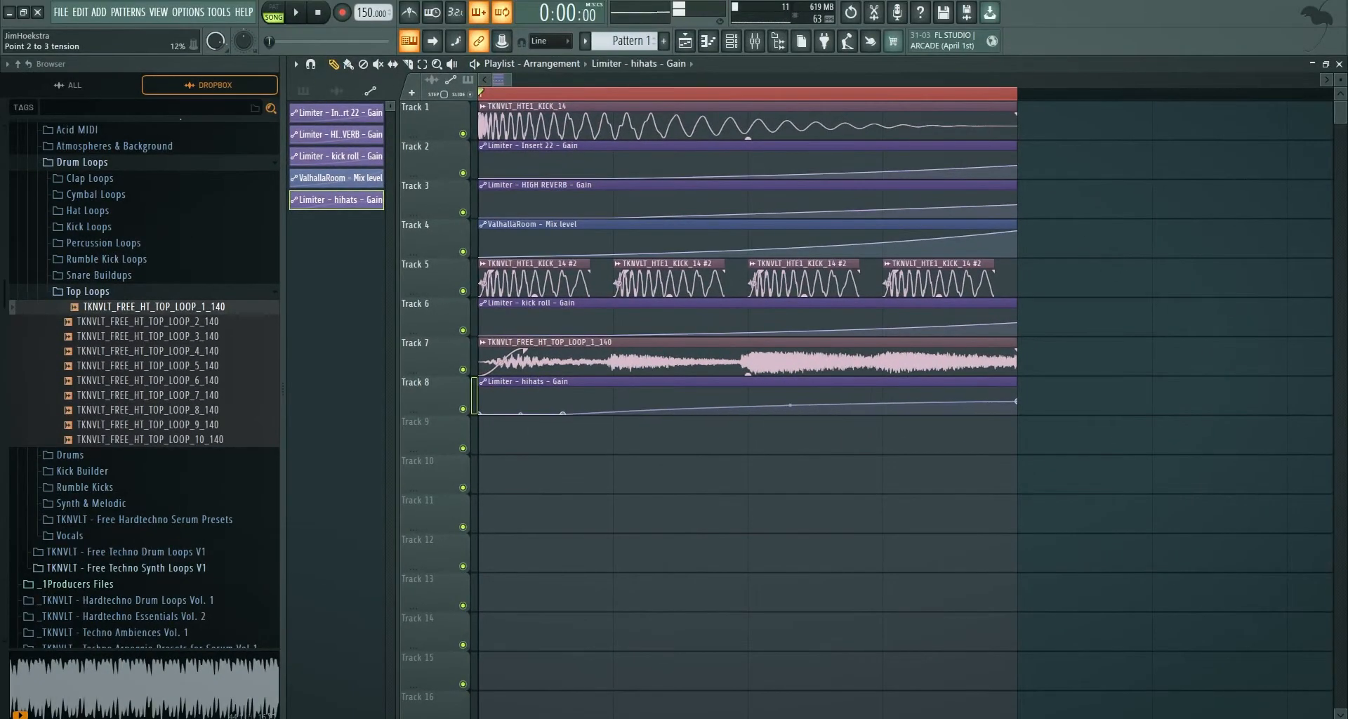
drag(601, 348, 648, 372)
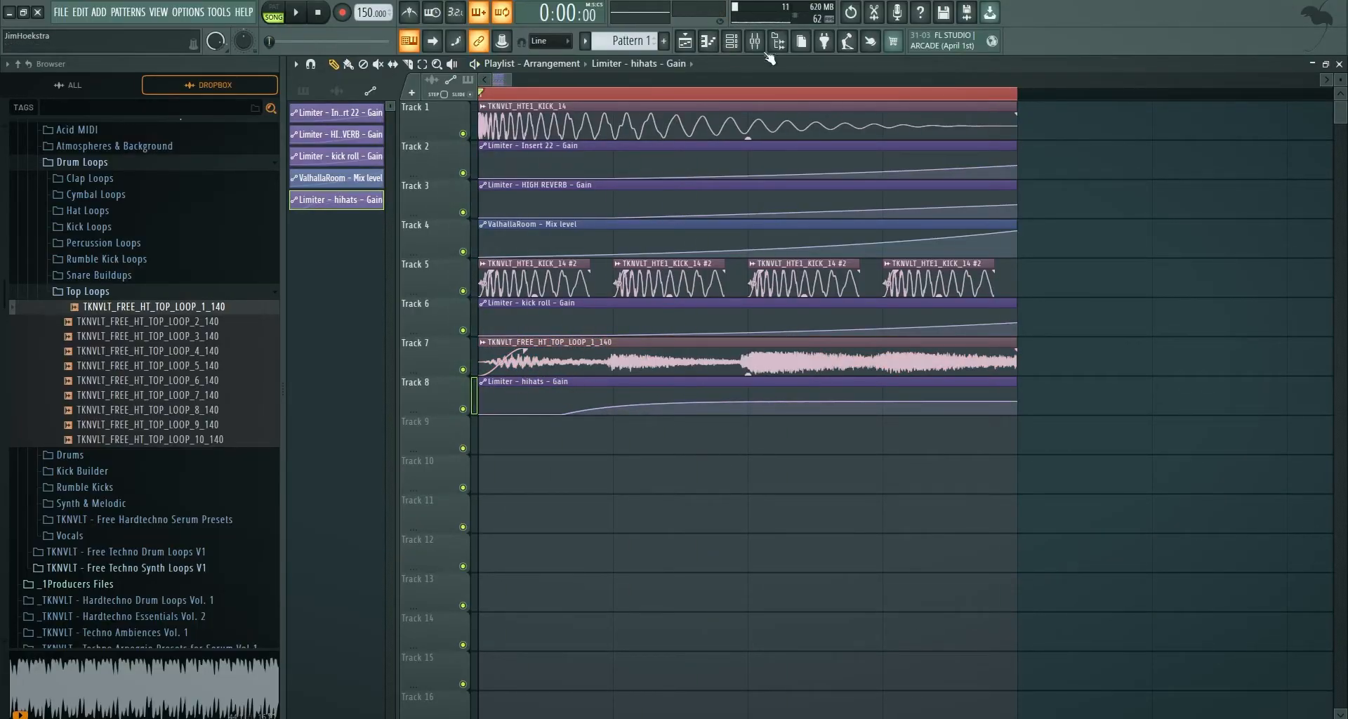
key(space)
Set up the noise gate in the hihats Fruity Limiter and select the first two slices of the Track 7 loop.
click(770, 42)
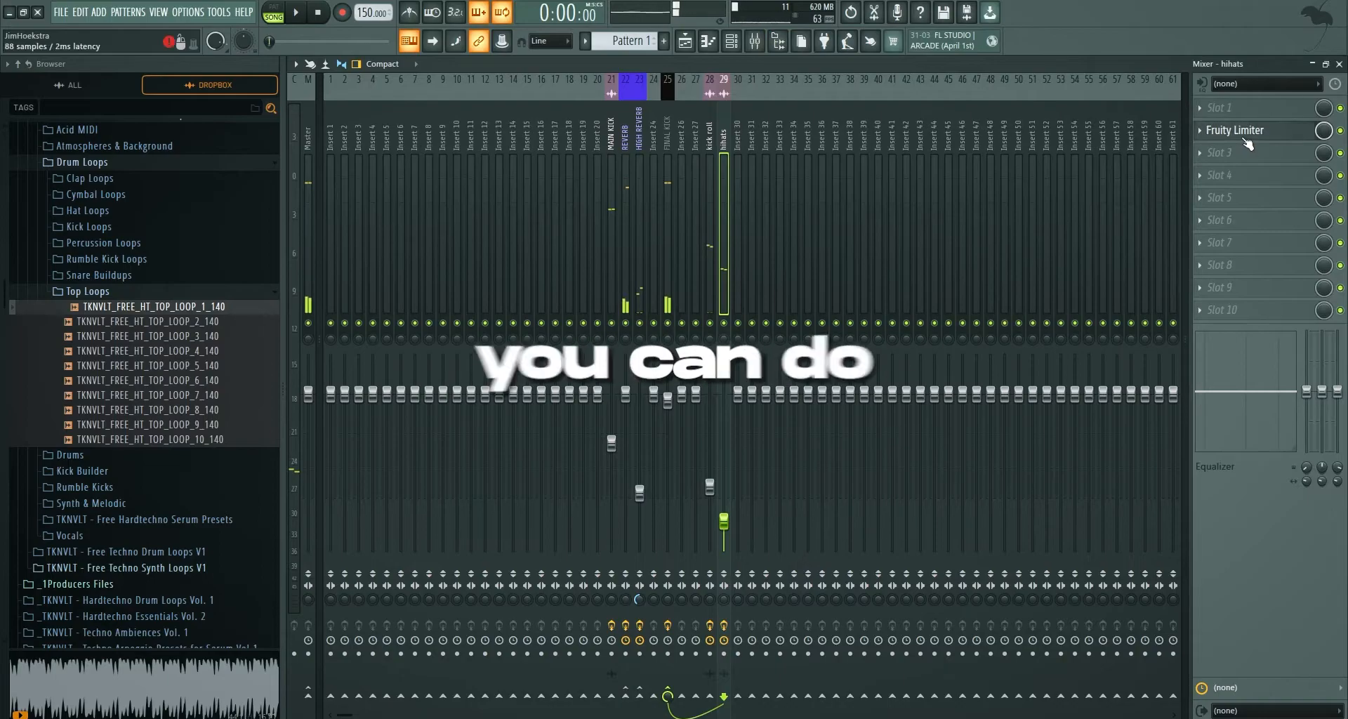
click(1246, 135)
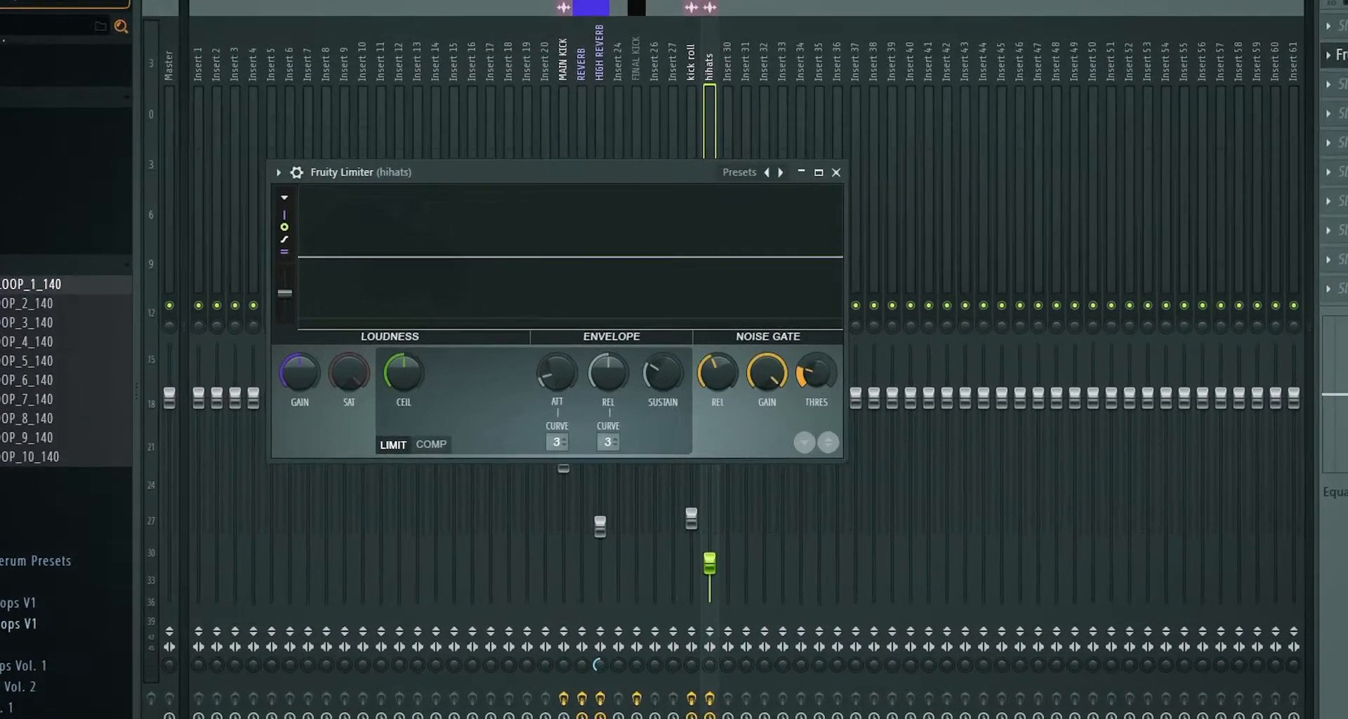
key(space)
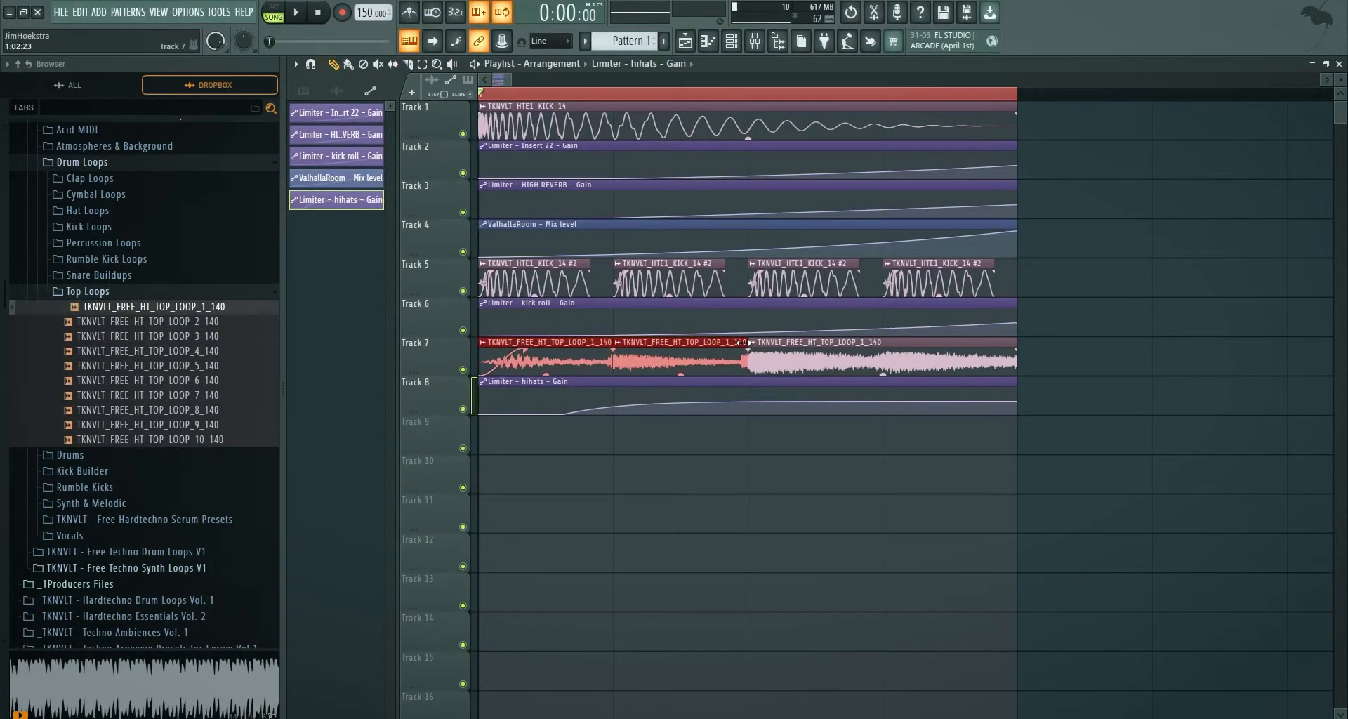
drag(665, 340, 746, 342)
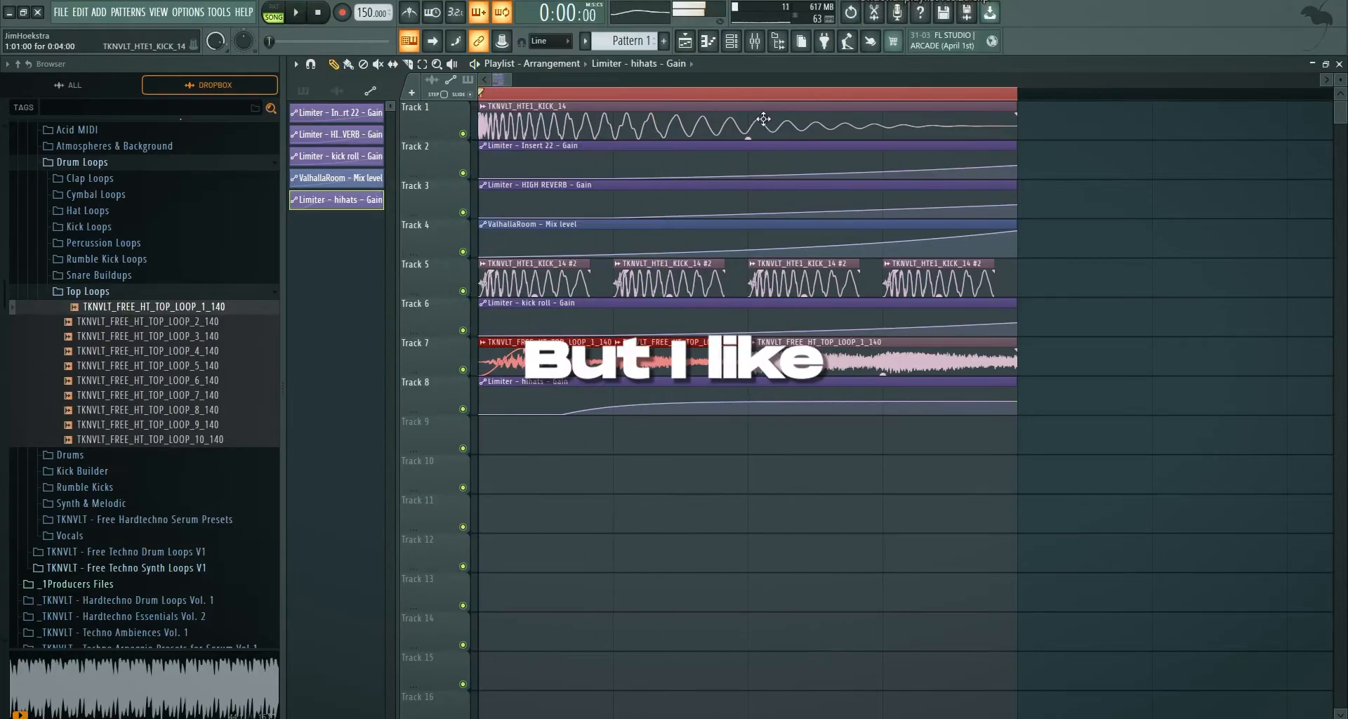
Regroup the playlist with the kick roll gain clip on Track 5, the ValhallaRoom mix clip on Track 6 and the hihat loop on Track 8.
click(984, 503)
right_click(984, 502)
scroll(649, 389, down, 3)
drag(653, 358, 653, 397)
drag(596, 312, 597, 274)
drag(800, 277, 445, 280)
drag(533, 278, 533, 316)
drag(539, 243, 539, 360)
drag(822, 401, 456, 402)
drag(562, 396, 565, 439)
drag(765, 516, 463, 275)
drag(566, 299, 566, 261)
click(849, 329)
right_click(859, 319)
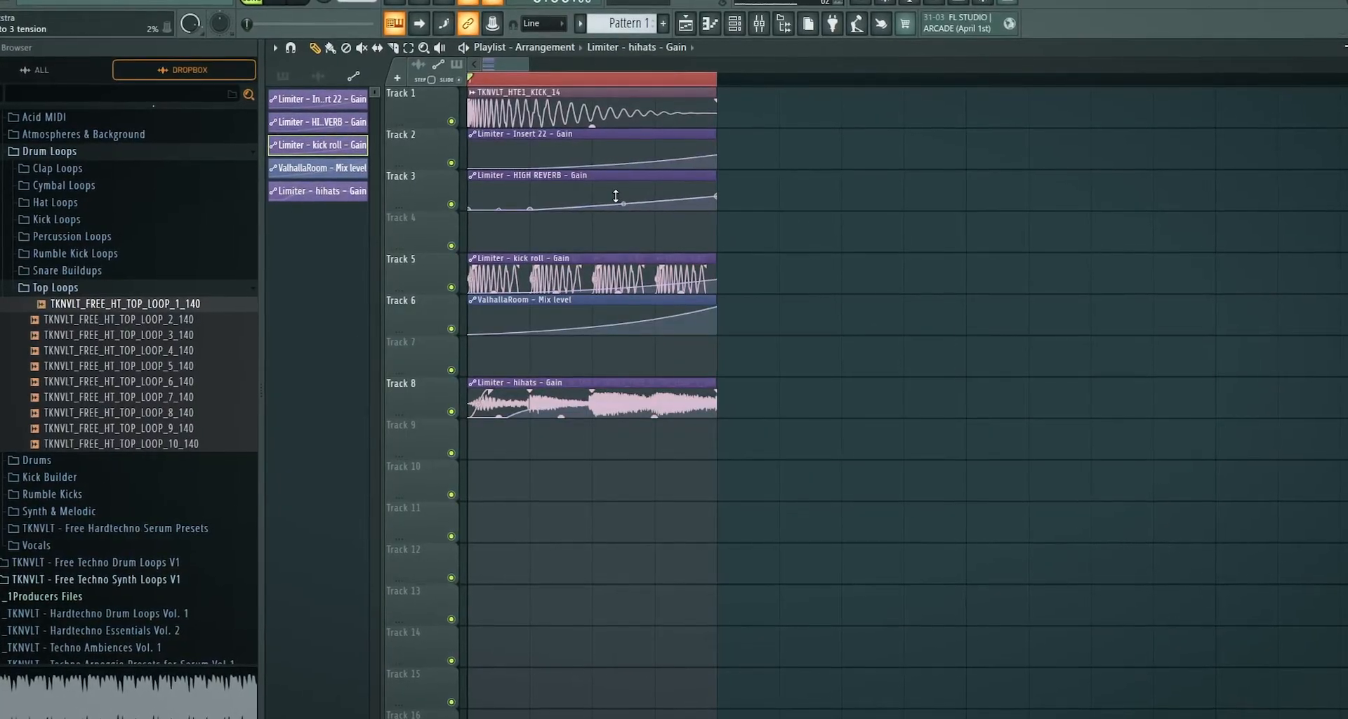
Load FabFilter Pro-Q 3 in slot 3 of the hihats track with a low cut near 100 Hz and a high cut near 2876 Hz.
click(759, 21)
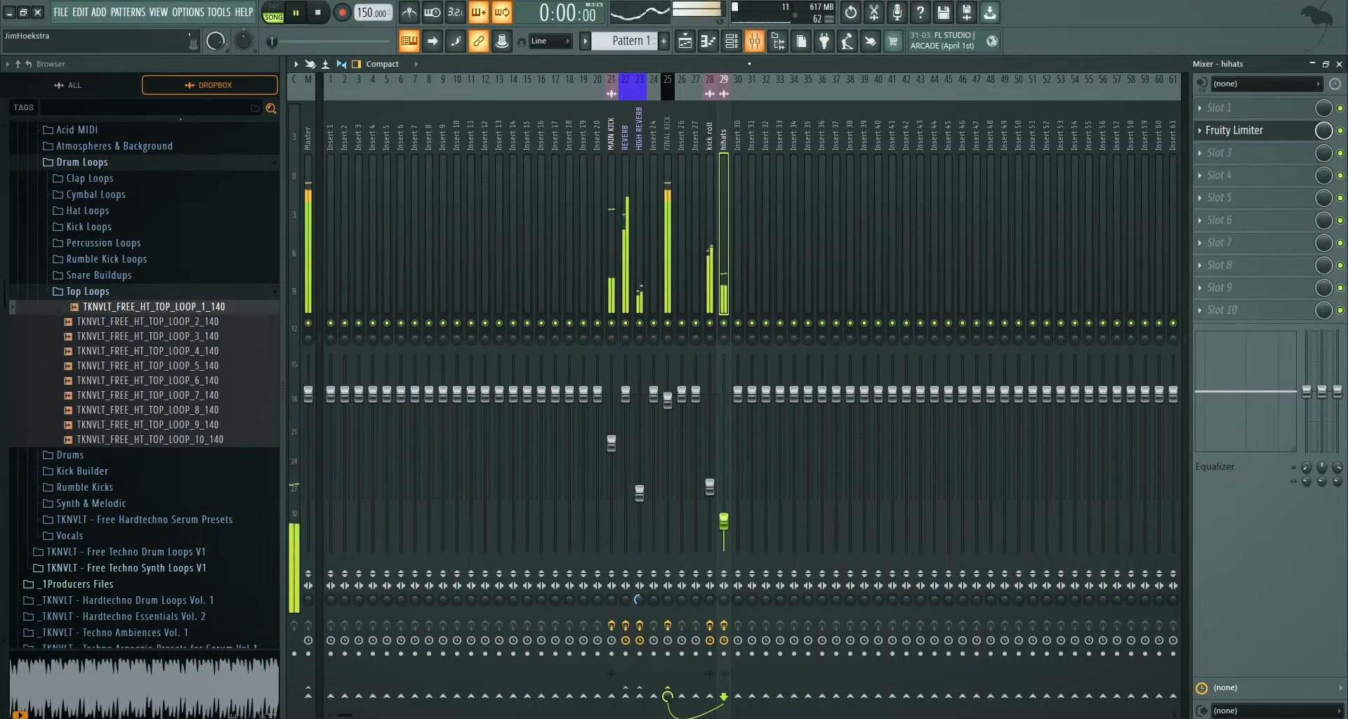
click(1222, 152)
mouse_move(1235, 171)
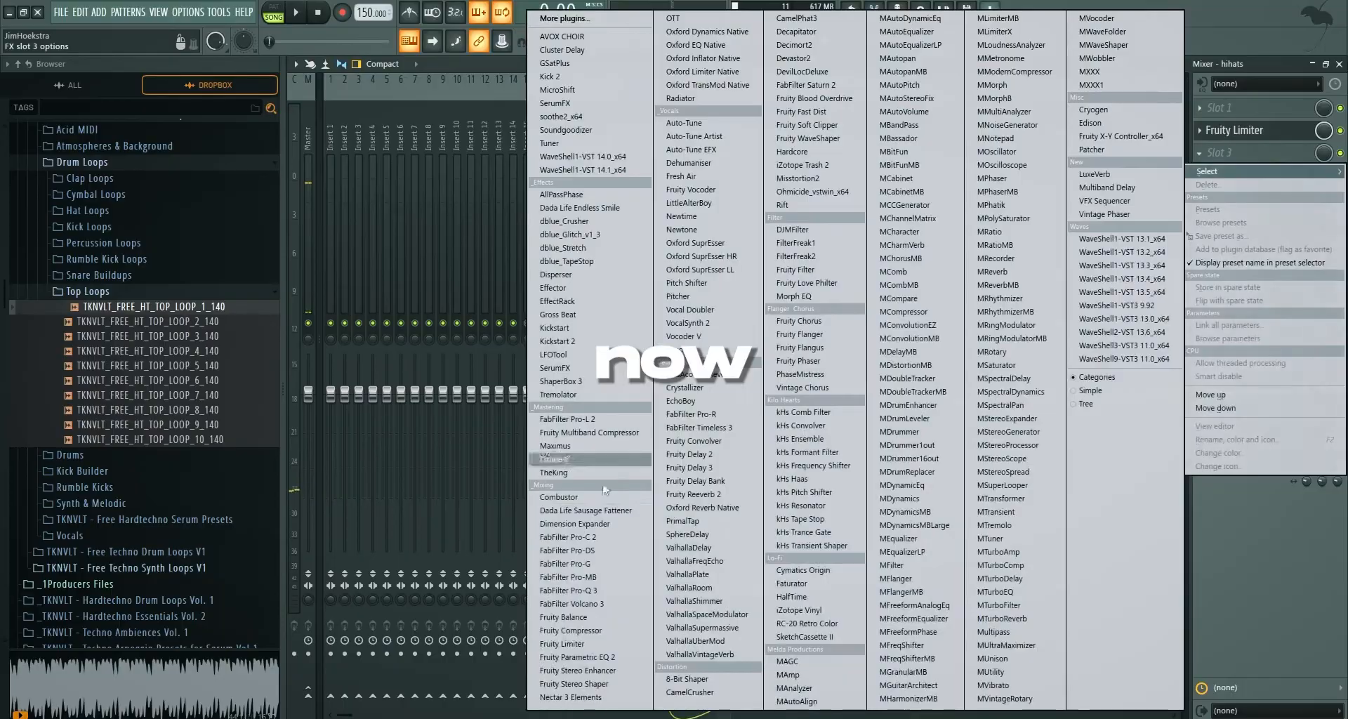
click(594, 591)
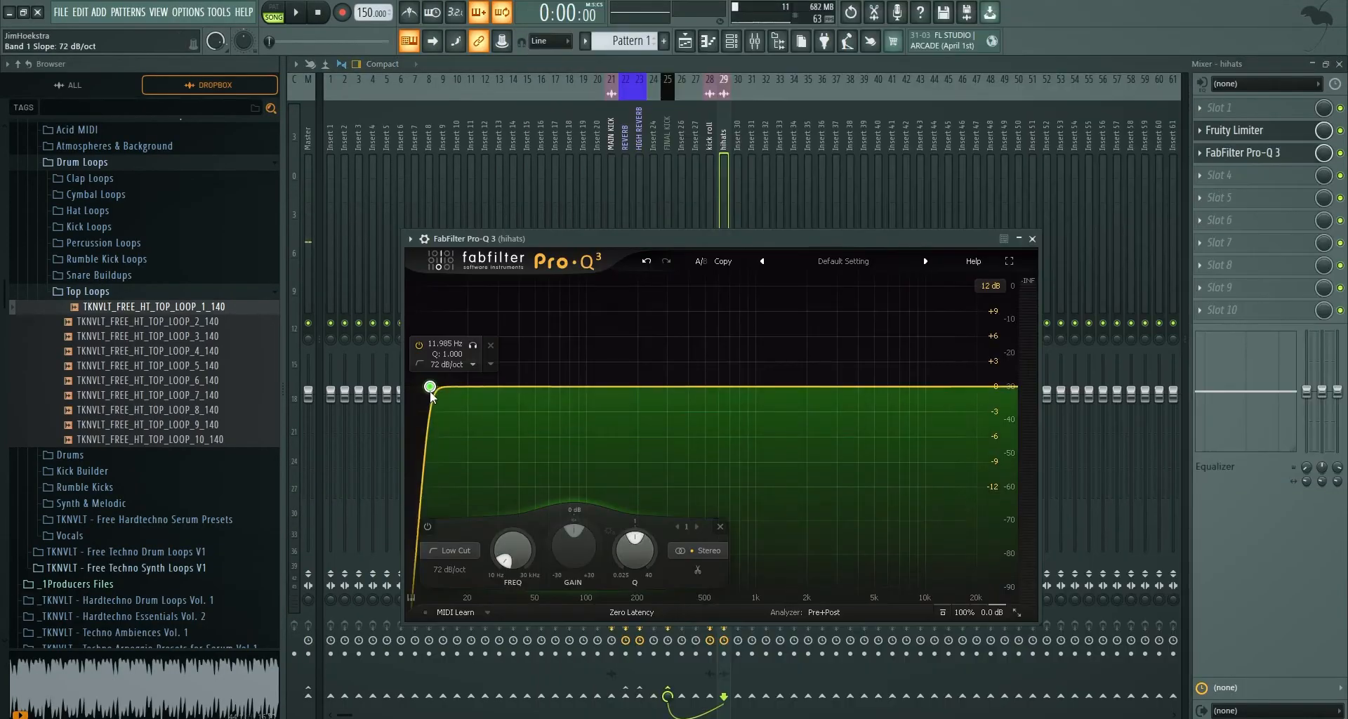
drag(430, 386, 586, 433)
drag(985, 386, 835, 414)
Add a bell boost of about 22.95 dB at 427.5 Hz to the hihats EQ while auditioning.
double_click(714, 364)
key(space)
drag(714, 364, 694, 172)
key(space)
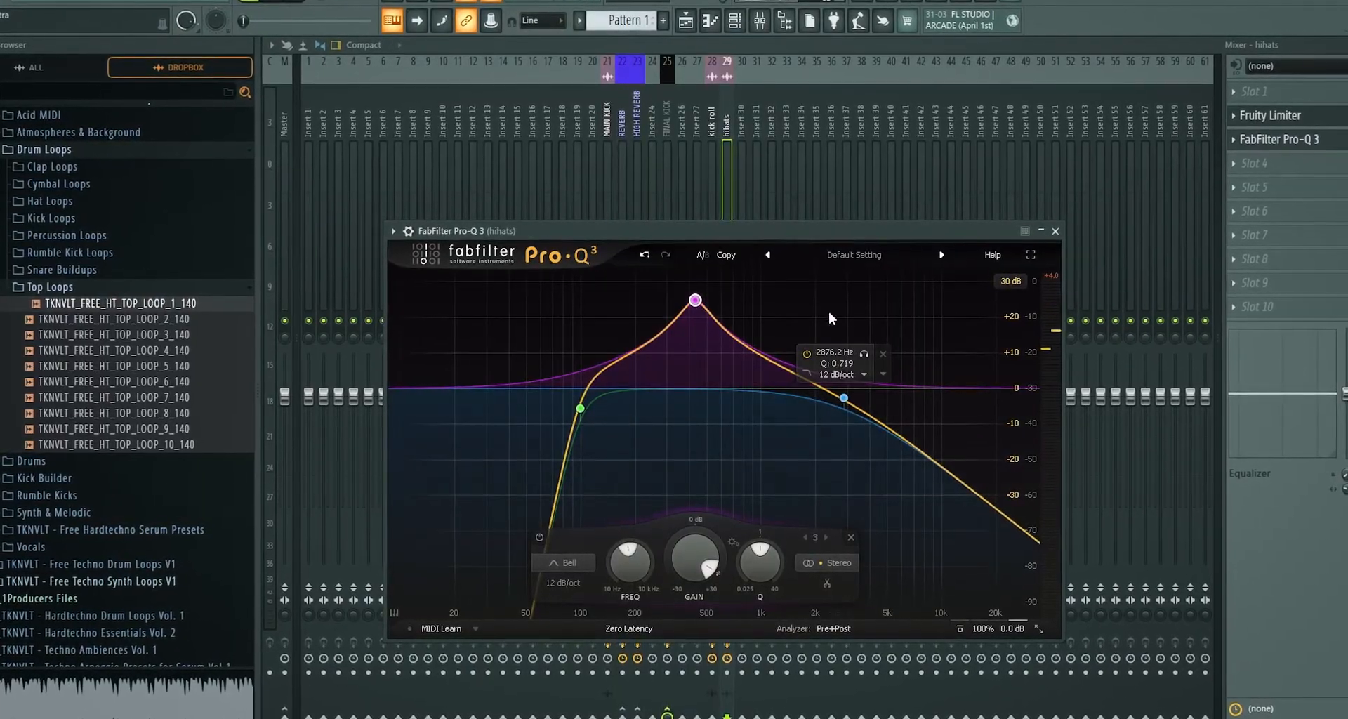
key(space)
drag(672, 320, 693, 294)
key(ctrl+z)
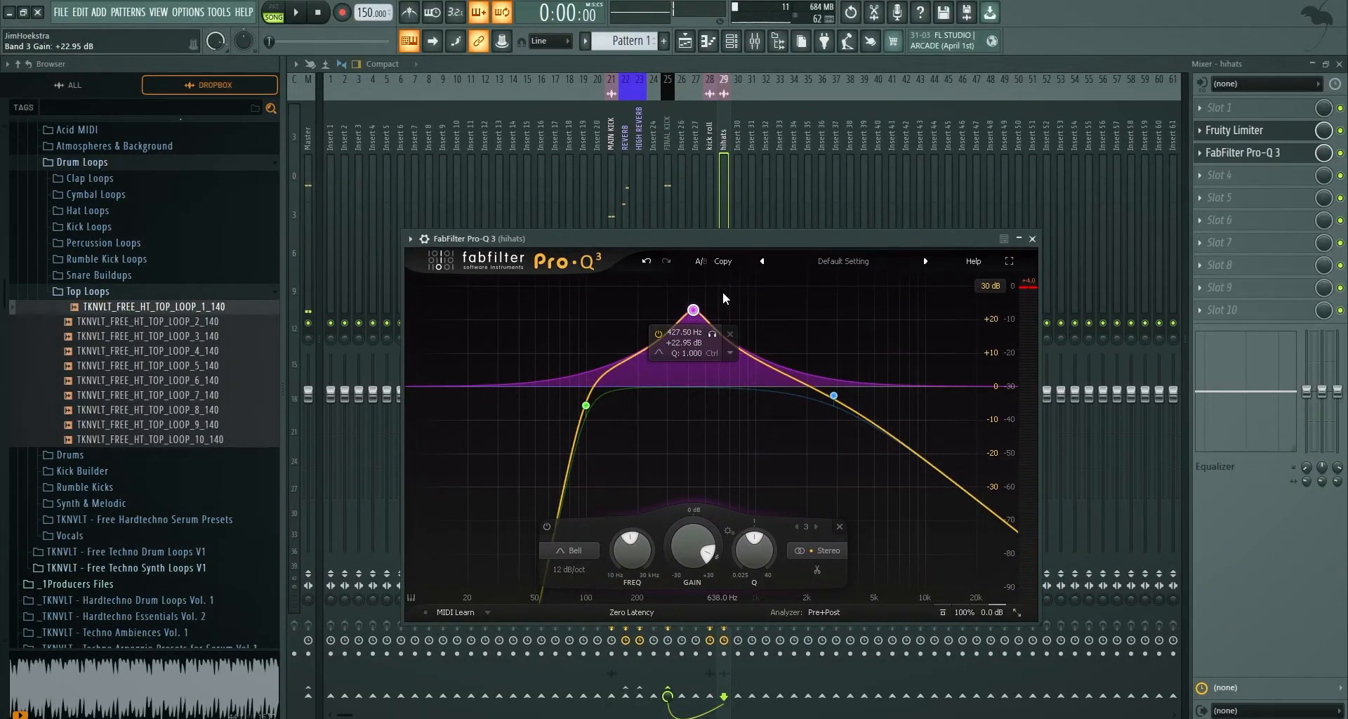
Add a slight dip beside the boosted band and set the bell to about 431.59 Hz and +22.32 dB.
key(space)
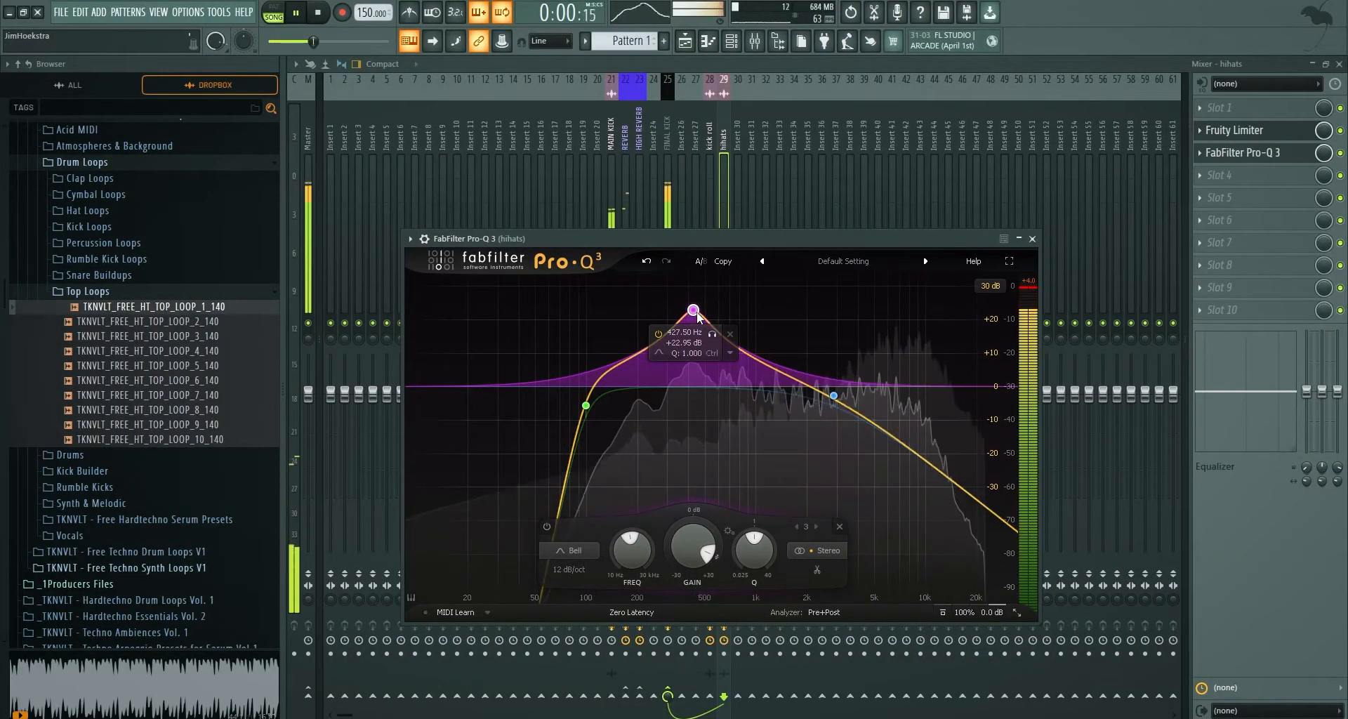
mouse_move(689, 382)
mouse_down()
mouse_move(690, 300)
mouse_move(699, 396)
mouse_up()
drag(694, 297, 694, 311)
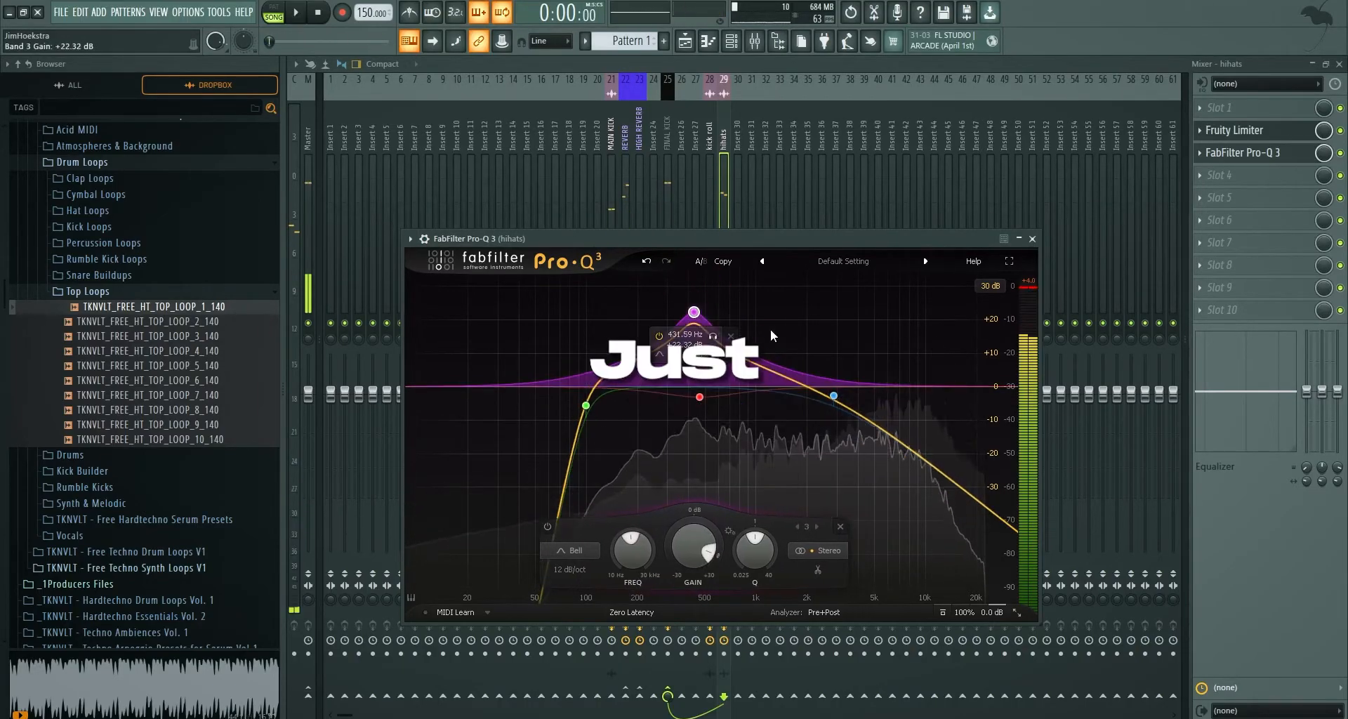
key(space)
Load CamelCrusher ahead of FabFilter Pro-Q 3 on the hihats track and open the effect choices for slot 6.
click(1219, 197)
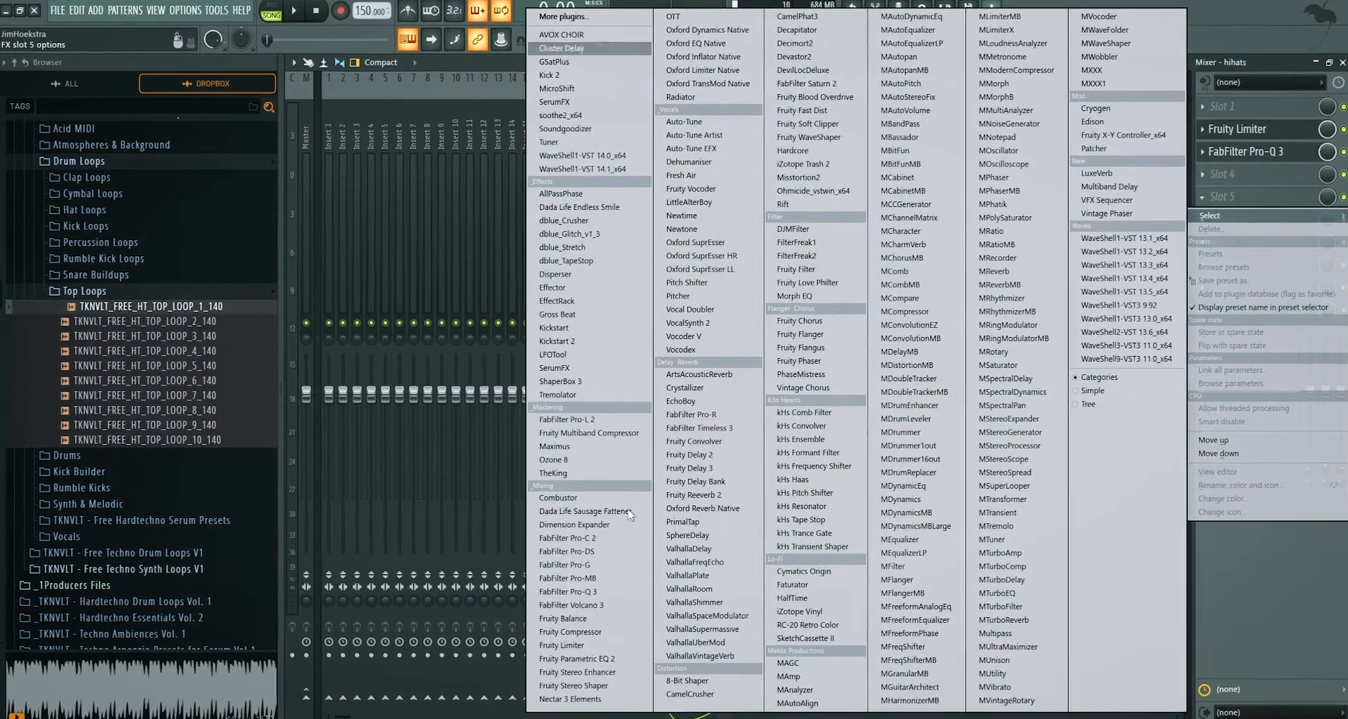
click(690, 695)
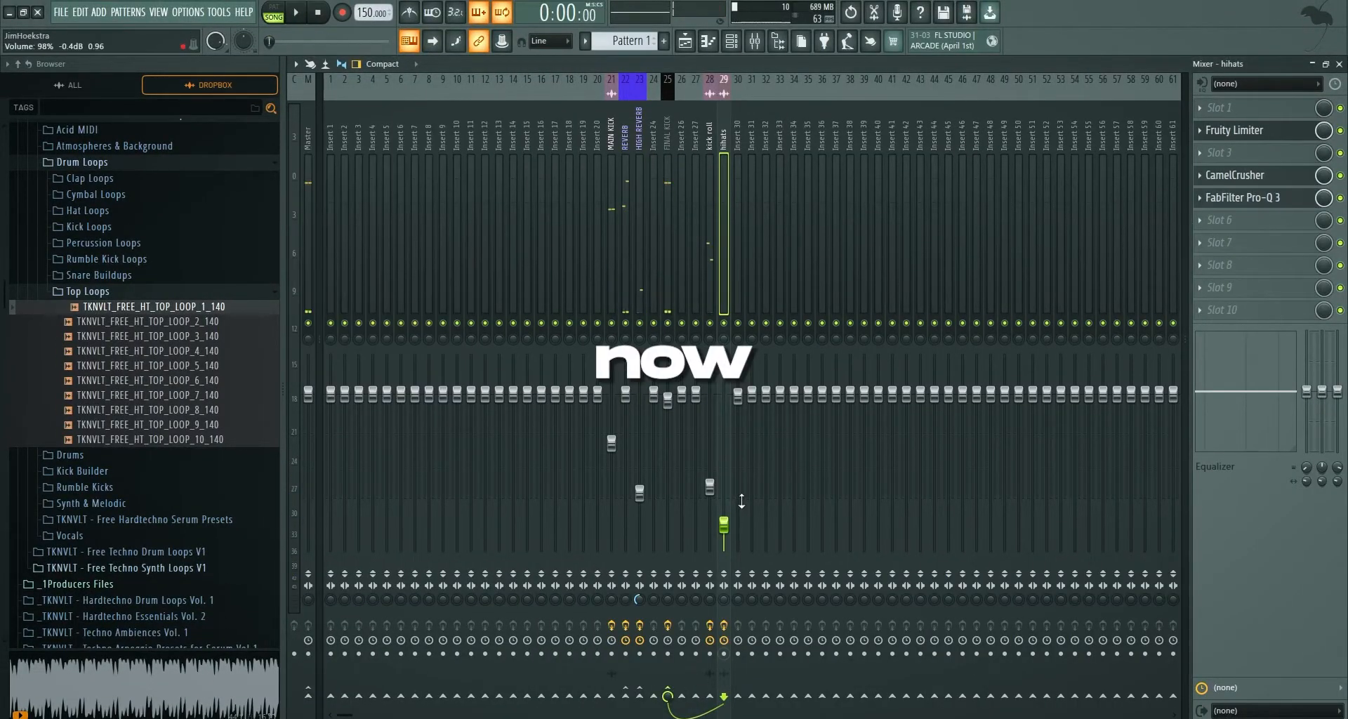
click(1229, 222)
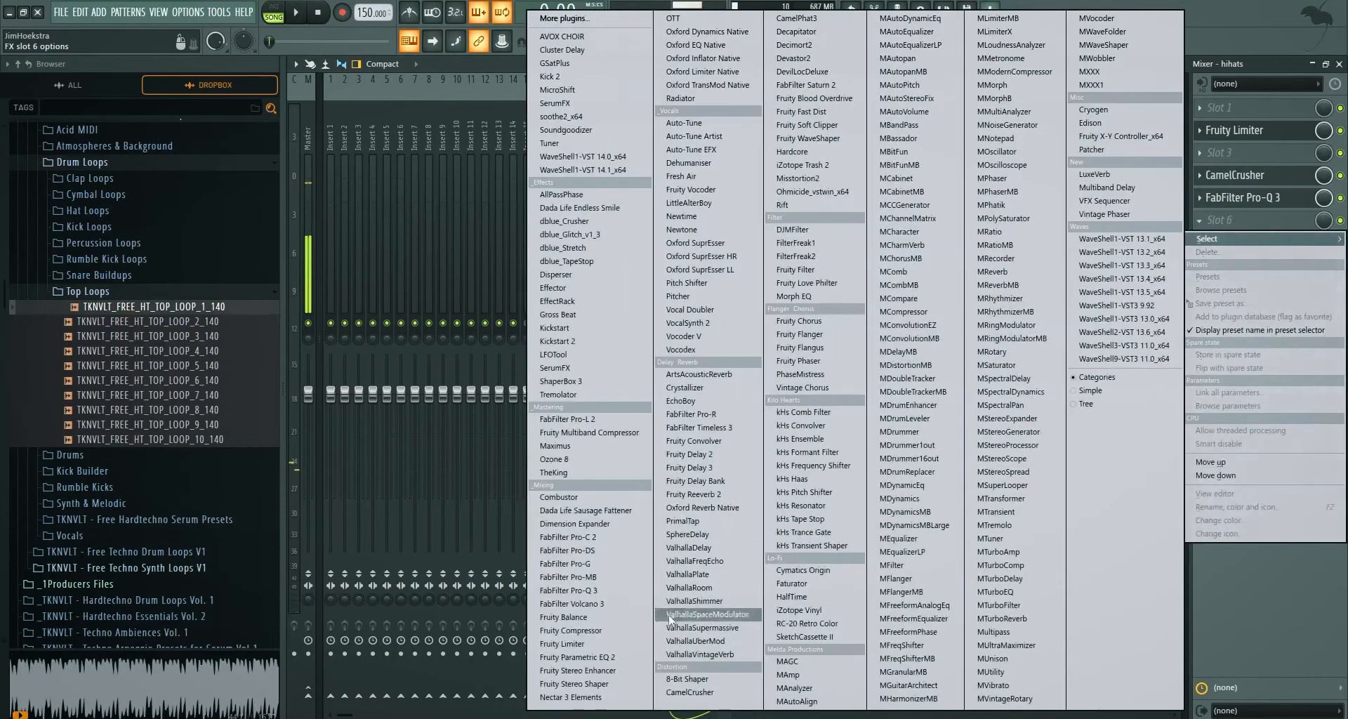
click(410, 172)
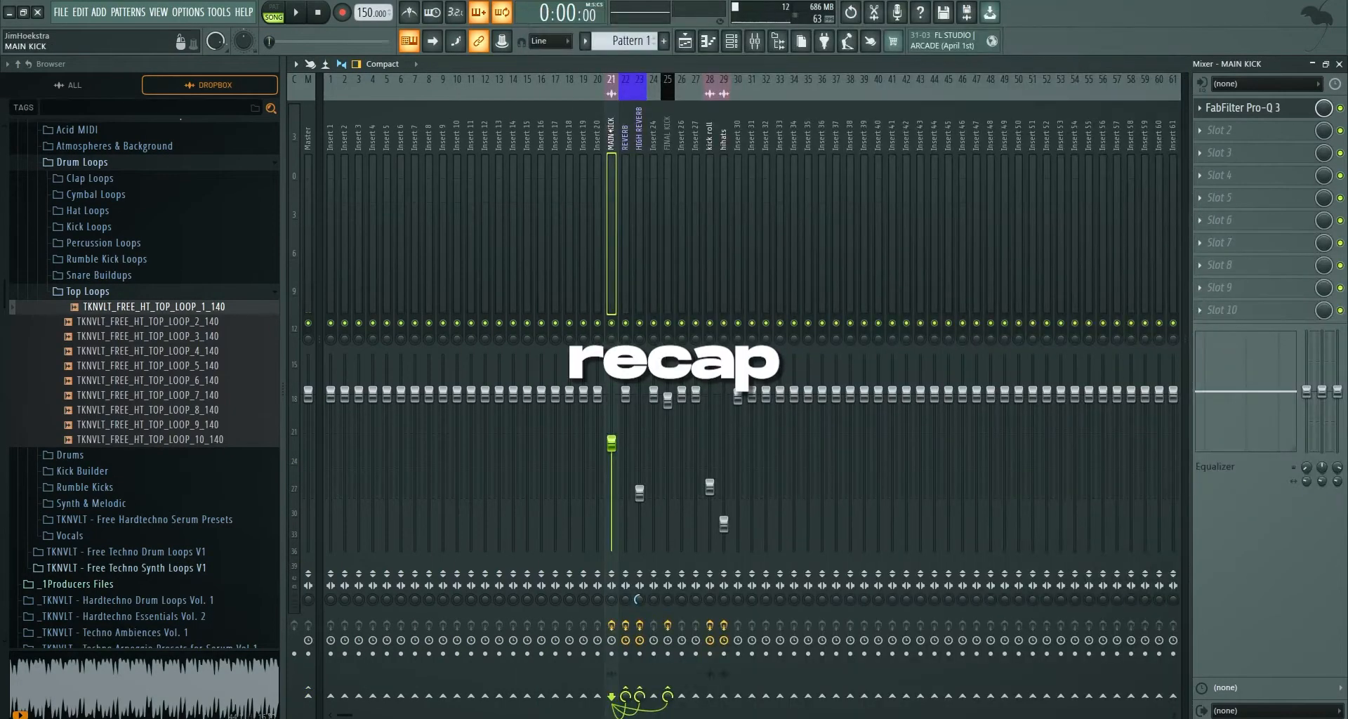
Load ValhallaRoom in slot 3 of the FINAL KICK track and set its mix to about 33.6%.
click(623, 129)
click(709, 130)
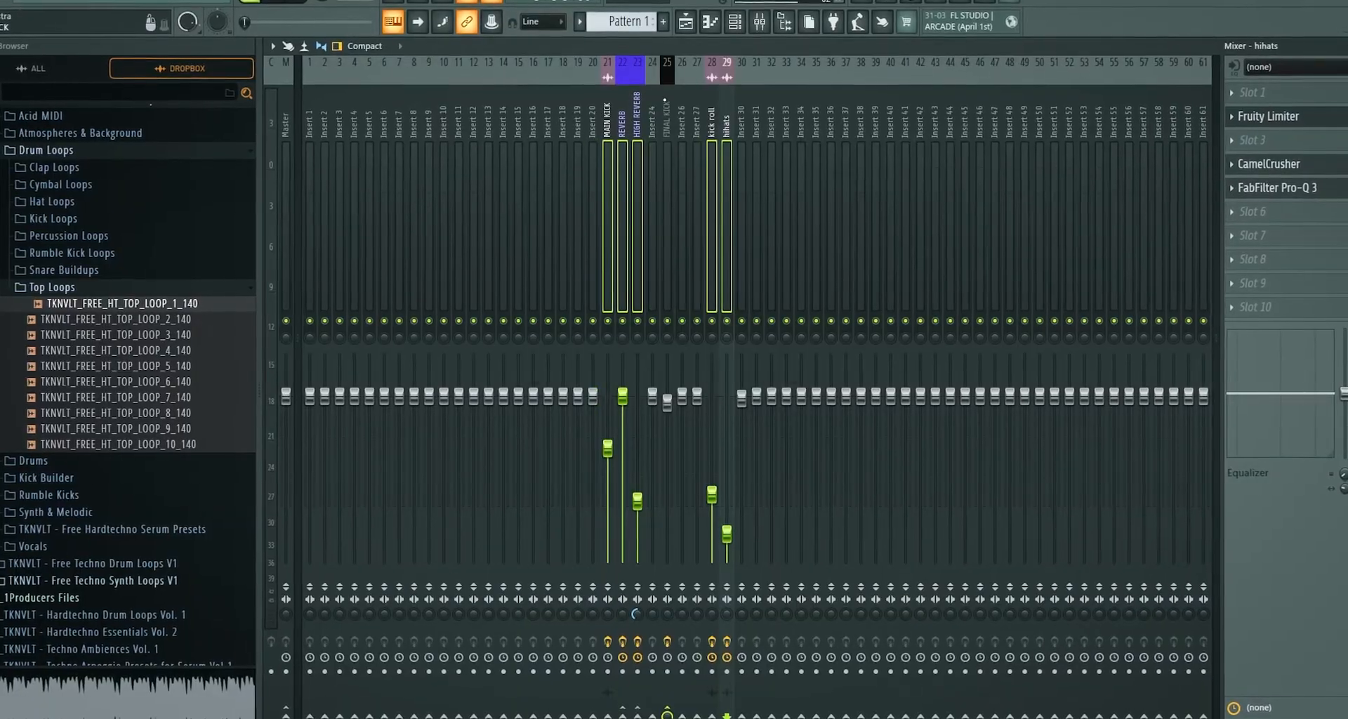
click(1239, 136)
mouse_move(1253, 156)
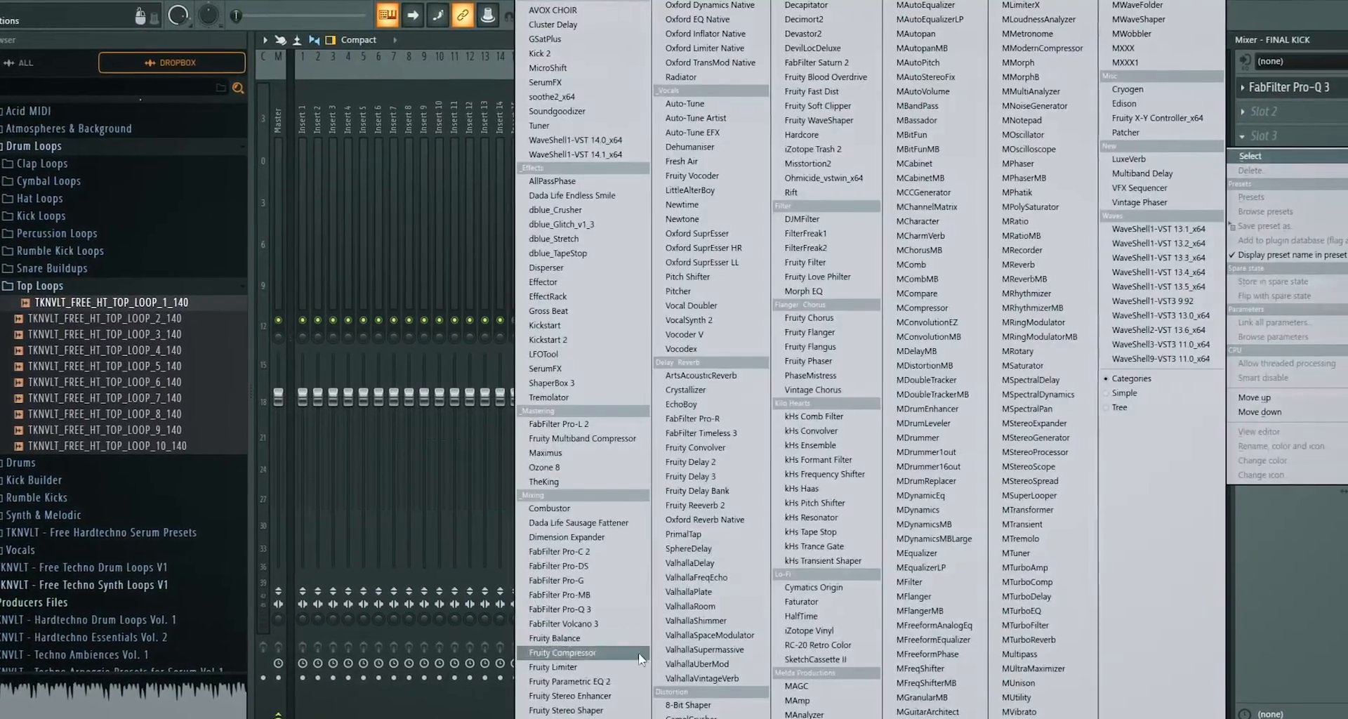
click(706, 607)
drag(441, 441, 437, 463)
mouse_move(386, 368)
mouse_down()
mouse_move(391, 405)
mouse_move(393, 392)
mouse_up()
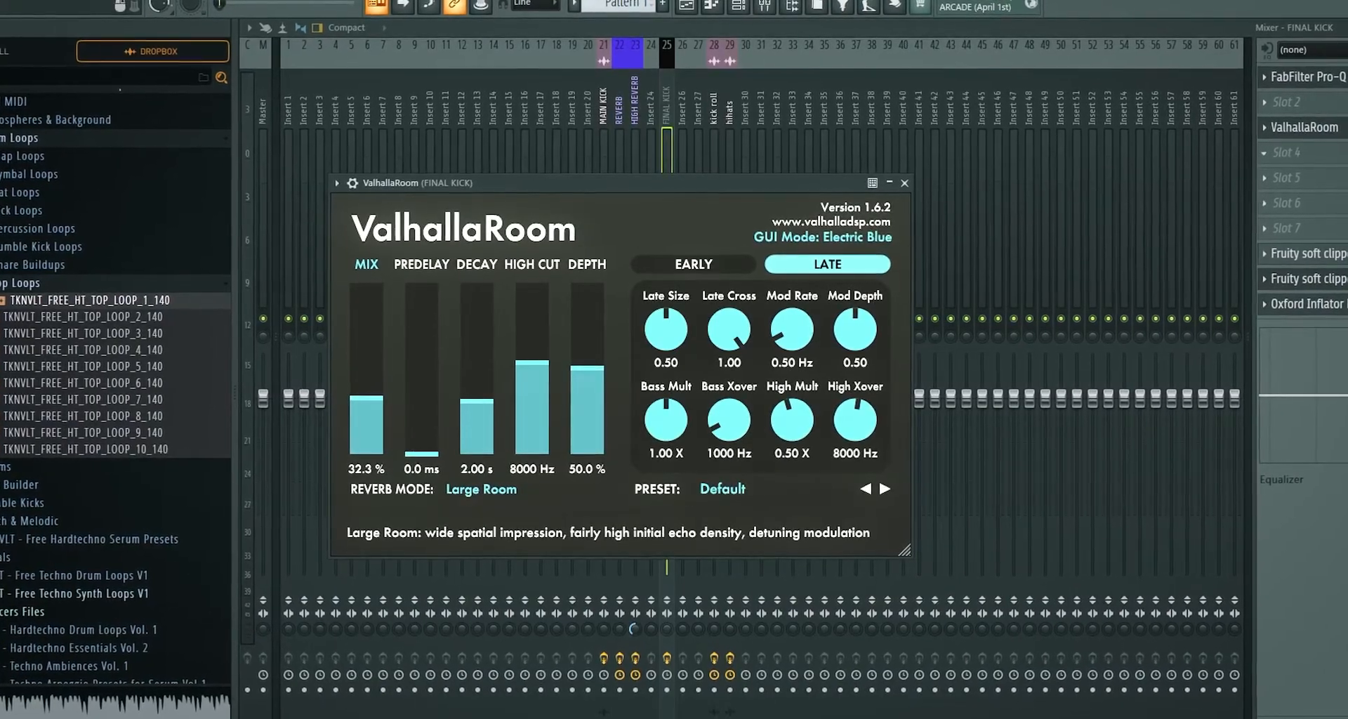
mouse_move(378, 406)
mouse_down()
mouse_move(381, 247)
mouse_move(401, 405)
mouse_up()
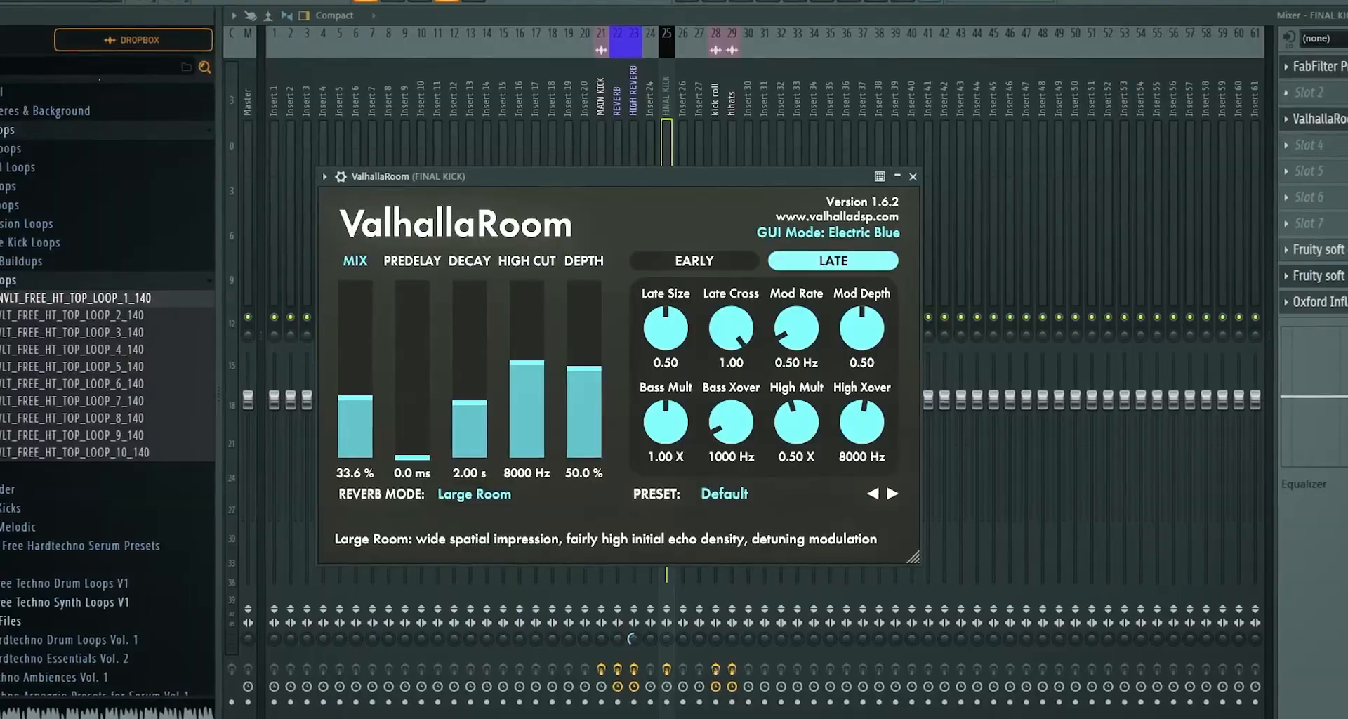
Create an automation clip for the FINAL KICK ValhallaRoom mix and shape it as a curve rising from the start to the end of the loop.
right_click(1279, 89)
click(1116, 404)
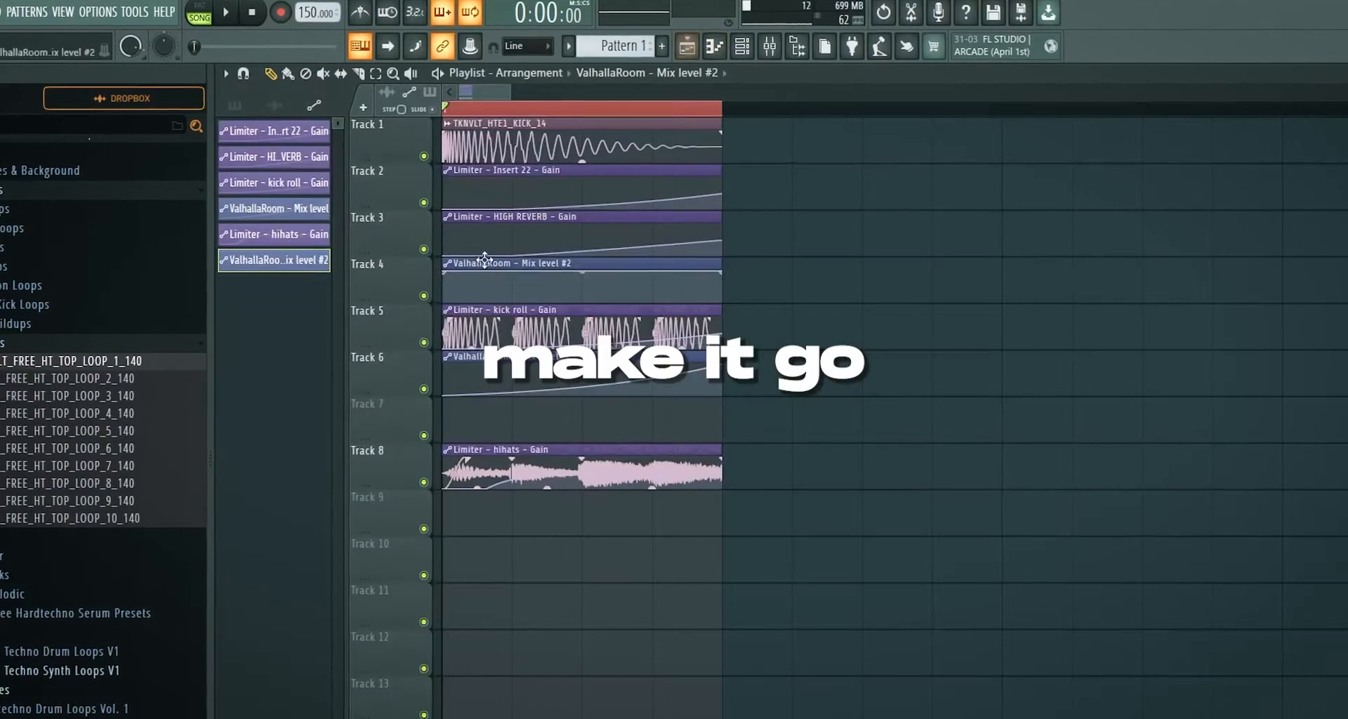
drag(442, 271, 443, 302)
right_click(512, 301)
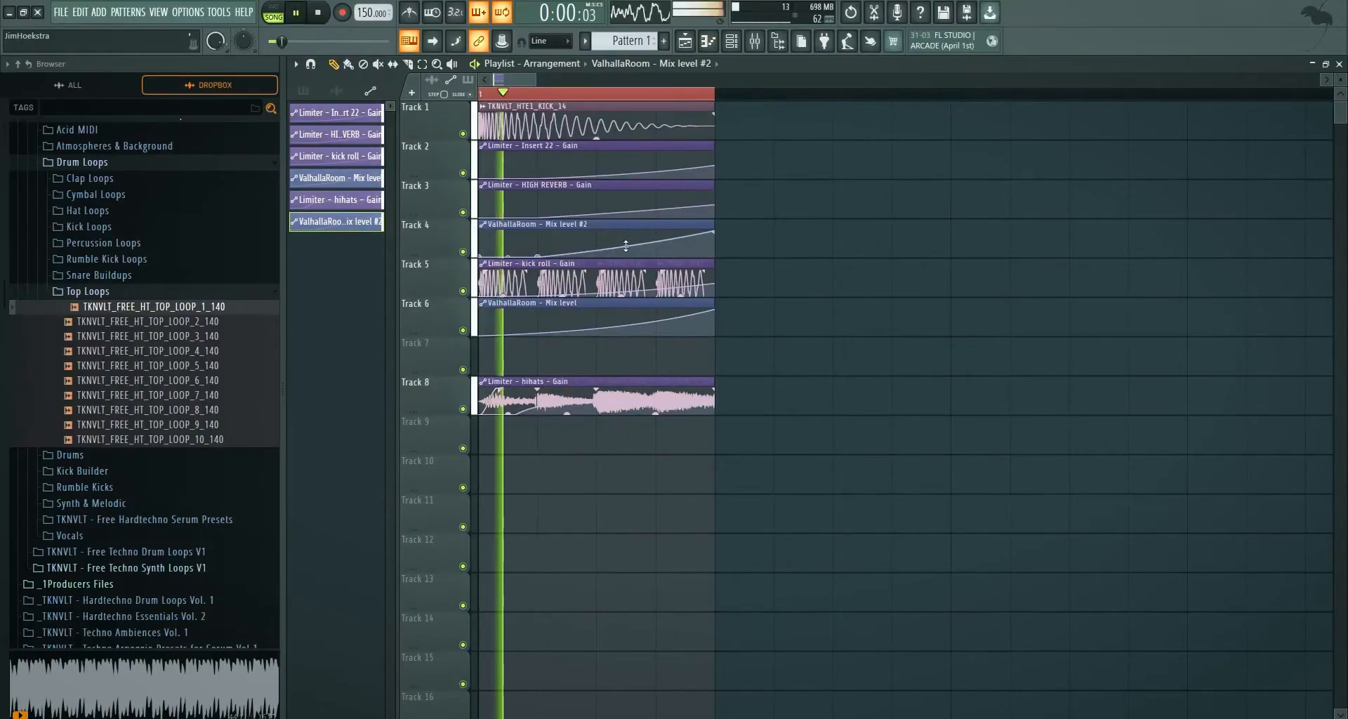
Place ValhallaRoom ahead of FabFilter Pro-Q 3 on the FINAL KICK track, with the EQ's 72 dB/oct low cut at about 197.53 Hz.
click(756, 42)
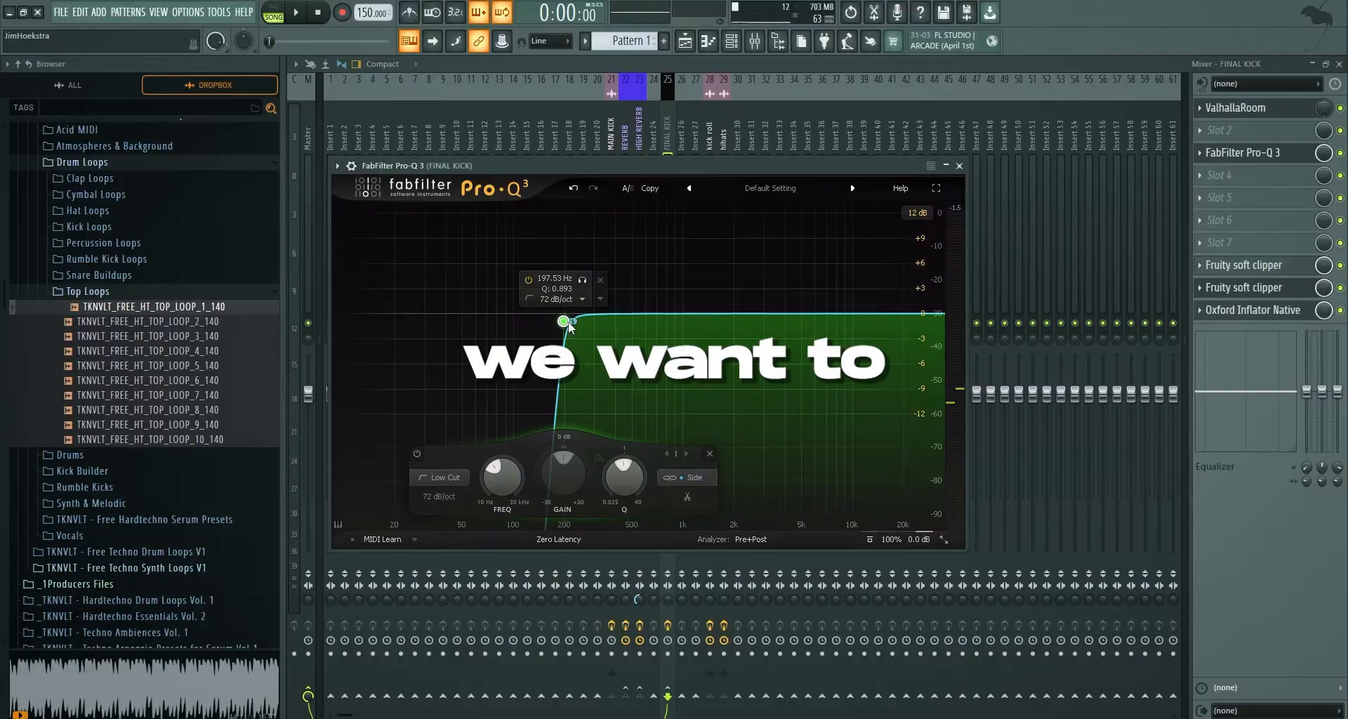
click(1253, 109)
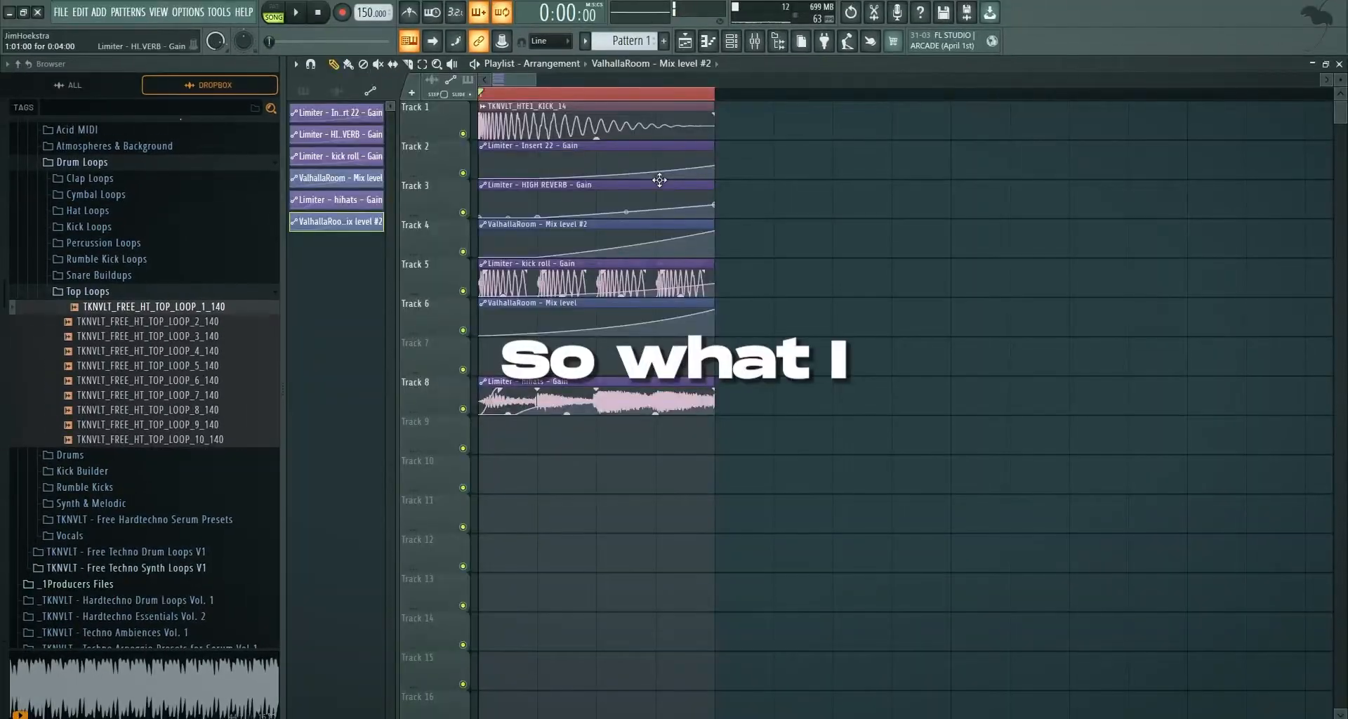
Reshape the rise of the Limiter - Insert 22 gain automation on Track 2 while auditioning the loop.
drag(890, 174, 484, 162)
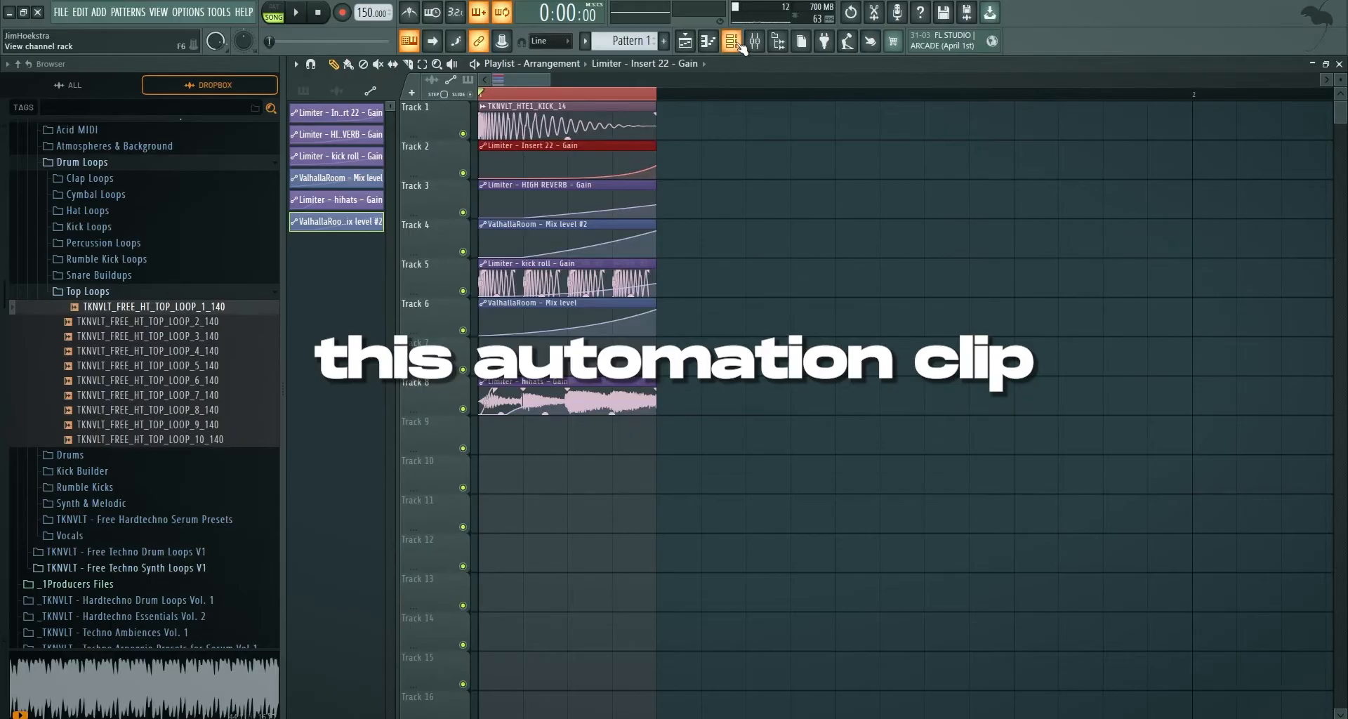
key(F9)
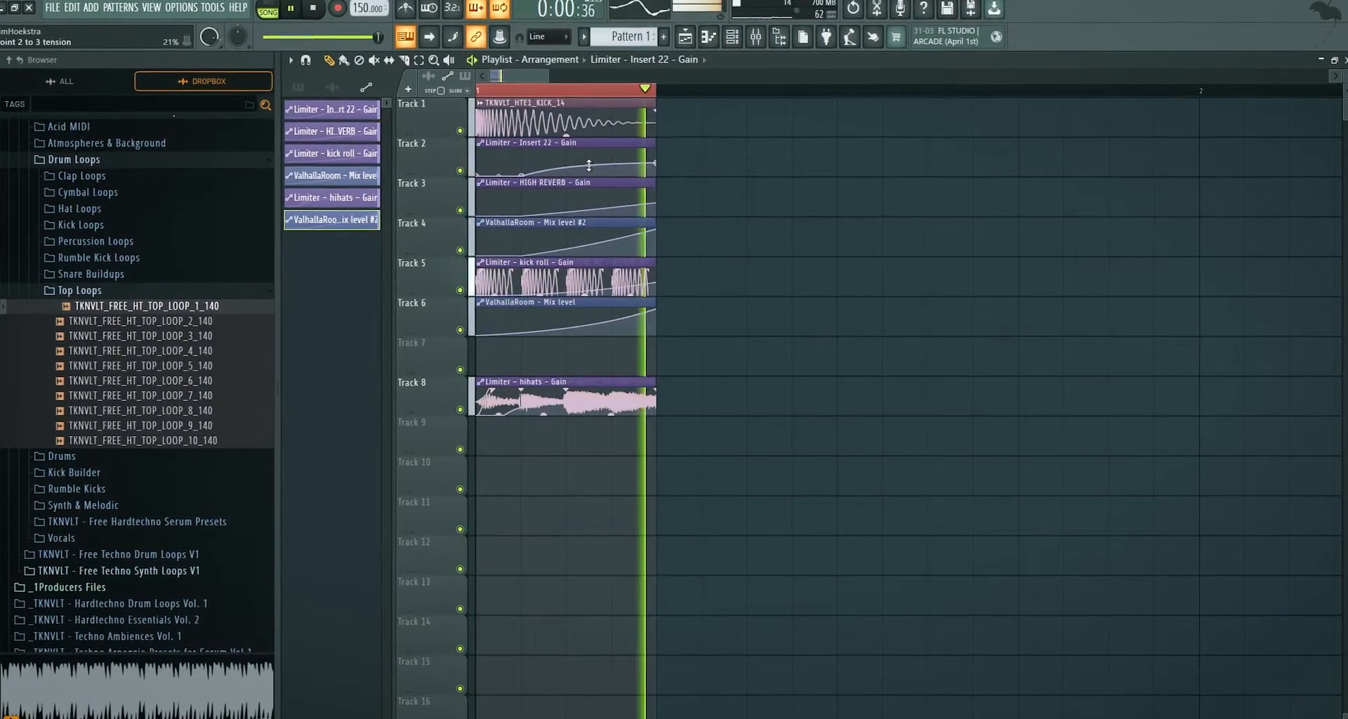
key(space)
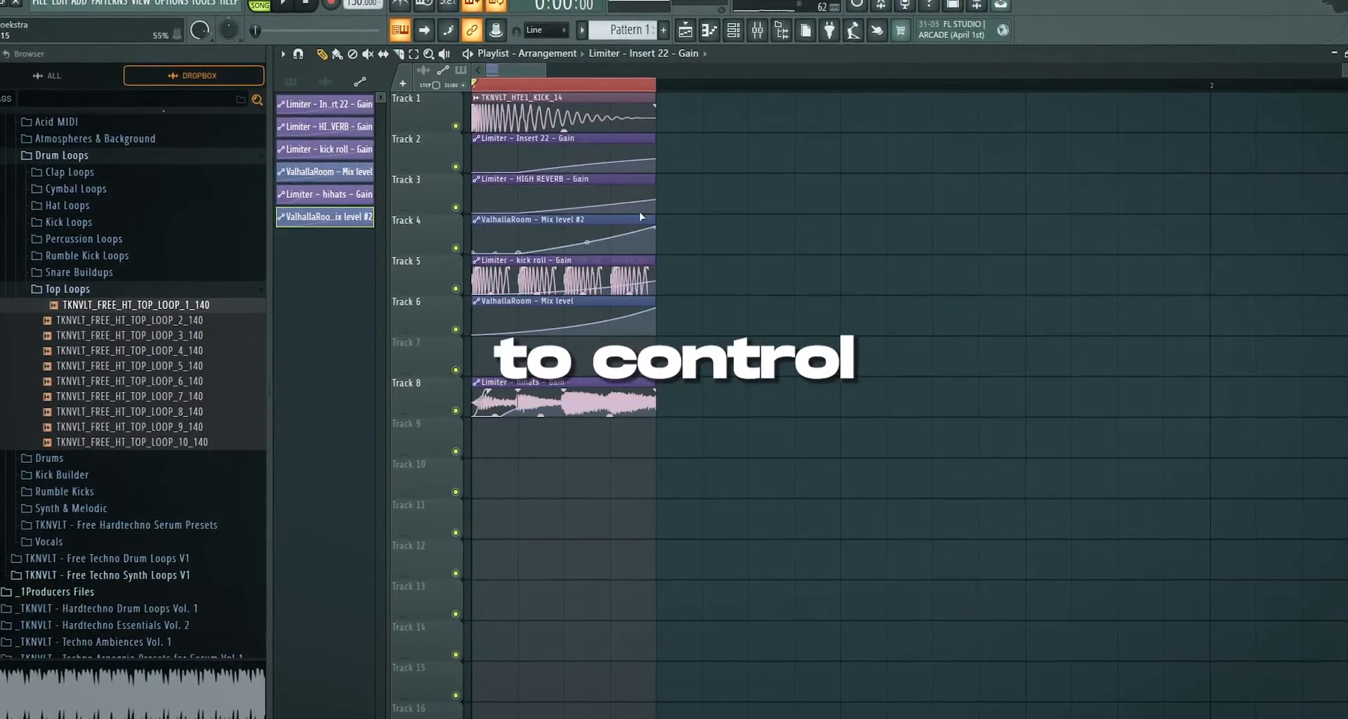
drag(642, 151, 605, 321)
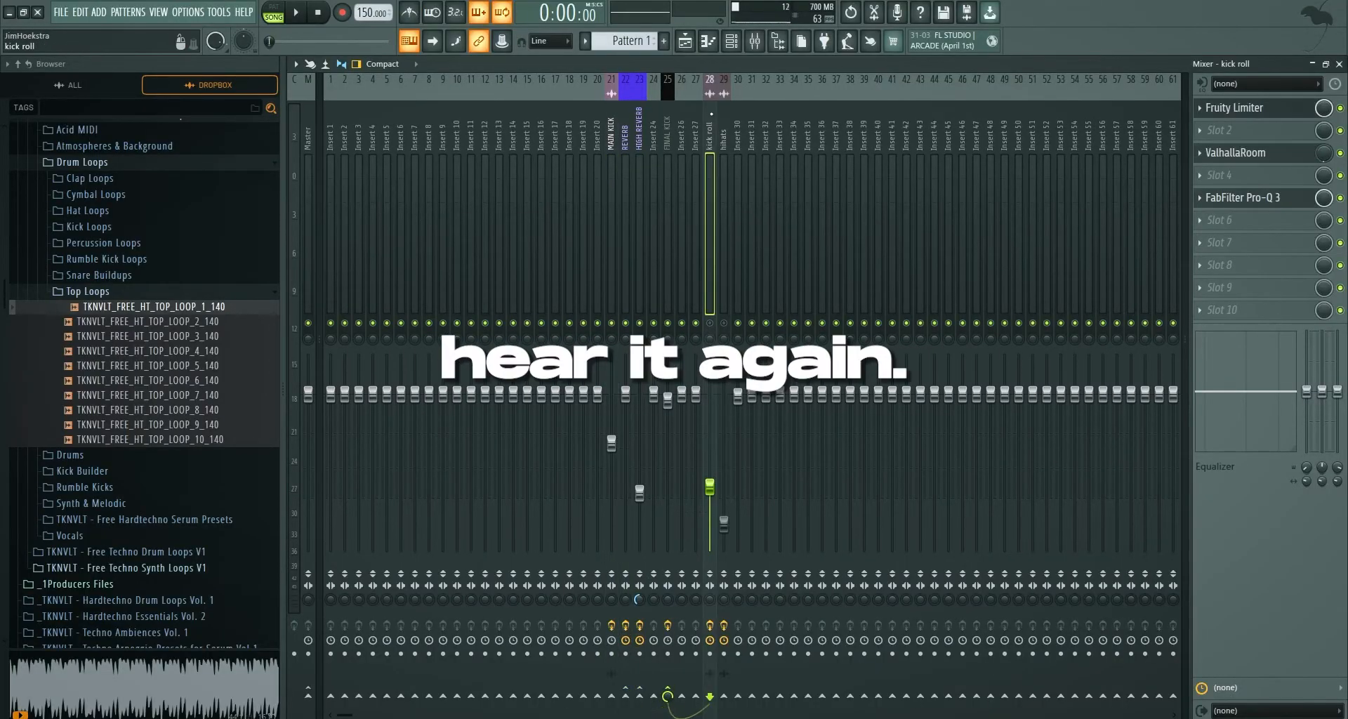
Load SerumFX in slot 5 of the FINAL KICK track and enable its compressor in multiband mode.
click(706, 42)
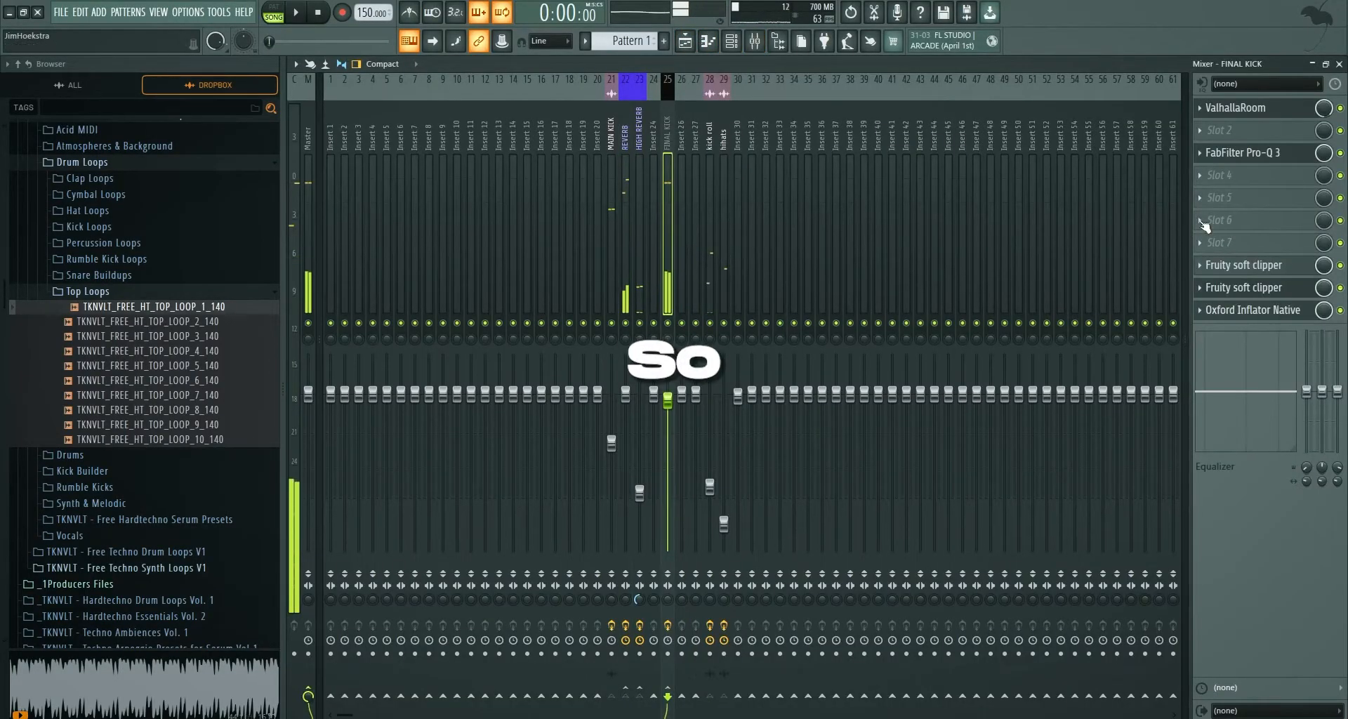
click(1218, 197)
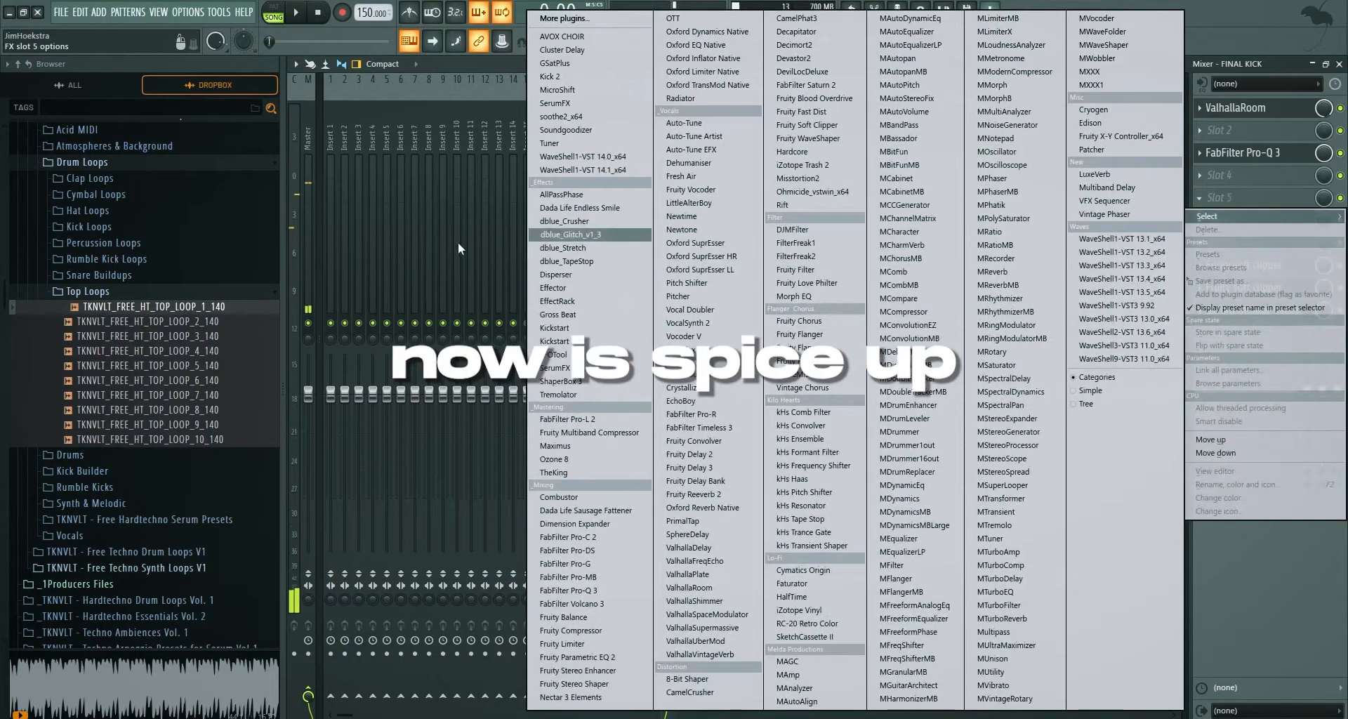
click(445, 178)
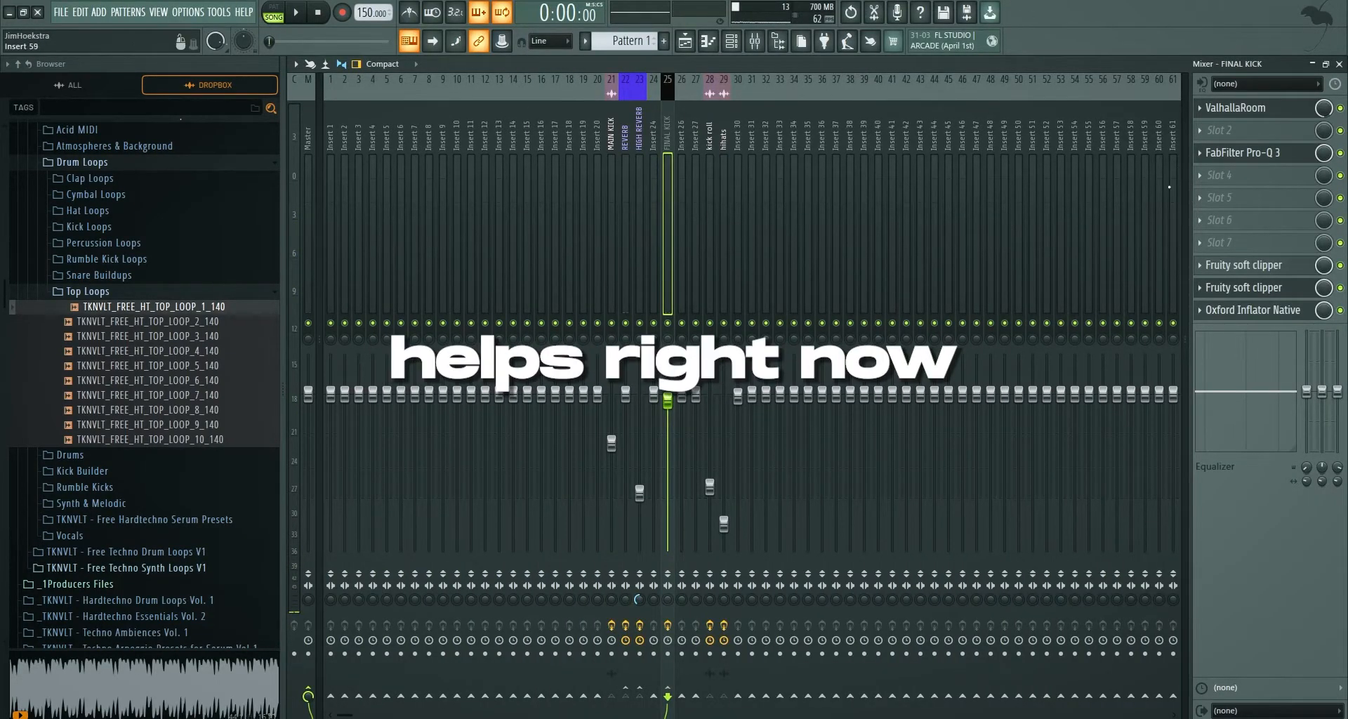
click(1218, 197)
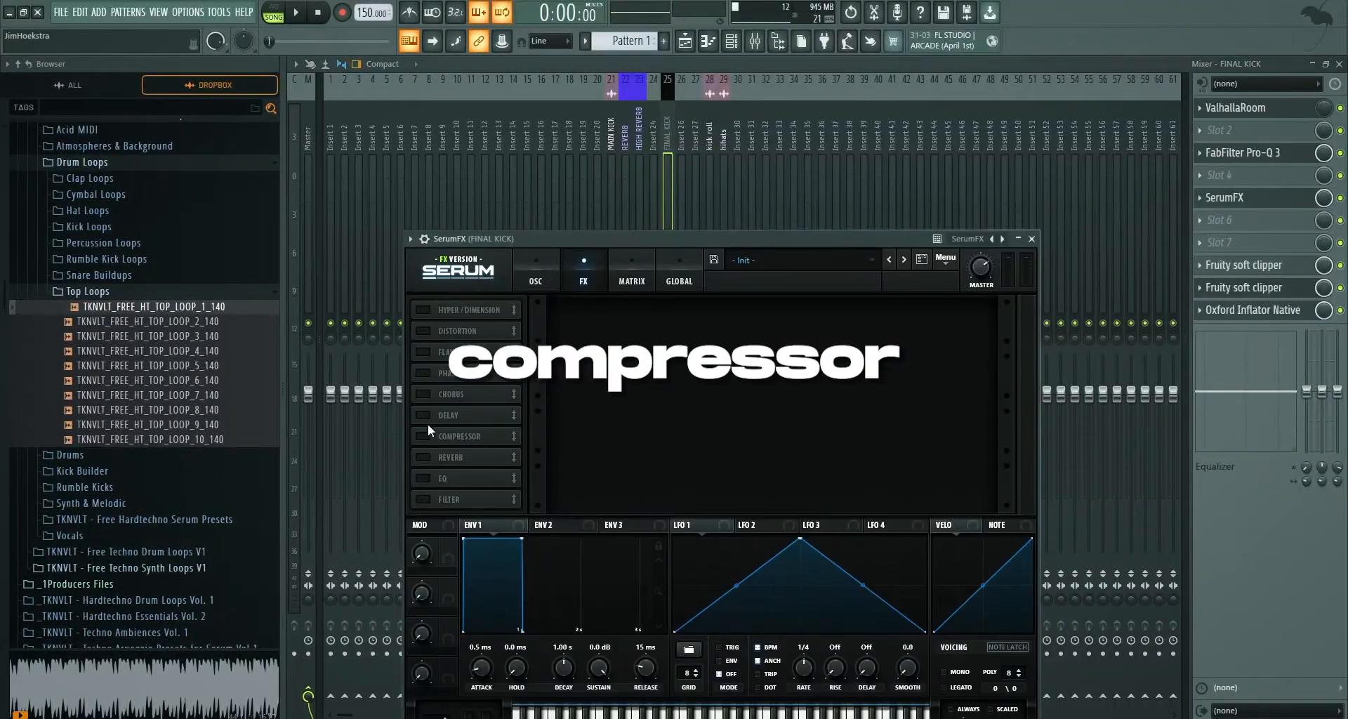
click(424, 436)
click(835, 337)
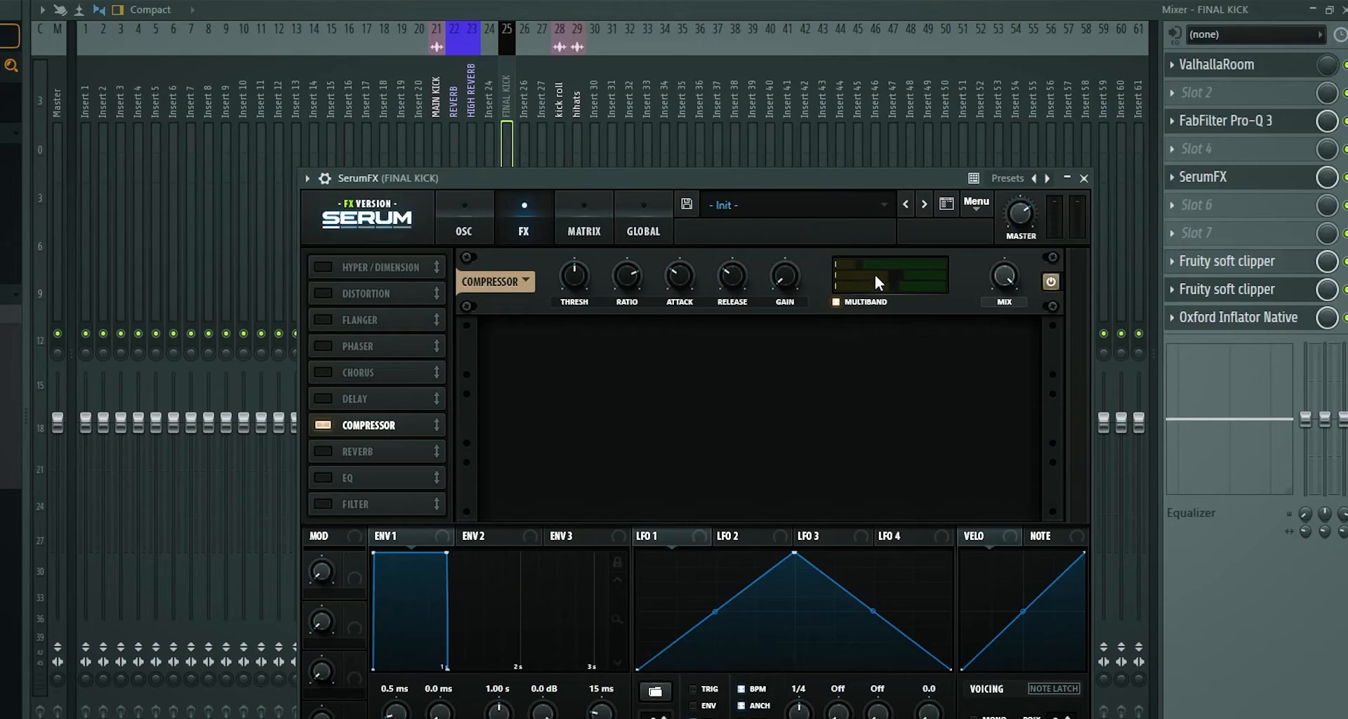
Set the SerumFX compressor's threshold to about -10.4 dB and its ratio to 2:1 while listening.
drag(888, 276, 695, 299)
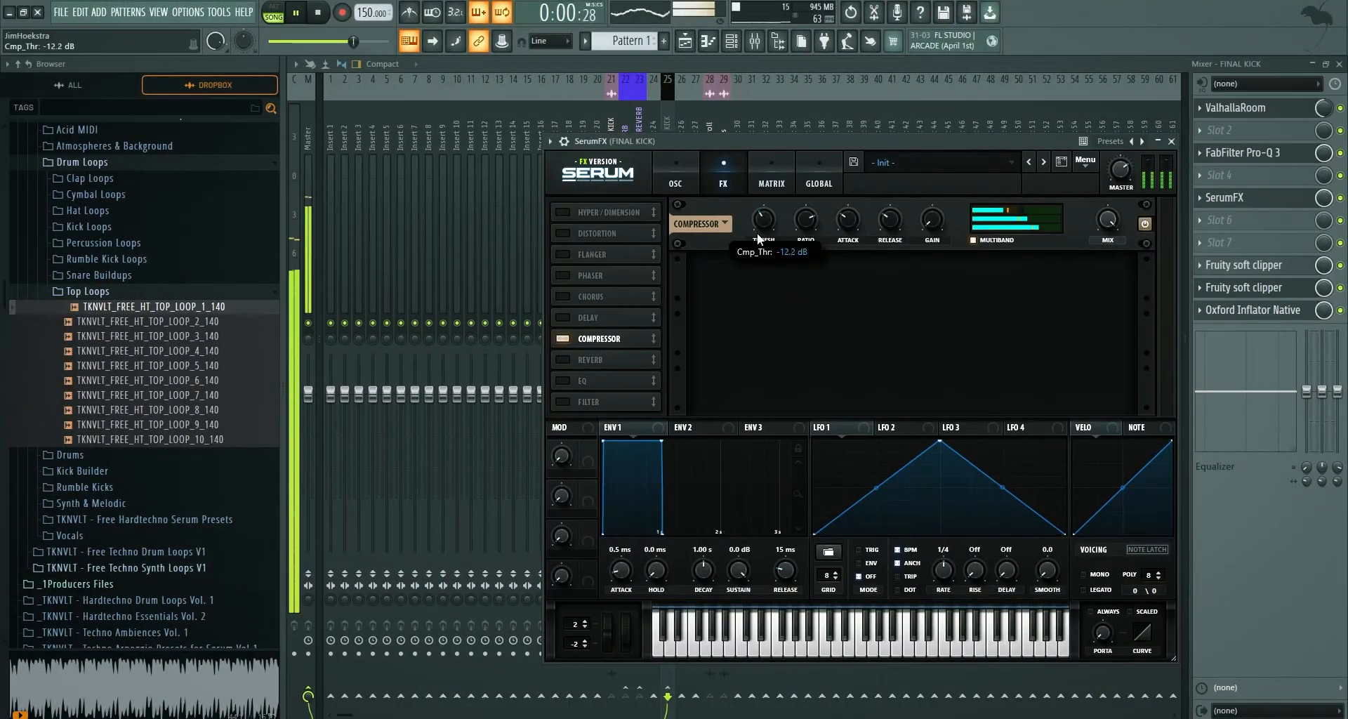
drag(764, 219, 770, 189)
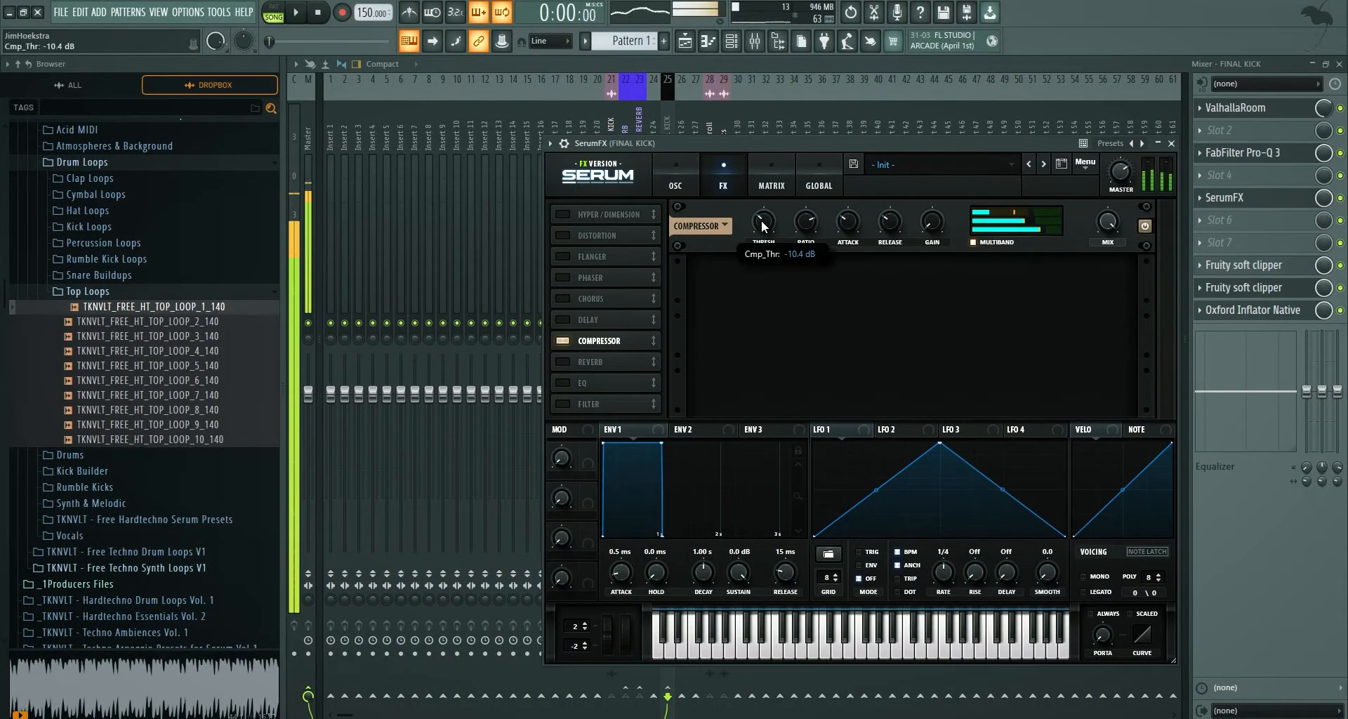
drag(769, 144, 769, 143)
key(space)
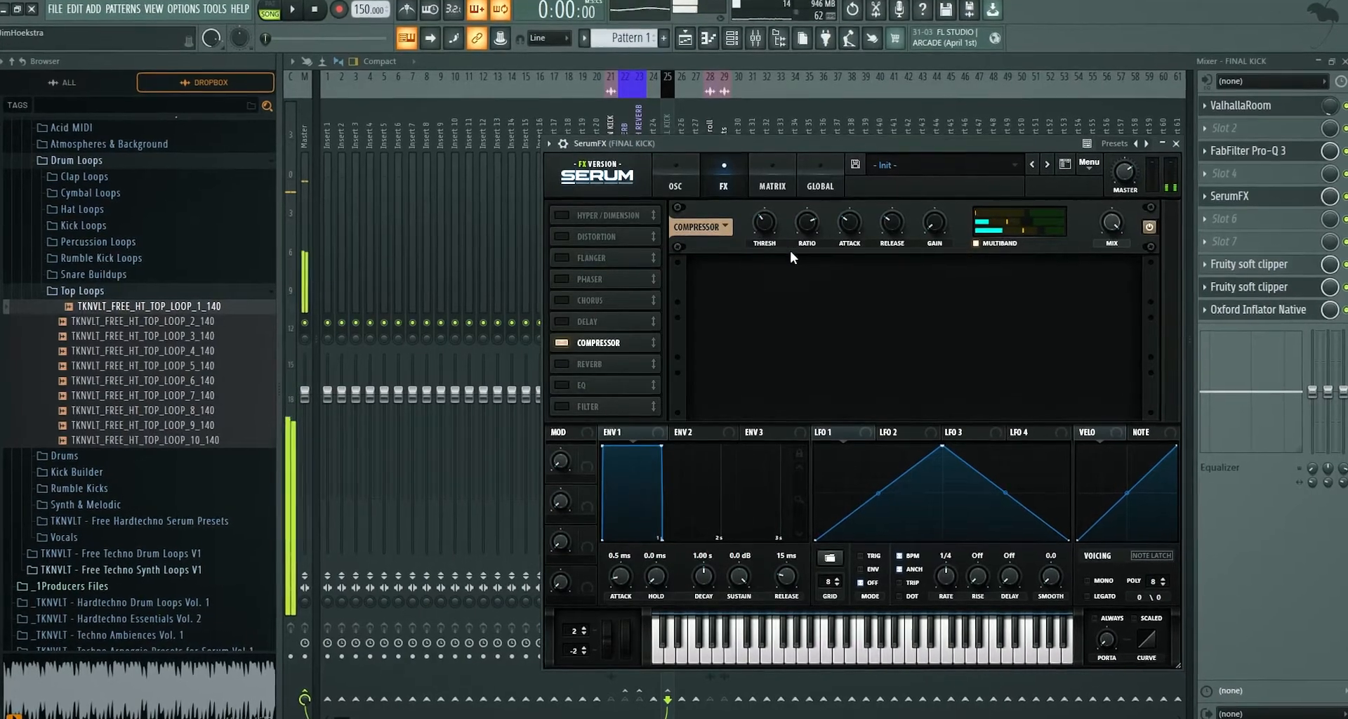
drag(818, 222, 818, 244)
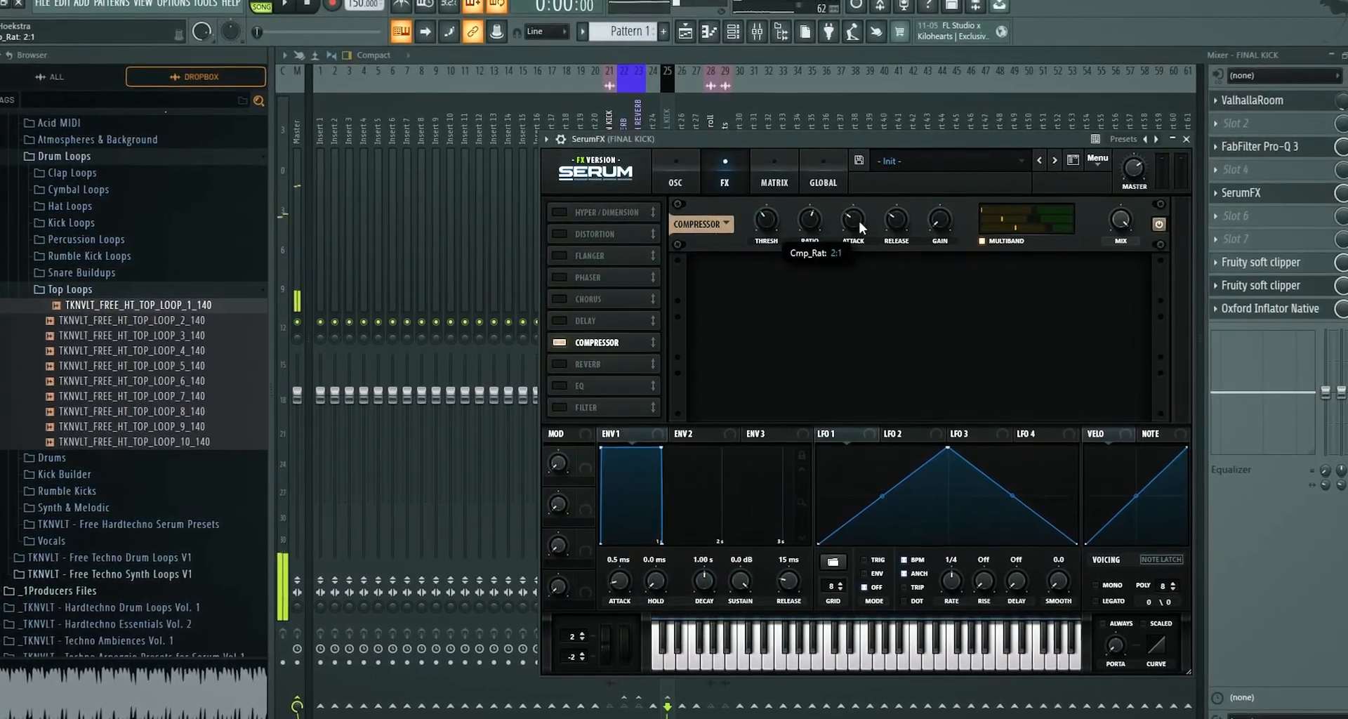
Fine-tune the SerumFX compressor's mix by ear during playback, settling around 82.
key(space)
drag(1123, 221, 1135, 264)
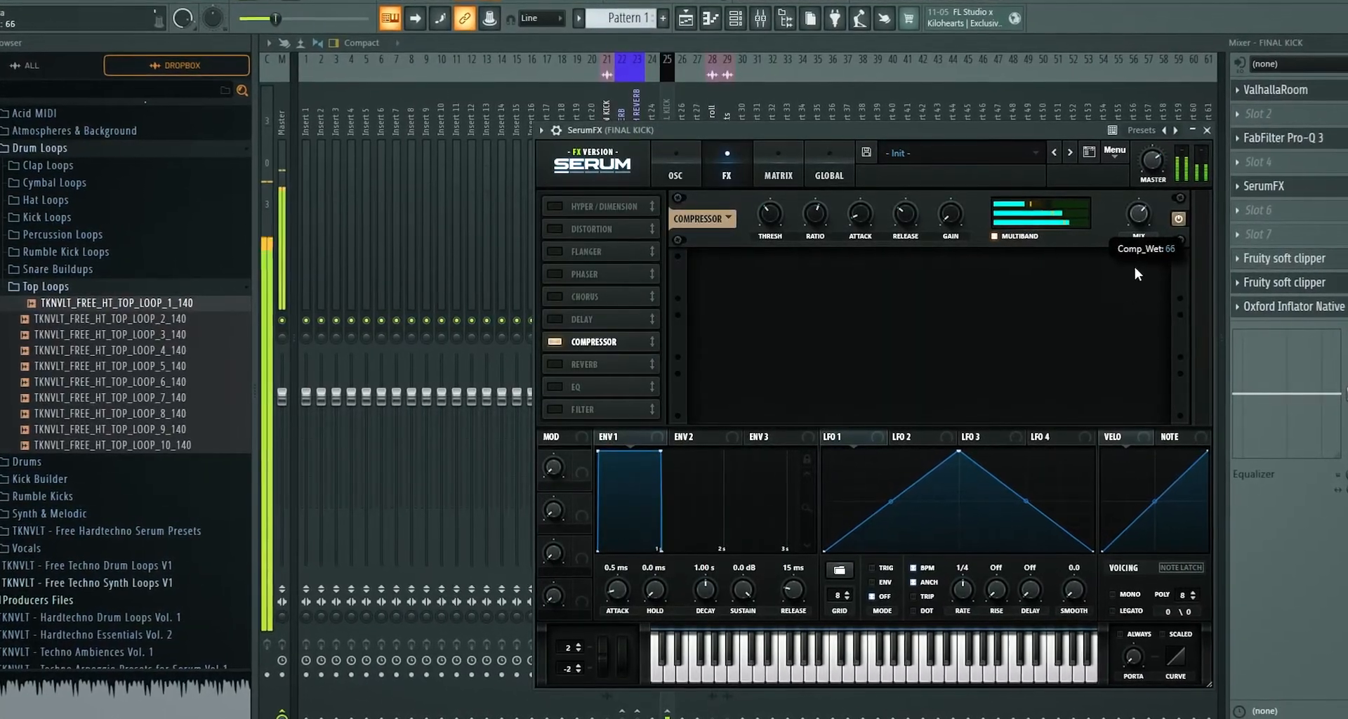
click(298, 0)
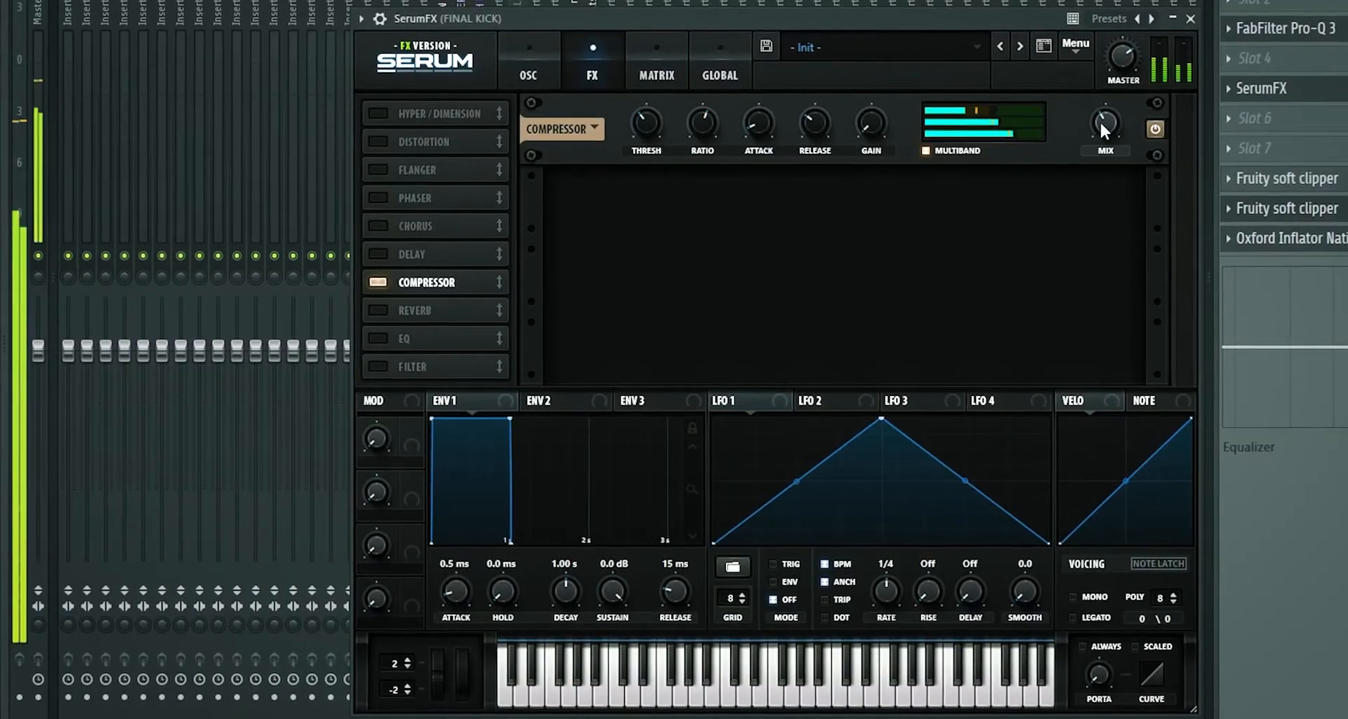
drag(1103, 162, 1124, 106)
drag(1118, 212, 1132, 182)
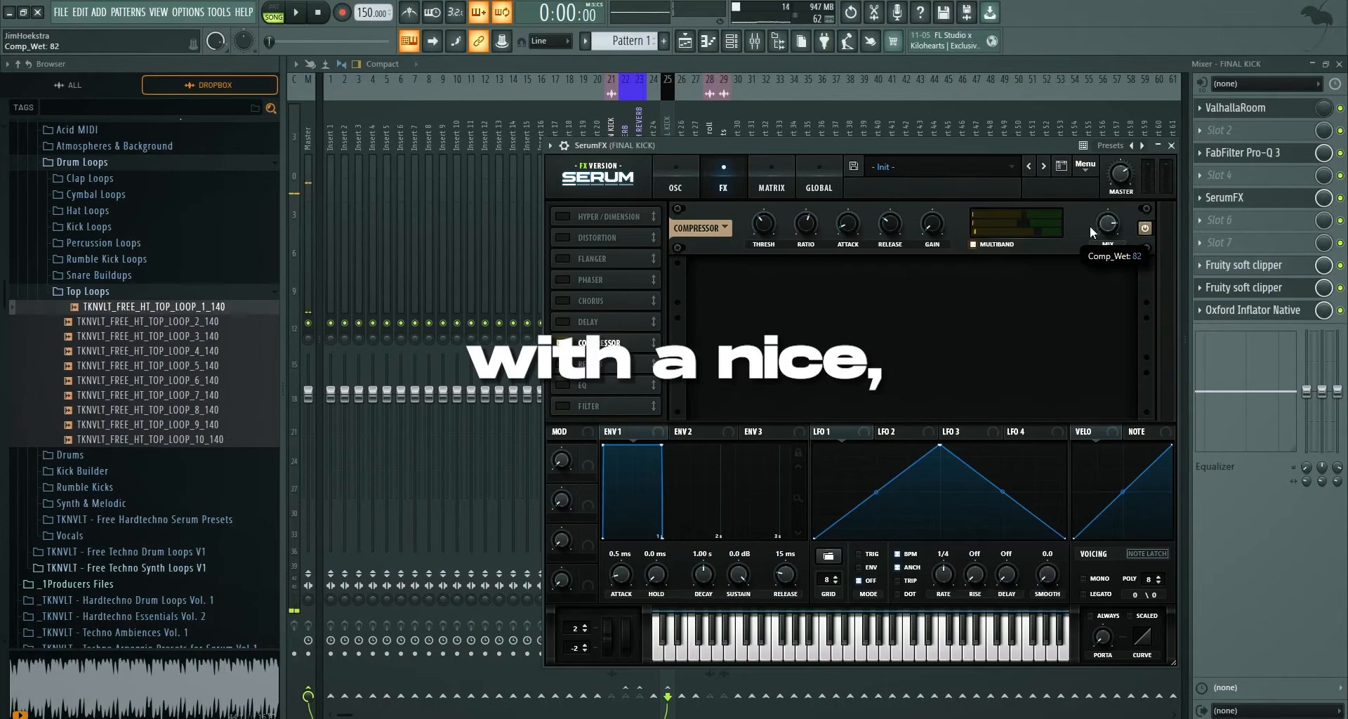
key(space)
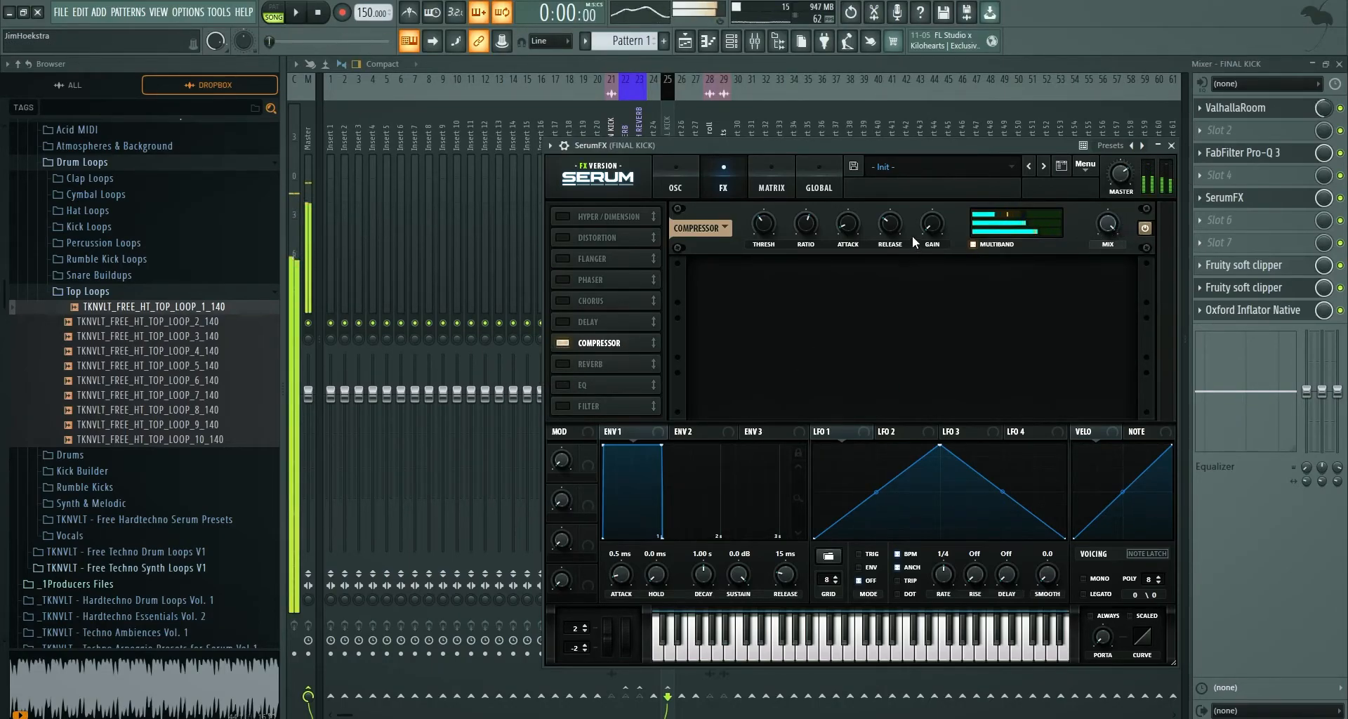
drag(1109, 223, 1110, 234)
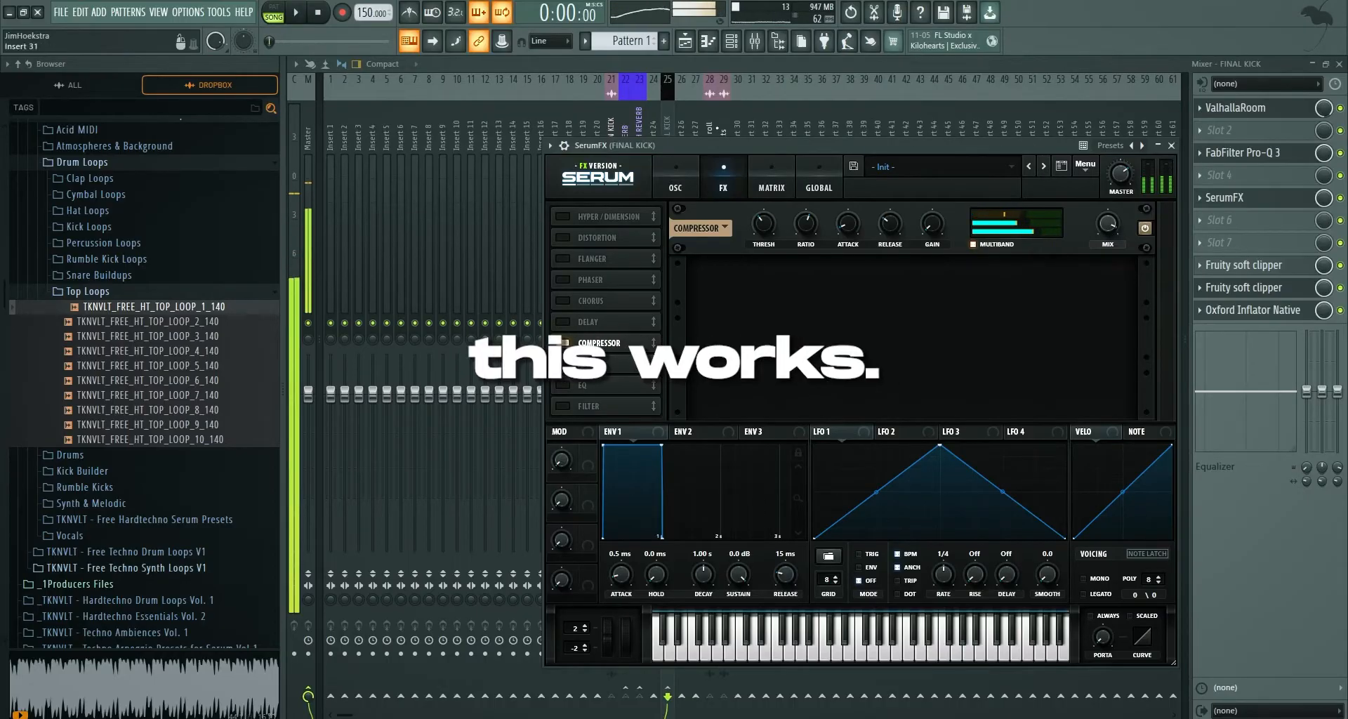
Lower the FabFilter Pro-Q 3 low cut on the FINAL KICK track to about 132 Hz while auditioning.
click(1216, 157)
drag(563, 323, 544, 325)
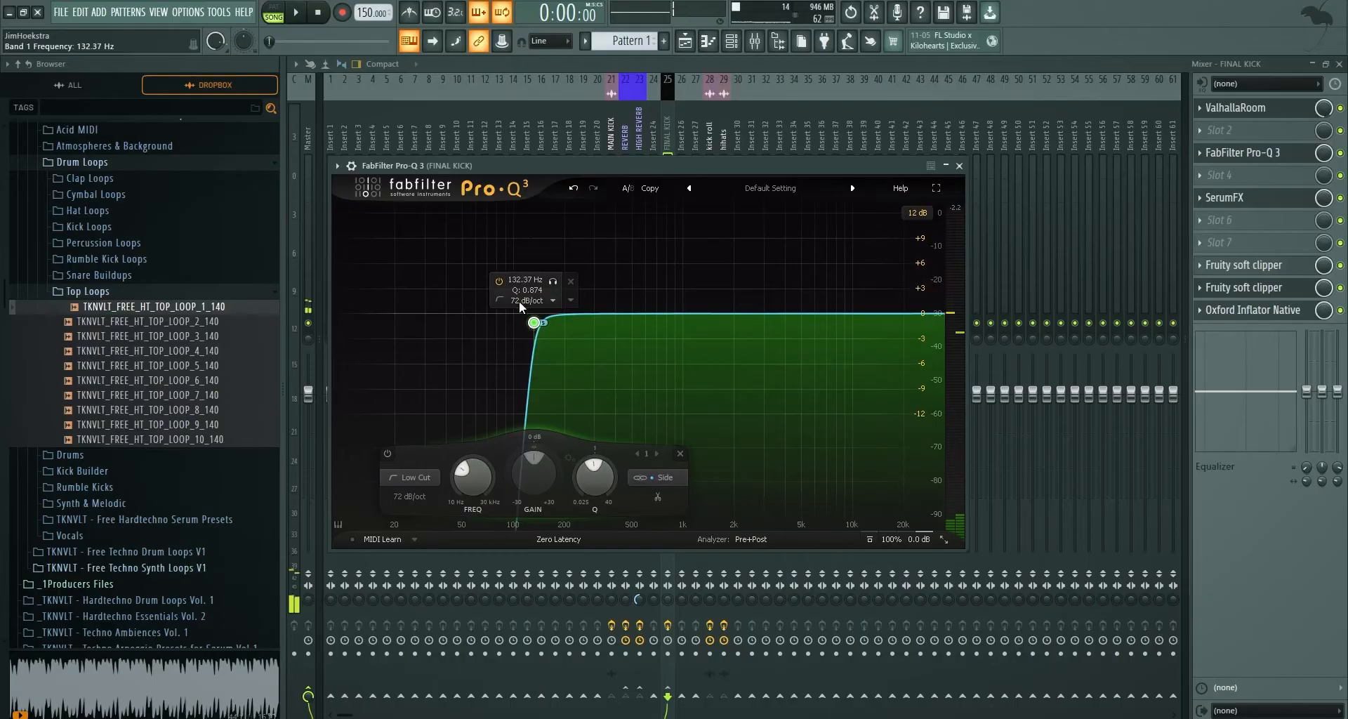
key(space)
mouse_move(534, 323)
mouse_down()
mouse_move(416, 321)
mouse_move(765, 314)
mouse_move(543, 330)
mouse_up()
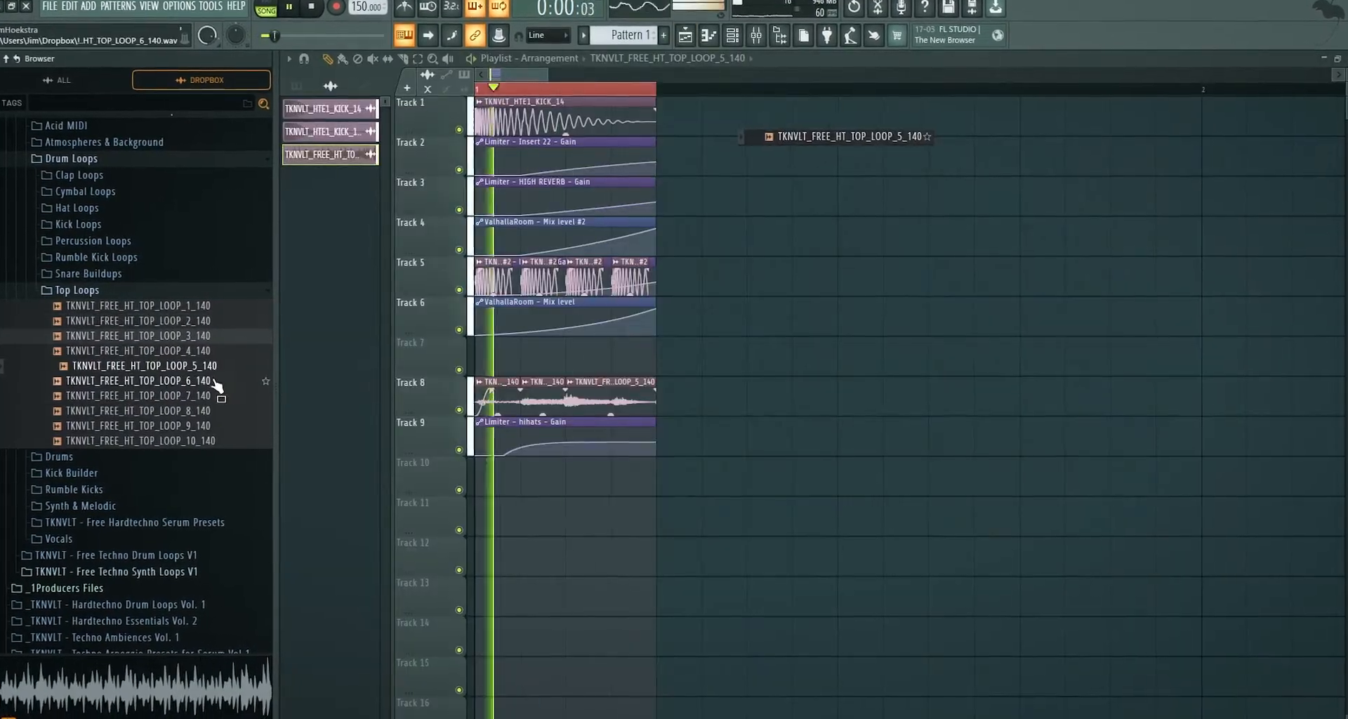
Try other Top Loops samples for the hihat clips on Track 8 and undo the latest clip edits.
middle_click(214, 400)
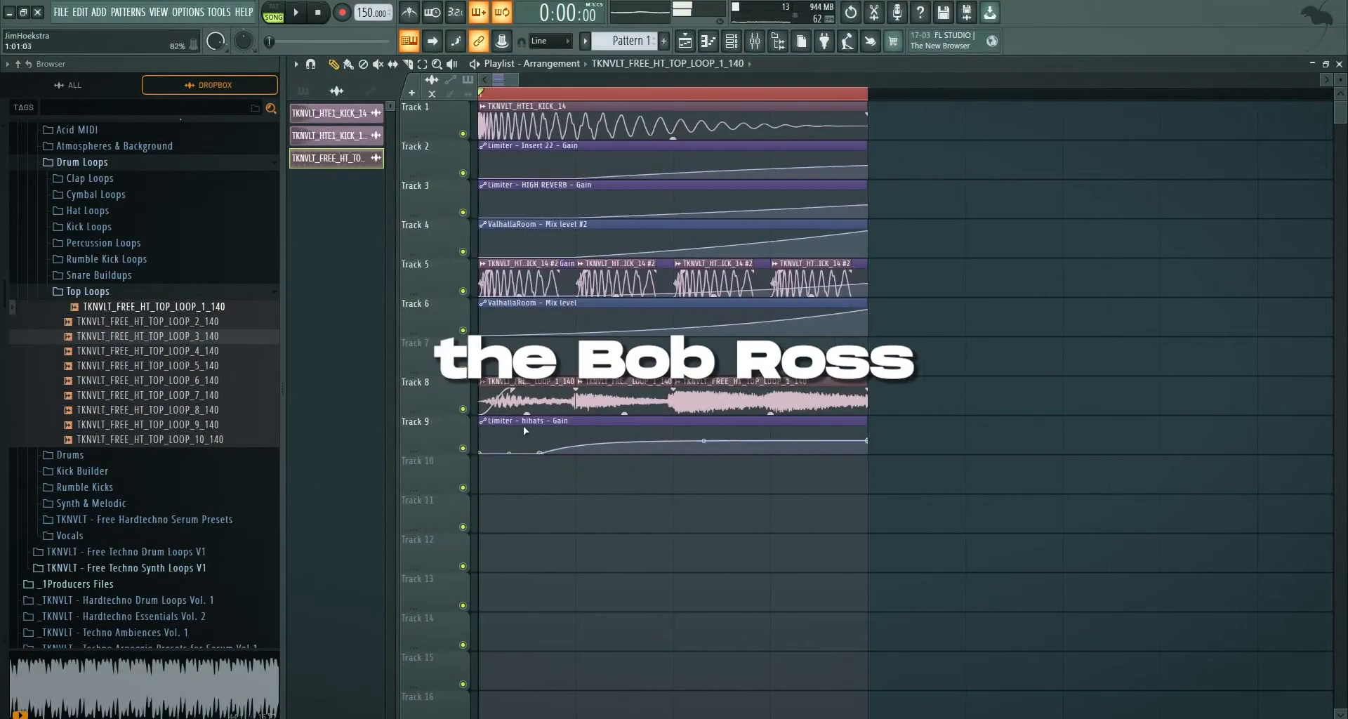
drag(457, 394, 458, 390)
key(ctrl+z)
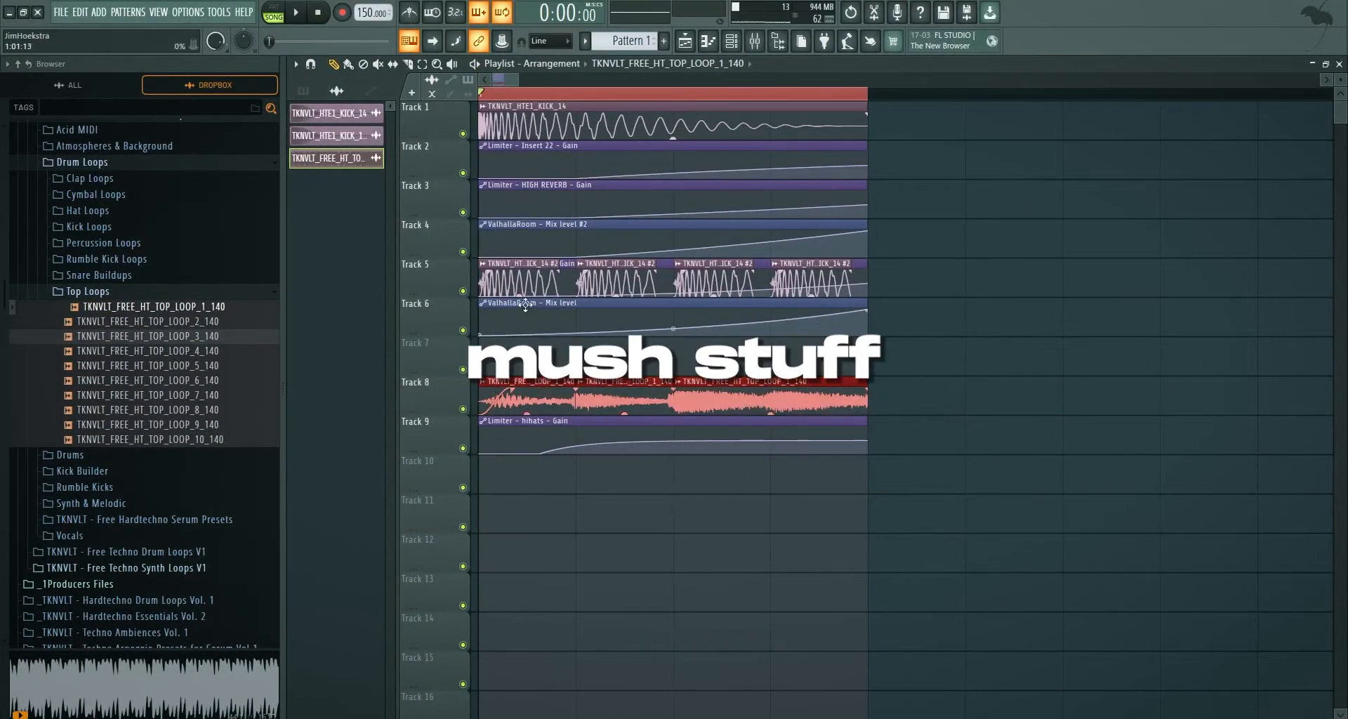
key(ctrl+z)
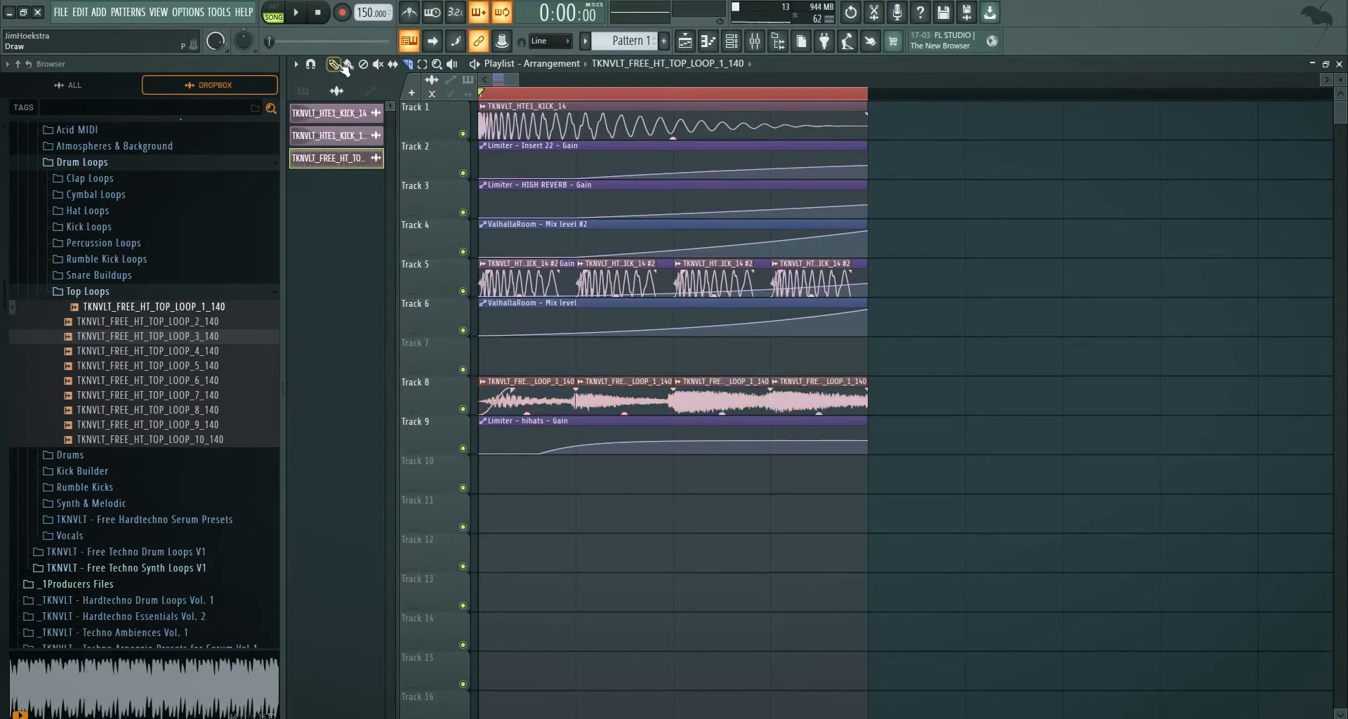
Split the long hihat clip on Track 8 in two and add fade-outs to the ends of both pieces.
drag(867, 391, 838, 389)
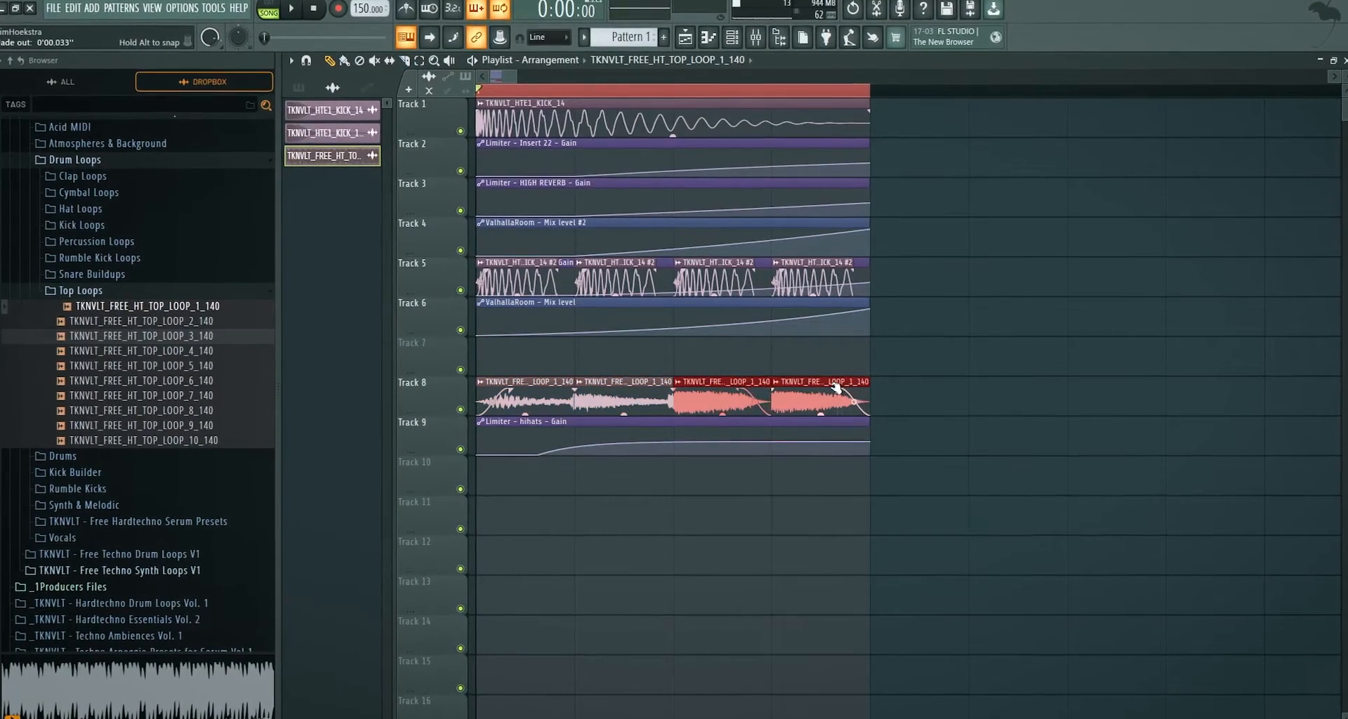
drag(961, 397, 476, 397)
scroll(893, 437, up, 2)
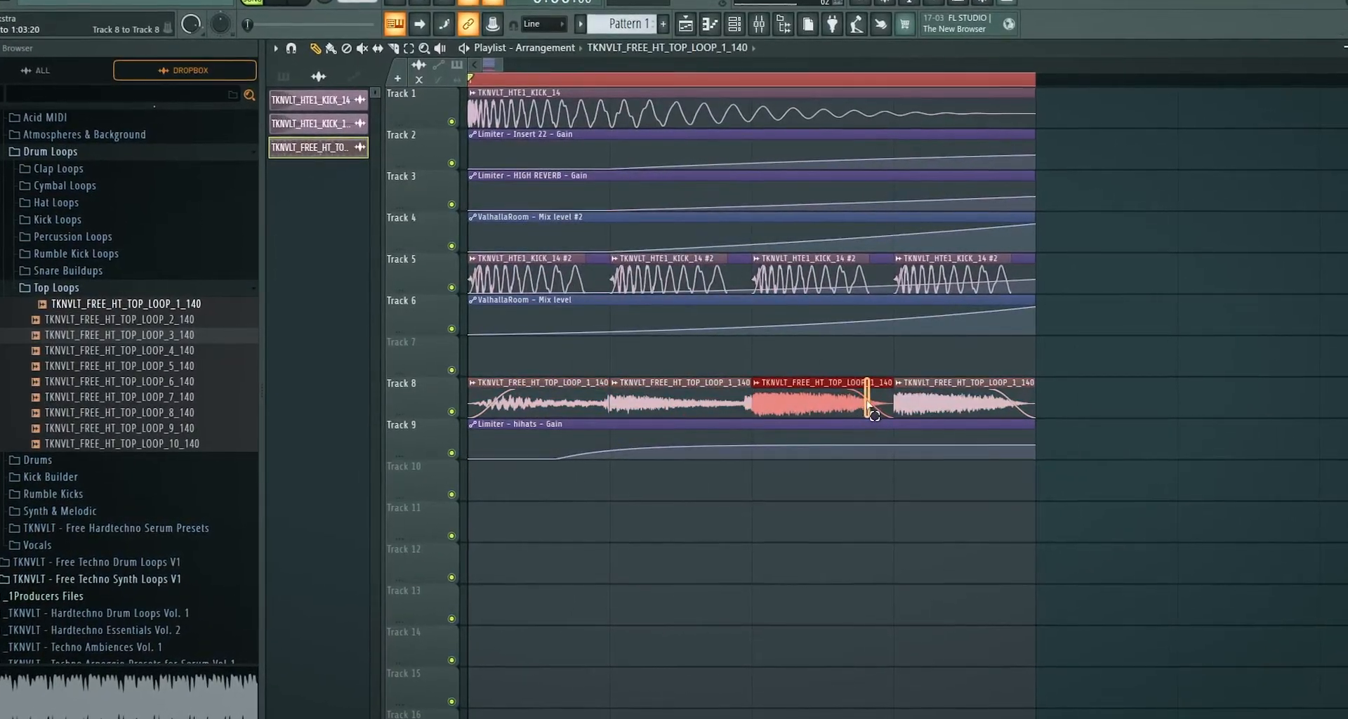
drag(1112, 410, 379, 372)
Add the Oxford Inflator Native effect after SerumFX on the FINAL KICK mixer track.
key(space)
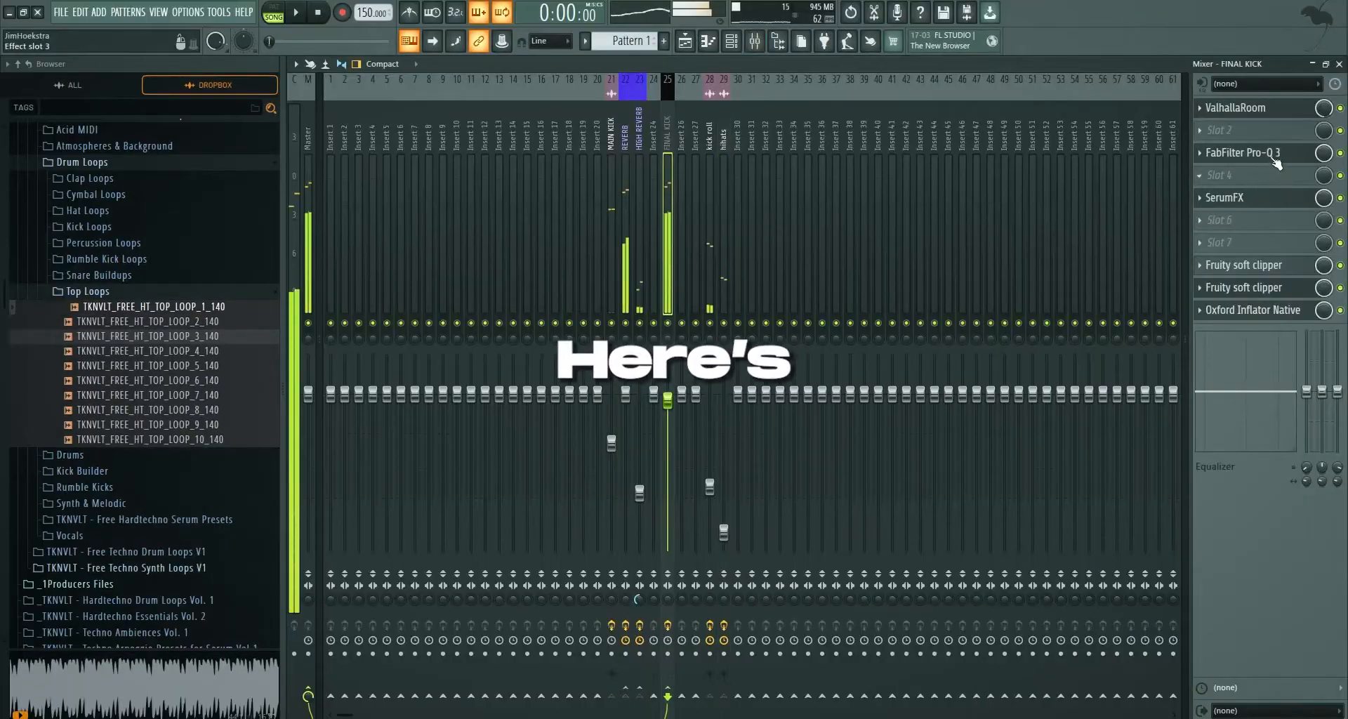
click(1200, 221)
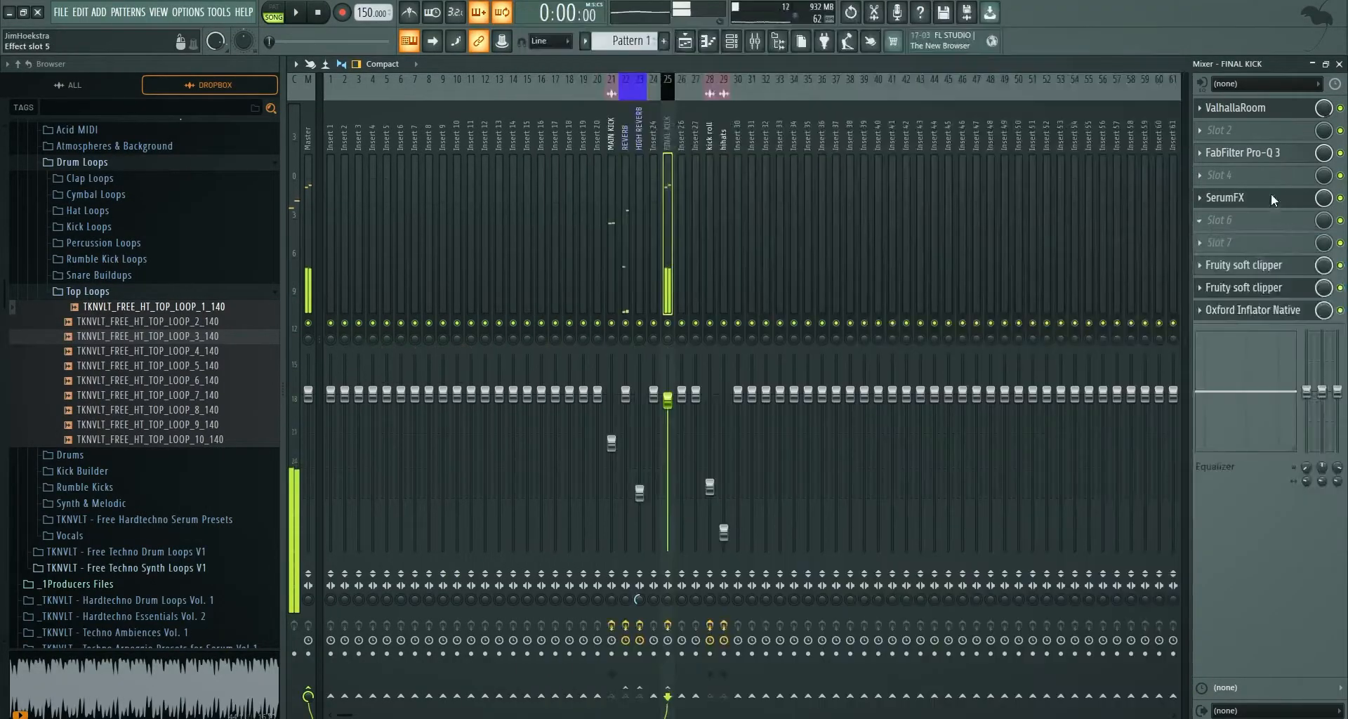
click(1270, 195)
click(1249, 228)
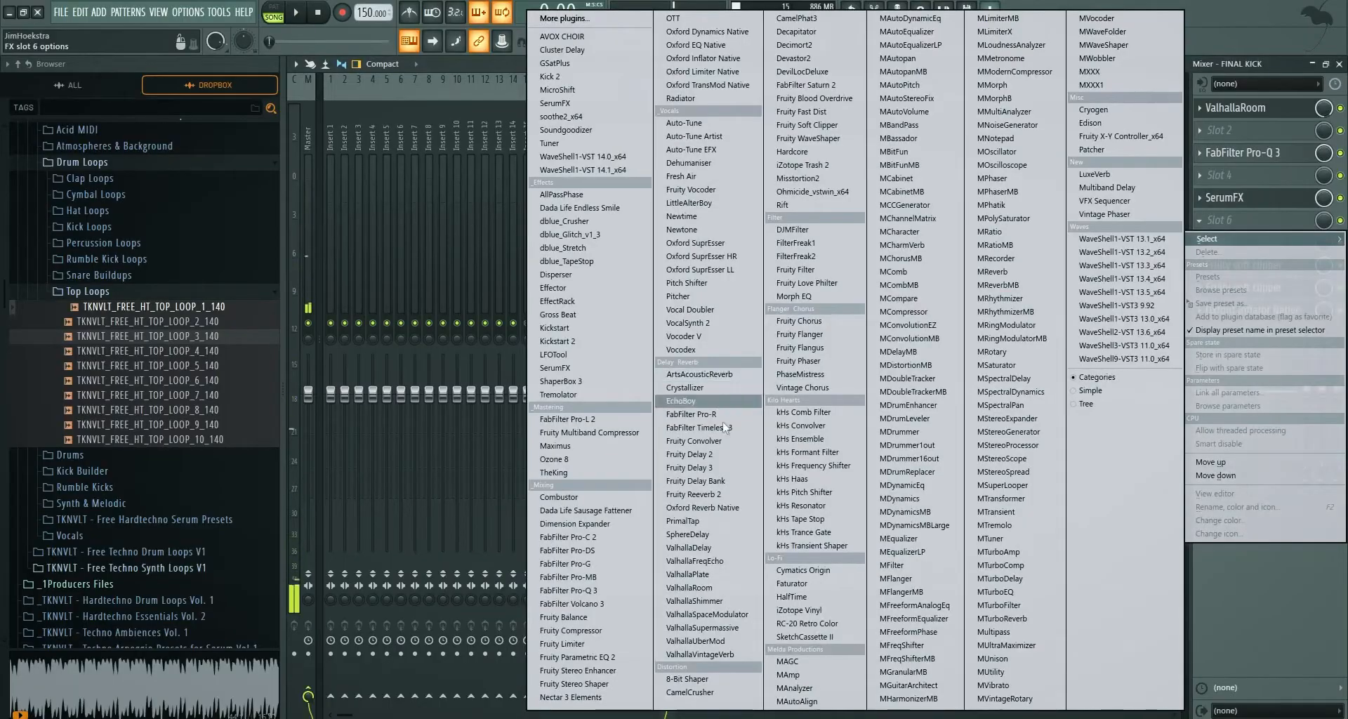
click(721, 63)
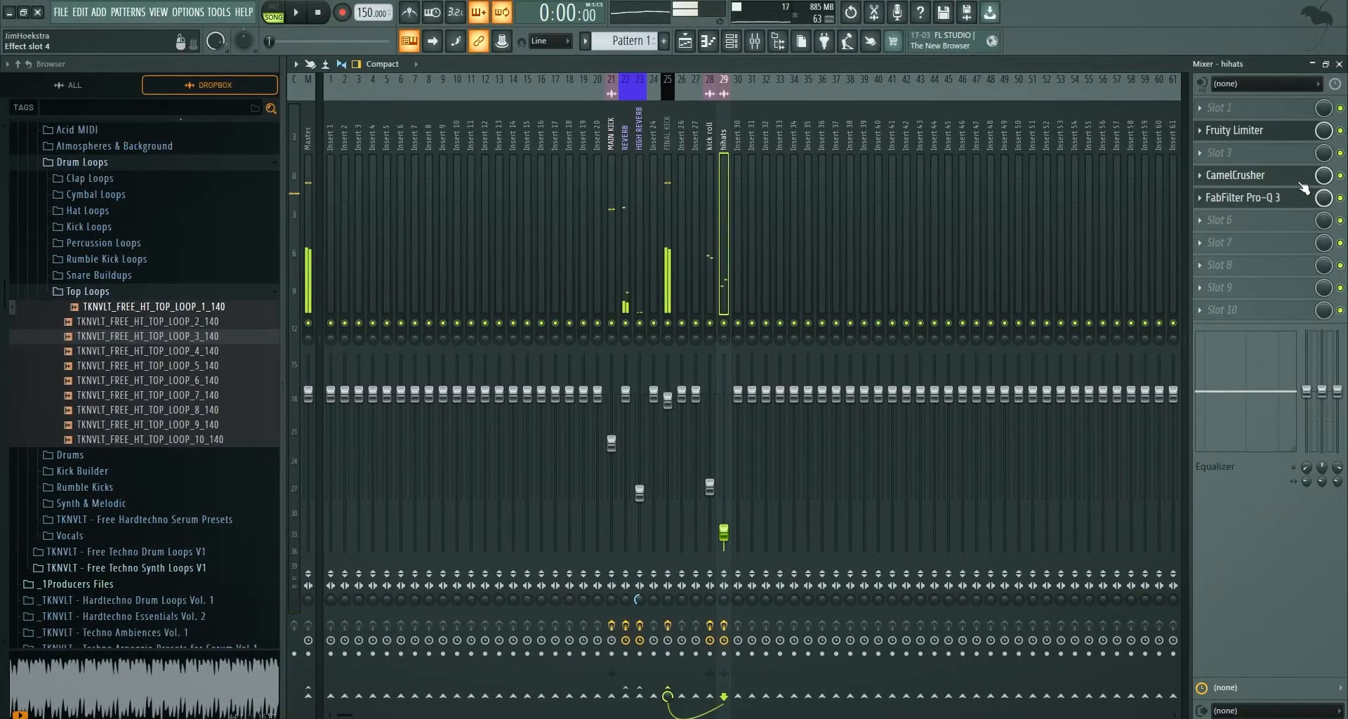
Switch the hihats track's CamelCrusher to the American Crunch patch and move its window clear of the mixer faders.
click(1295, 177)
click(440, 227)
drag(412, 144, 921, 299)
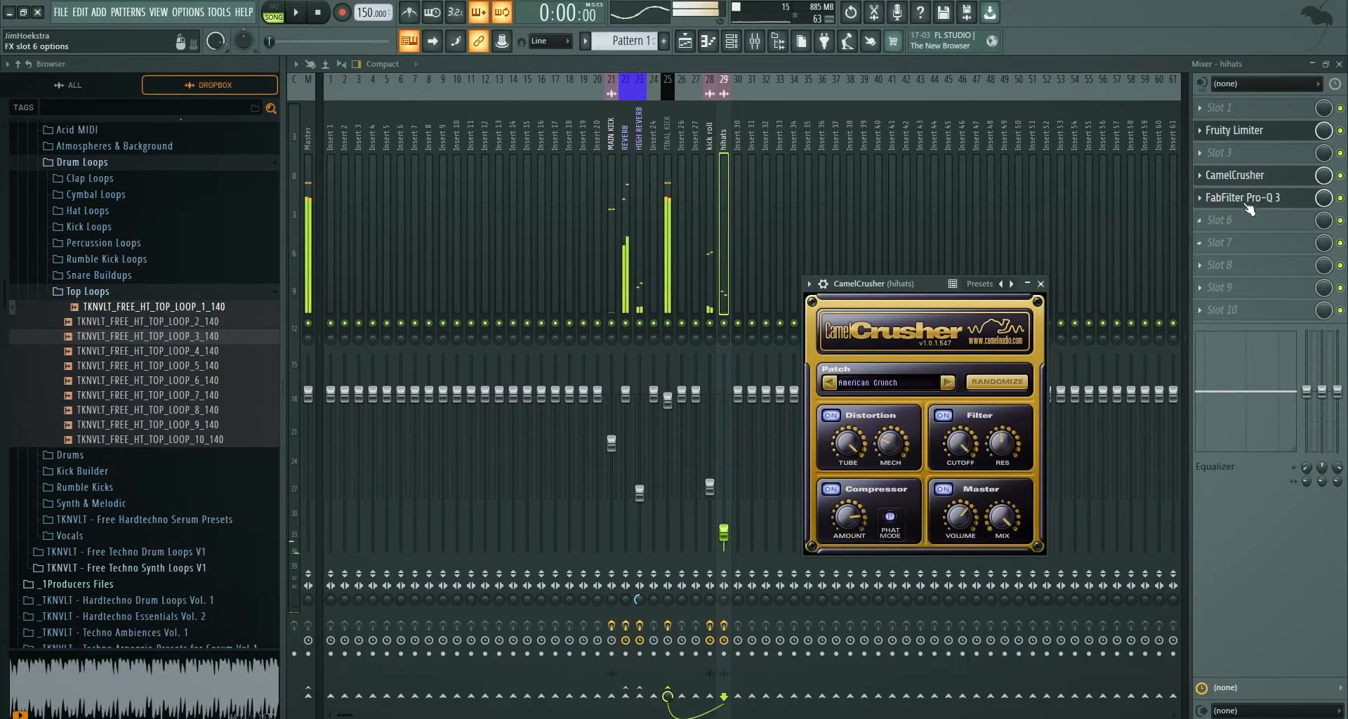
Add Fruity parametric EQ 2 to the hihats track before CamelCrusher and boost band 4 by about 13.4 dB near 892 Hz.
click(1248, 153)
click(589, 657)
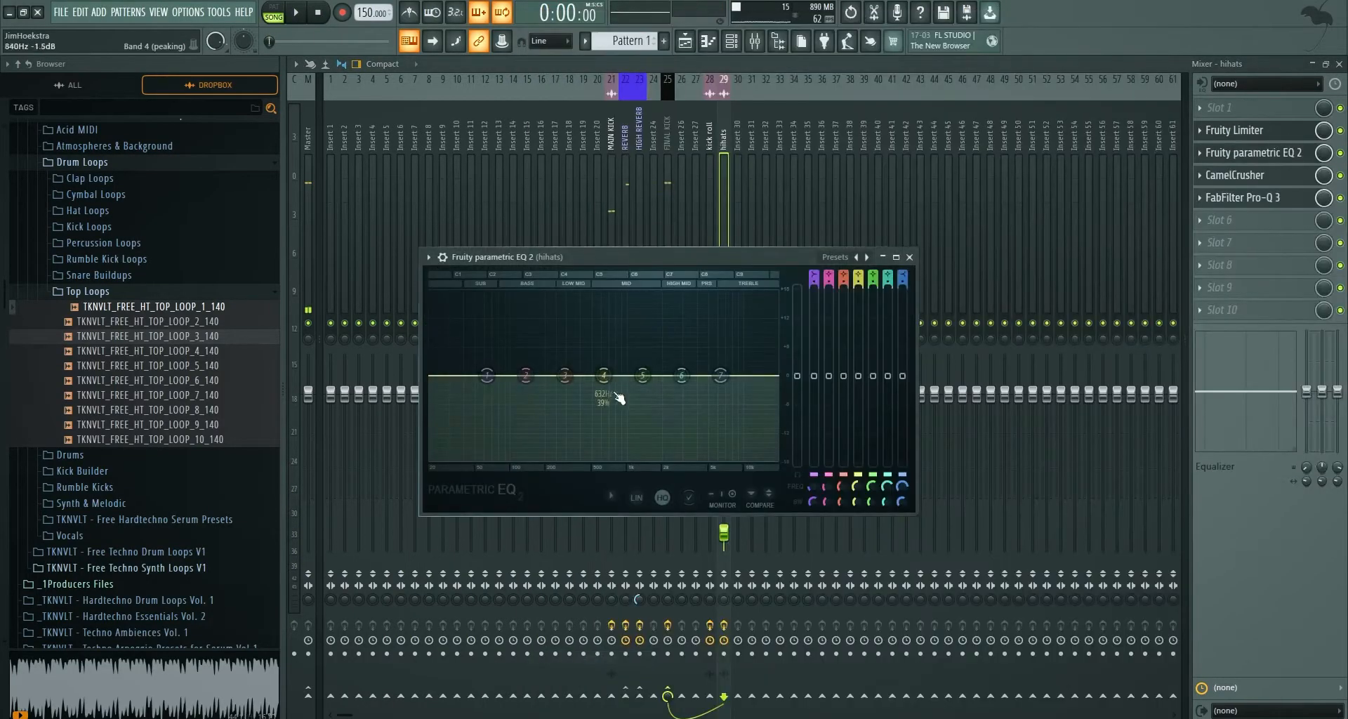
drag(627, 361, 620, 309)
key(space)
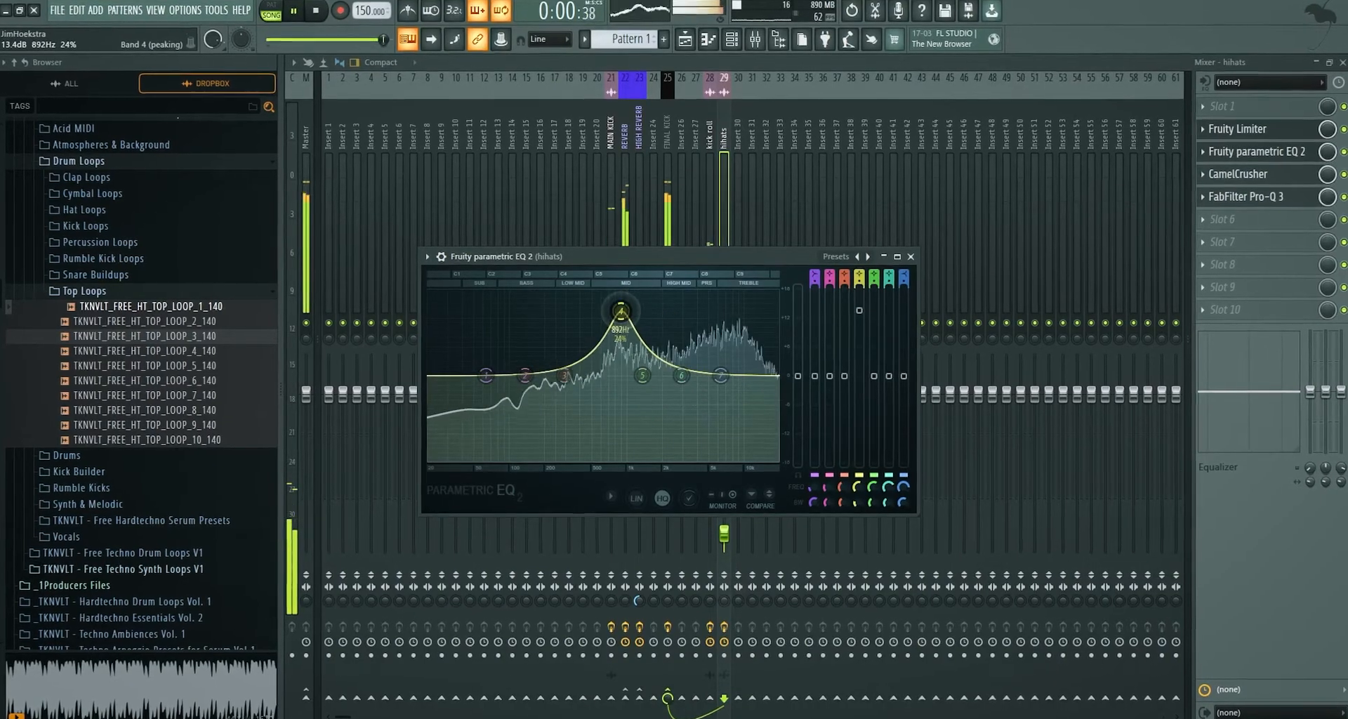
Pull bands 5 and 6 of the hihats EQ down at higher frequencies and slightly lower the hihats track volume.
drag(680, 376, 730, 457)
drag(641, 375, 700, 461)
key(Escape)
drag(727, 541, 728, 557)
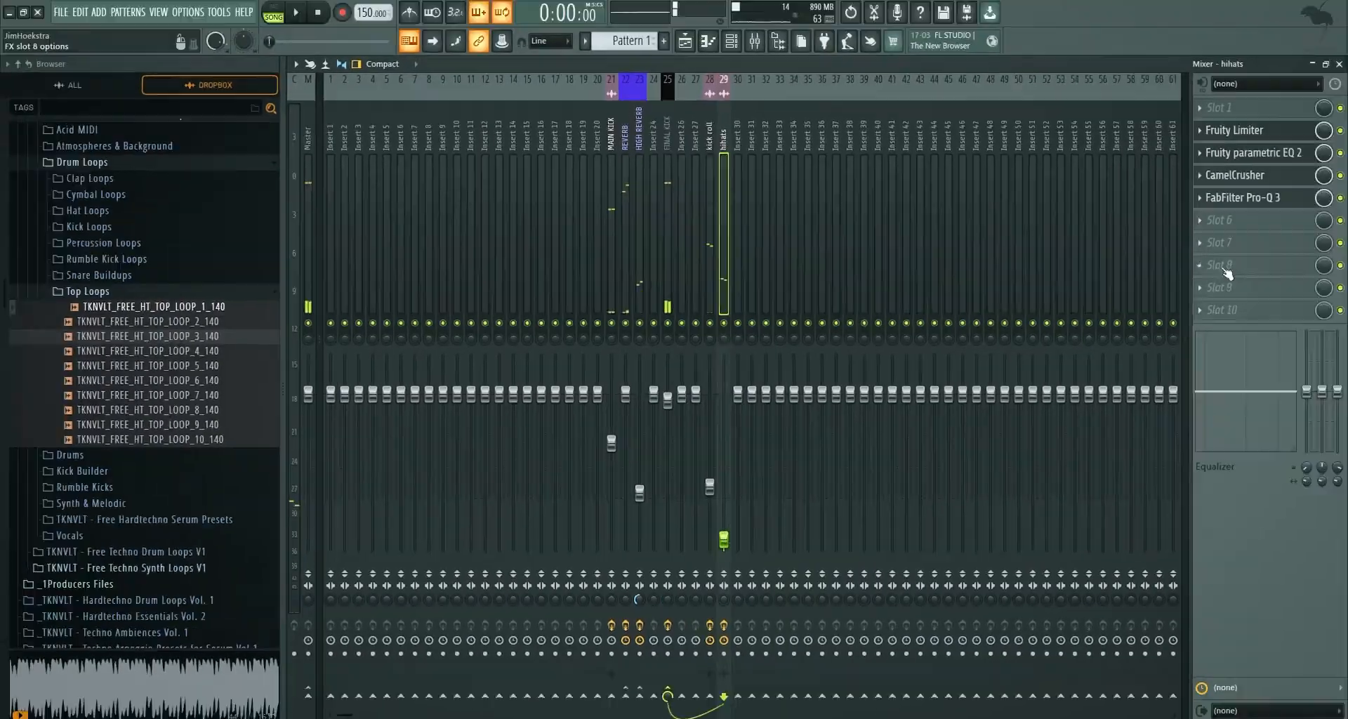
click(1199, 243)
mouse_move(1207, 261)
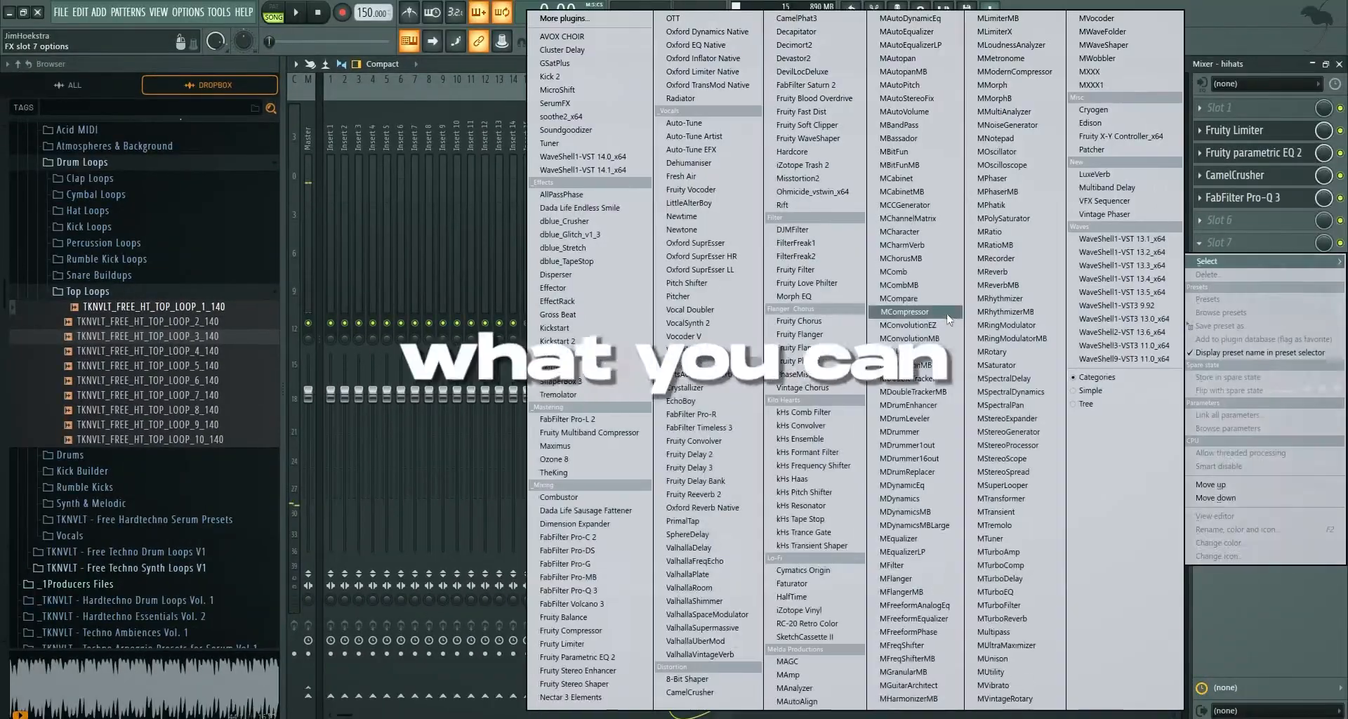
click(490, 195)
Add dblue_Crusher to the hihats track and place it ahead of FabFilter Pro-Q 3.
click(1199, 219)
mouse_move(1207, 239)
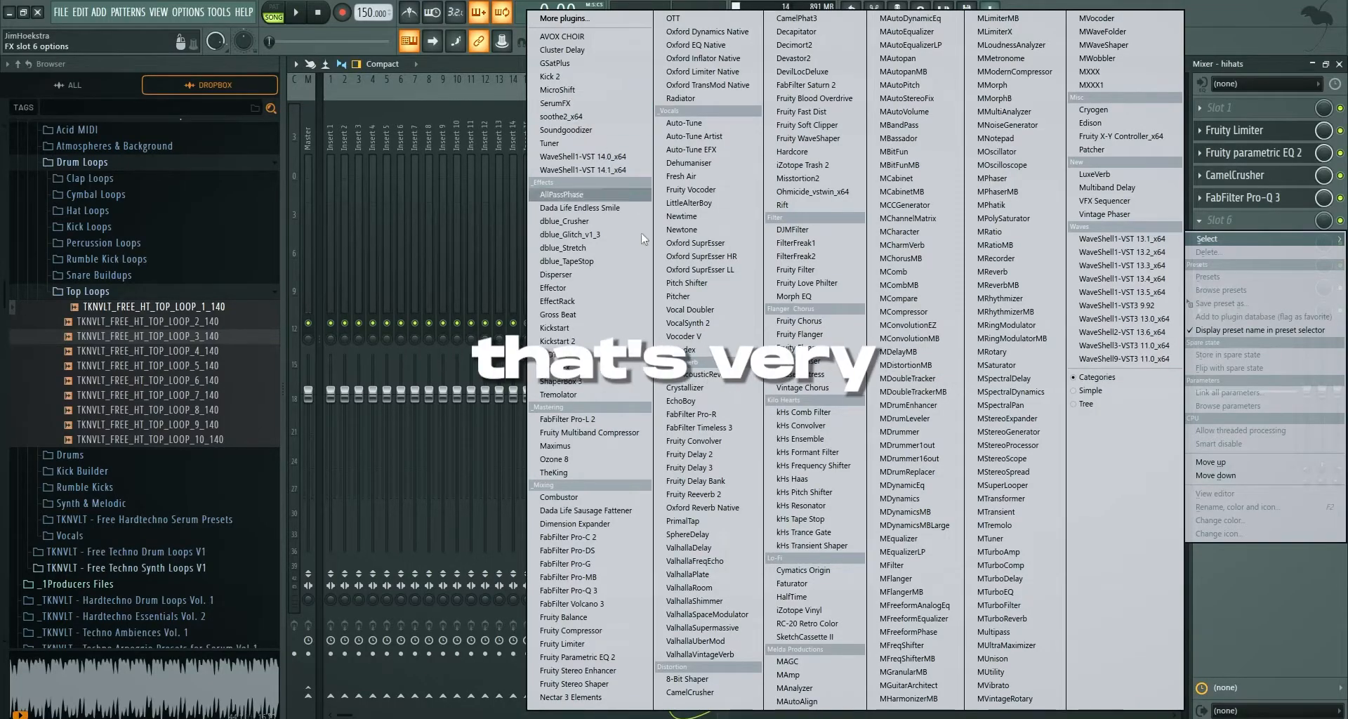
click(565, 234)
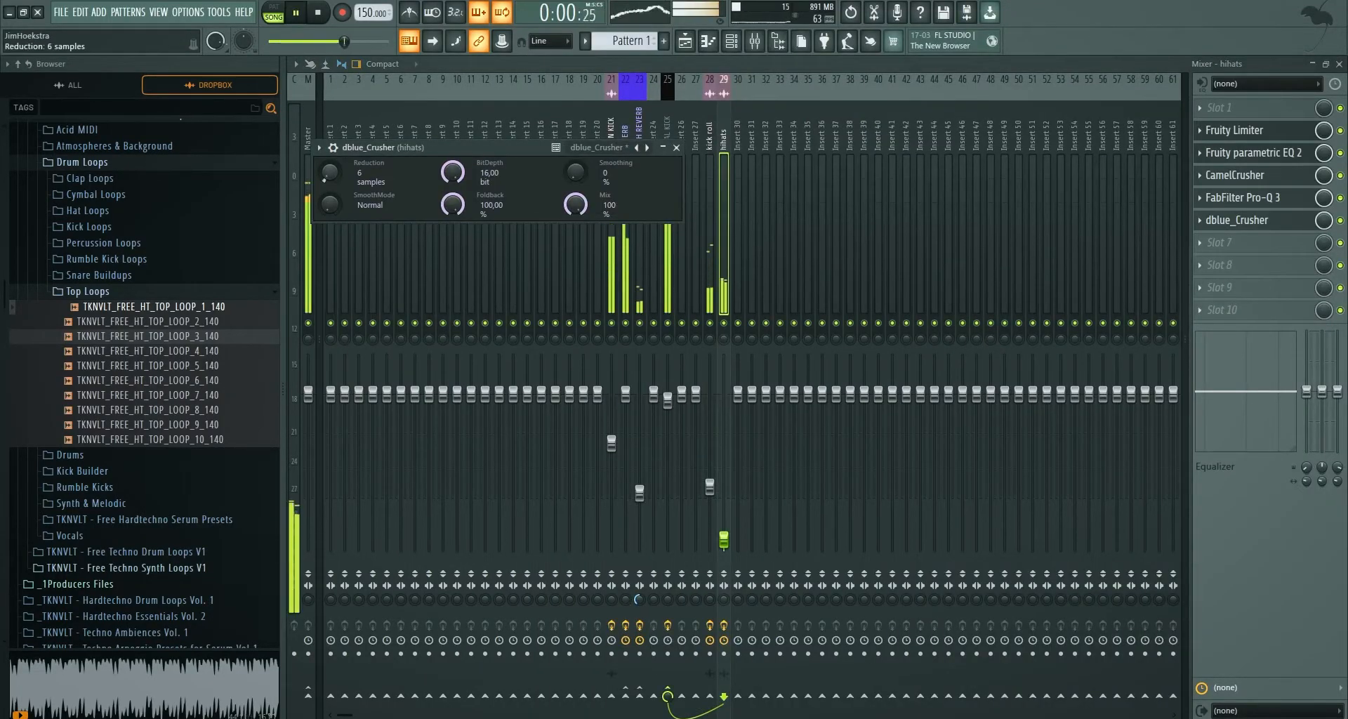
key(space)
drag(1273, 220, 1267, 198)
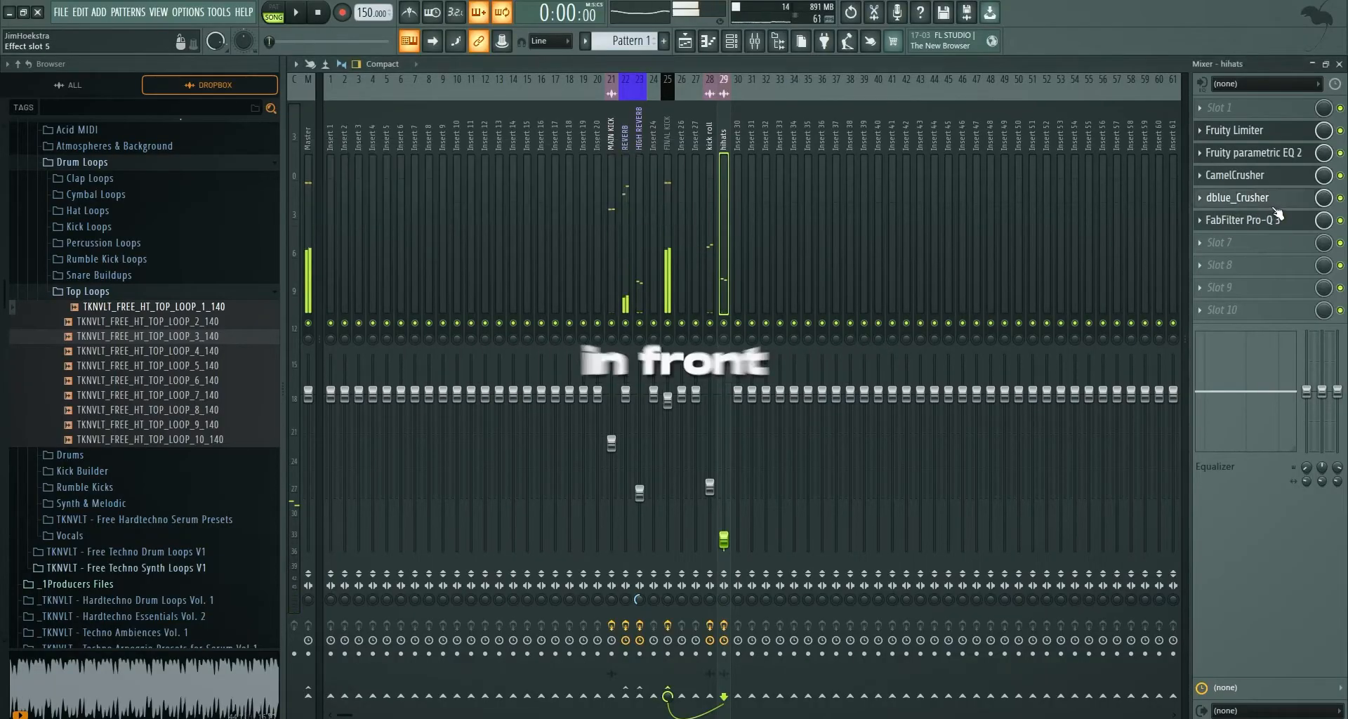
Reduce the mix of the hihats track's dblue_Crusher by ear during playback.
click(1273, 220)
click(1265, 200)
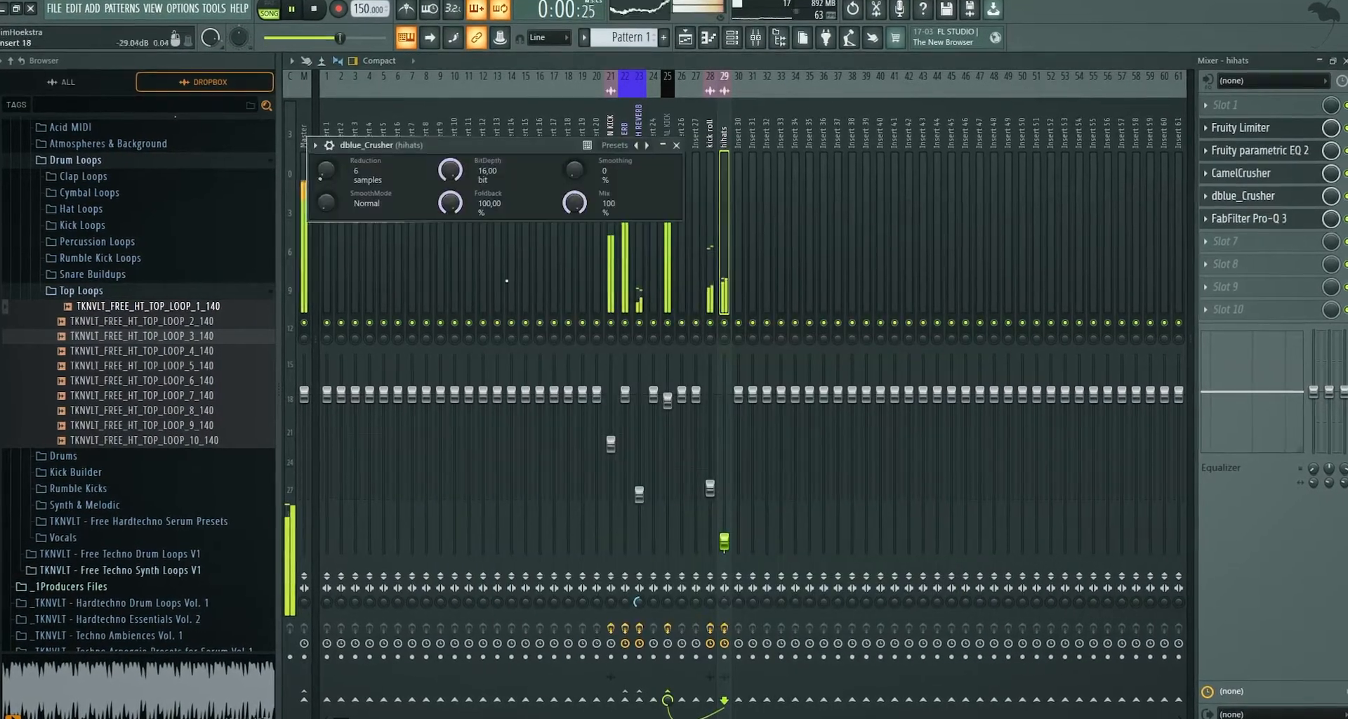
key(space)
key(space)
drag(575, 205, 575, 239)
click(676, 143)
key(space)
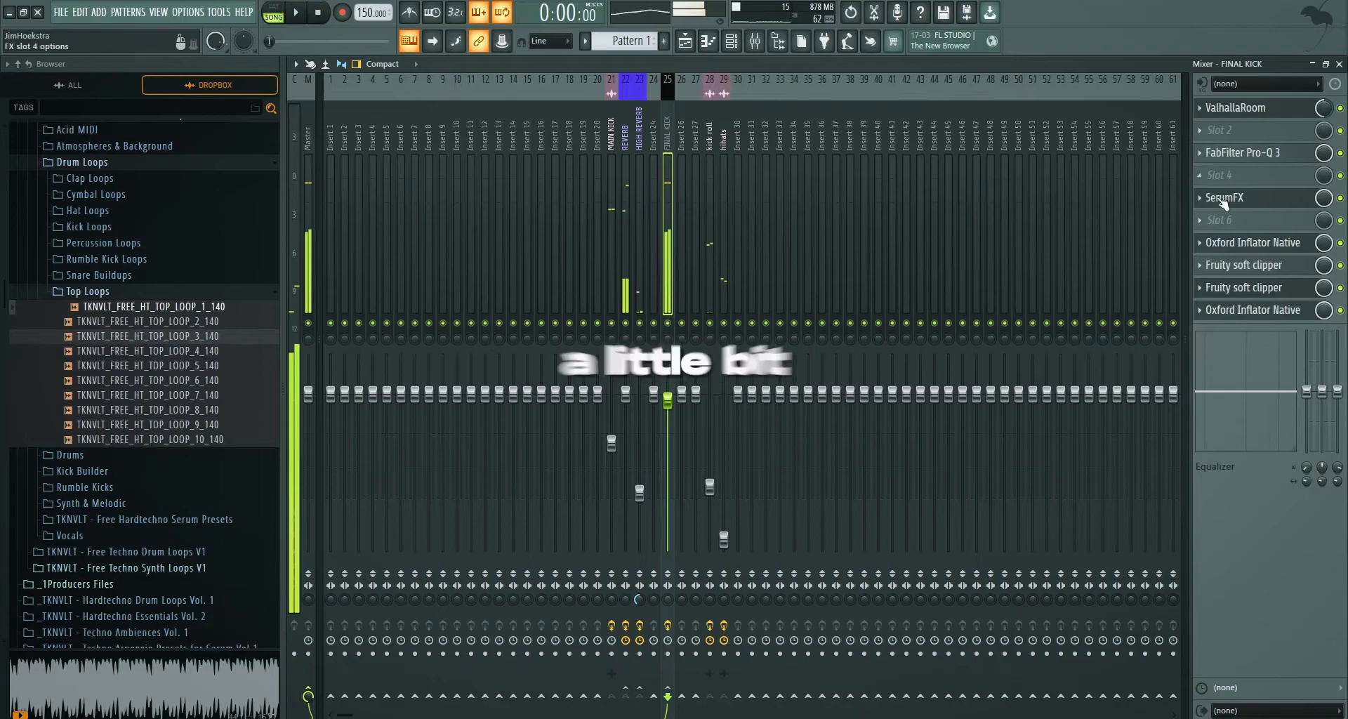
Try dblue_Crusher ahead of SerumFX on the FINAL KICK track and remove it again.
click(1218, 219)
mouse_move(1206, 238)
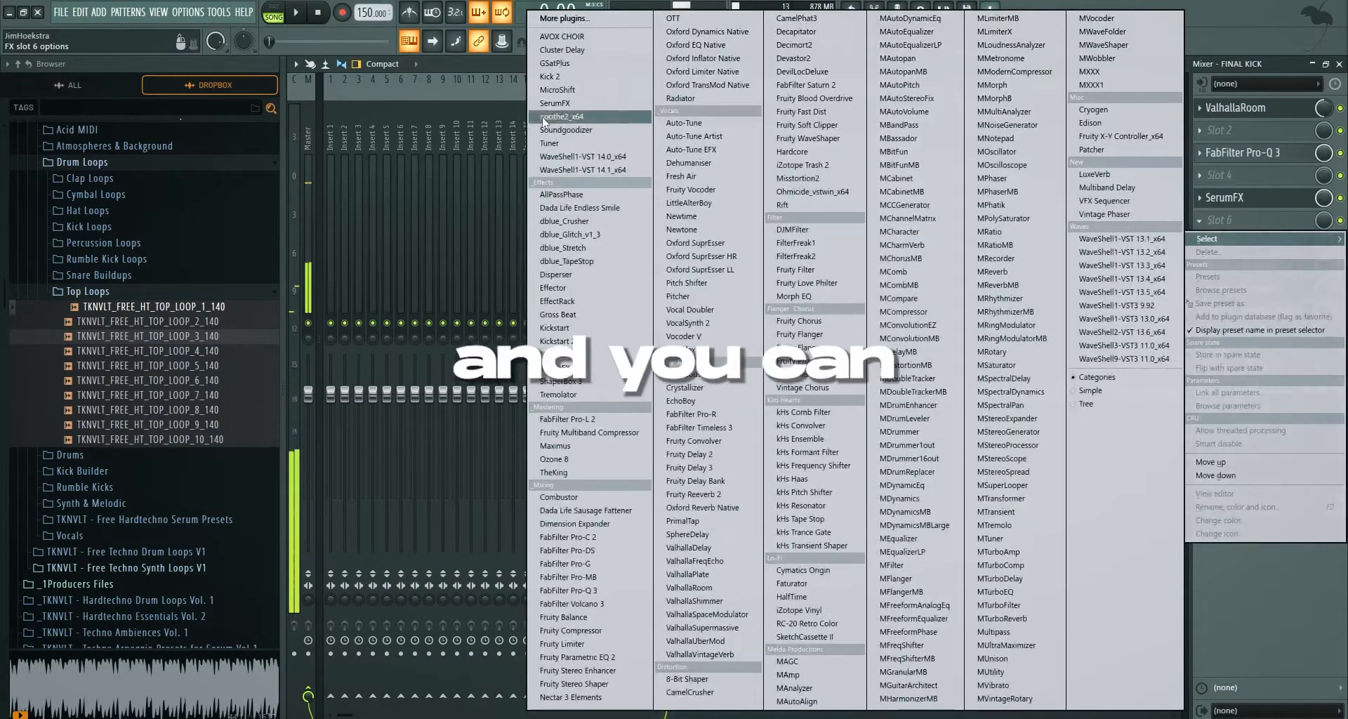
click(593, 221)
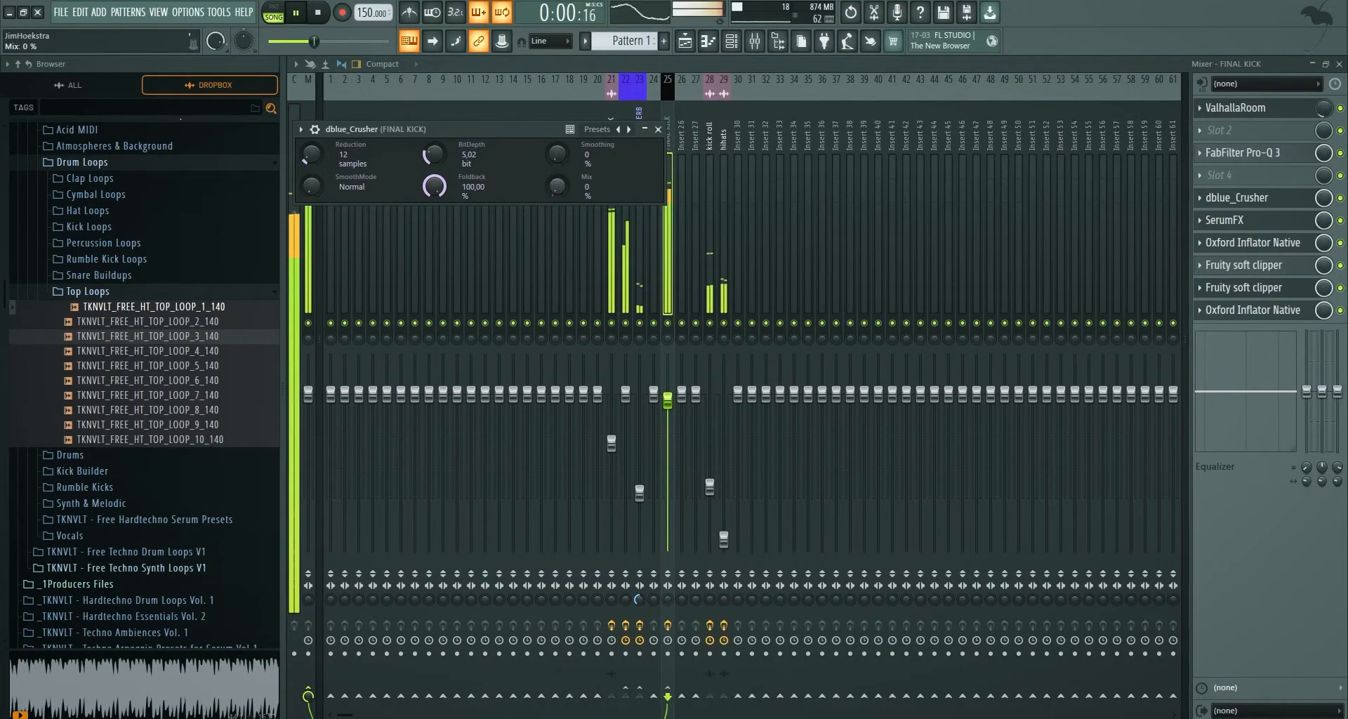
click(1217, 197)
click(1215, 231)
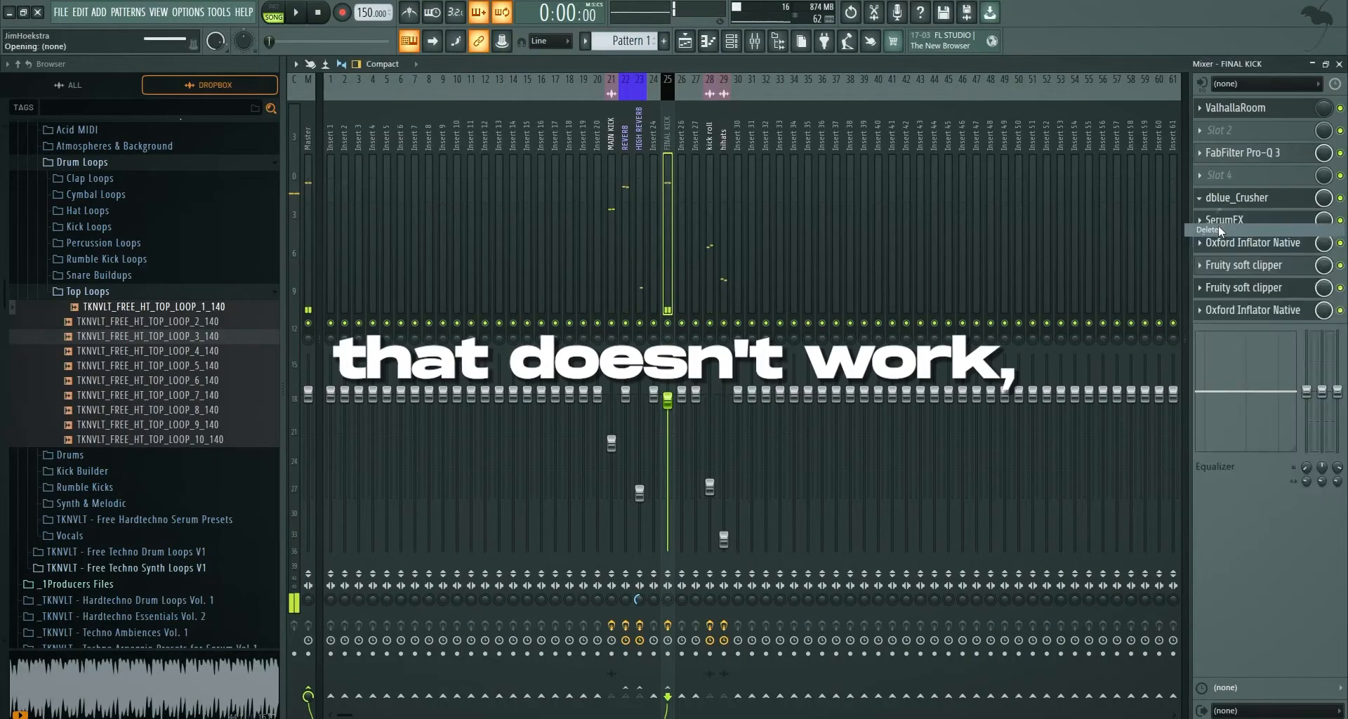
Insert Fruity WaveShaper before SerumFX on the FINAL KICK track and bend its curve upward, easing it back slightly by ear.
click(1216, 195)
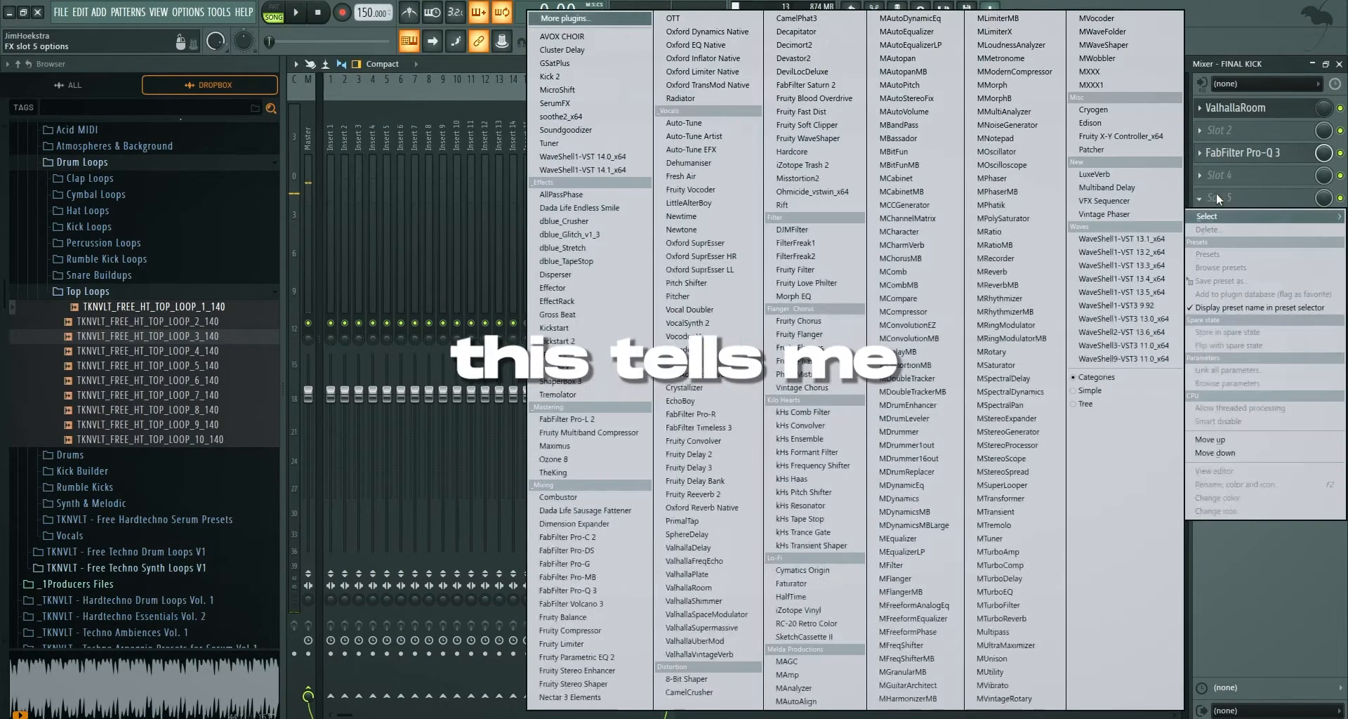
click(814, 139)
drag(391, 259, 389, 186)
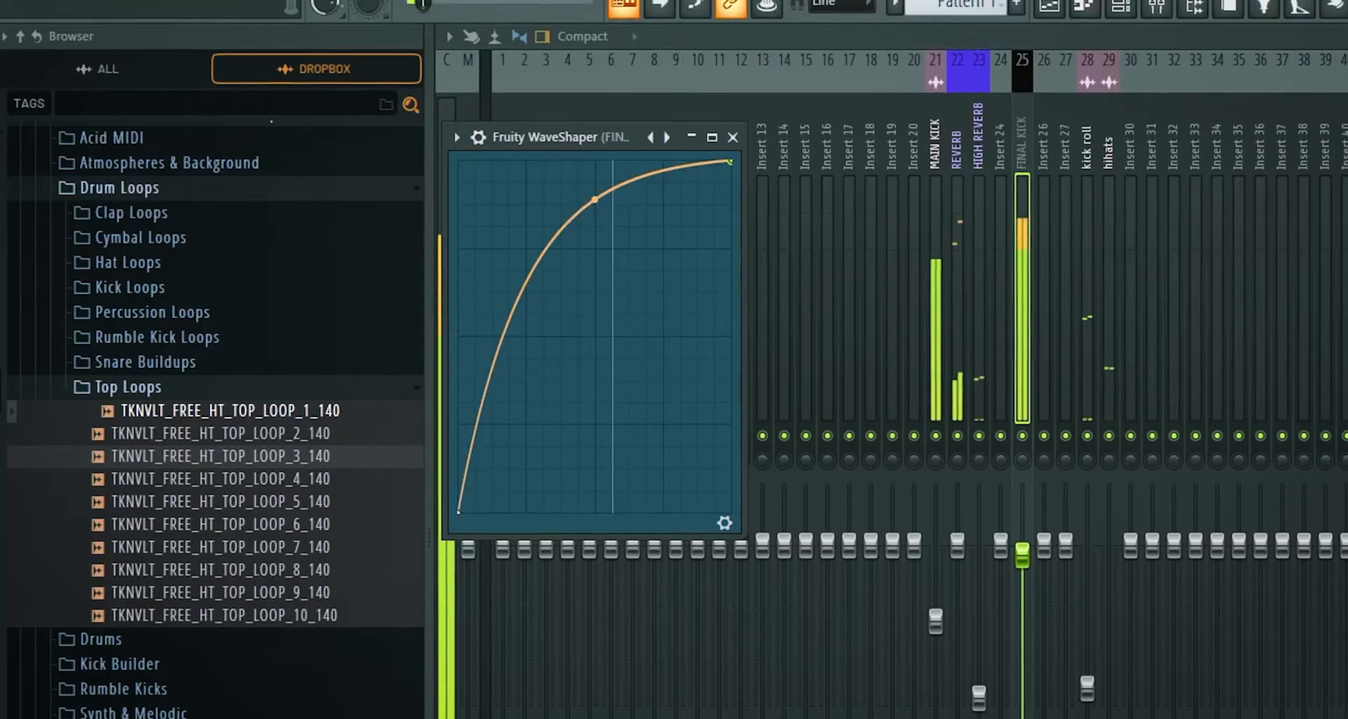
drag(593, 223, 593, 247)
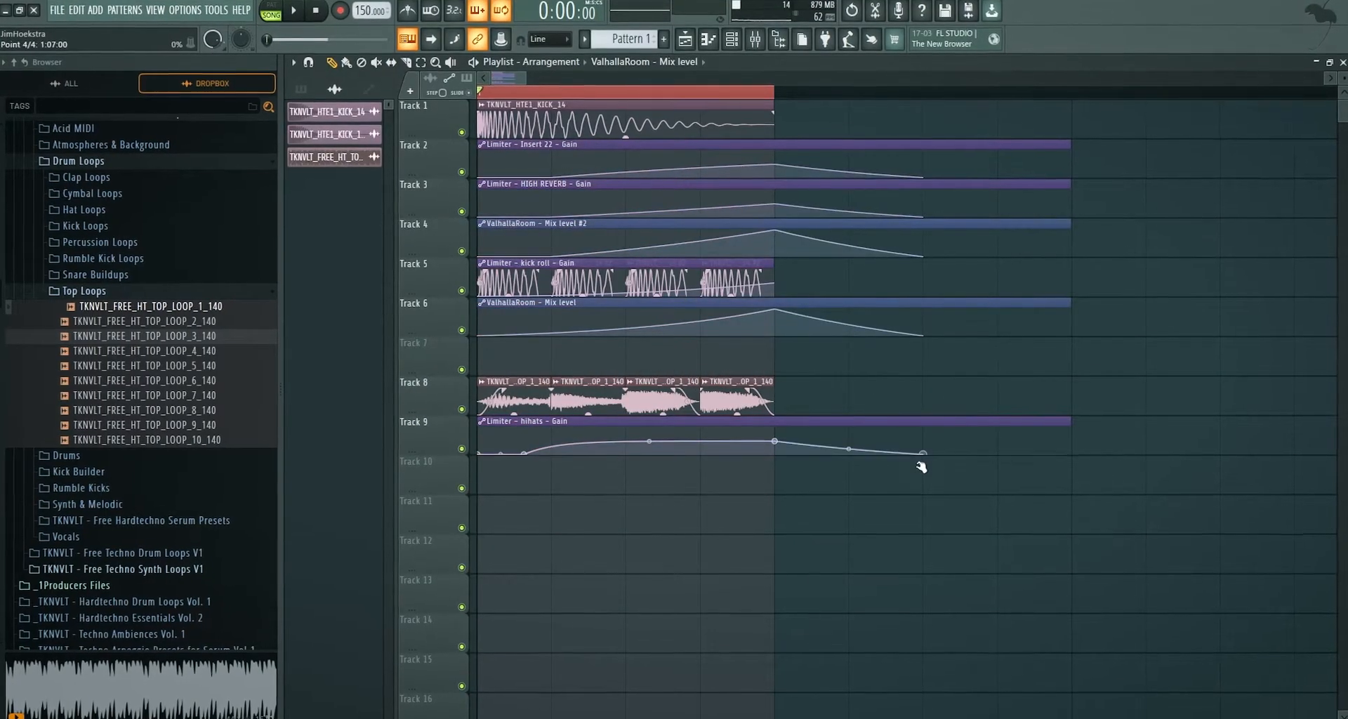
Bend the falling segments of the ValhallaRoom mix level automation on Tracks 6 and 4 into a steeper decay.
drag(850, 321, 850, 332)
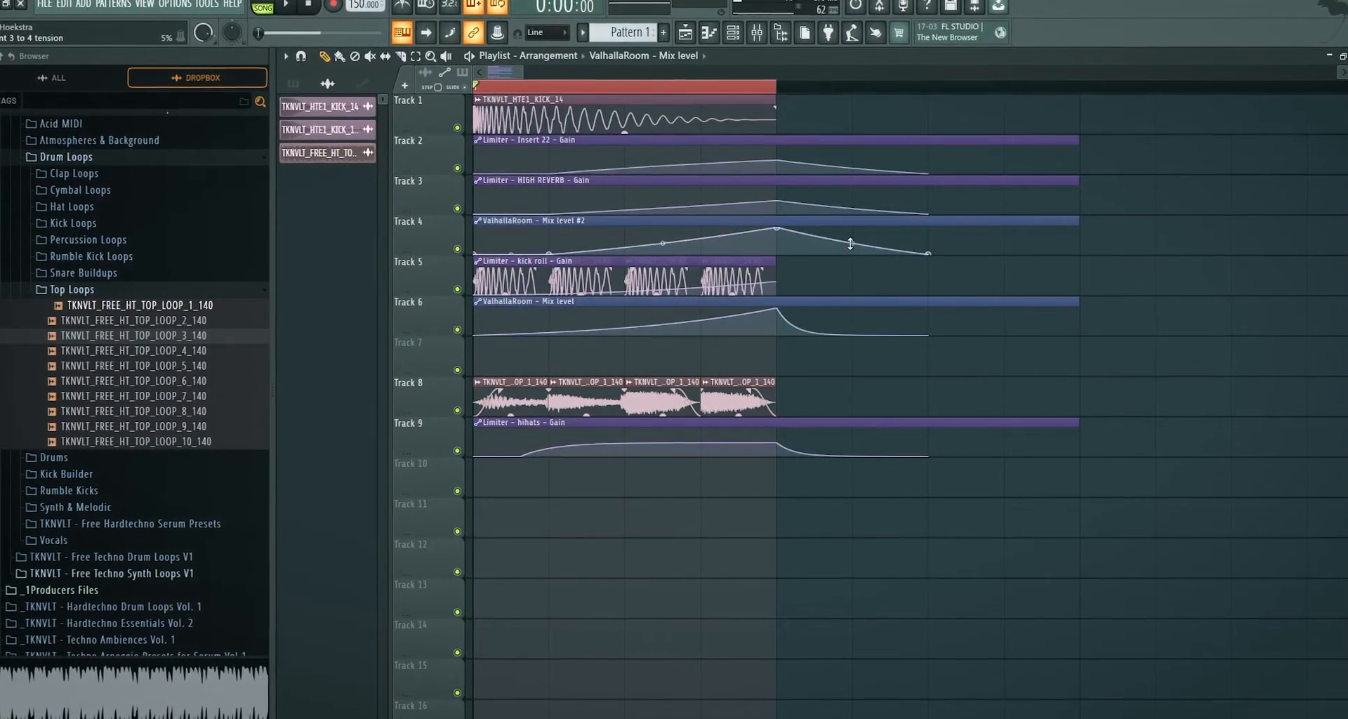
drag(850, 242, 850, 253)
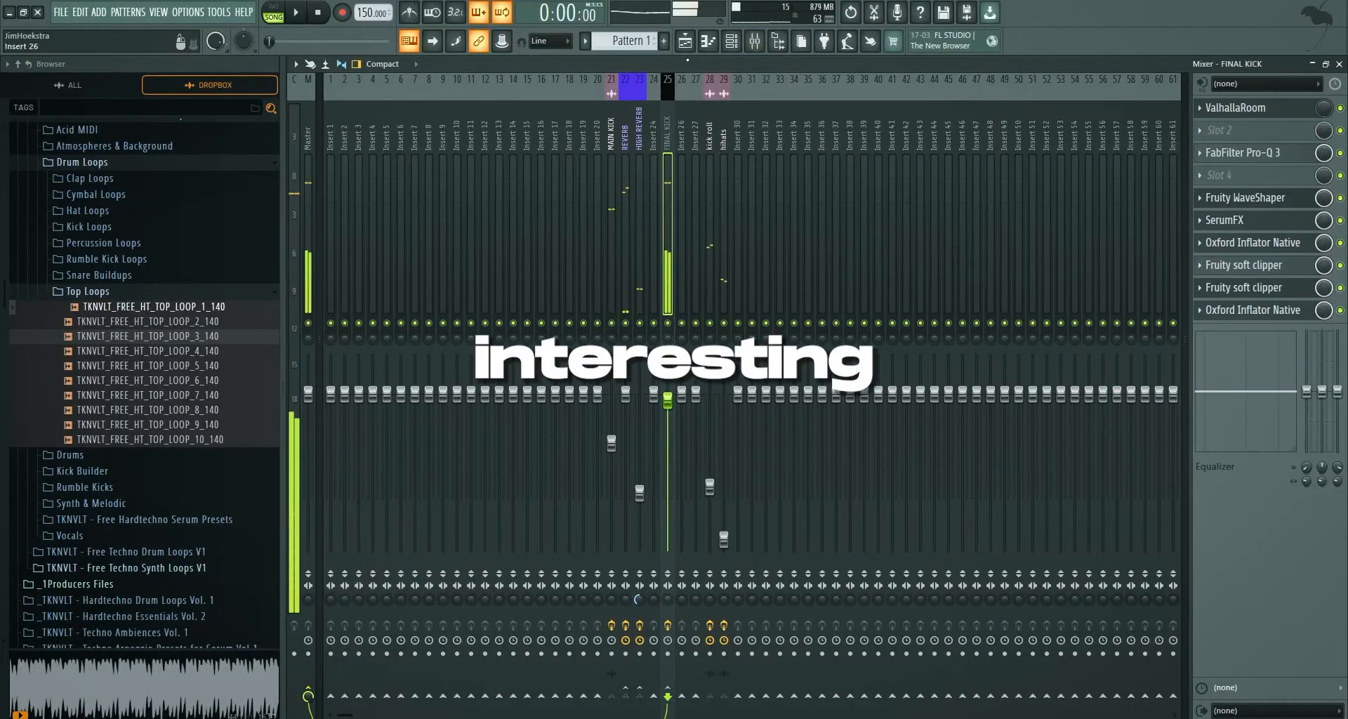
Review the effects on the MAIN KICK and REVERB tracks and select all clips in the playlist.
click(610, 211)
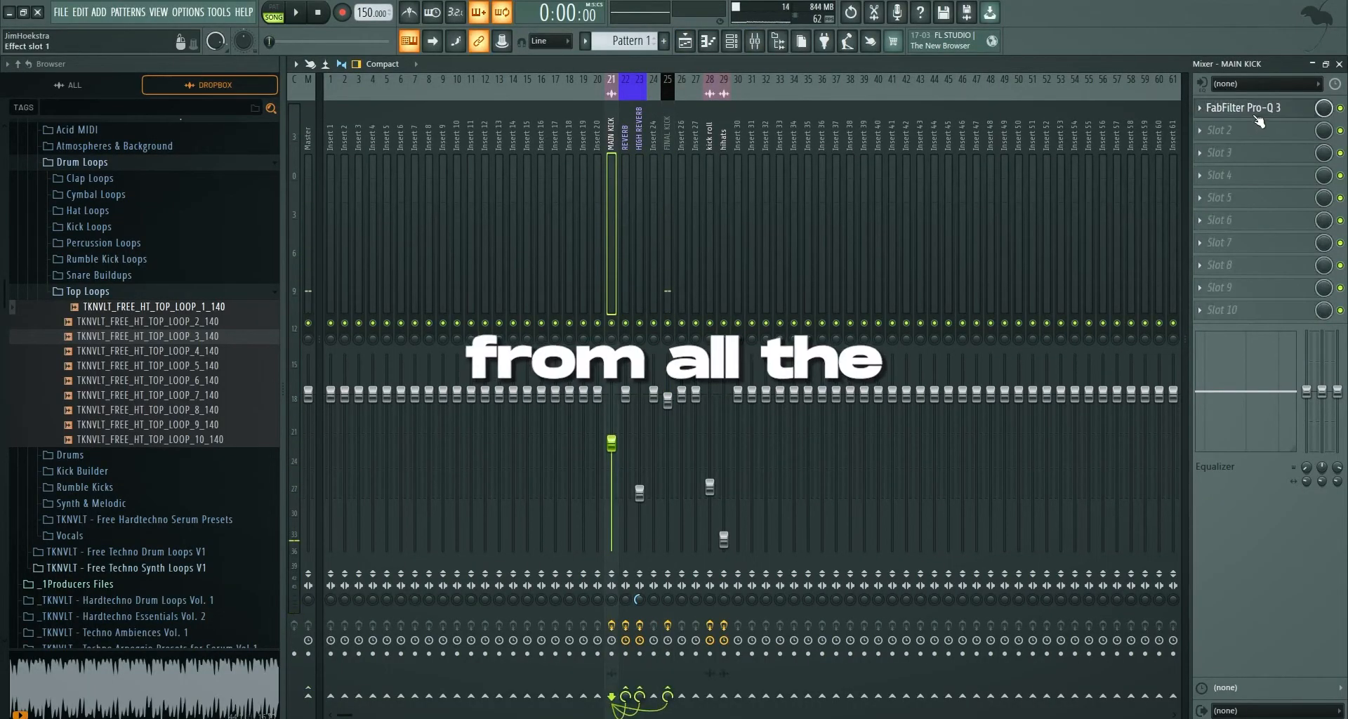
click(1257, 114)
click(1244, 154)
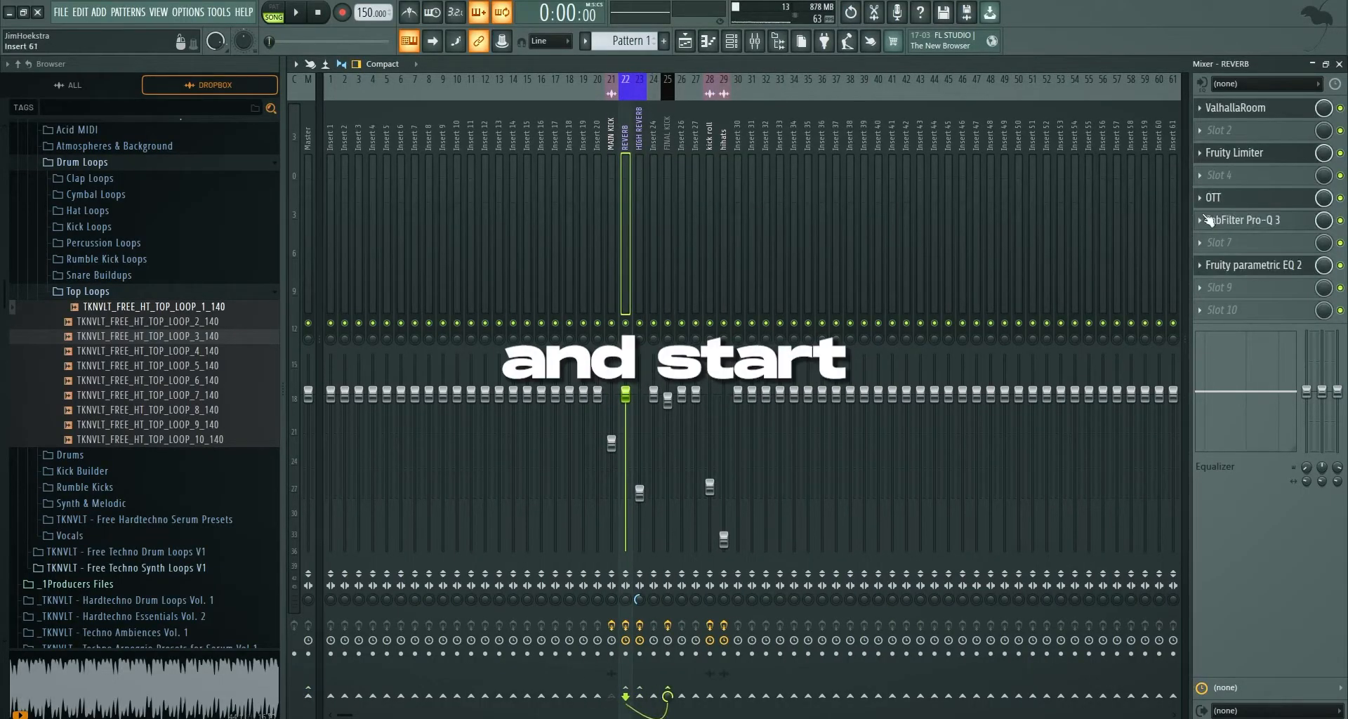
click(1241, 249)
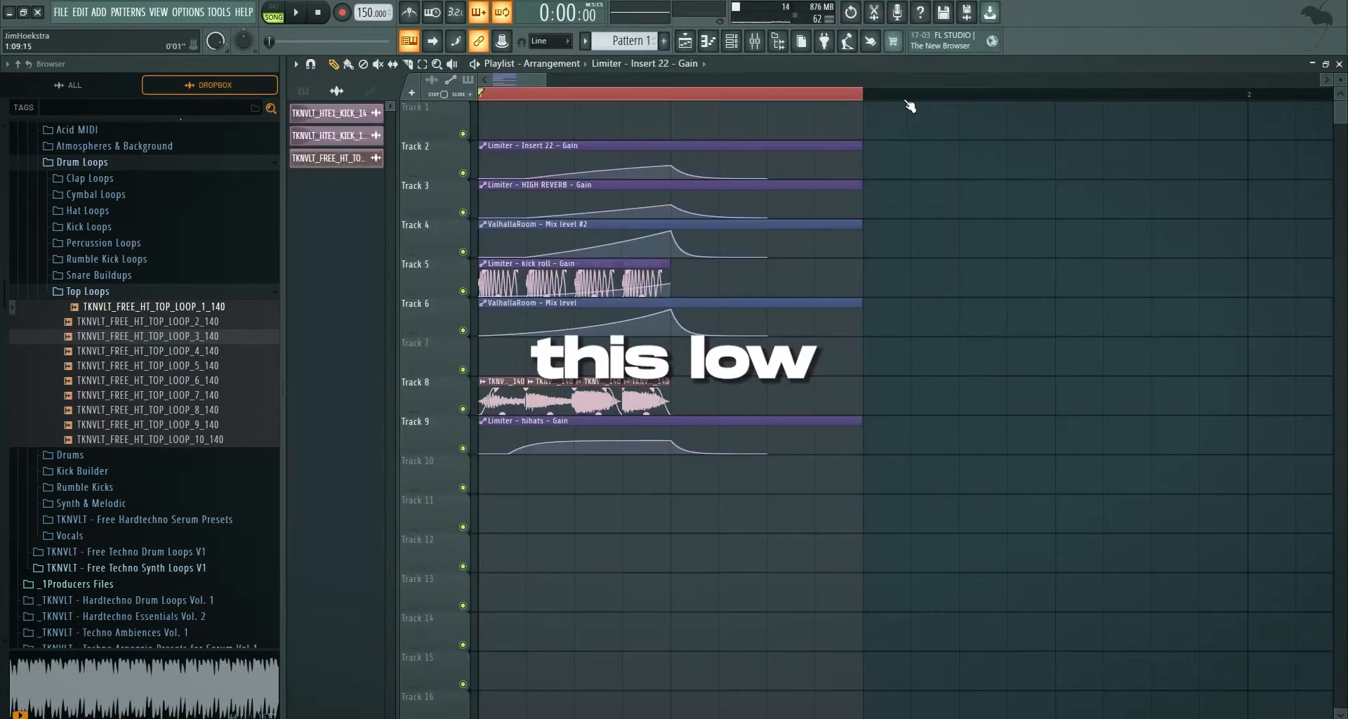
key(ctrl+a)
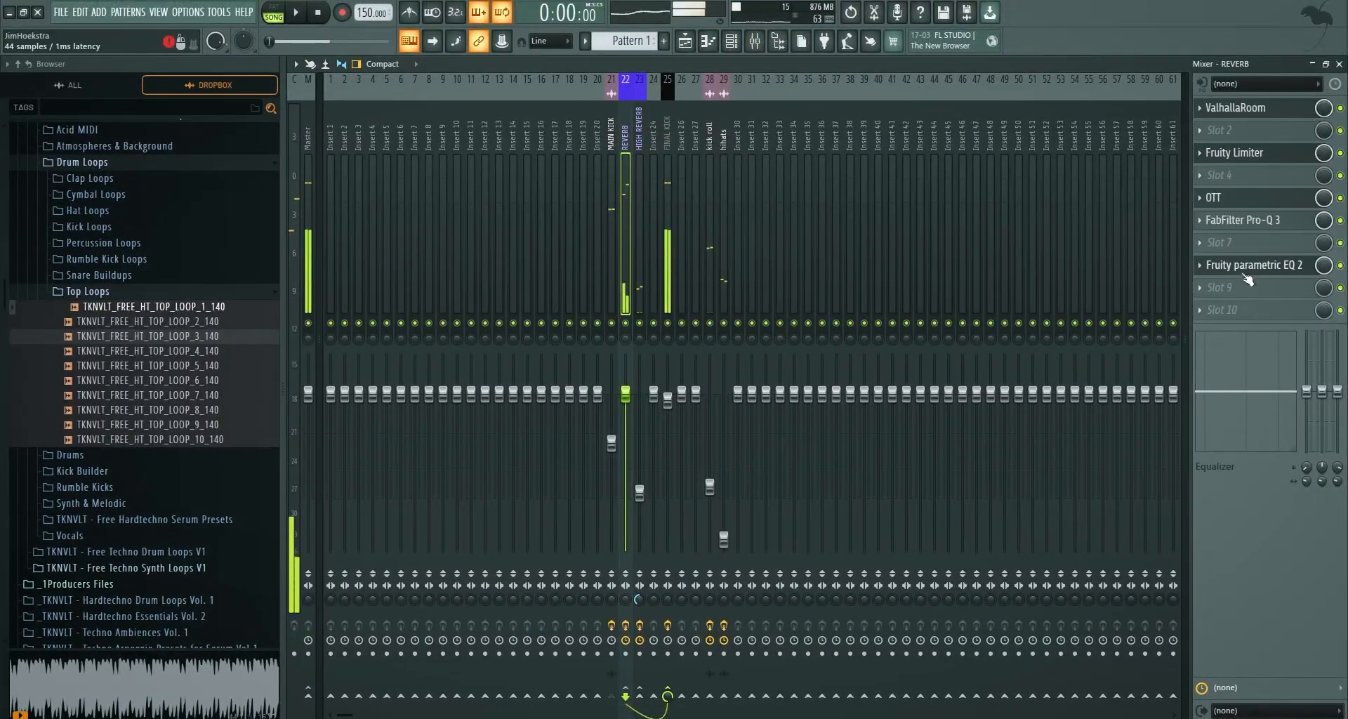
Add Fruity WaveShaper after Fruity parametric EQ 2 on the REVERB track, and lower the REVERB fader during playback.
click(1246, 284)
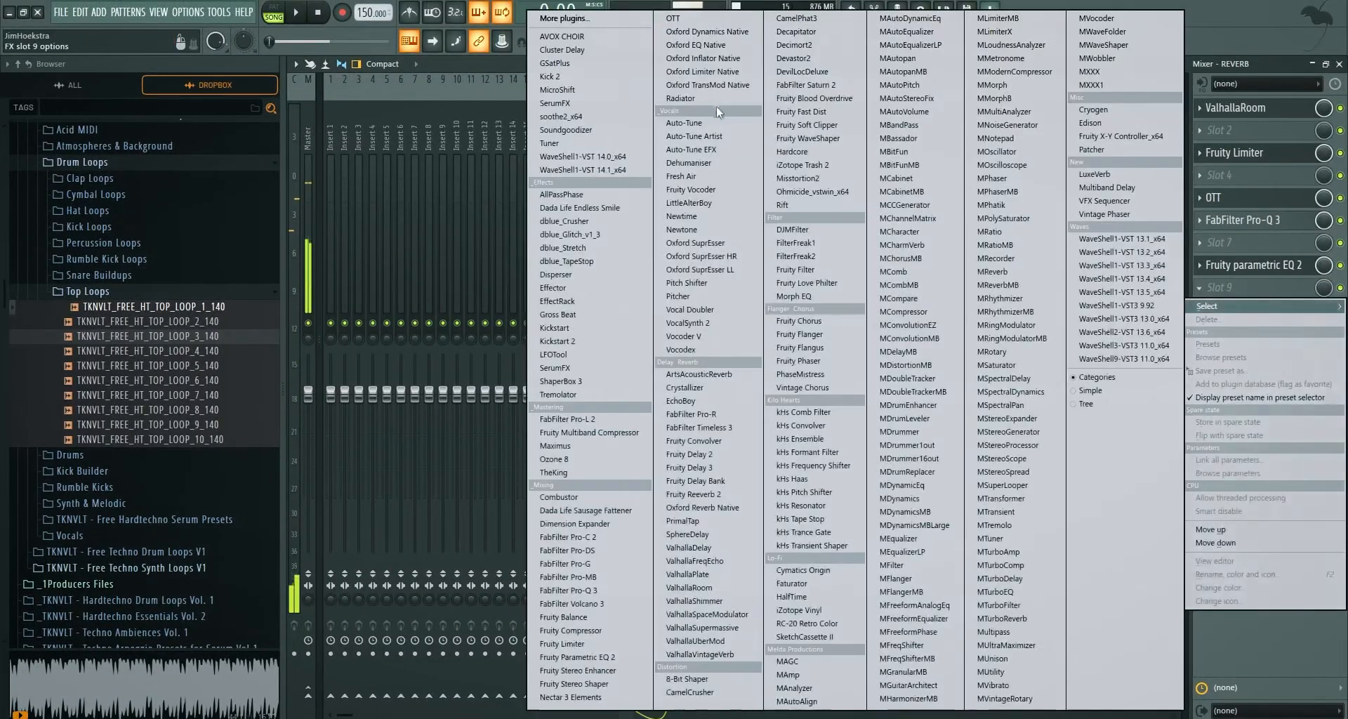
click(807, 138)
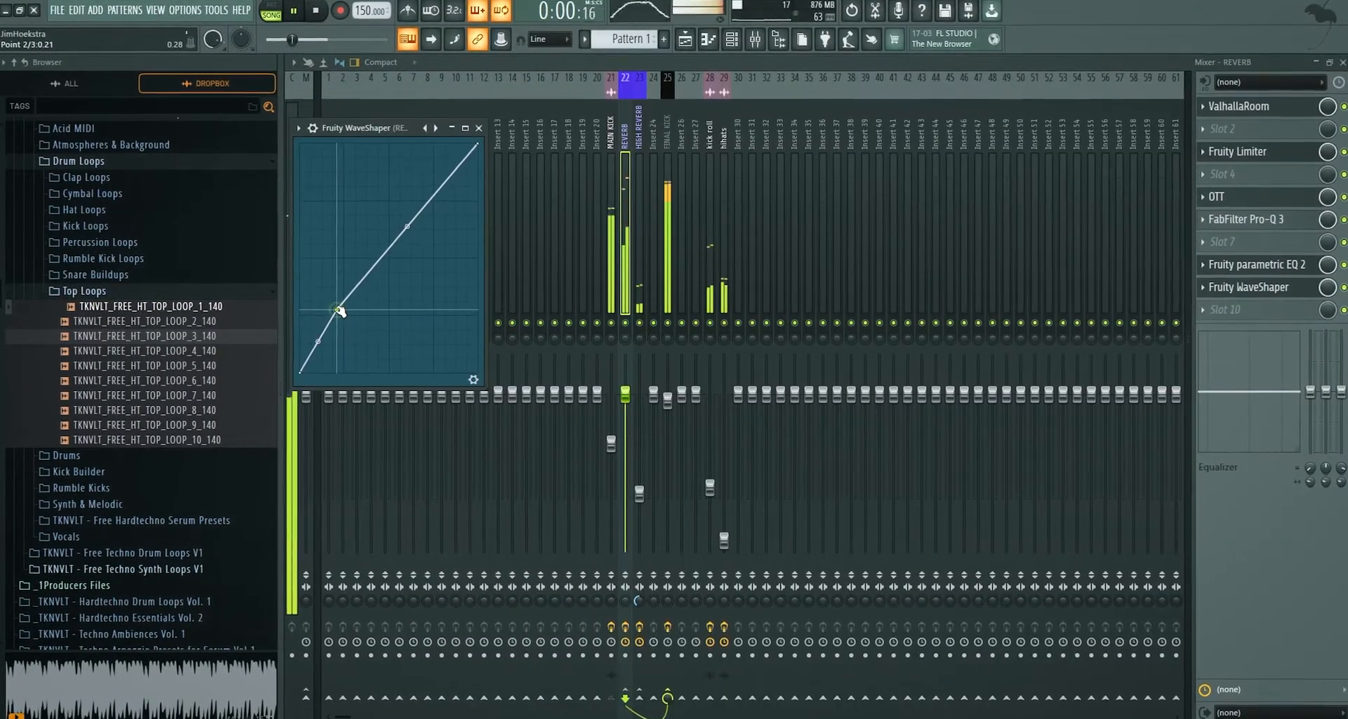
drag(626, 403, 623, 504)
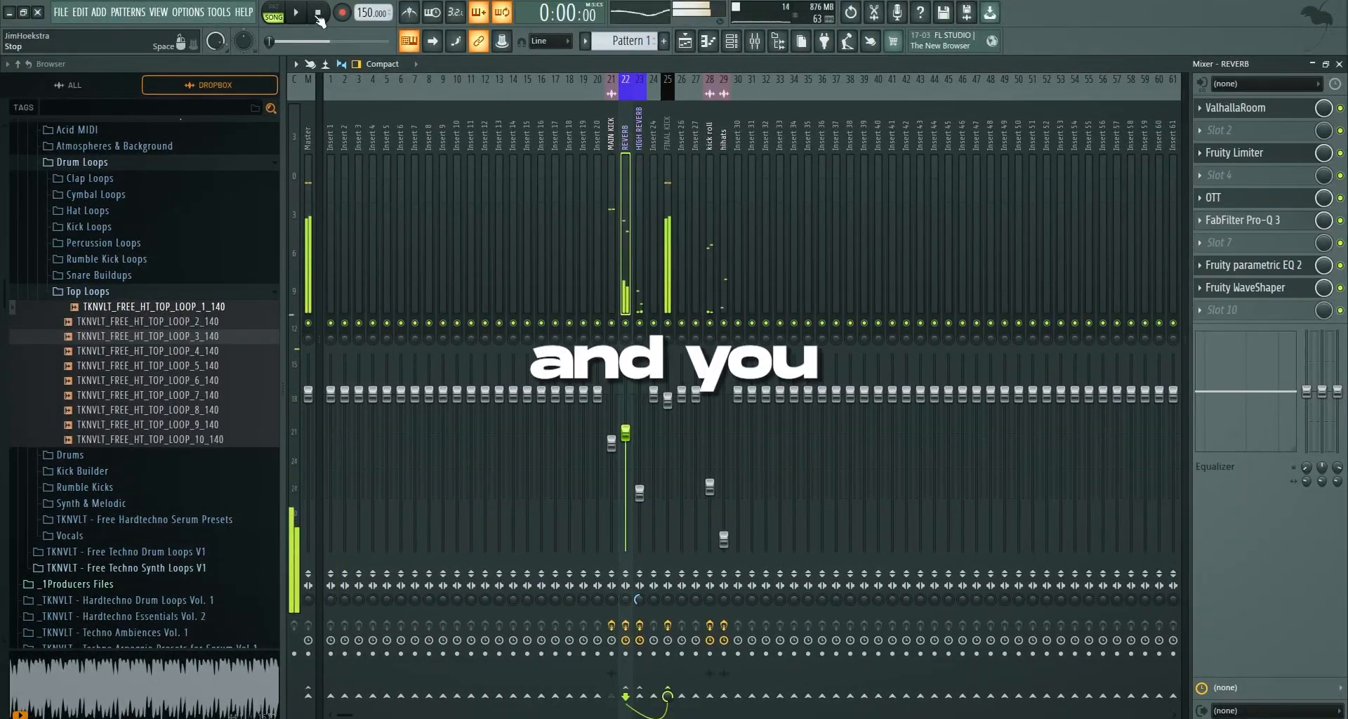
Examine the first Oxford Inflator Native in the FINAL KICK track's effect chain.
click(667, 141)
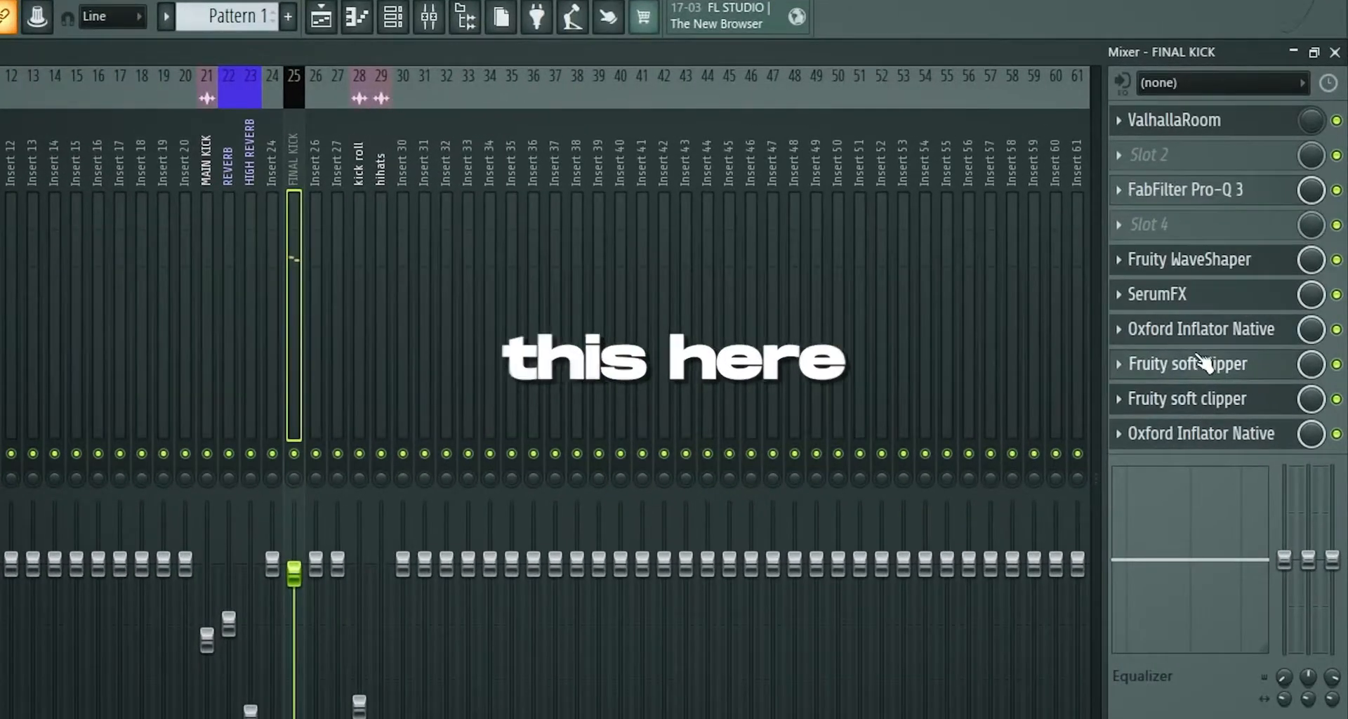
click(1225, 331)
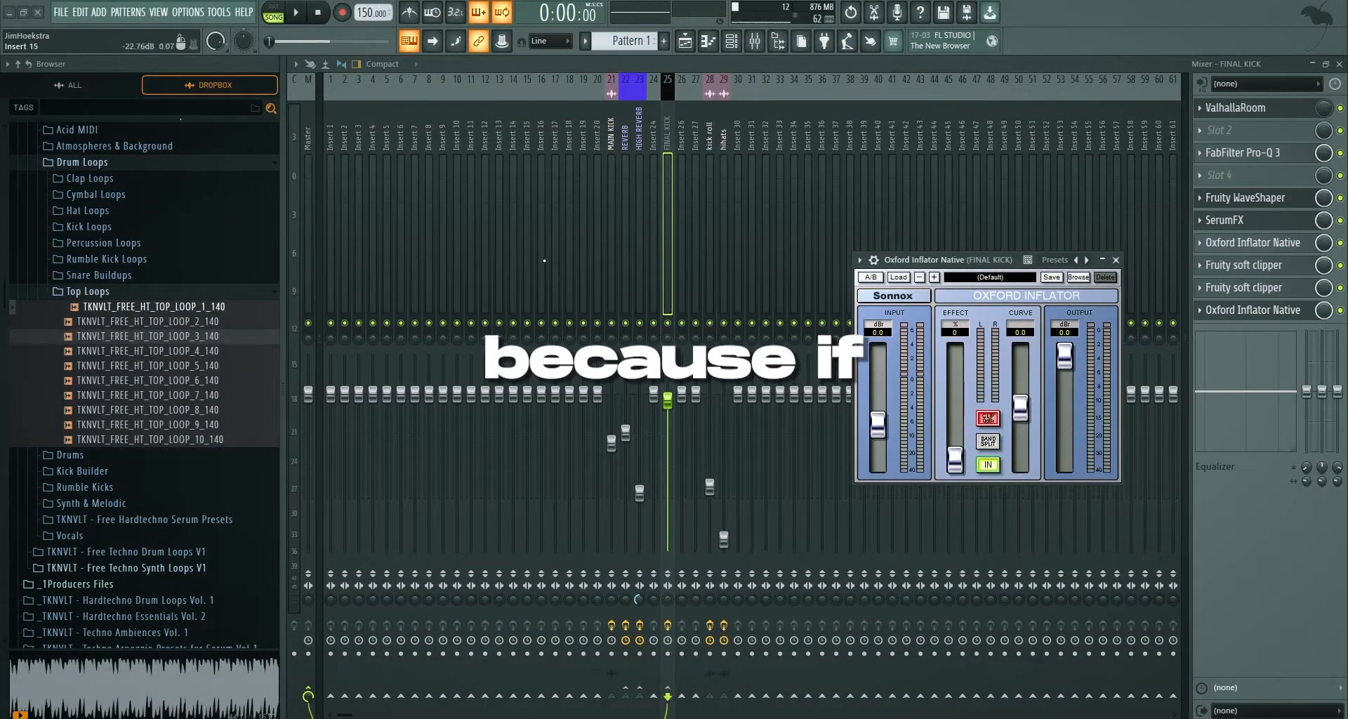
drag(611, 113, 664, 106)
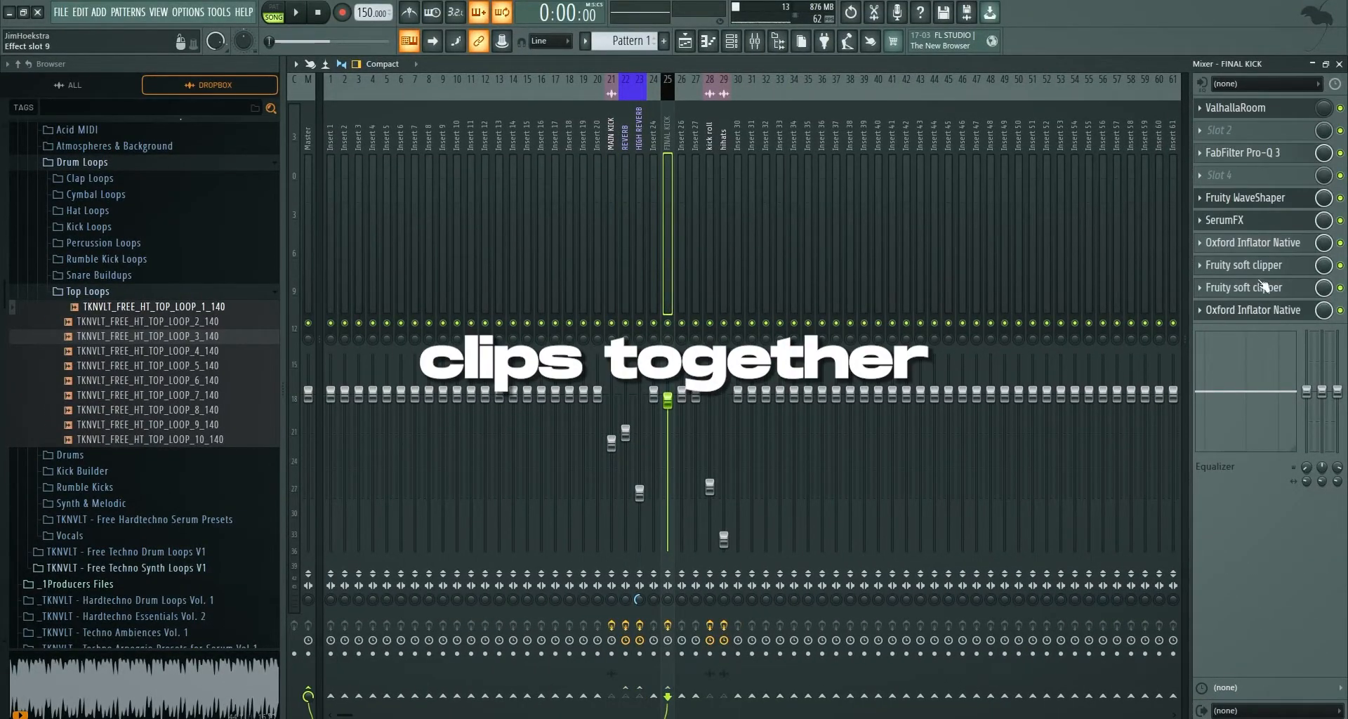
Add Fruity parametric EQ 2 to the MAIN KICK track, cut band 4 in the lows and move band 3 to higher frequencies during playback.
drag(640, 121, 610, 122)
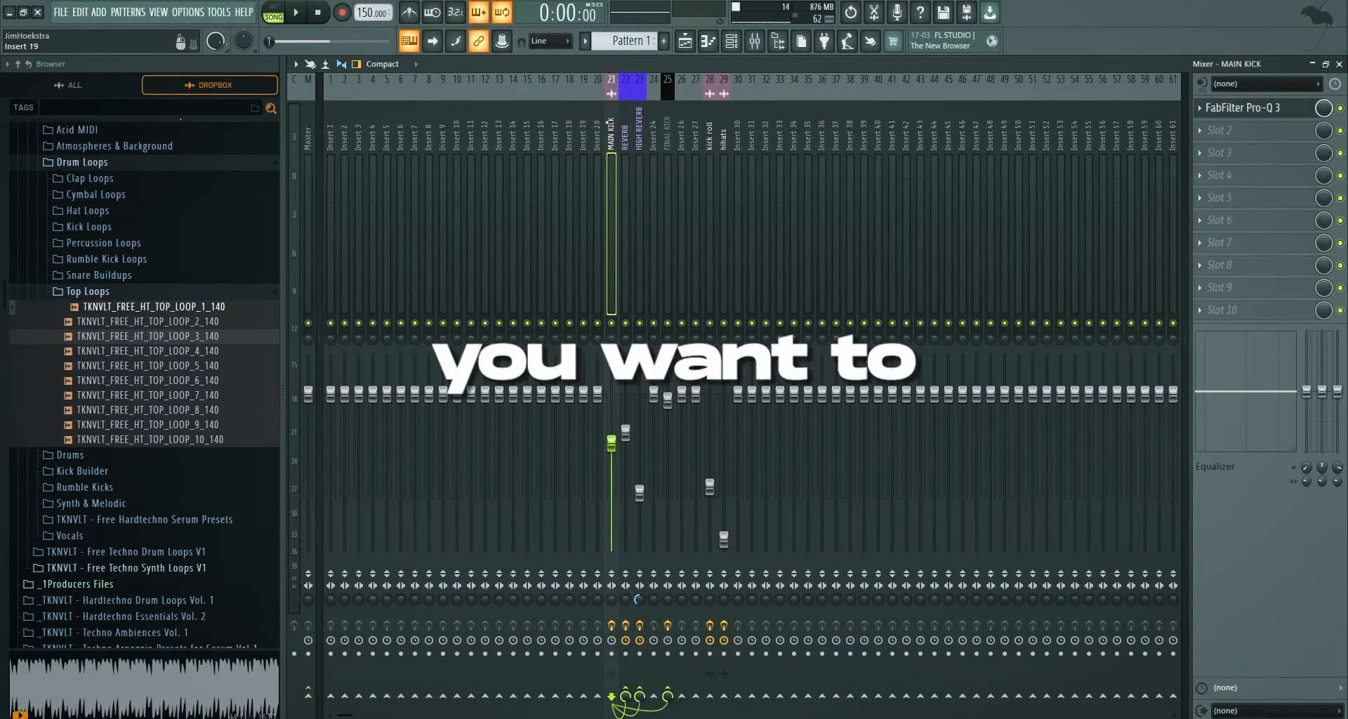
click(1222, 153)
click(603, 657)
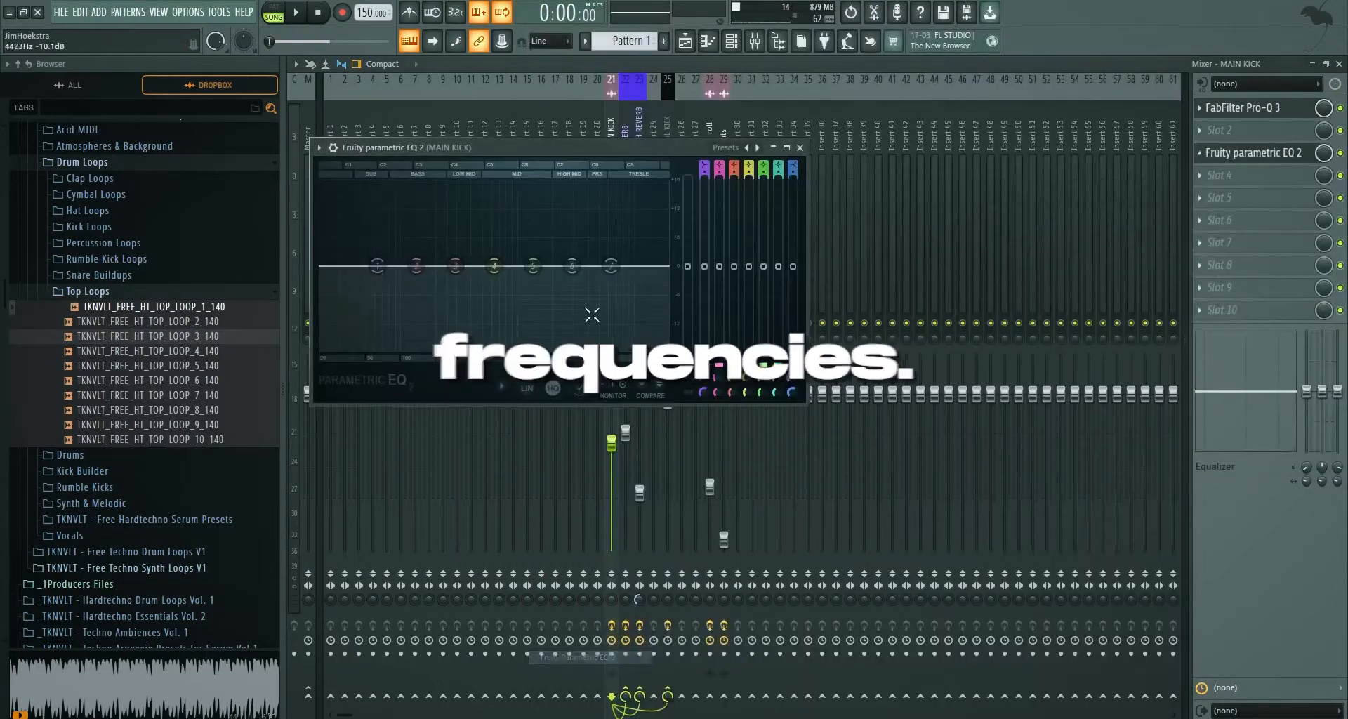
key(space)
drag(507, 266, 443, 334)
drag(453, 264, 592, 246)
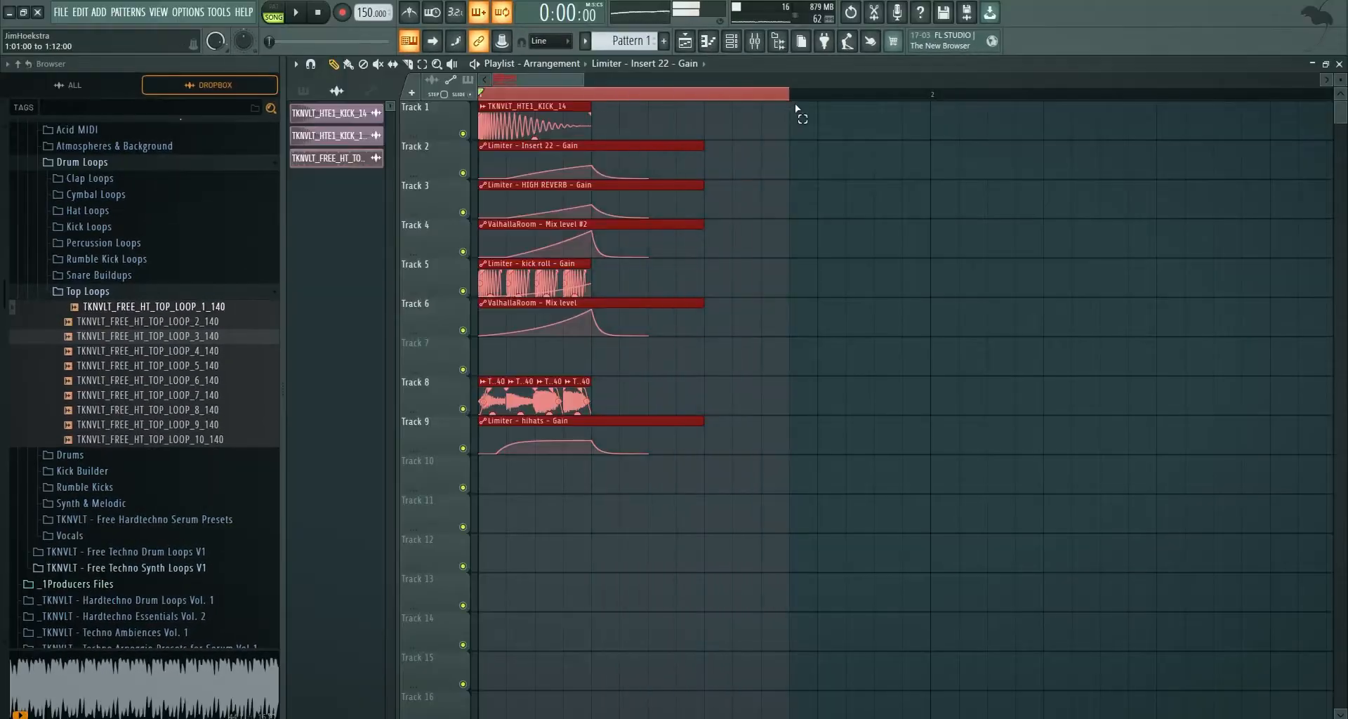
Load Edison in the Master channel's first effect slot and record the full kick arrangement during playback.
key(F9)
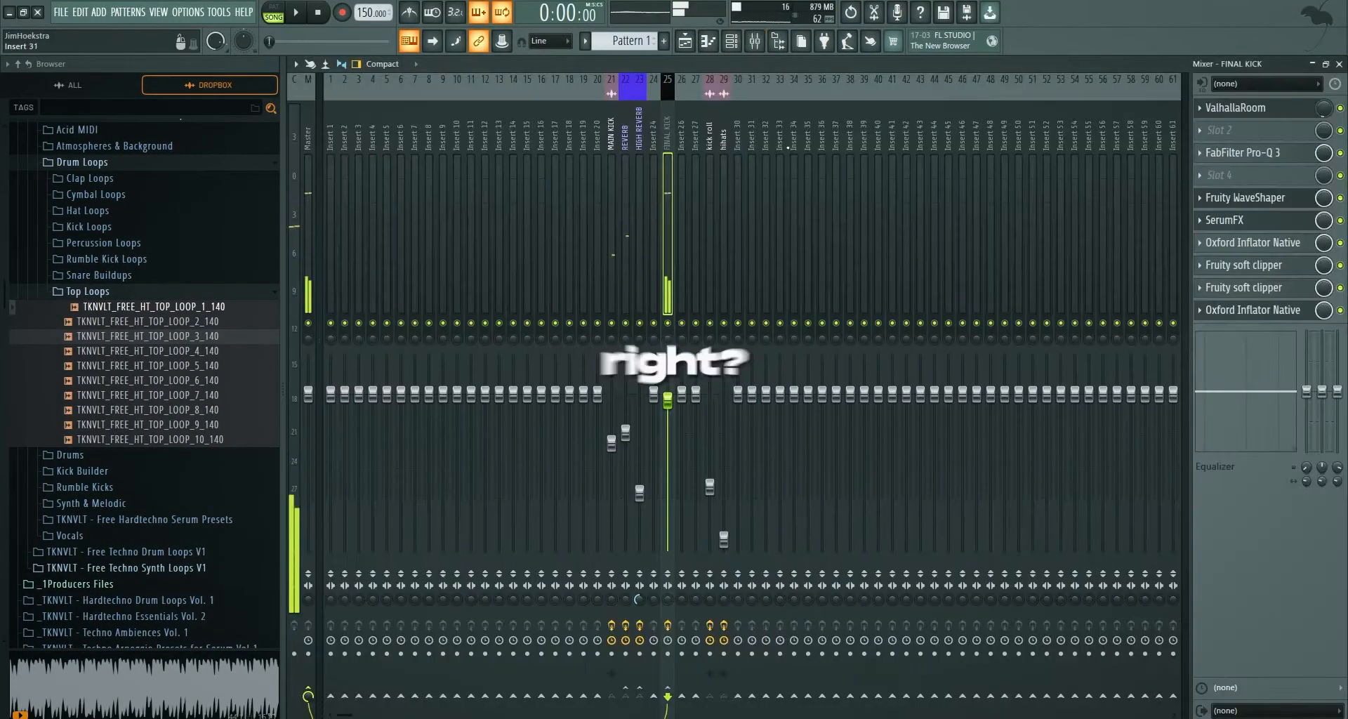
click(307, 141)
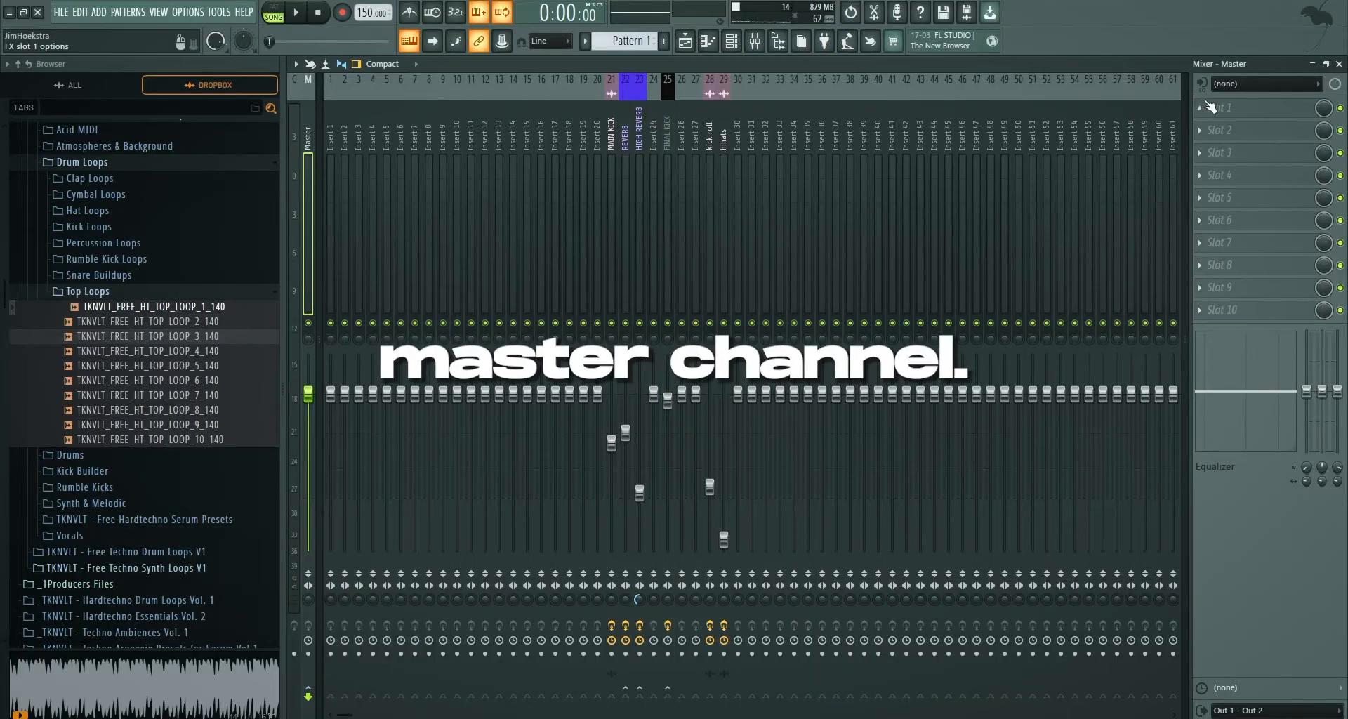
click(1201, 108)
mouse_move(1225, 123)
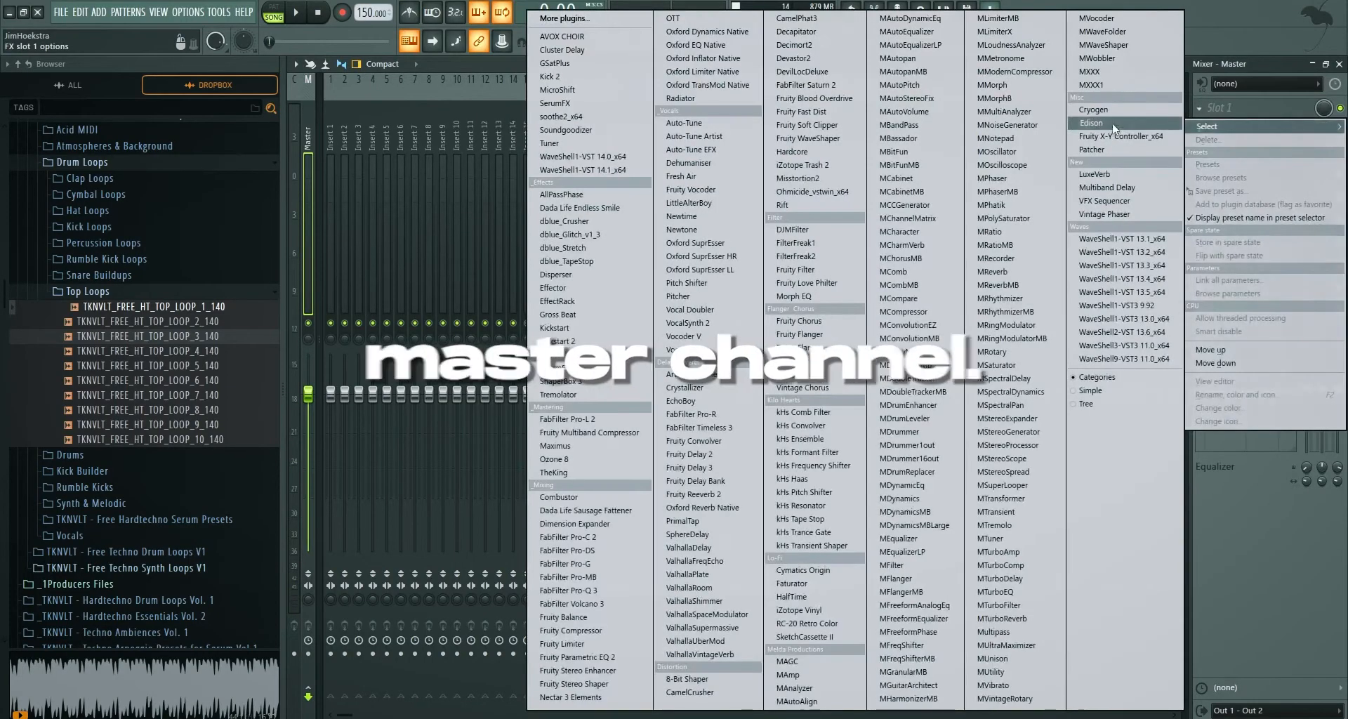
click(1102, 124)
click(296, 13)
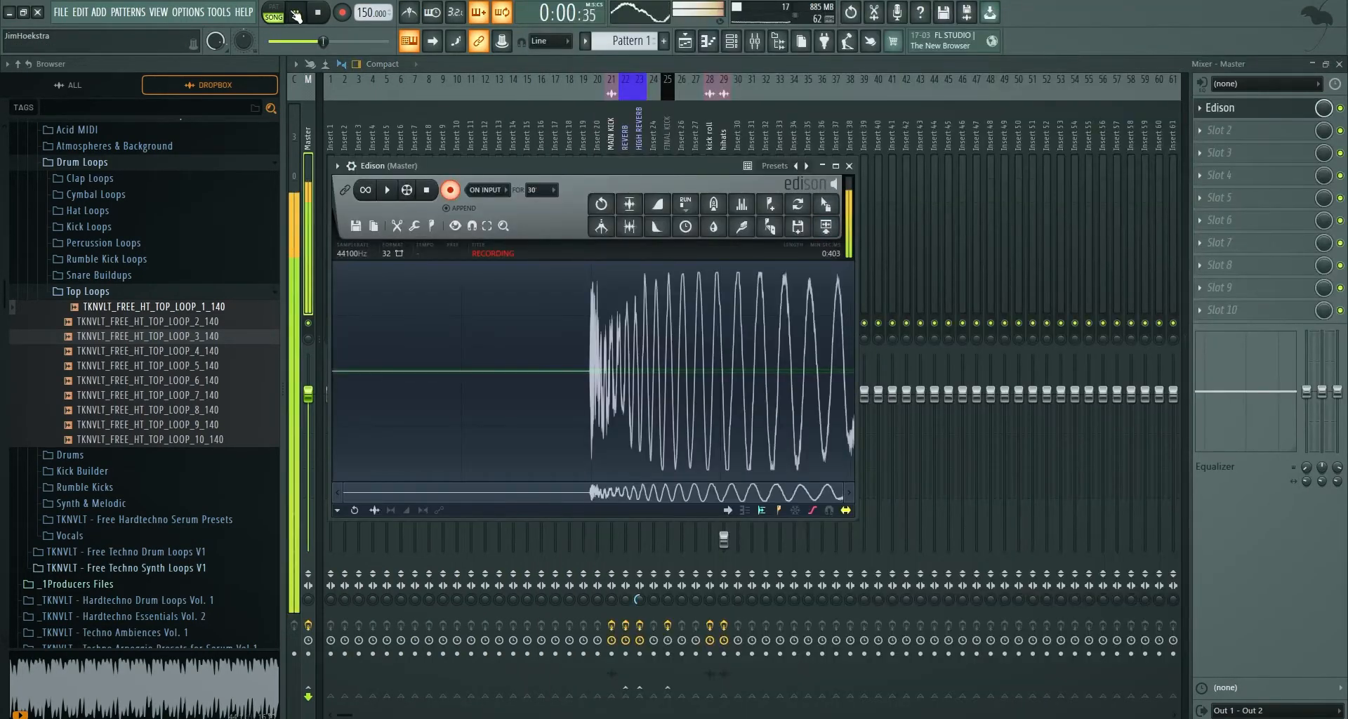
click(296, 13)
Place the Edison recording on playlist Track 1 at bar 3, trim it to one beat and loop that range.
drag(825, 204, 809, 161)
drag(967, 106, 958, 103)
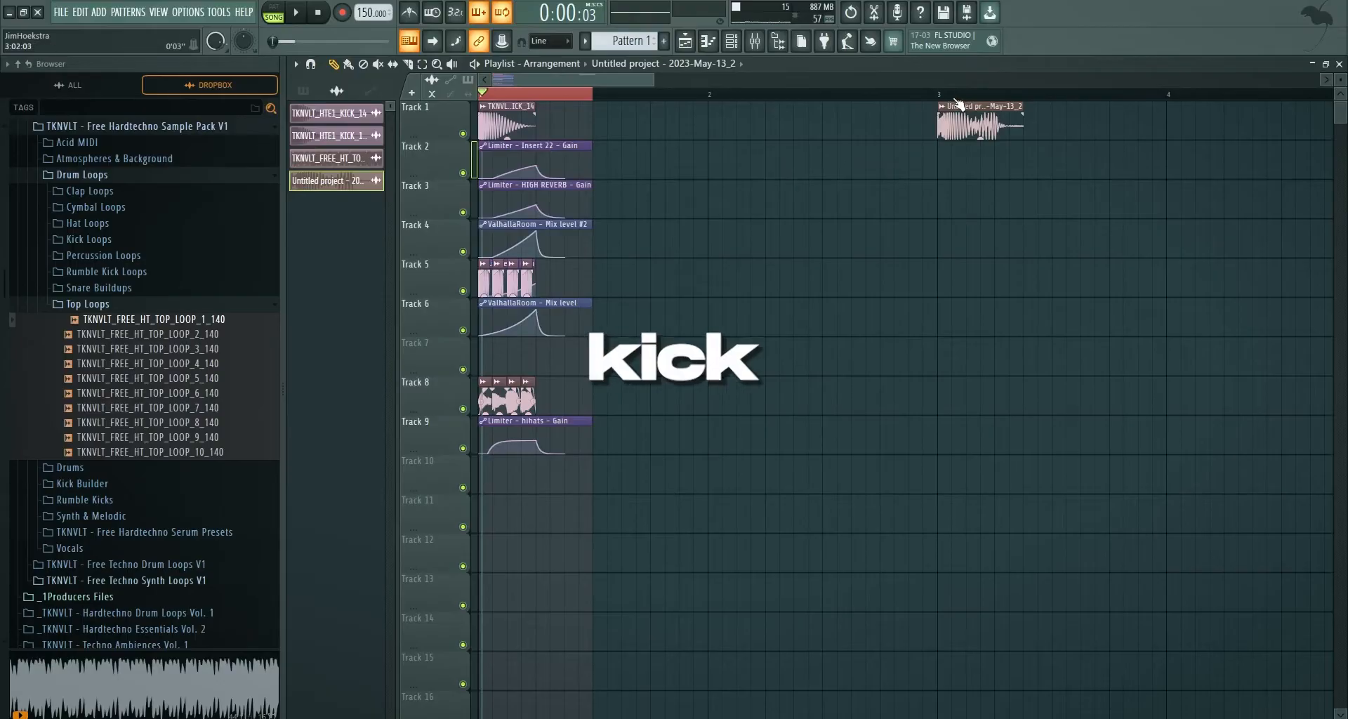
scroll(1008, 103, up, 3)
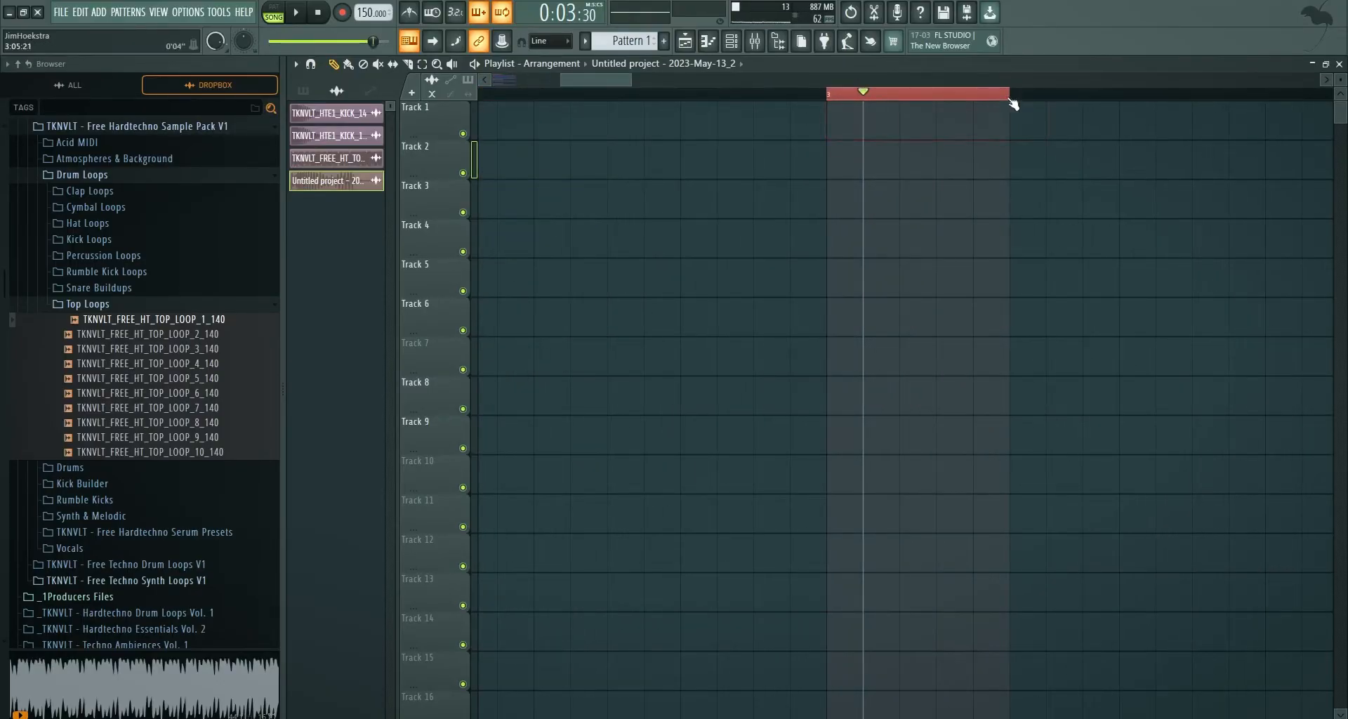
scroll(974, 108, up, 4)
drag(1047, 109, 972, 109)
scroll(975, 113, down, 5)
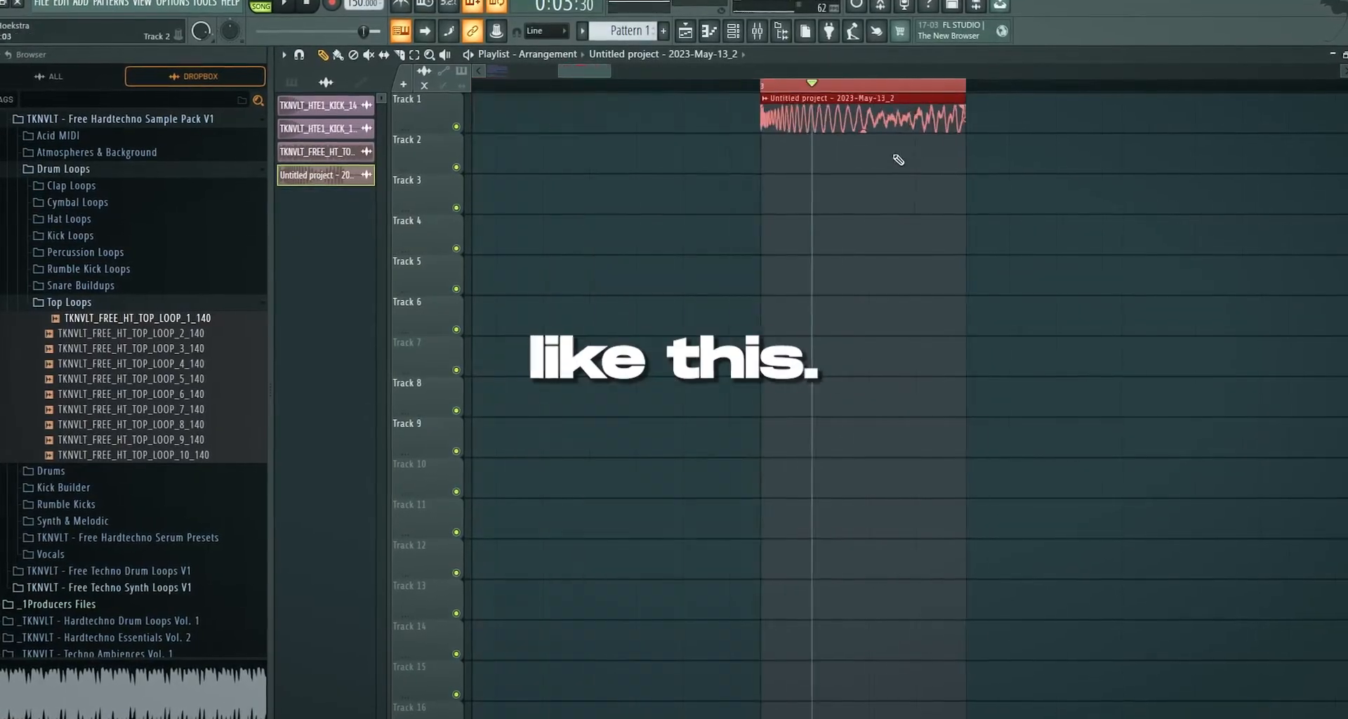
Route the recorded kick clip to mixer insert 35 and add FabFilter Pro-Q 3 and Oxford Inflator Native to it.
key(space)
click(757, 28)
click(809, 280)
key(ctrl+l)
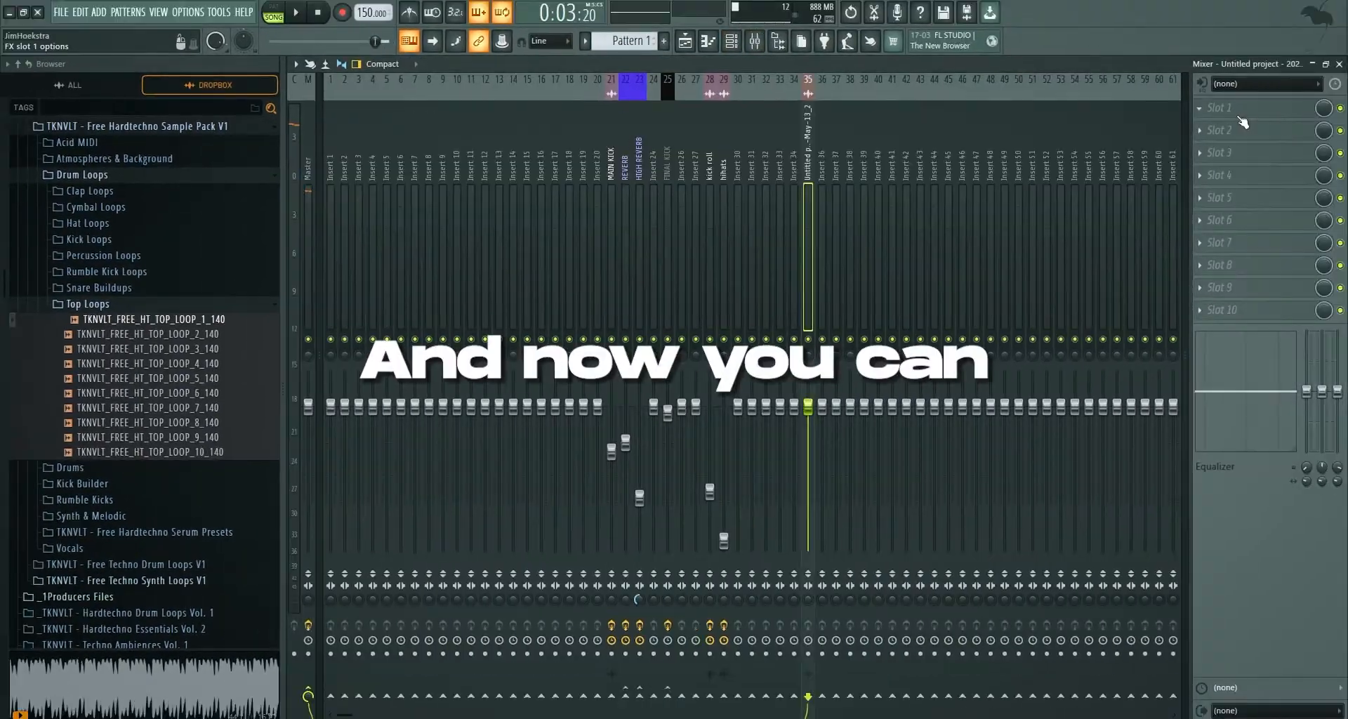
click(1237, 111)
click(1248, 234)
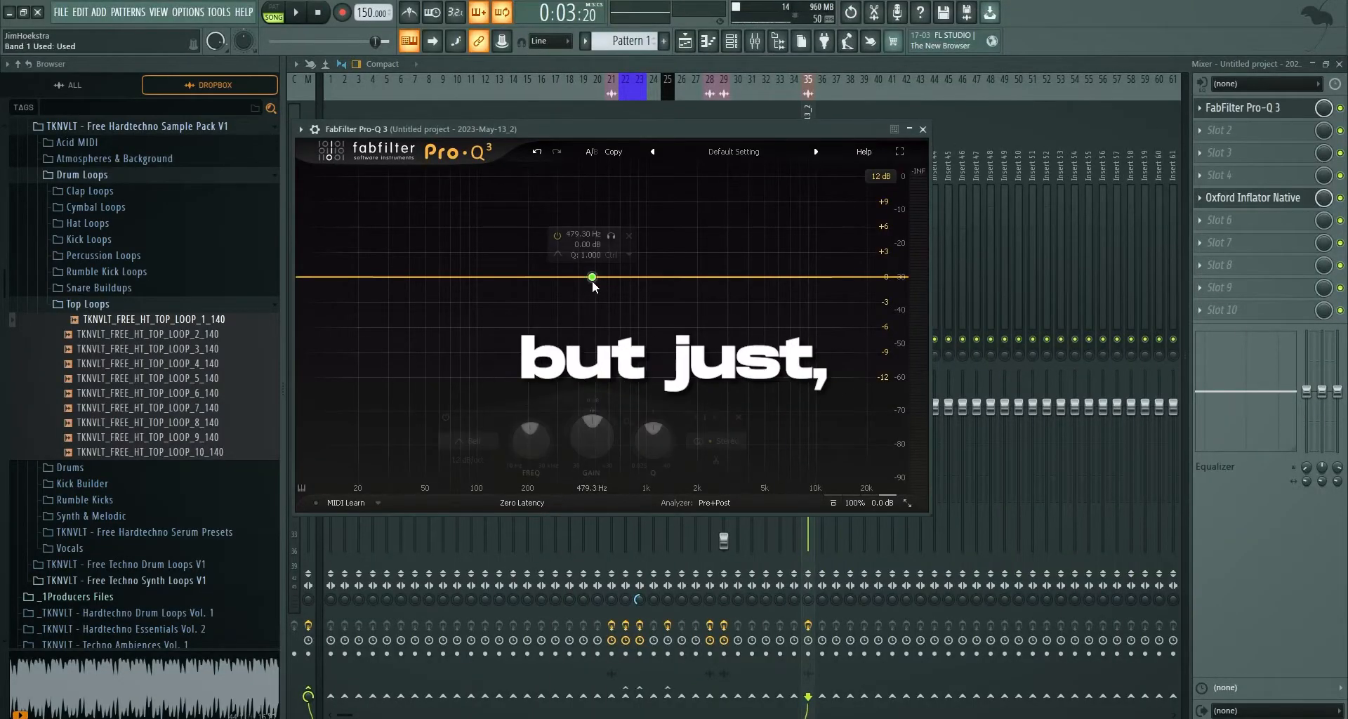
Boost a bell band about 5.5 dB near 350 Hz in FabFilter Pro-Q 3 and adjust the higher frequencies during playback.
drag(592, 278, 569, 227)
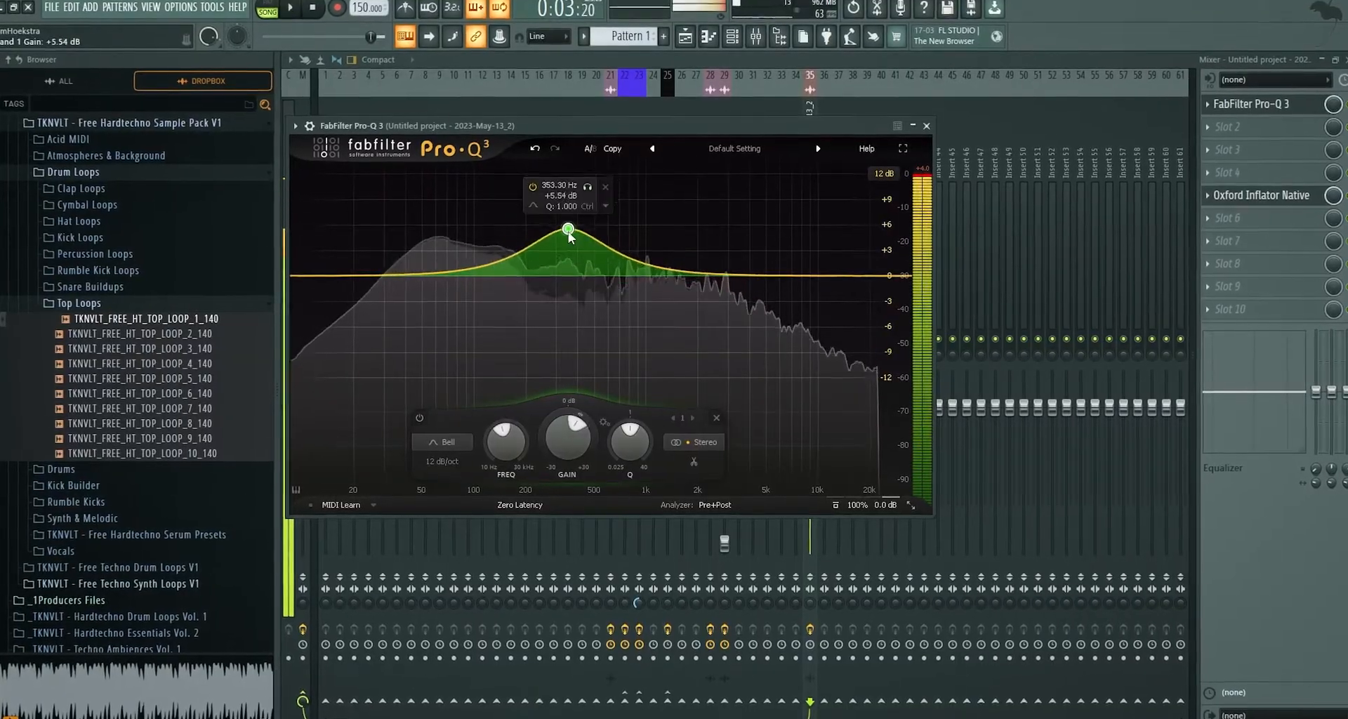
click(777, 276)
drag(888, 297, 861, 183)
drag(700, 258, 367, 234)
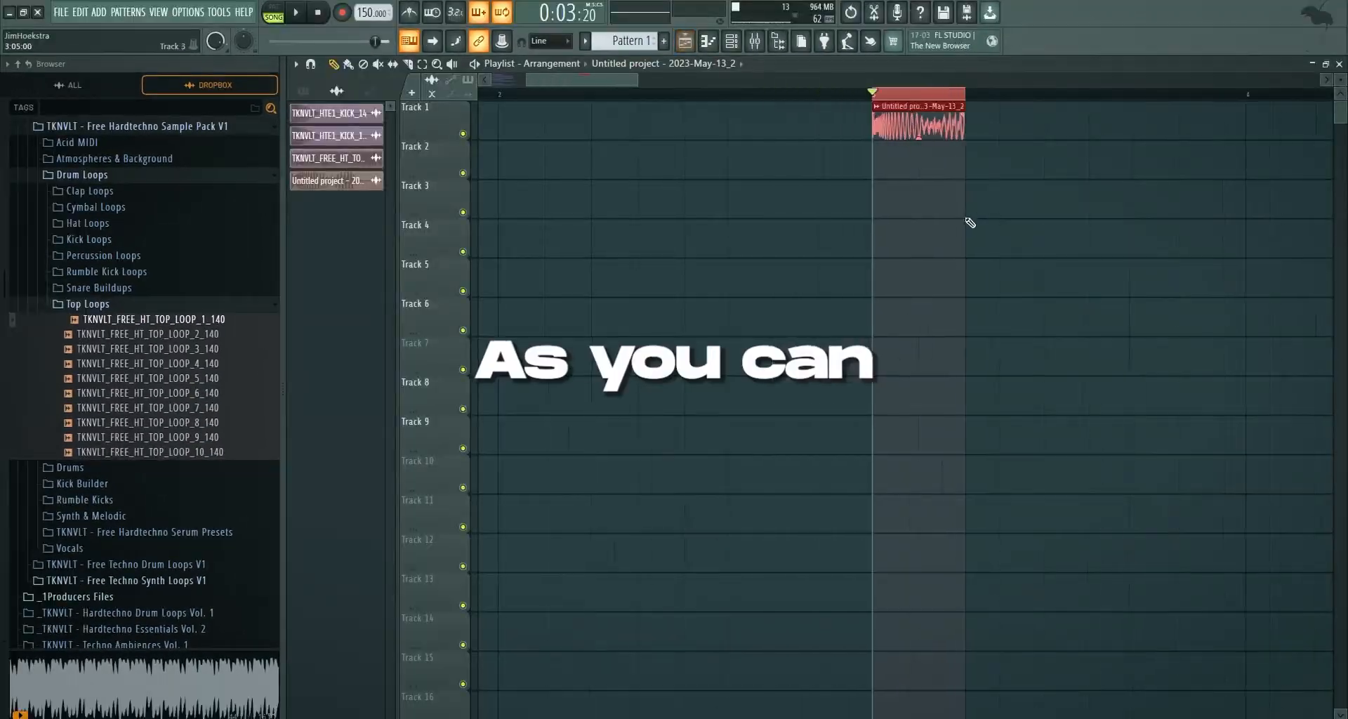
Record the kick arrangement again in the Master's Edison and place the new recording on Track 1, halfway through bar 3.
scroll(913, 225, down, 3)
scroll(433, 240, up, 3)
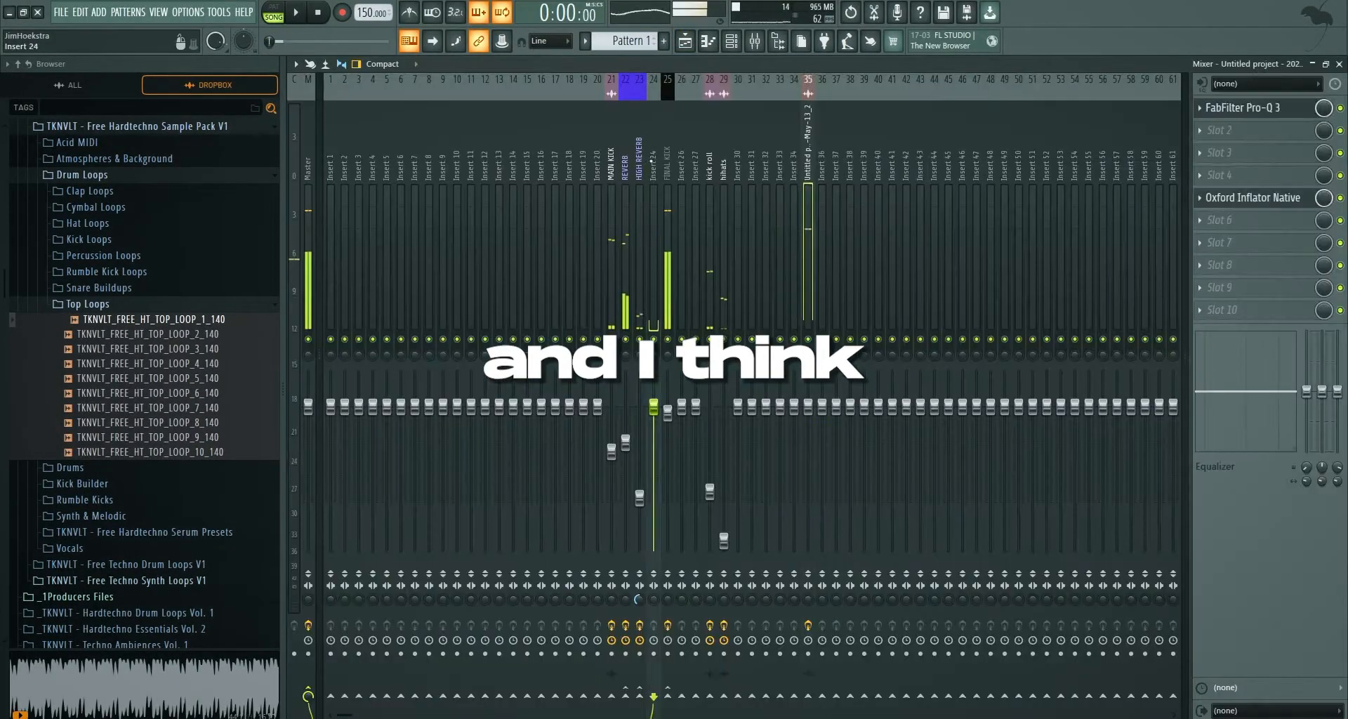
click(1284, 151)
right_click(609, 265)
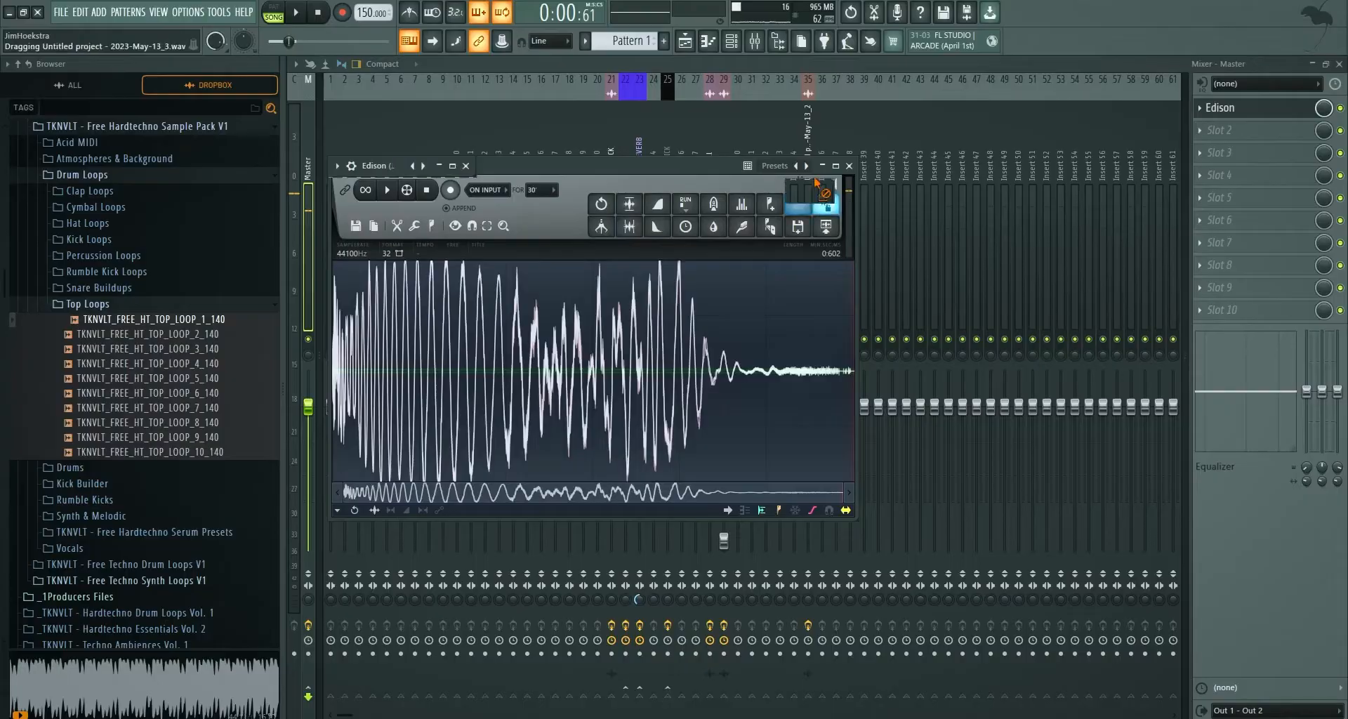
drag(815, 181, 680, 57)
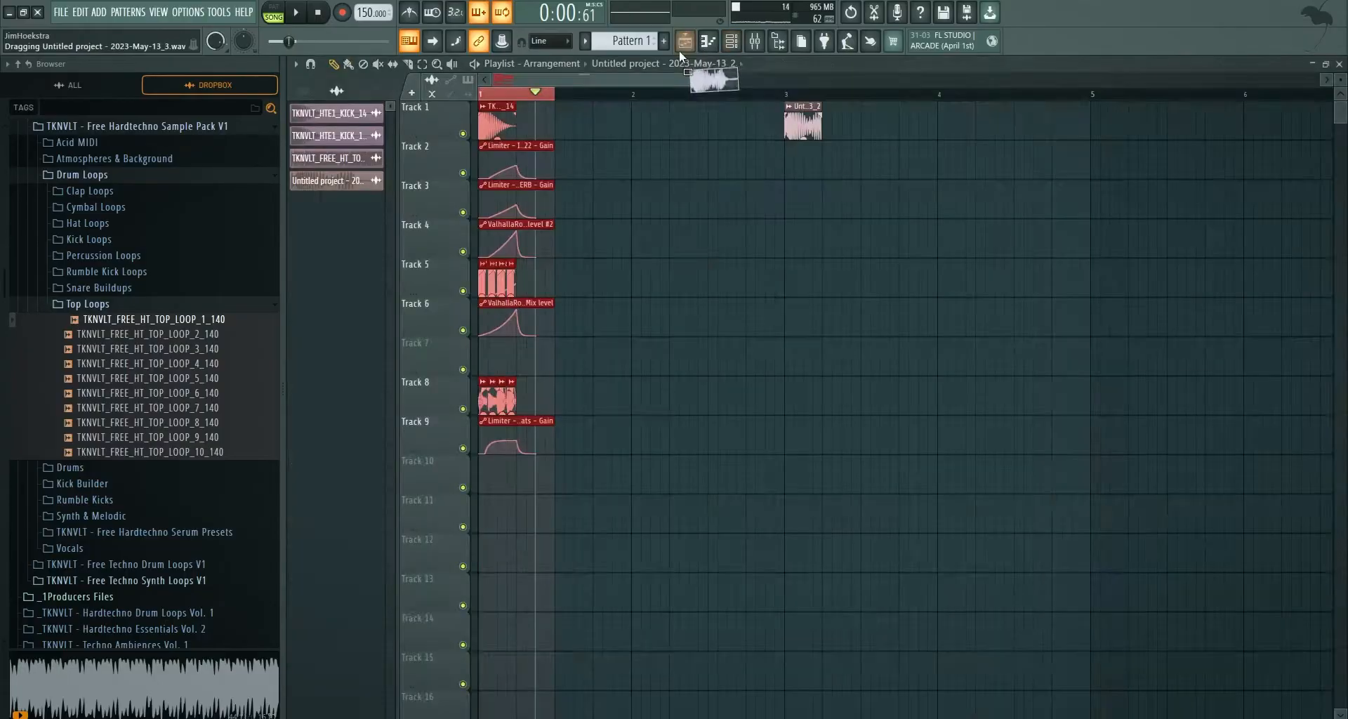
scroll(785, 125, up, 3)
Route the new recording to mixer insert 35 and play its first beat in a loop to compare it with the first recording.
ctrl+click(807, 127)
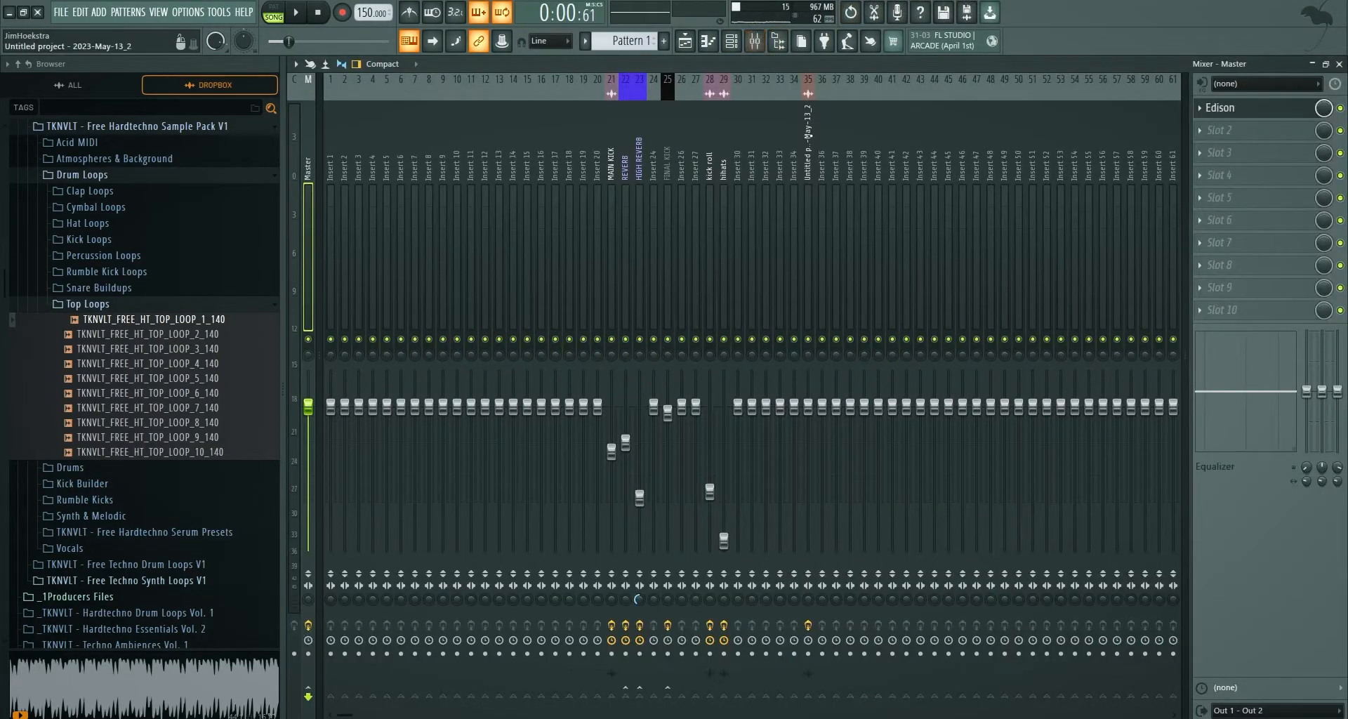
right_click(808, 145)
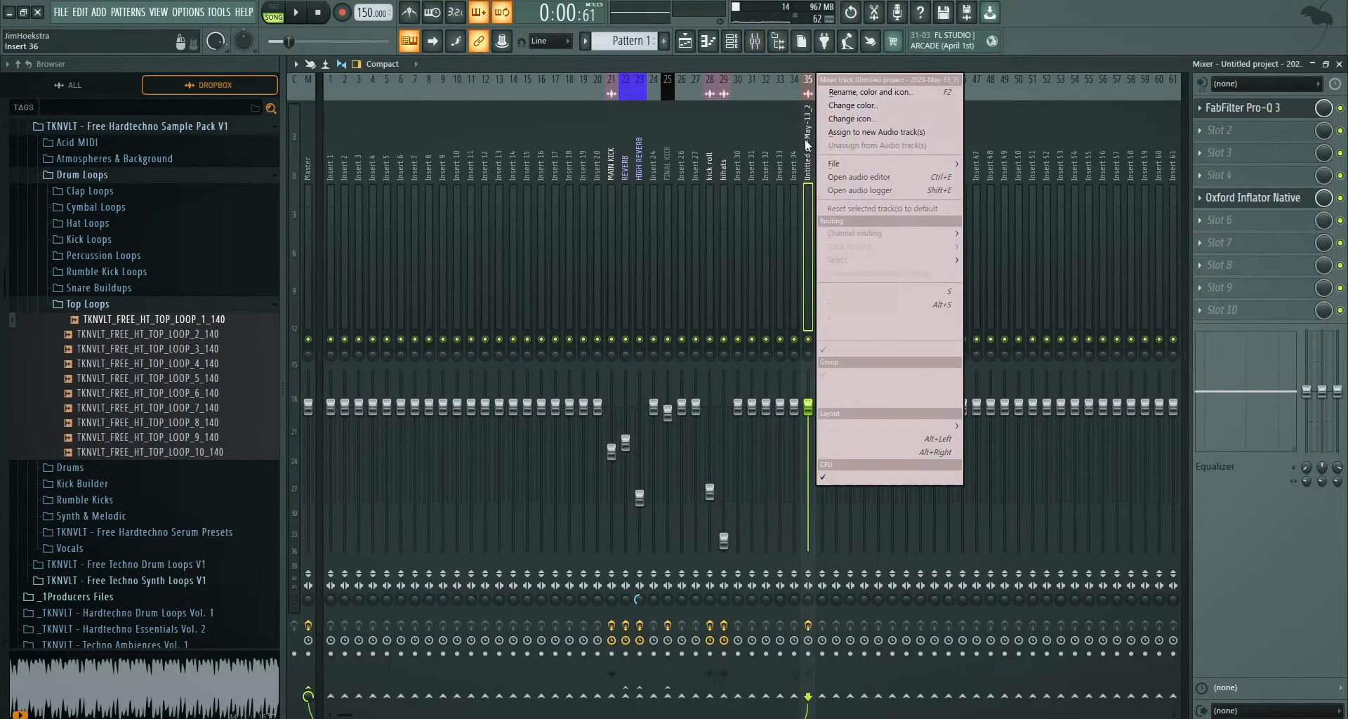
click(997, 239)
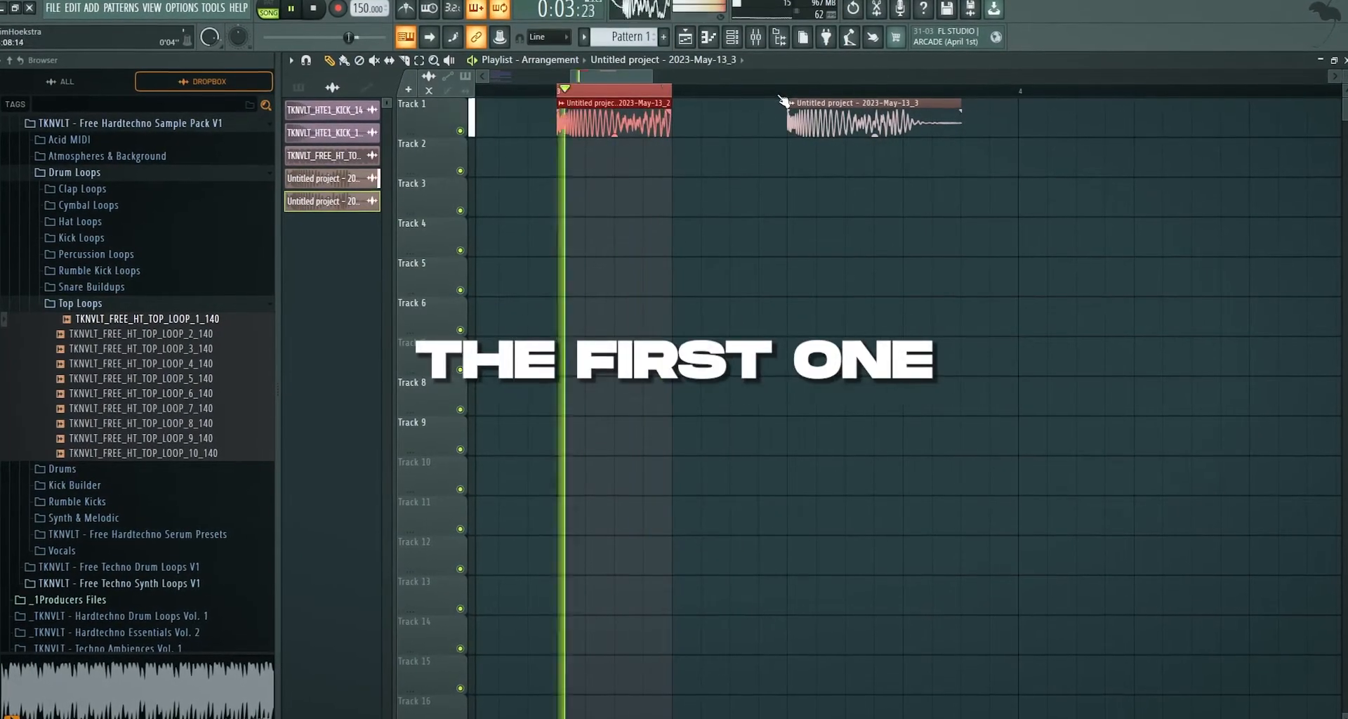
drag(786, 91, 910, 93)
key(space)
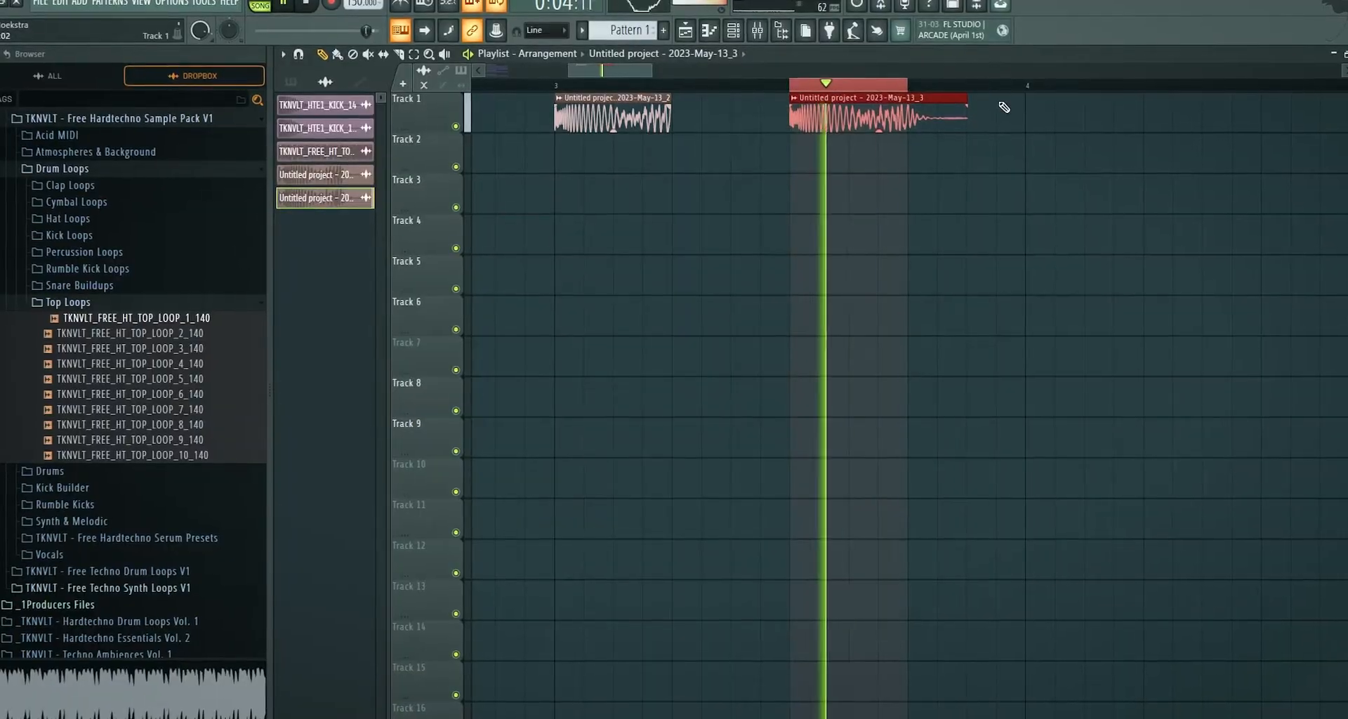